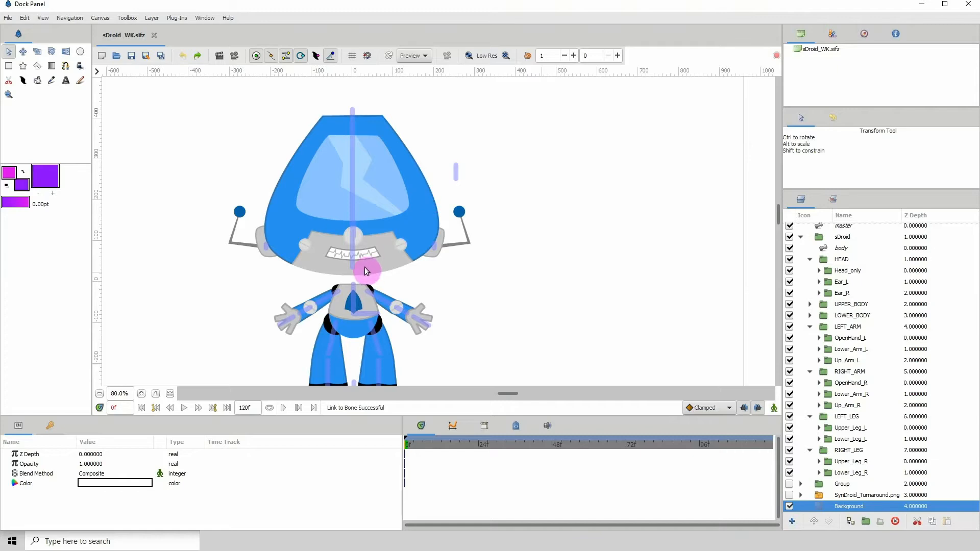
- Select the body skeleton layer to bring up the bones on the robot's head
left_click_drag(365, 269, 399, 247)
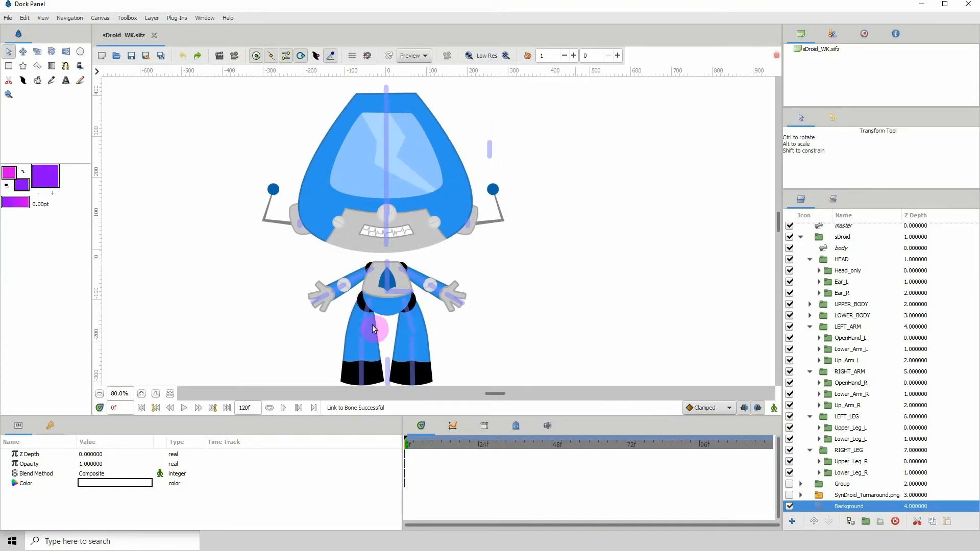
left_click_drag(382, 222, 347, 227)
left_click(141, 394)
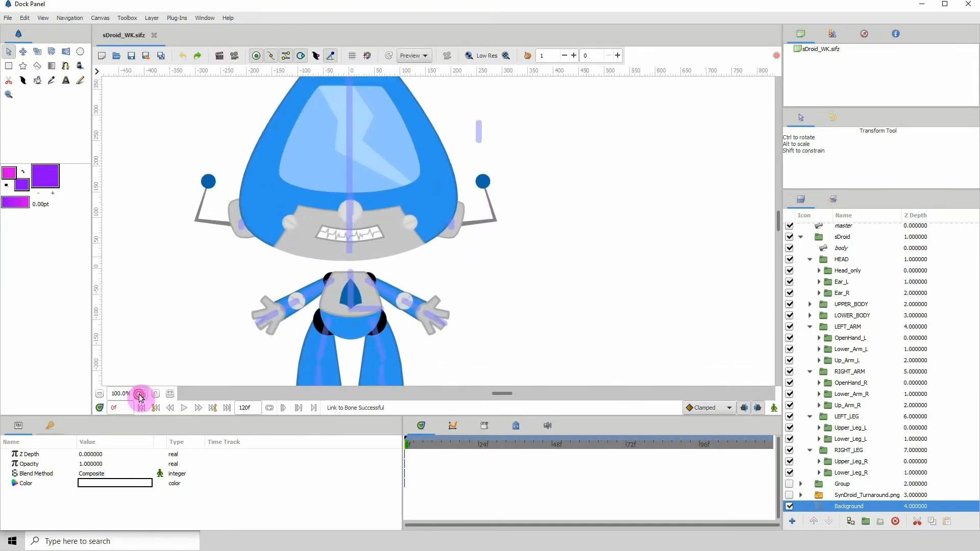
left_click(141, 394)
left_click(141, 394)
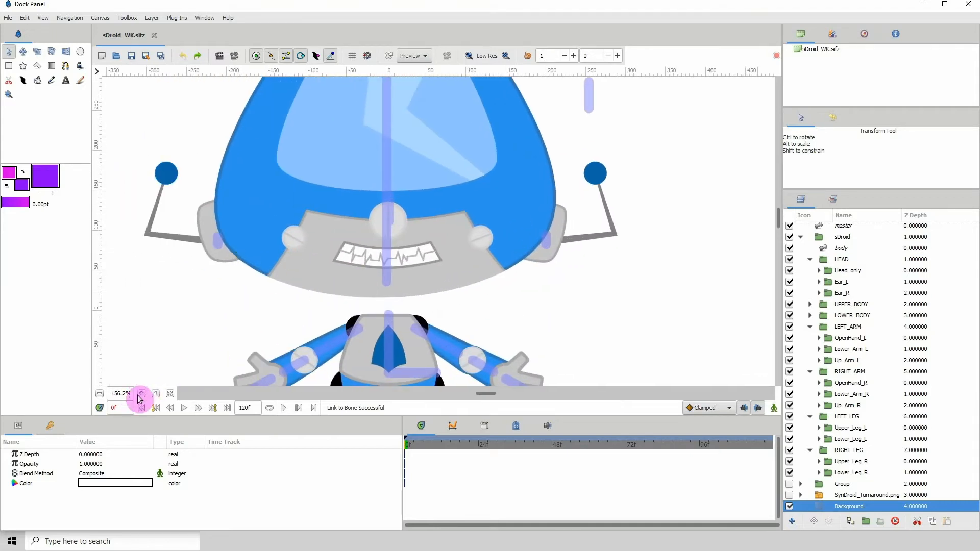
left_click(141, 394)
left_click(141, 394)
left_click(362, 212)
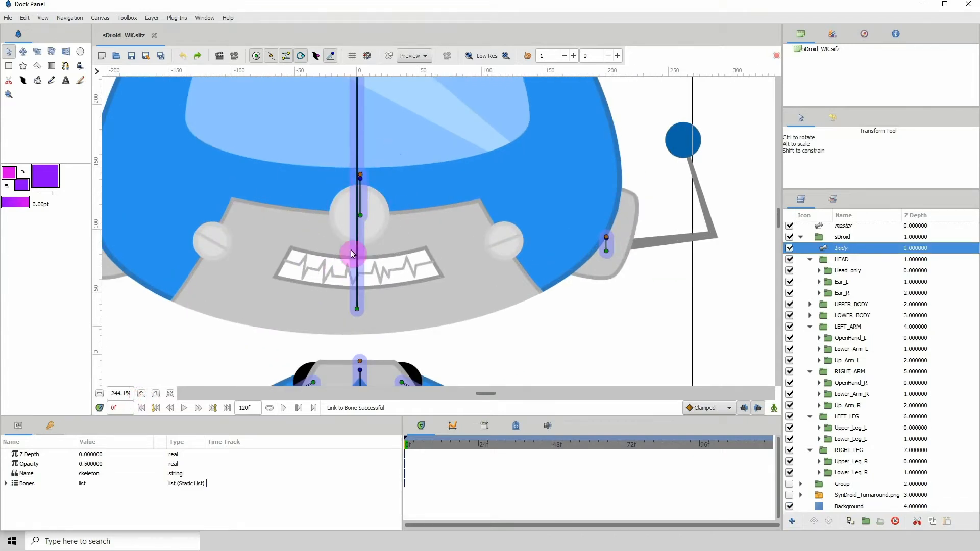
- Remove the extra Bone 21 at the robot's nose from the body skeleton's bone list
left_click(99, 394)
left_click(99, 394)
left_click(99, 394)
left_click_drag(357, 267, 345, 296)
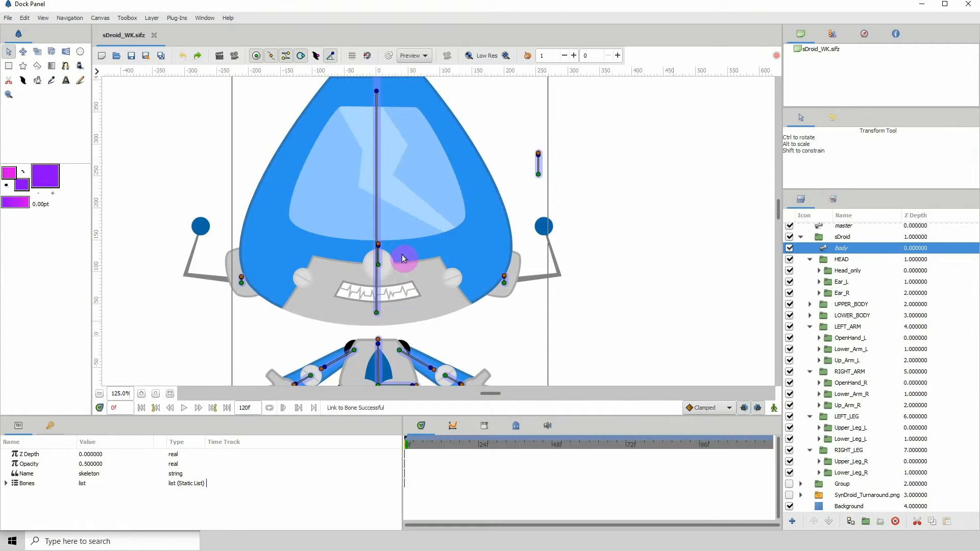
left_click(156, 394)
left_click(155, 393)
left_click(345, 283)
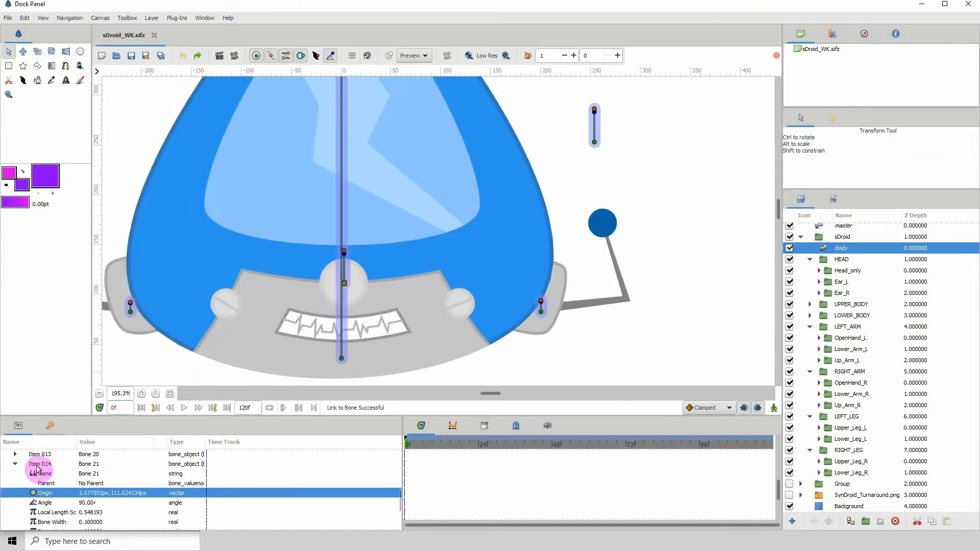
left_click(37, 466)
right_click(43, 463)
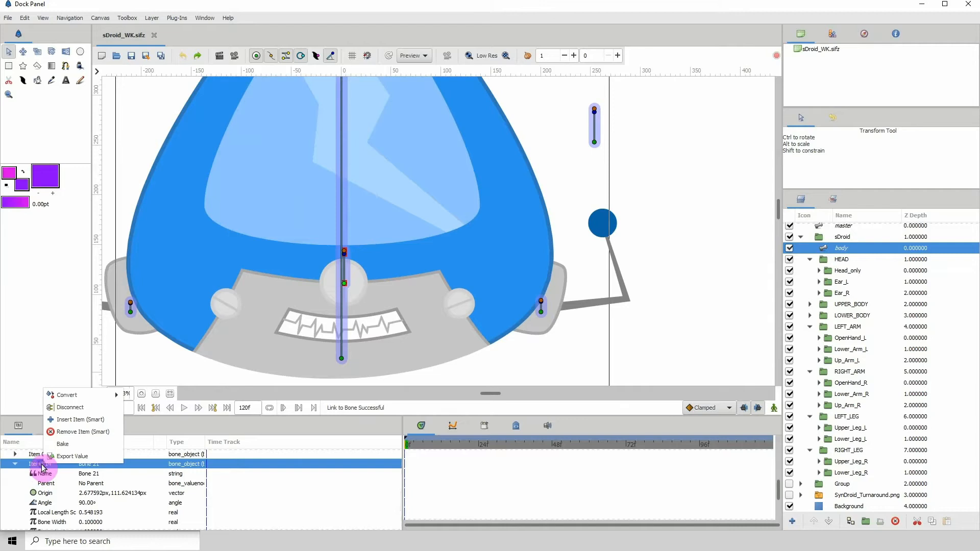
left_click(80, 432)
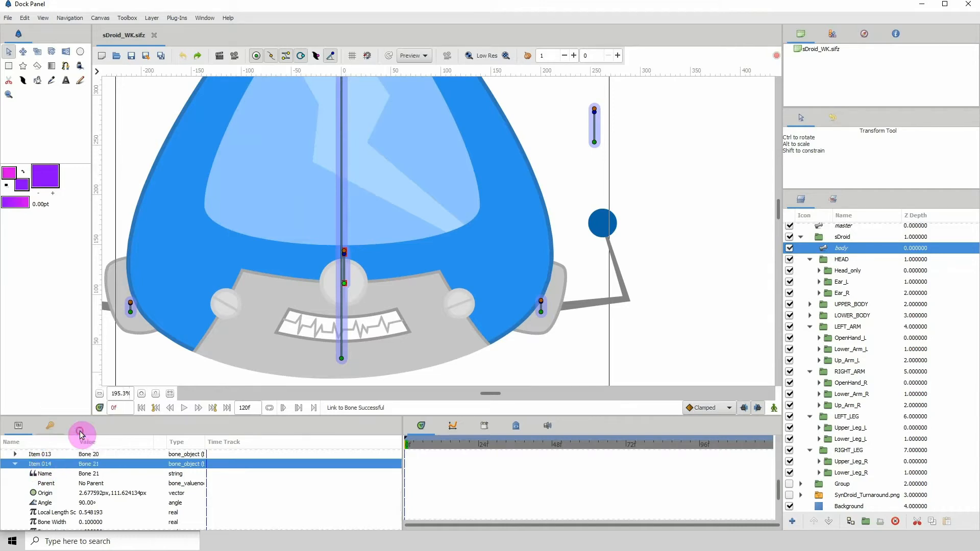
left_click(100, 394)
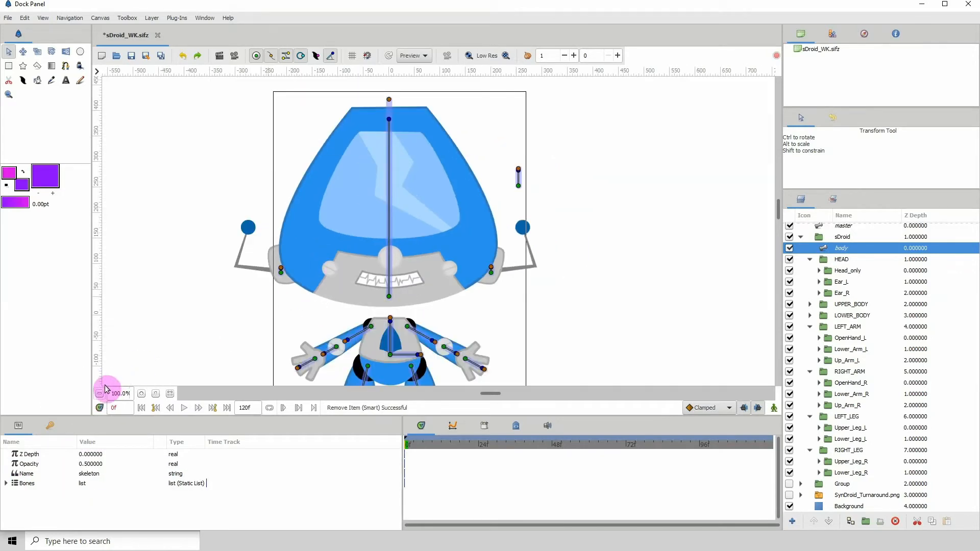
left_click(100, 395)
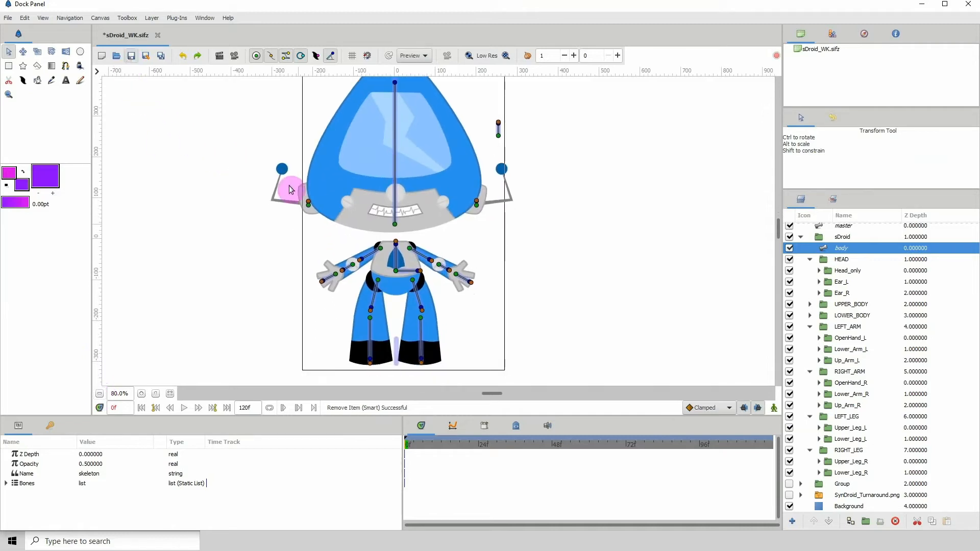
left_click_drag(362, 202, 360, 221)
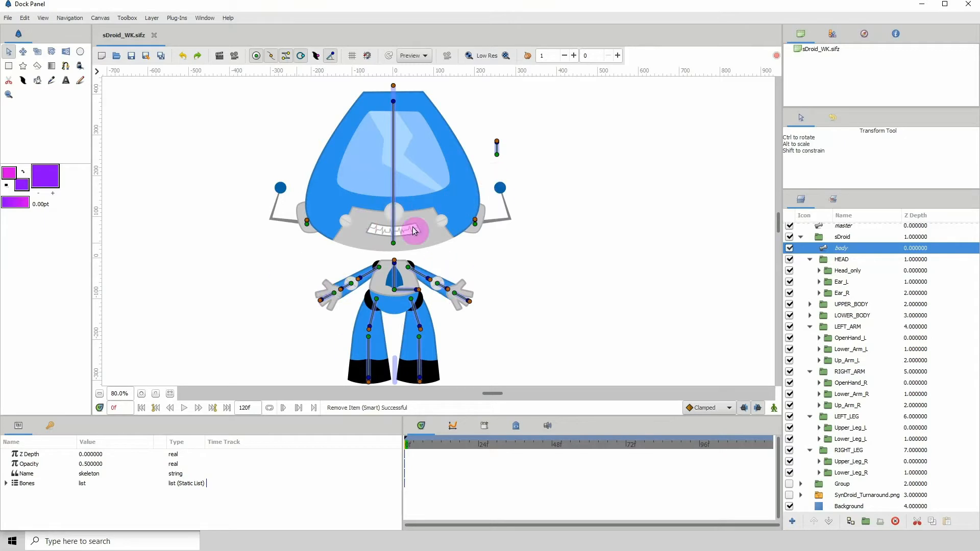
- Select the origin of the long head bone below the mouth to inspect its bone parameters
left_click(142, 394)
left_click(142, 394)
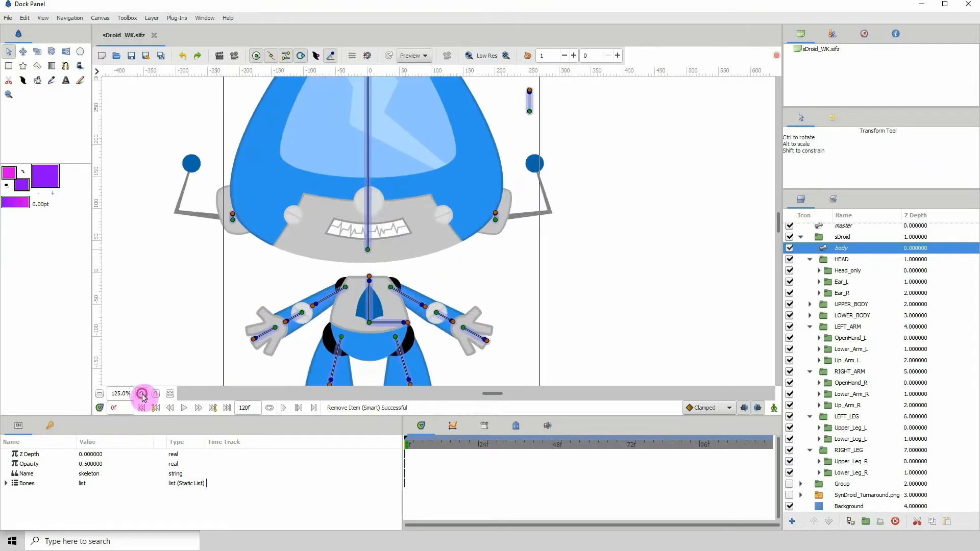
left_click(142, 395)
left_click_drag(361, 271, 393, 349)
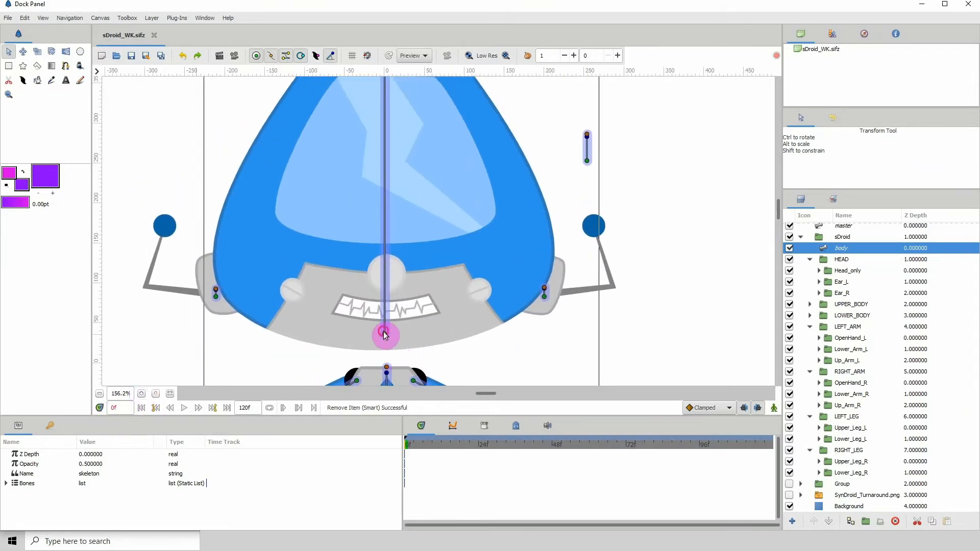
left_click(385, 335)
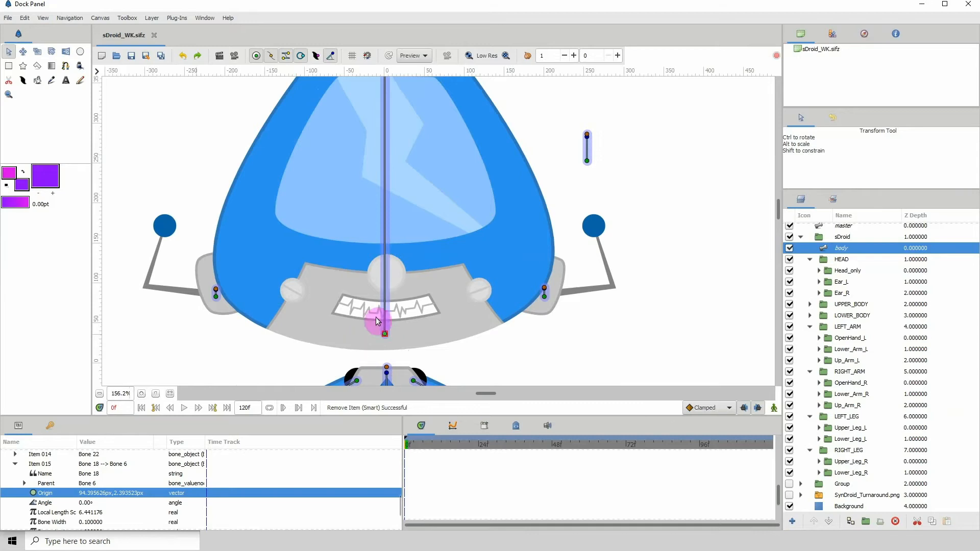
left_click(100, 394)
left_click(100, 395)
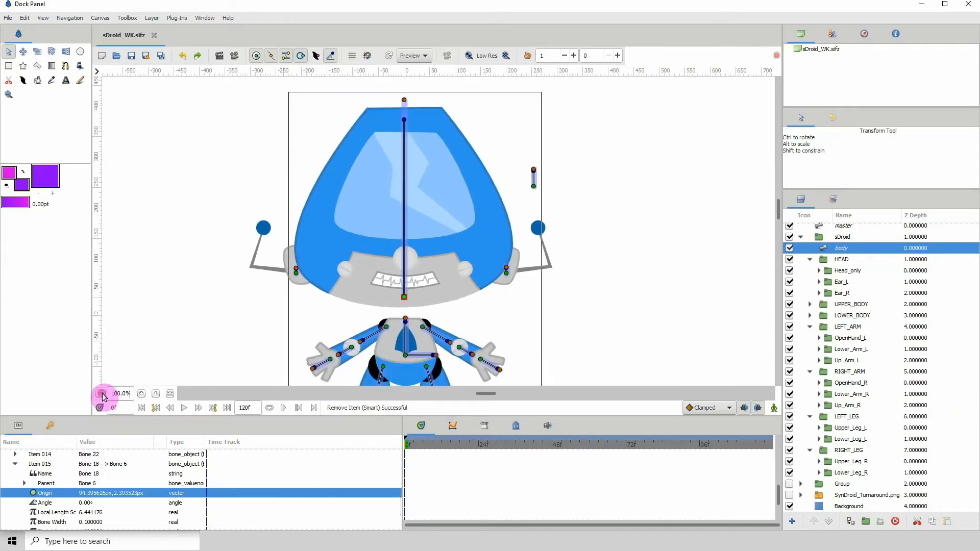
- Select the HEAD group and toggle its visibility off and back on to check which parts it contains
left_click(841, 259)
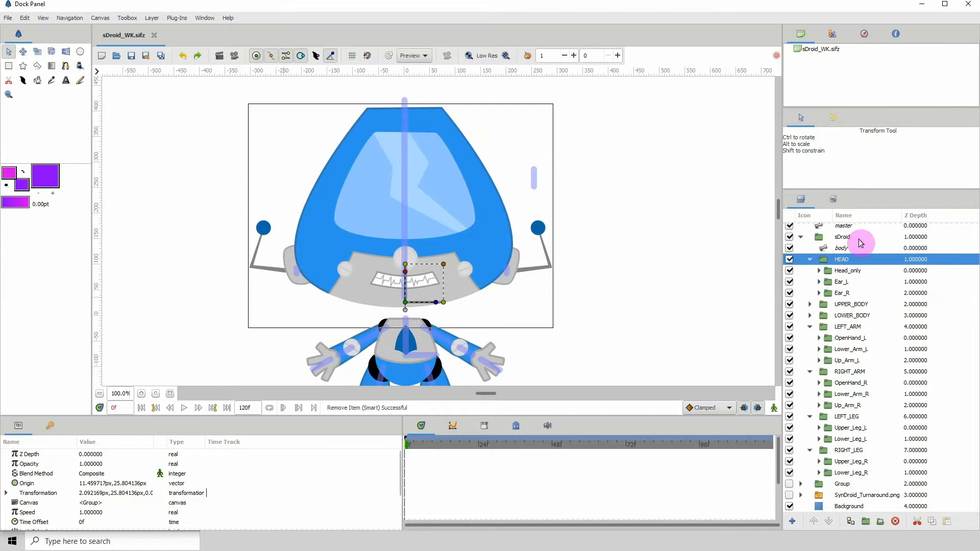
left_click(789, 260)
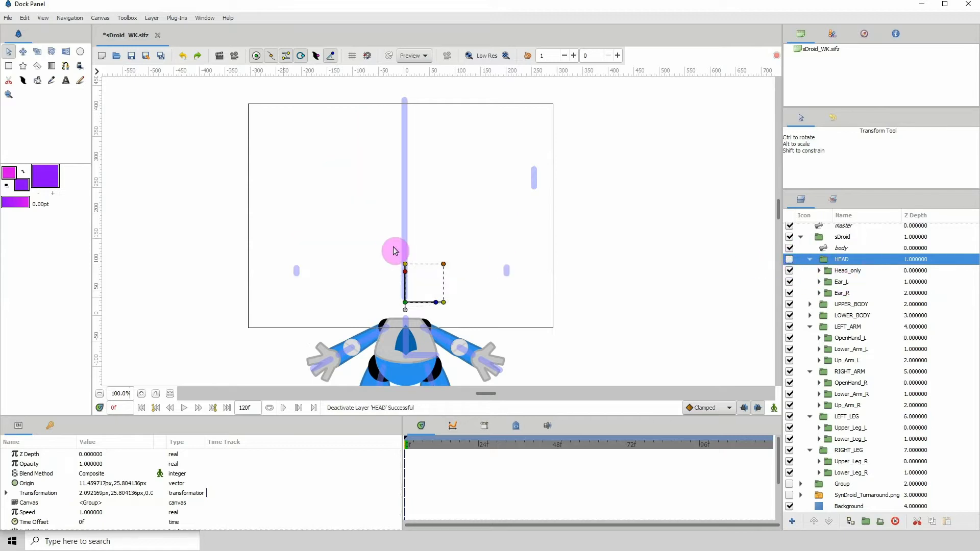
left_click(789, 260)
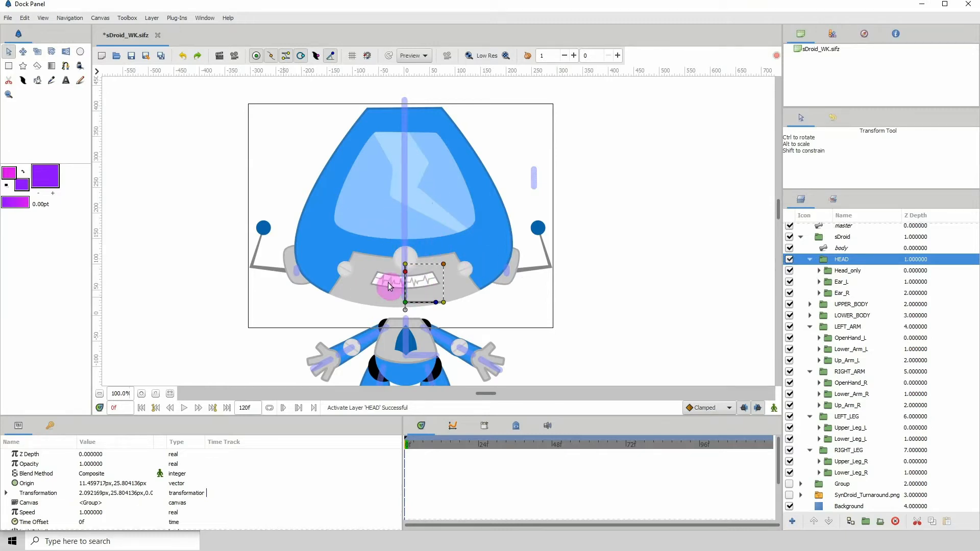
left_click(789, 259)
left_click(789, 260)
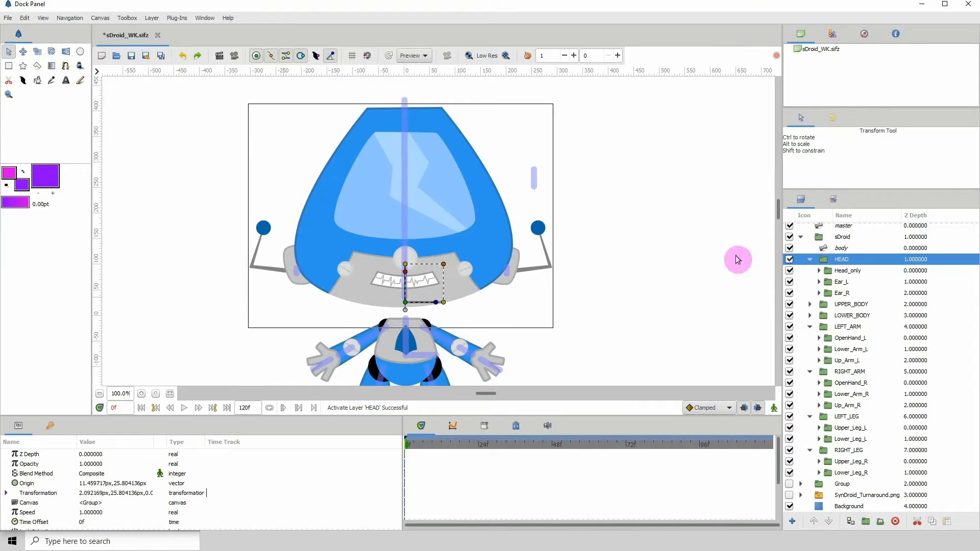
- Select the body skeleton together with the HEAD group and link the group's handles to the long head bone
left_click(841, 249, "ctrl")
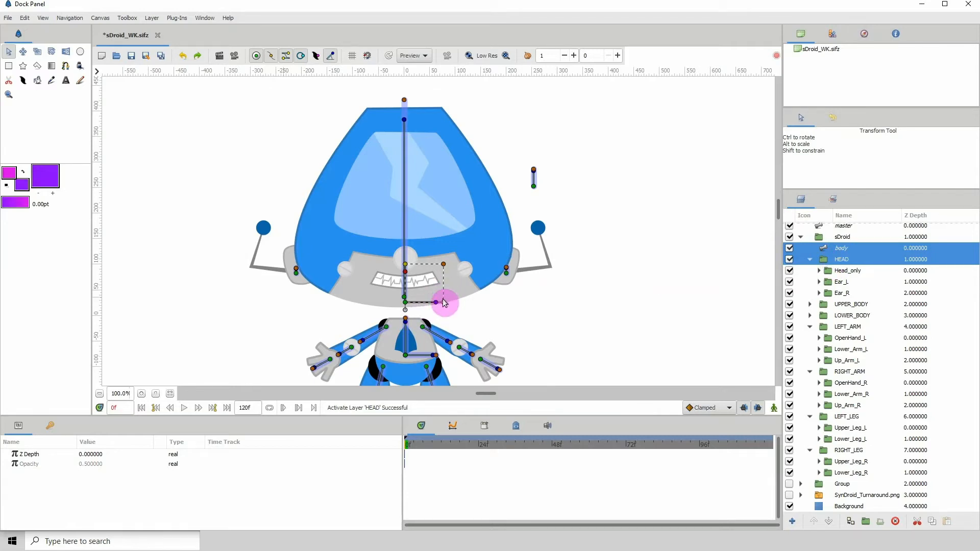
right_click(404, 121)
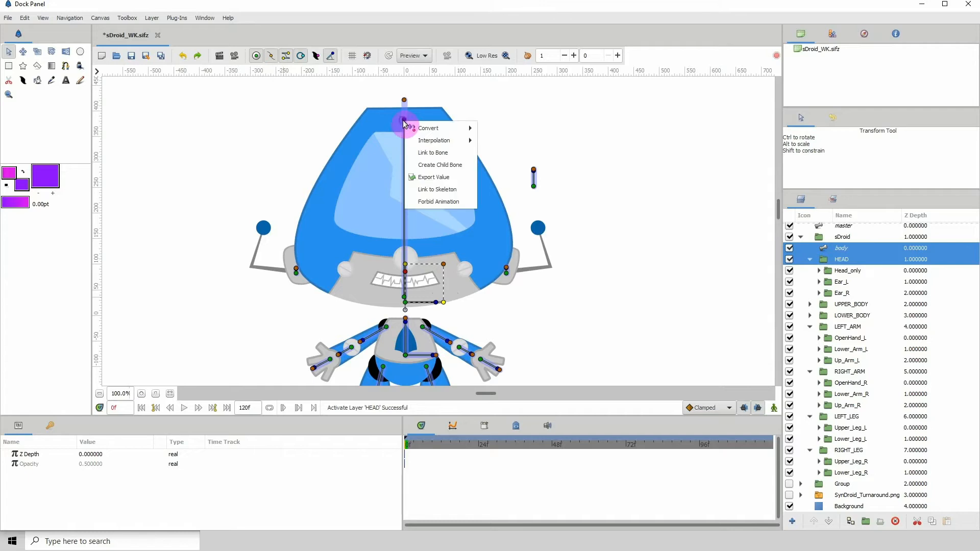
left_click(422, 154)
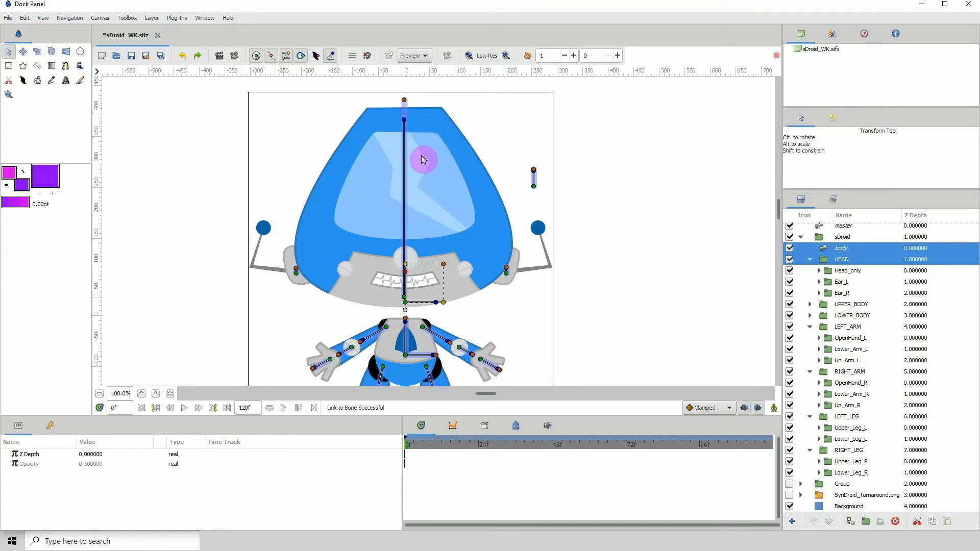
left_click(606, 176)
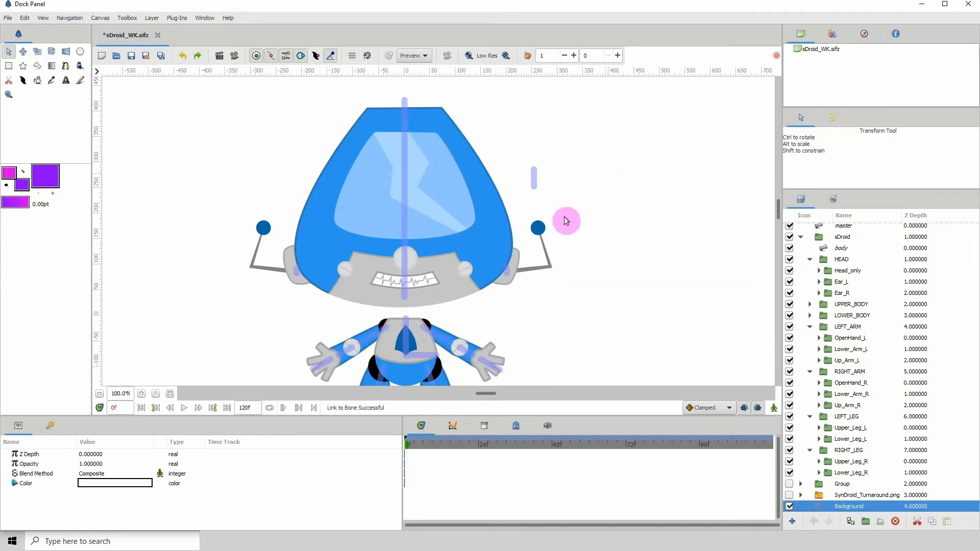
- Test the head link by tilting the long head bone slightly sideways, and undo the rotation
left_click(404, 227)
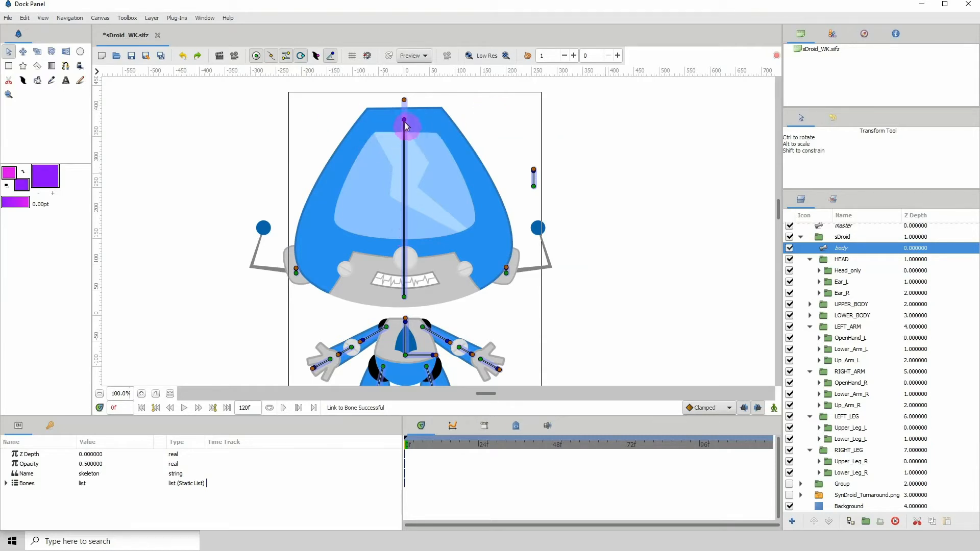
left_click_drag(405, 122, 429, 122)
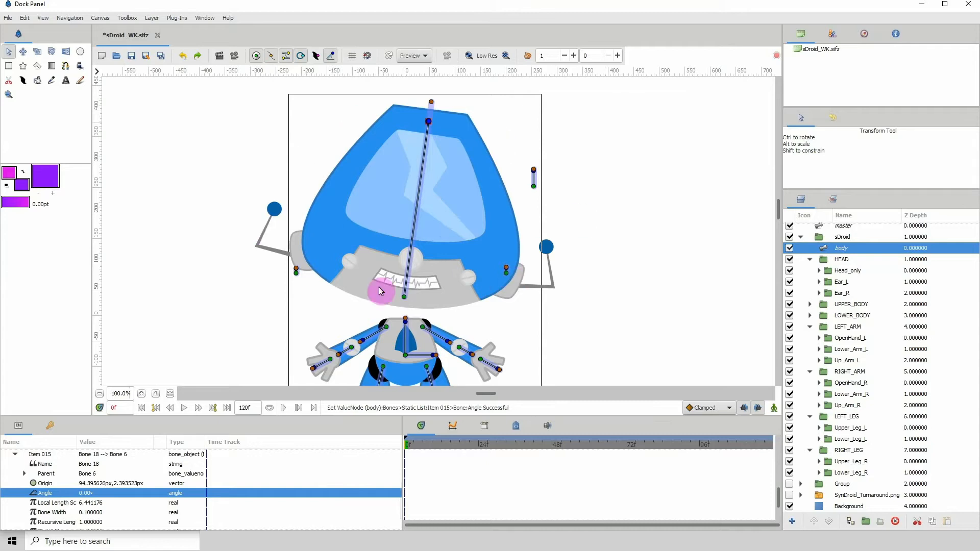
left_click(184, 56)
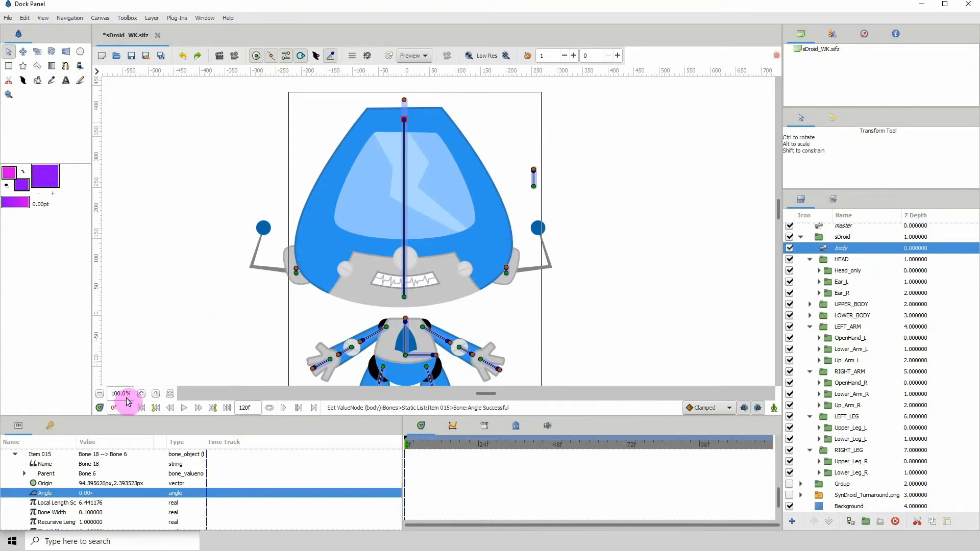
- Select the Ear_R group together with the body skeleton and link the ear's handles to the small bone on that ear
left_click(142, 393)
left_click(141, 393)
scroll(250, 299, "down", 2)
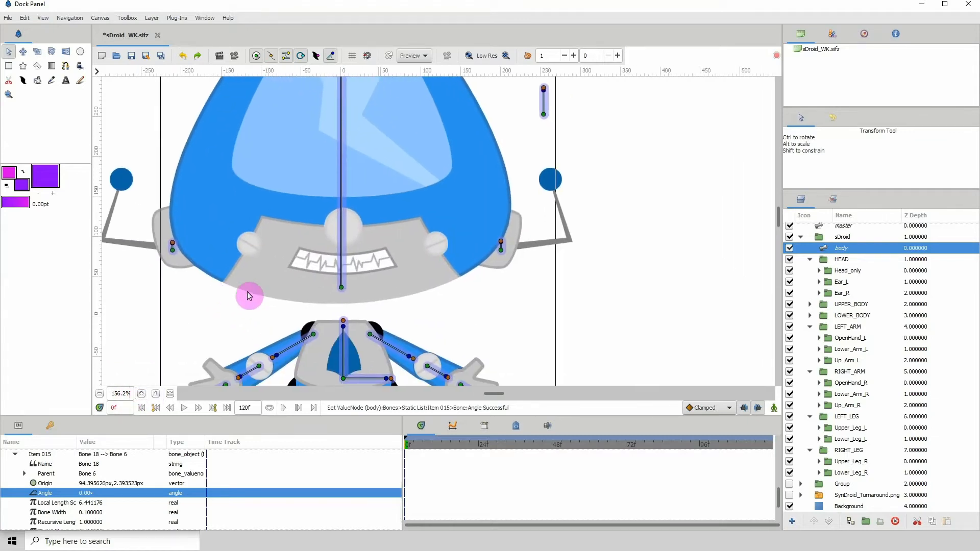
scroll(212, 296, "left", 3)
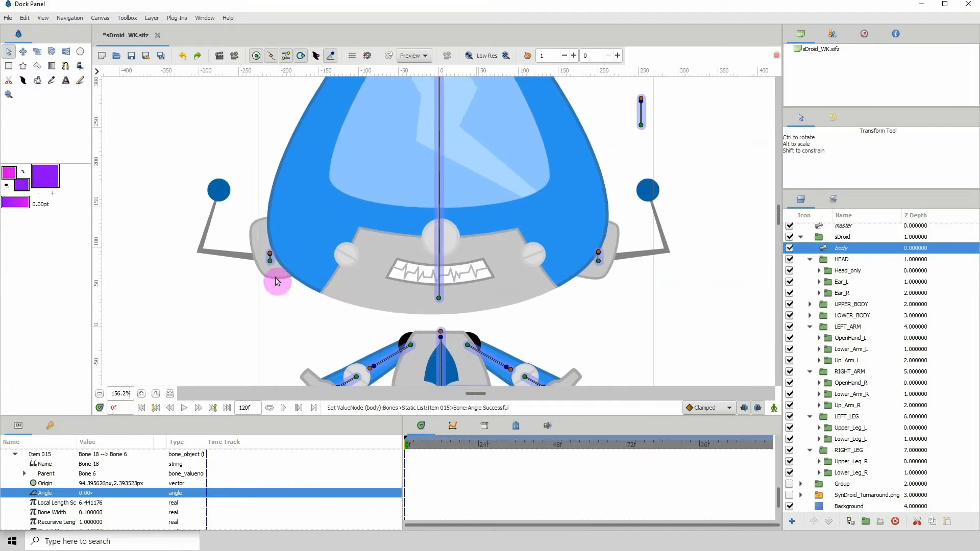
left_click(277, 274)
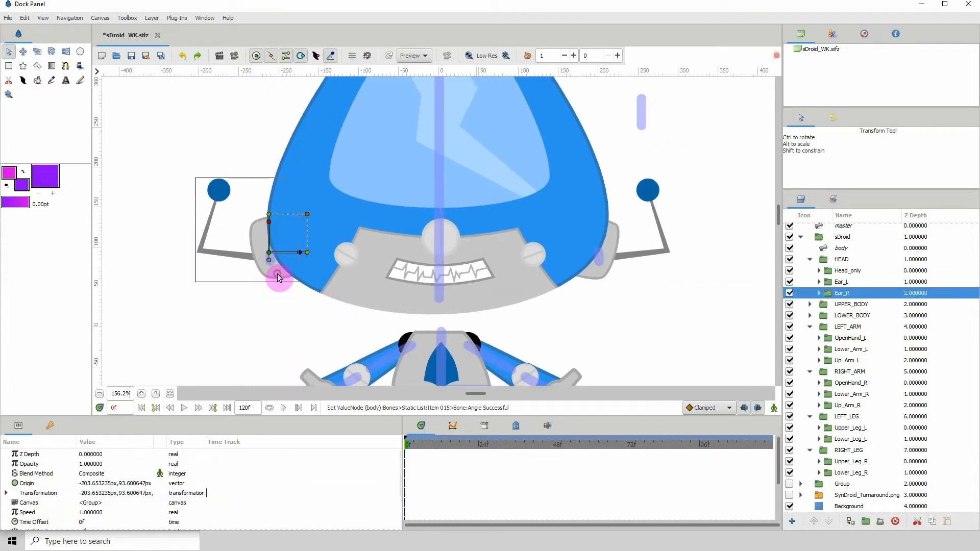
left_click(842, 253, "ctrl")
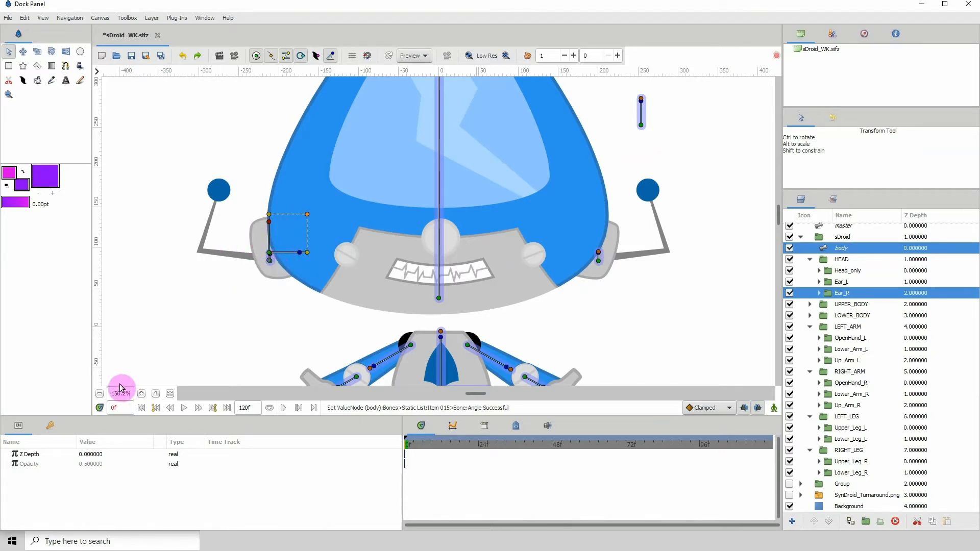
left_click(141, 394)
left_click(141, 394)
left_click(141, 394)
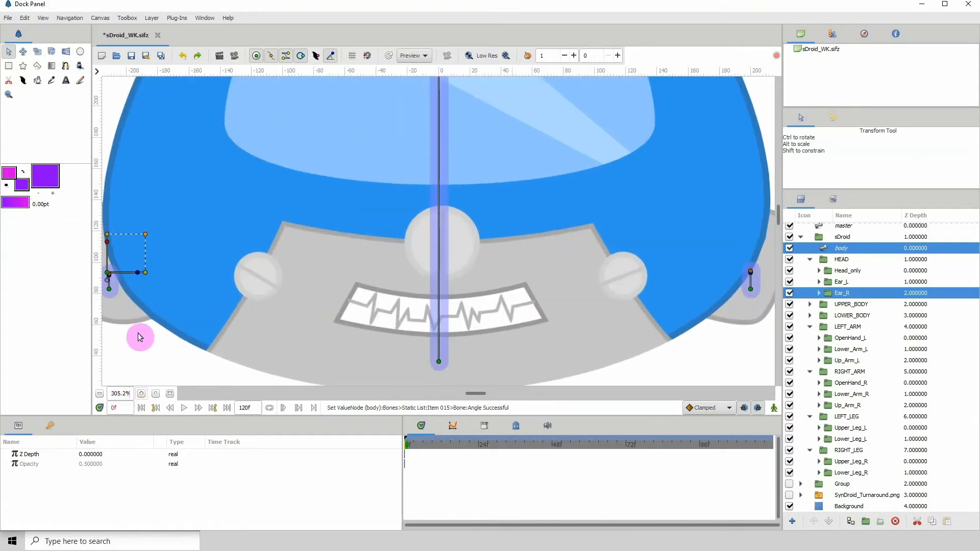
left_click_drag(139, 333, 282, 309)
right_click(251, 269)
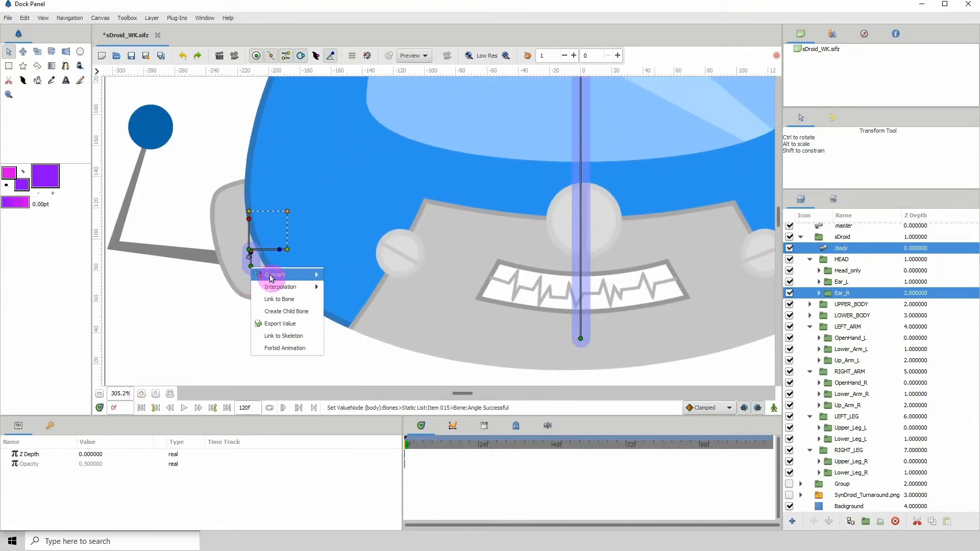
left_click(274, 301)
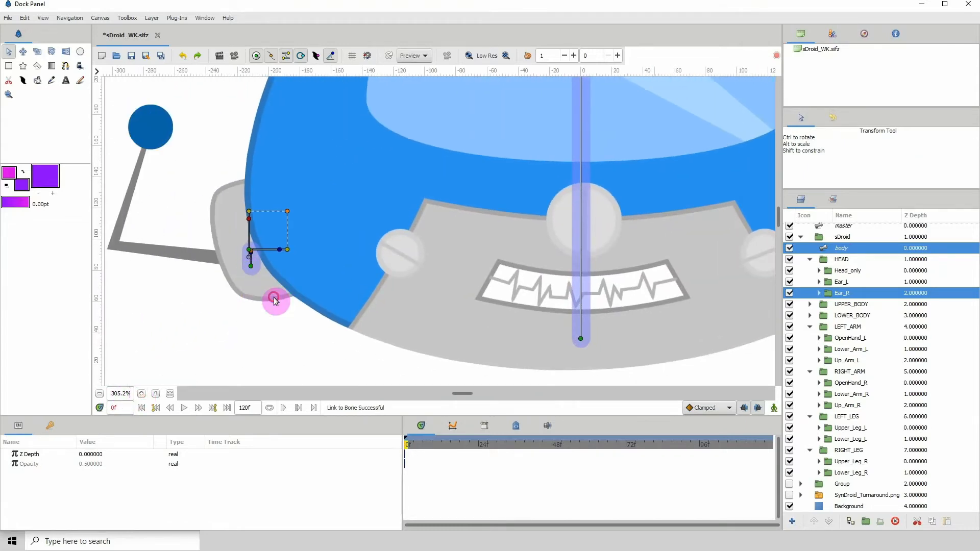
- Test the Ear_R link by moving the ear's small bone away from the head, and undo the move
left_click(99, 394)
left_click(99, 394)
left_click(99, 394)
left_click(99, 394)
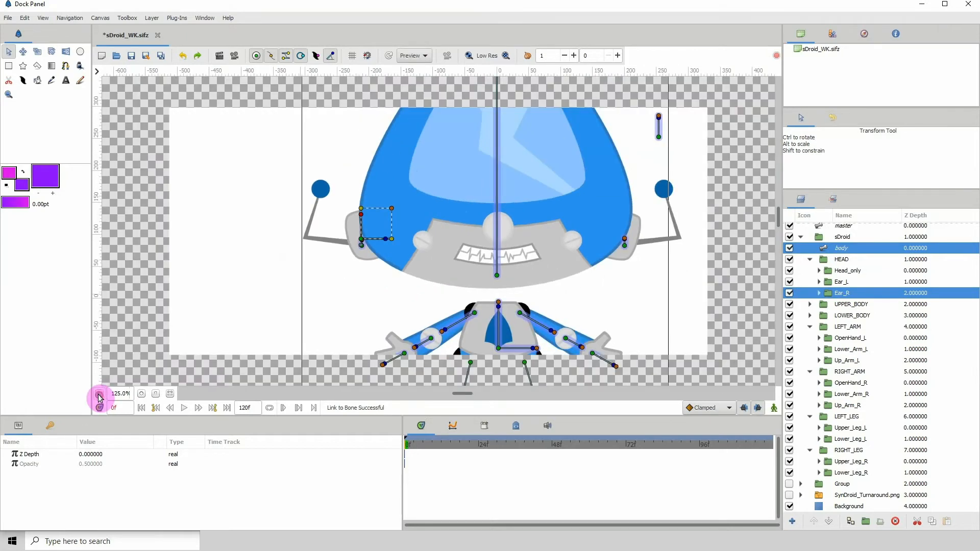
left_click(325, 236)
left_click(364, 250)
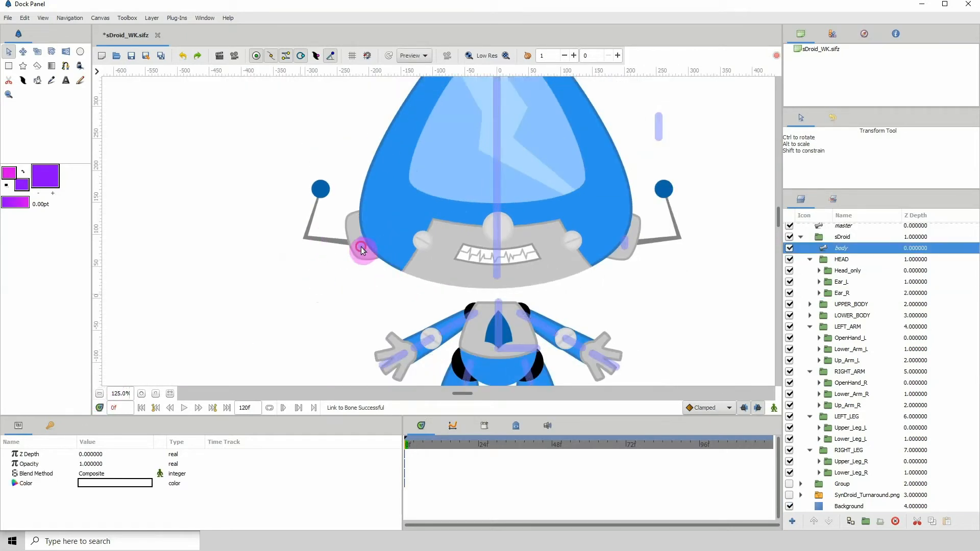
left_click_drag(362, 248, 306, 276)
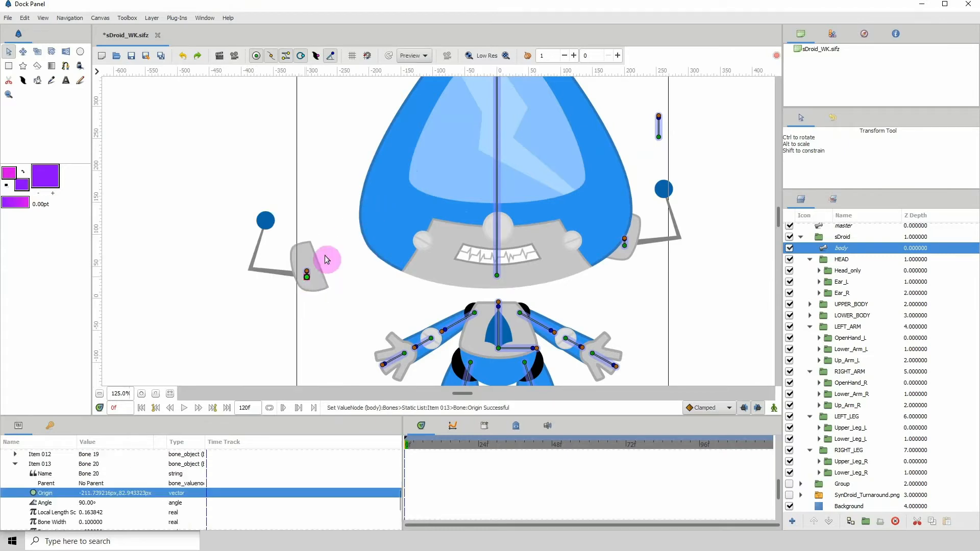
left_click(181, 57)
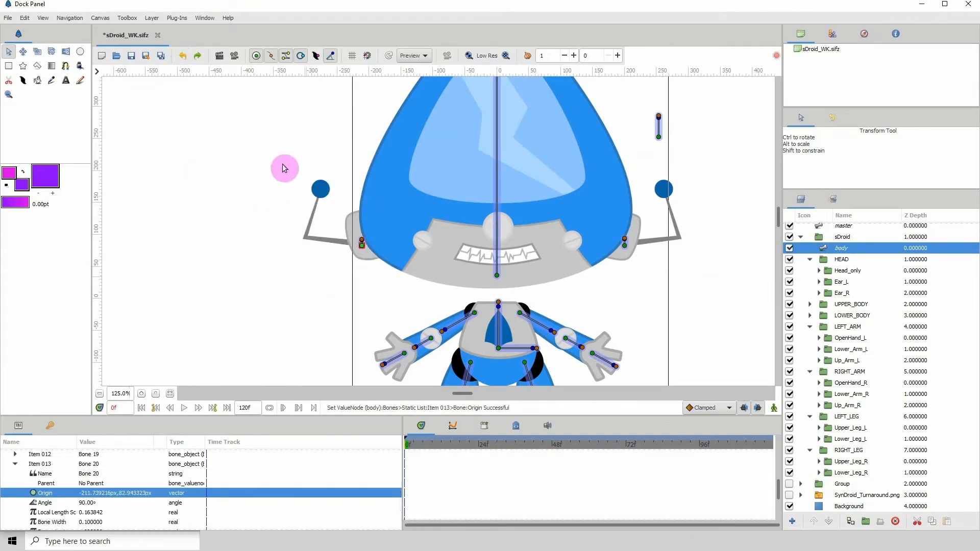
- Save the file, and link the Ear_L group's handles to the small bone on that ear with the body skeleton also selected
left_click(130, 61)
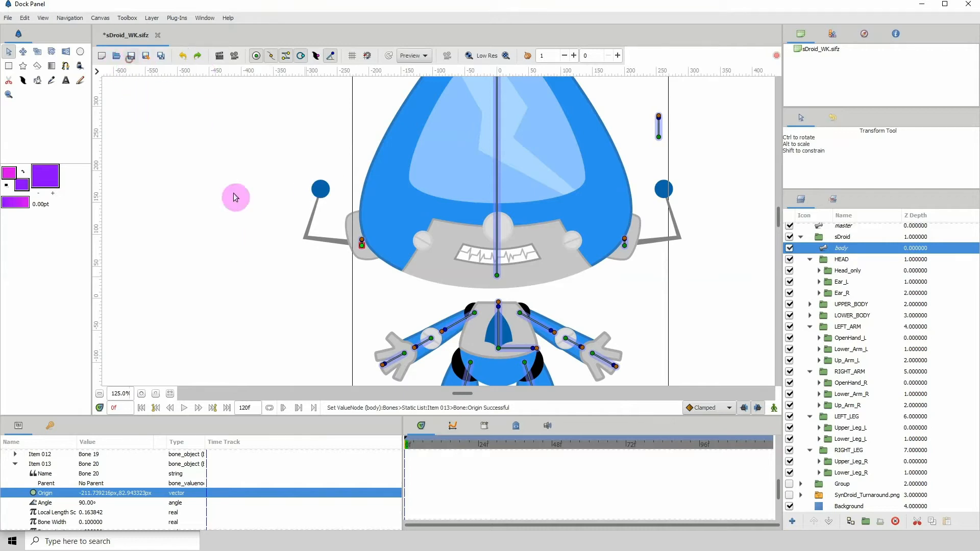
scroll(332, 301, "right", 5)
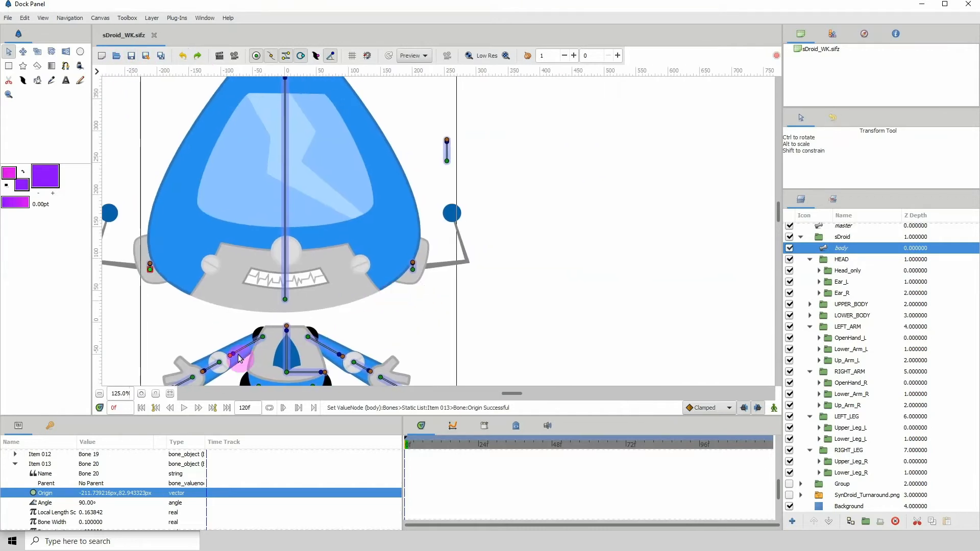
left_click(142, 394)
left_click(142, 394)
left_click(142, 394)
left_click_drag(265, 350, 290, 292)
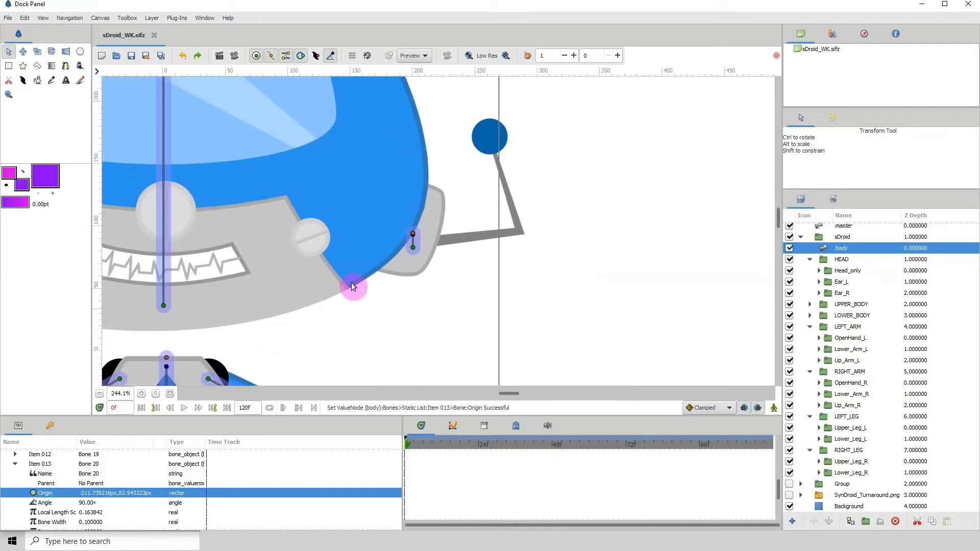
left_click(405, 273)
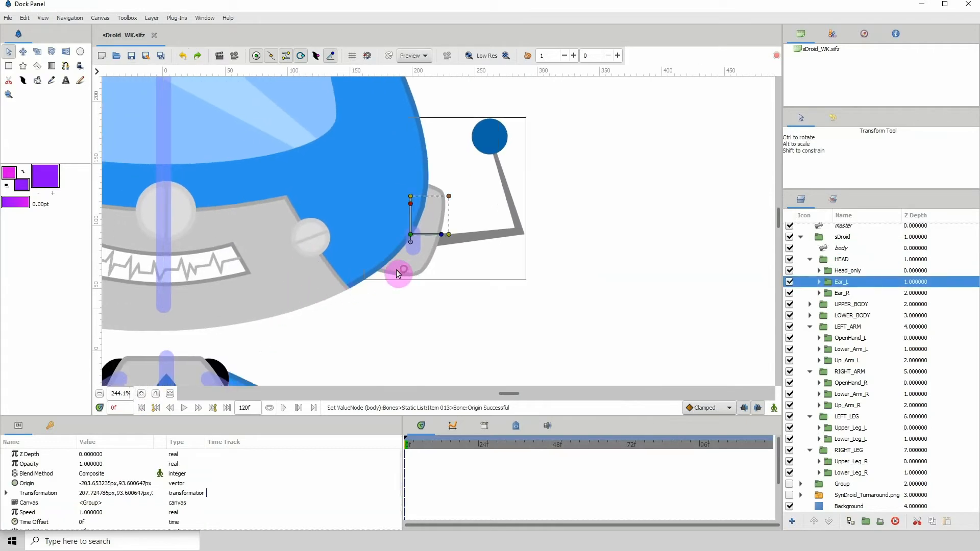
left_click(838, 250, "ctrl")
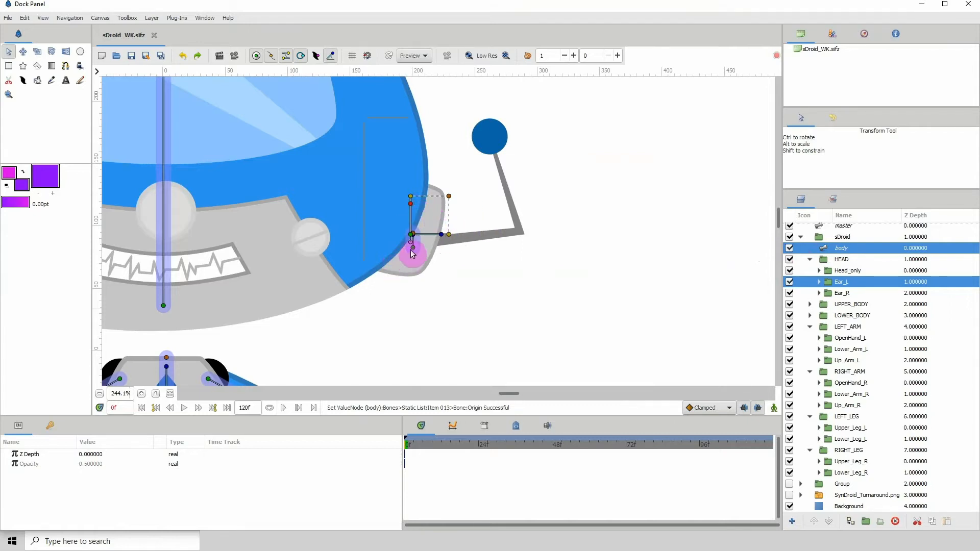
right_click(412, 254)
left_click(440, 283)
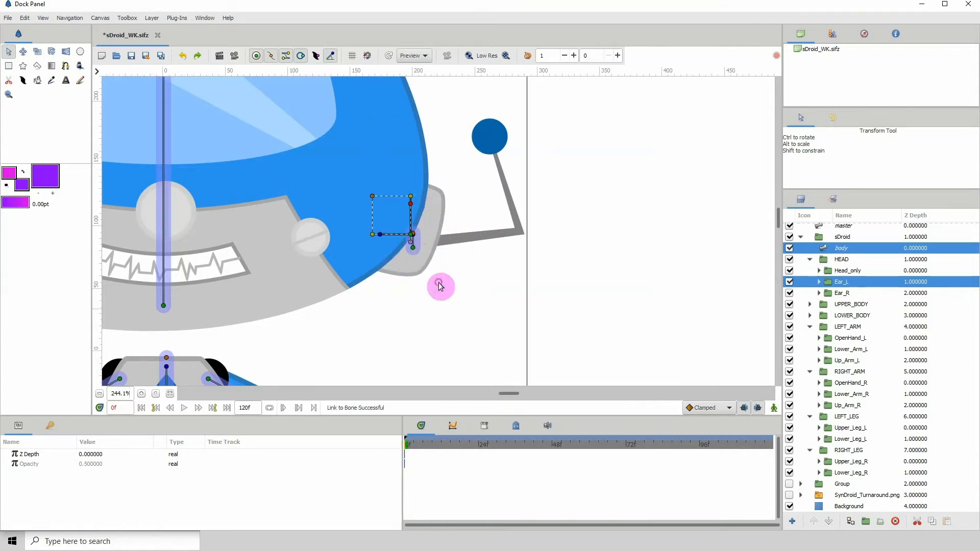
- Test the Ear_L link by moving the ear's small bone outward and down, and undo the move
left_click(424, 259)
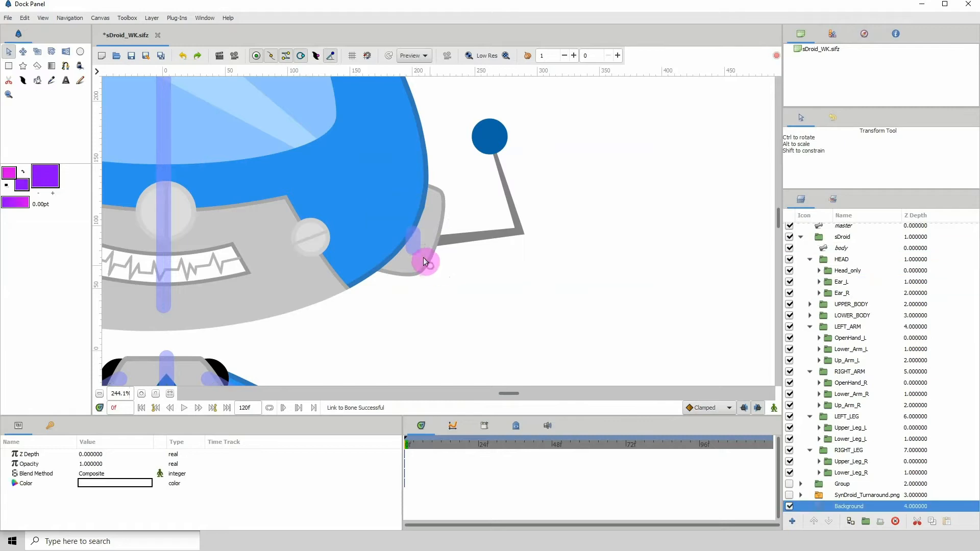
left_click(413, 248)
left_click_drag(412, 248, 435, 285)
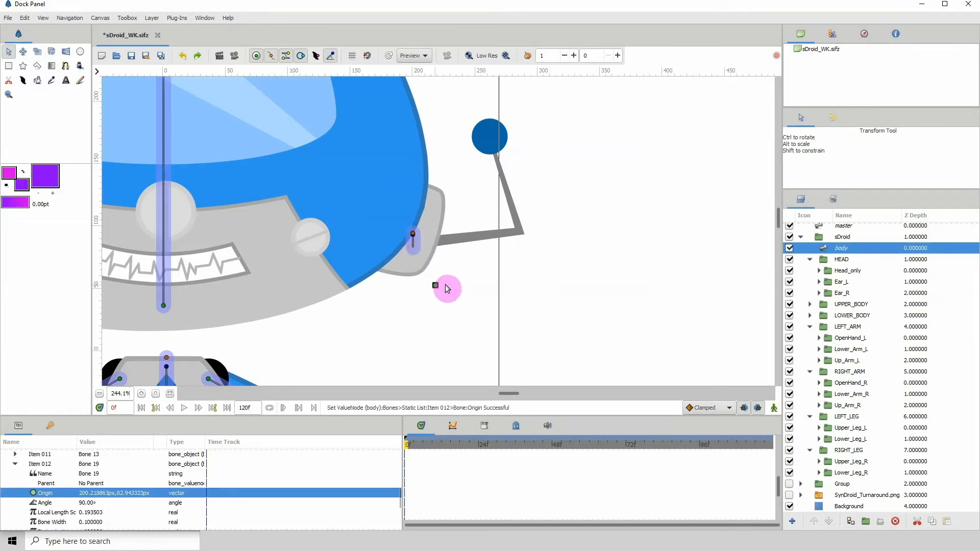
left_click(100, 394)
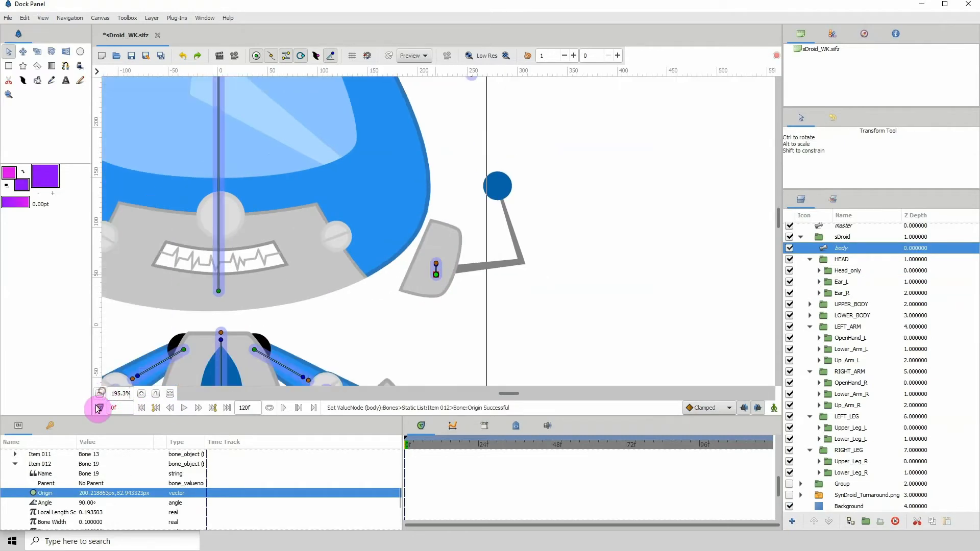
left_click(100, 394)
left_click(100, 395)
left_click(99, 394)
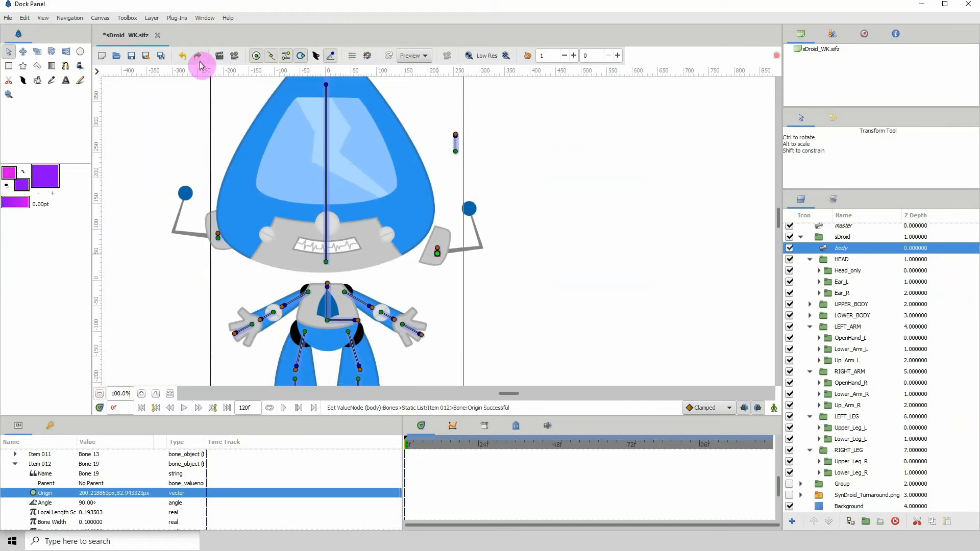
left_click(186, 58)
- Save the character file
left_click(131, 55)
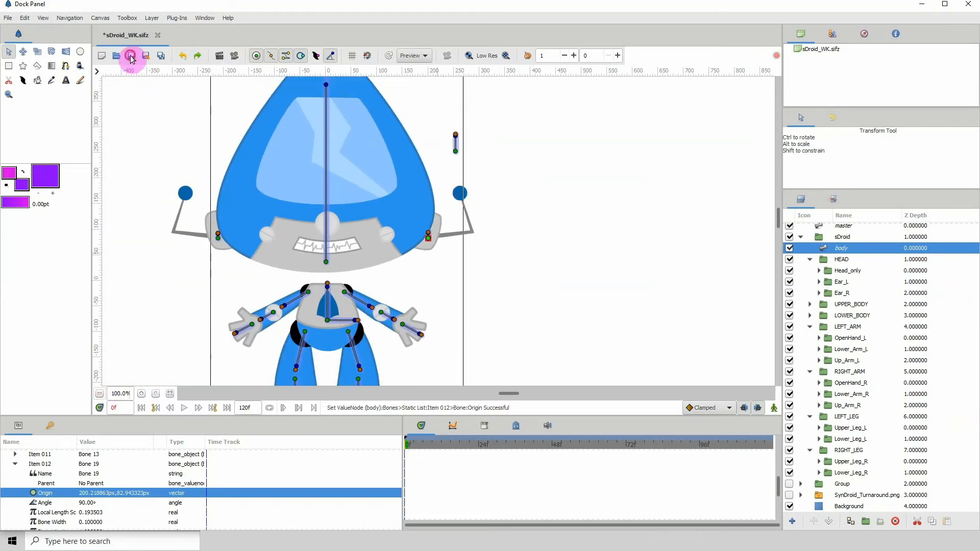
- Select the Head_only group and toggle its visibility off and on to check which parts it contains
left_click_drag(271, 279, 291, 300)
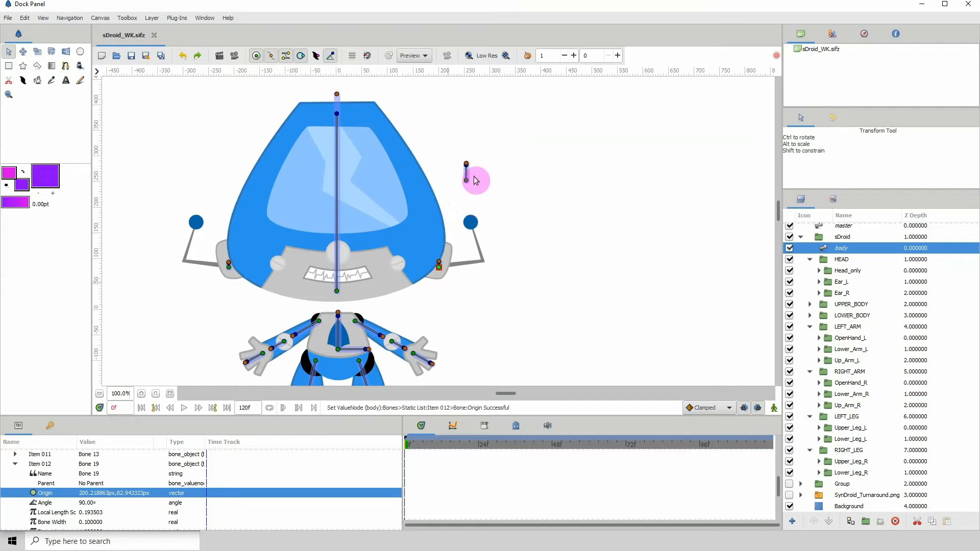
left_click(842, 271)
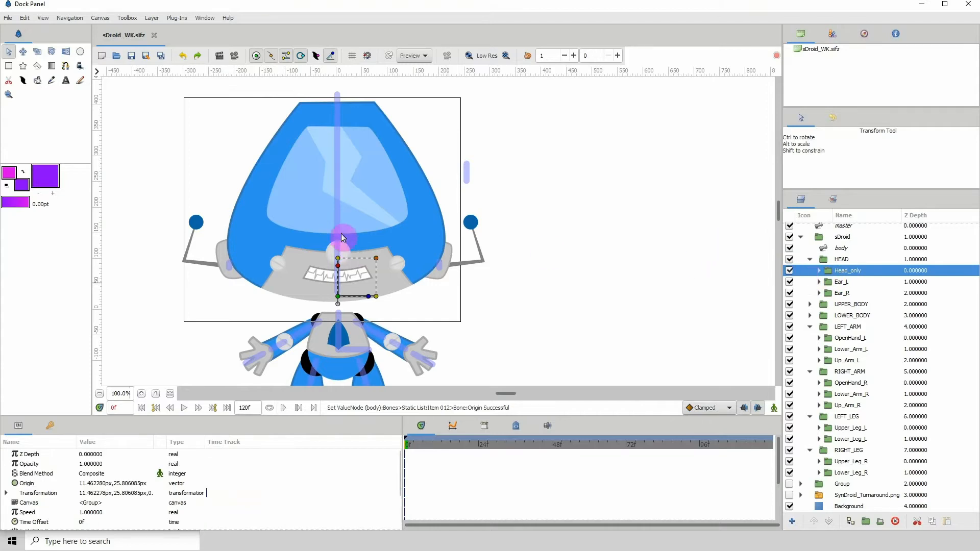
left_click(789, 271)
left_click(789, 271)
left_click(790, 274)
left_click(790, 273)
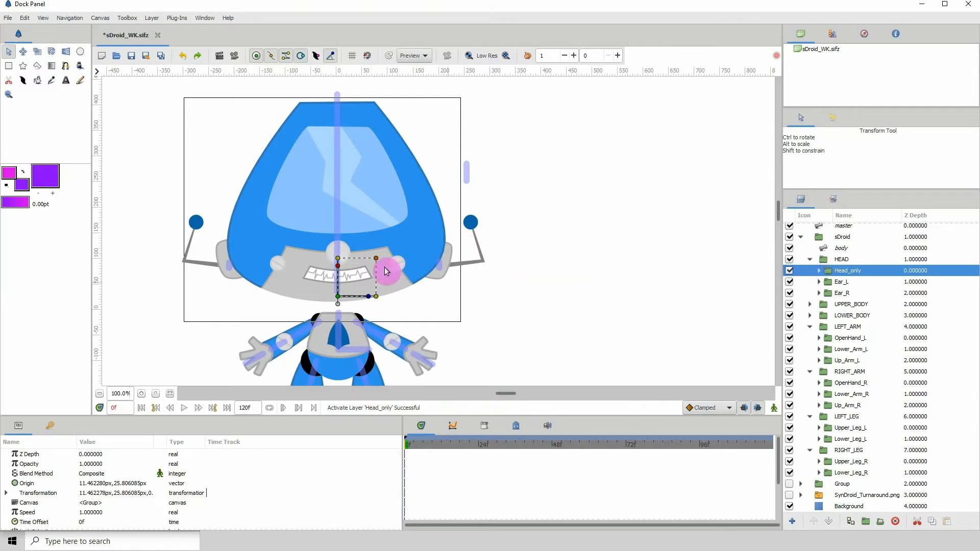
- Select the Face_only group inside Head_only and toggle its visibility to check which facial parts it contains, leaving it shown
left_click(365, 217)
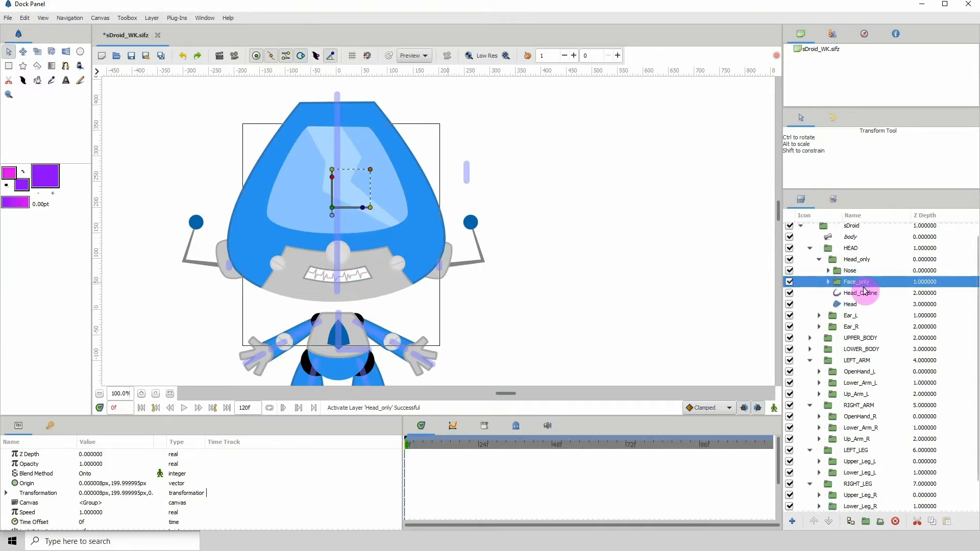
left_click(790, 282)
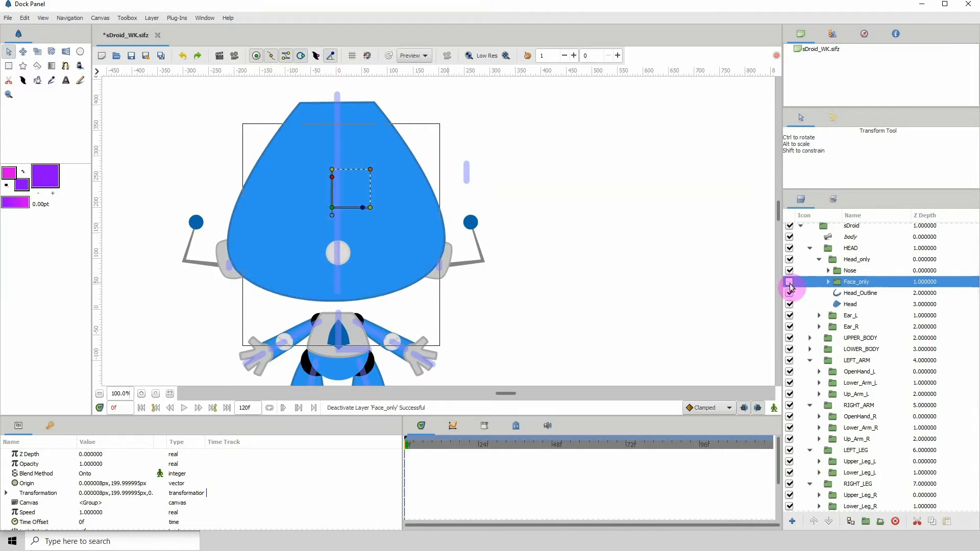
left_click(790, 282)
left_click(790, 282)
left_click(790, 282)
left_click(790, 282)
left_click(790, 281)
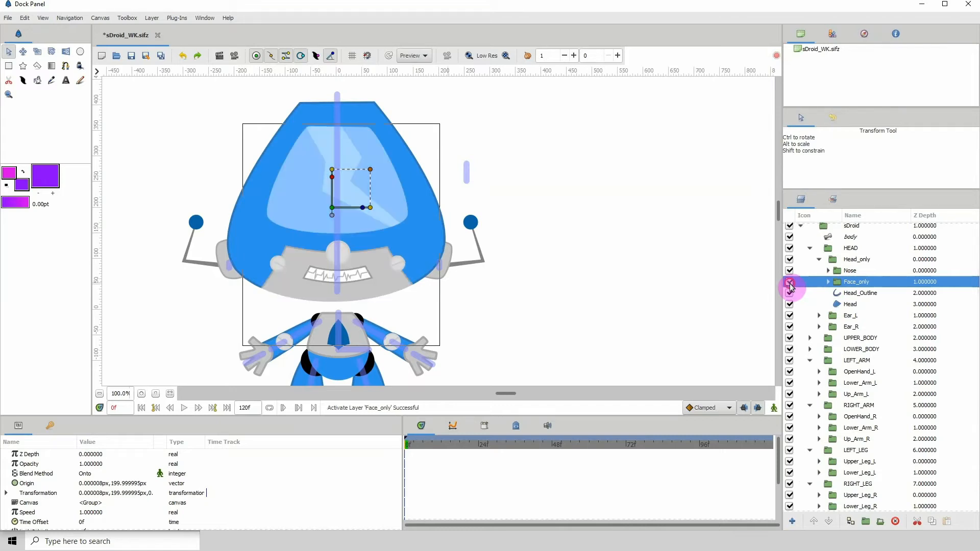
left_click(790, 282)
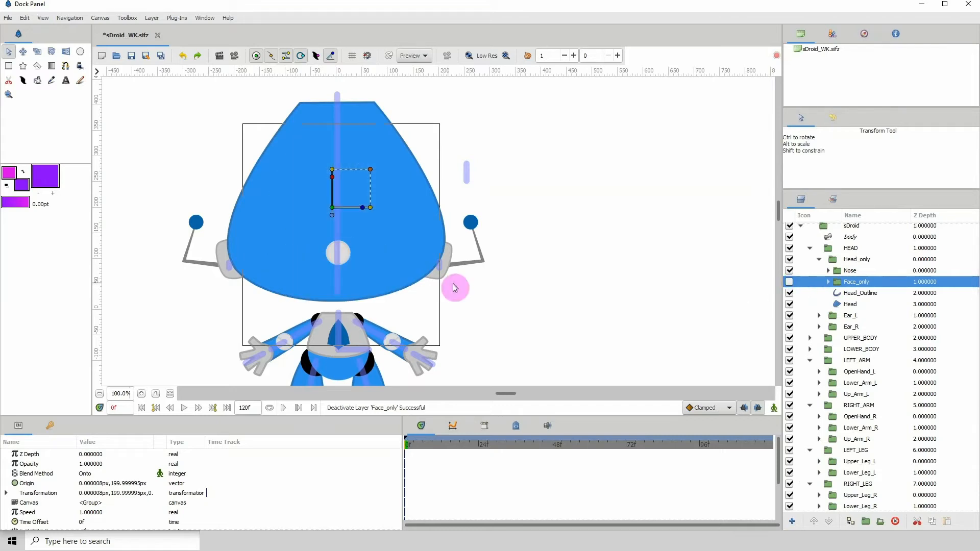
left_click(789, 282)
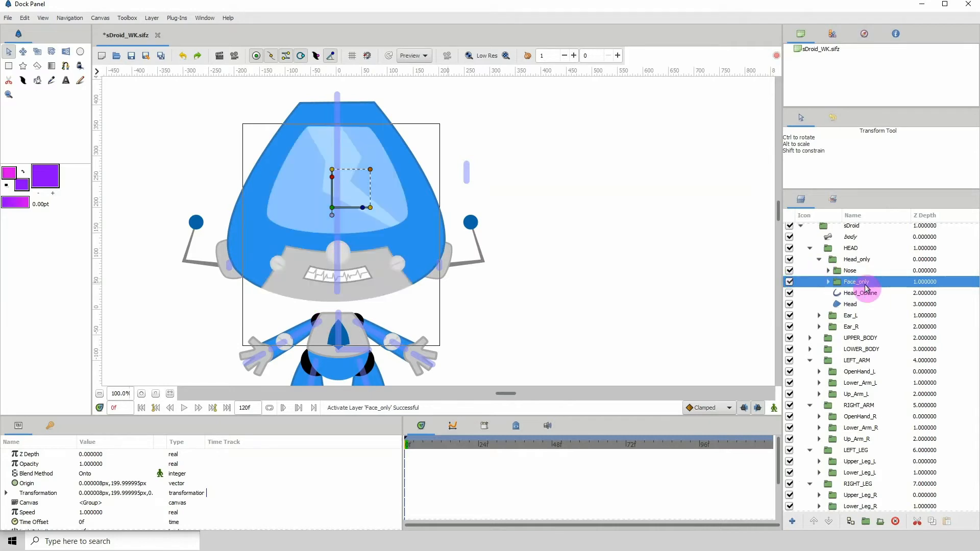
- Select the body skeleton together with Face_only and link the group's handles to the small separate bone beside the head
left_click(850, 237, "ctrl")
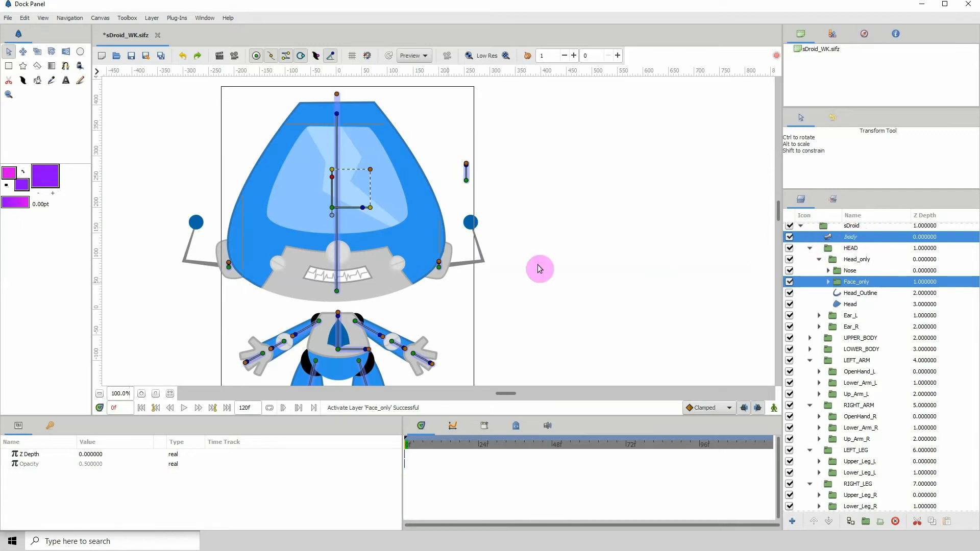
left_click(369, 208)
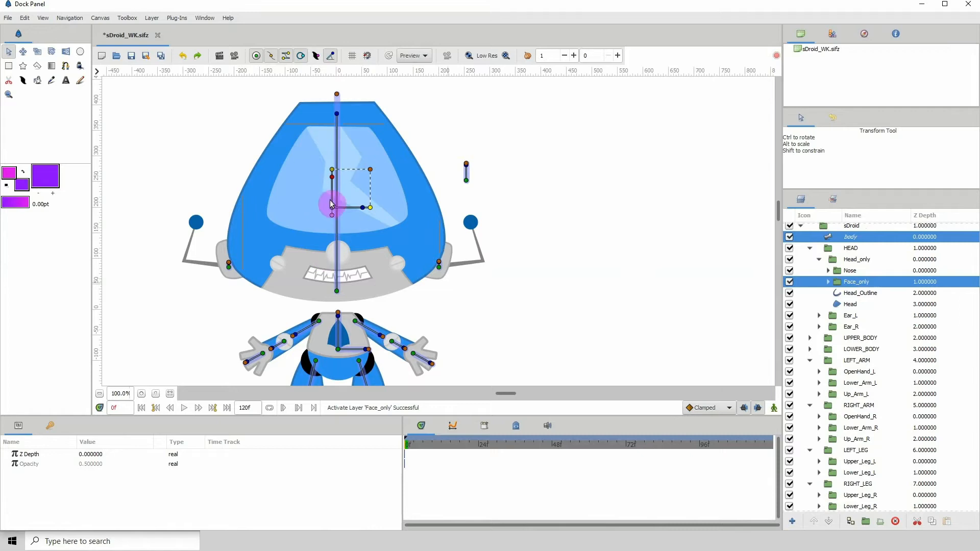
right_click(466, 180)
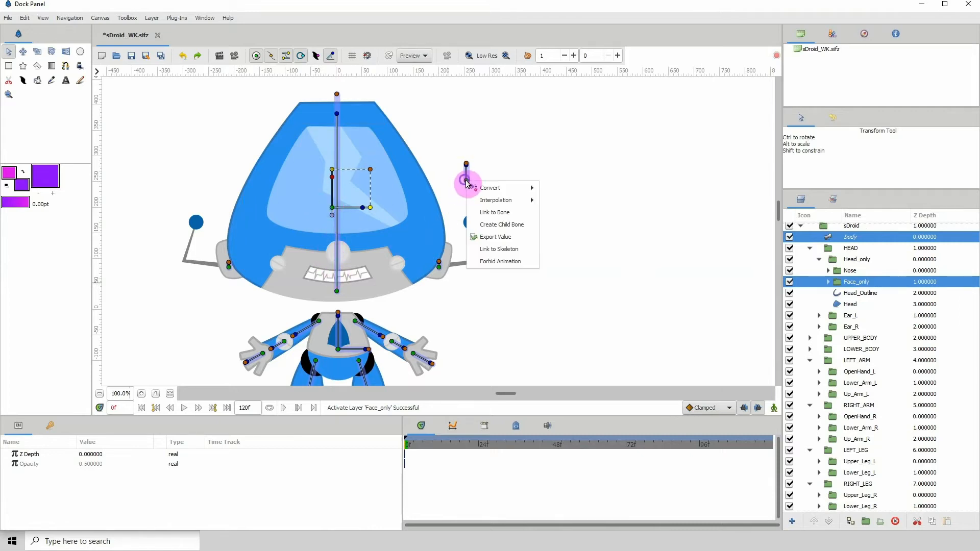
left_click(490, 213)
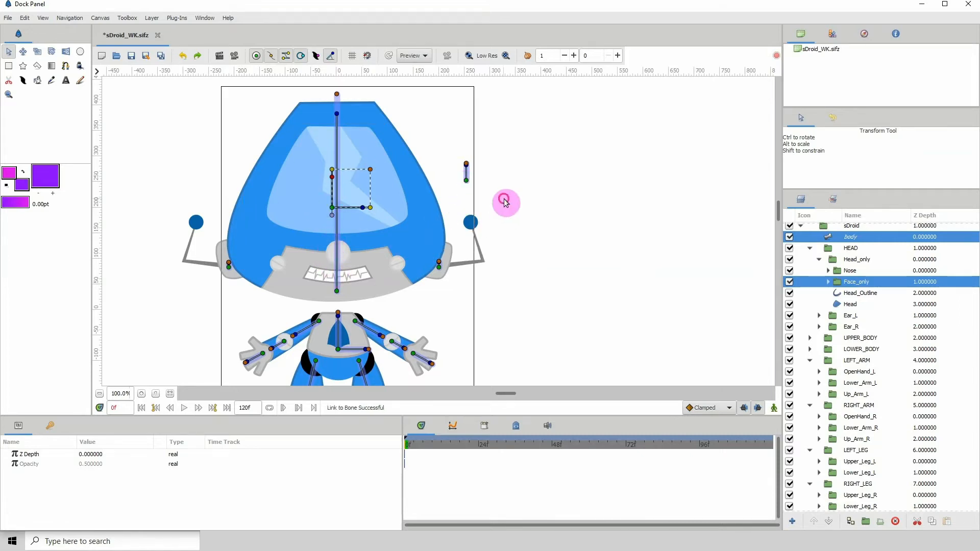
- Test the Face_only link by moving the small bone beside the head in different directions, and undo the moves
left_click(503, 198)
left_click(466, 174)
left_click_drag(465, 179, 494, 167)
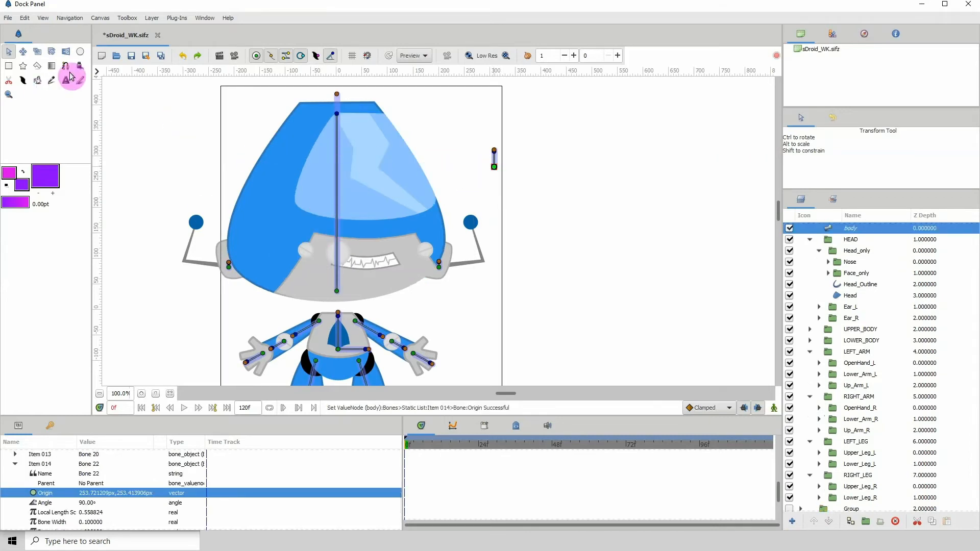
left_click(185, 56)
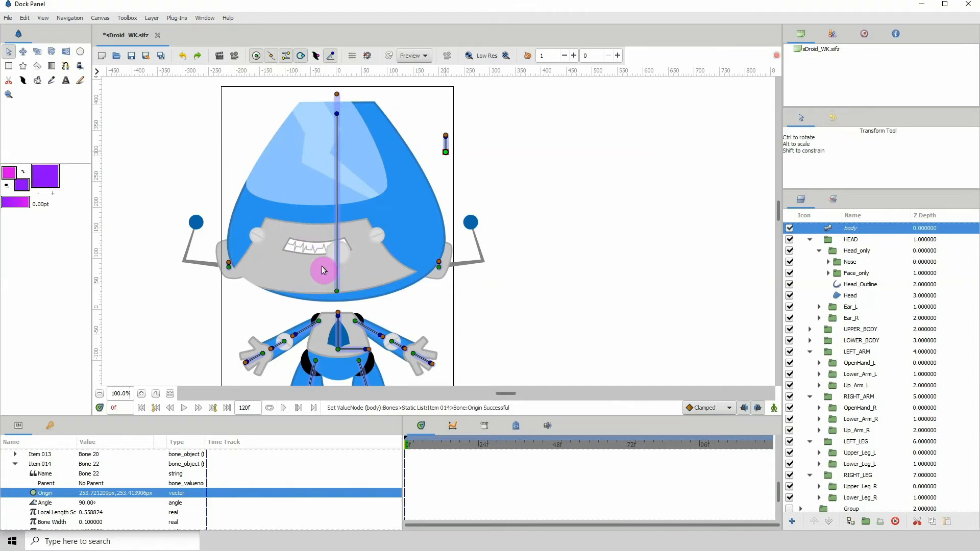
left_click(183, 56)
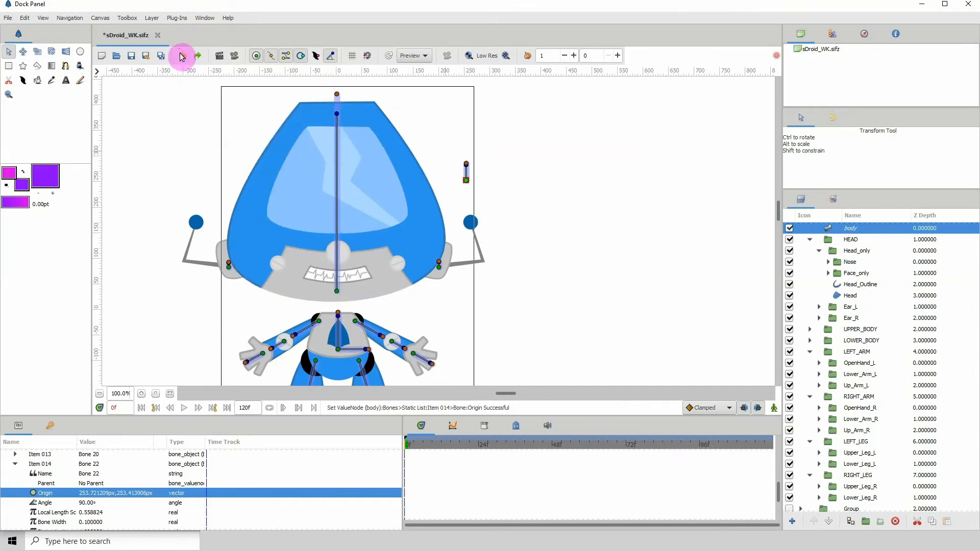
- Select the Nose group together with the body skeleton and link its handles to the small bone beside the head
left_click(345, 261)
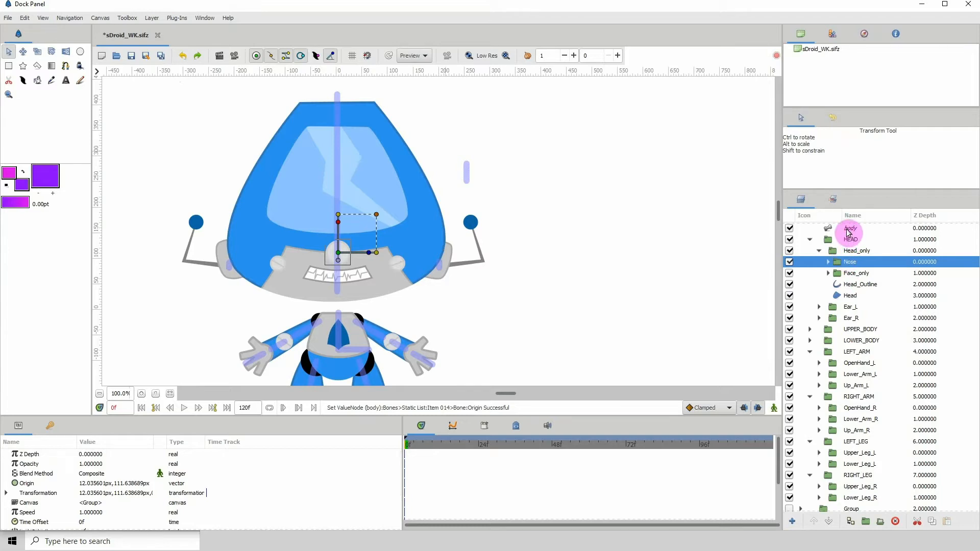
left_click(849, 230, "ctrl")
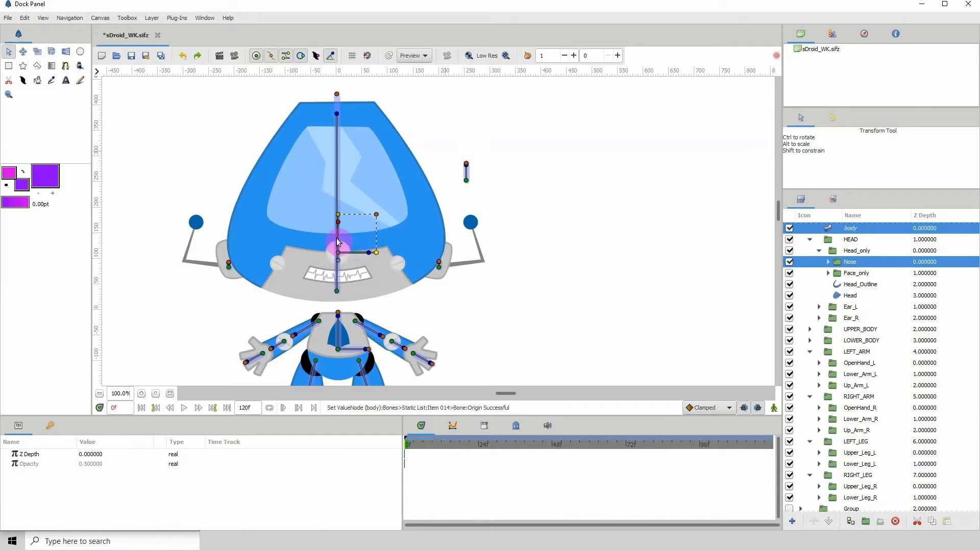
right_click(466, 179)
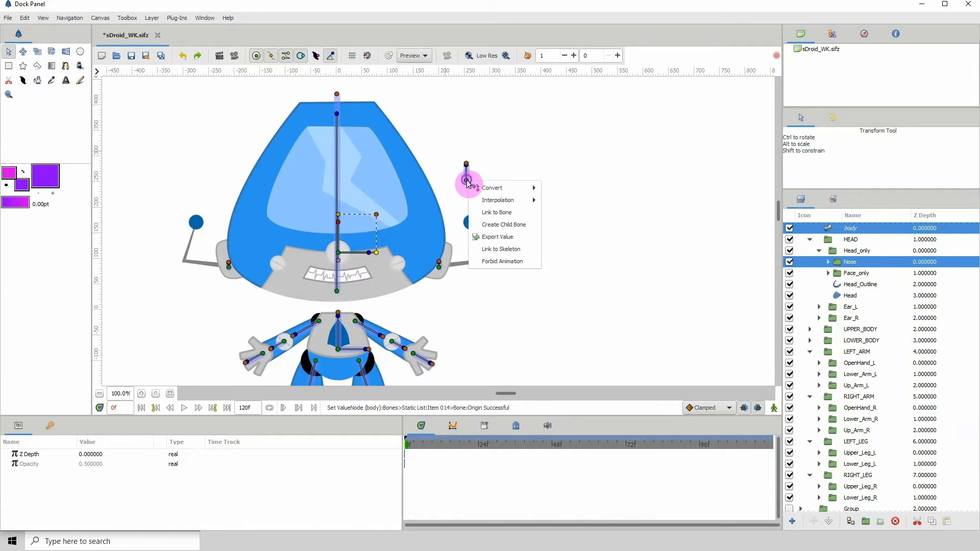
left_click(495, 219)
- Complete linking the Nose handles to the small bone beside the head, test it by moving that bone upward, and undo the move
left_click(466, 180)
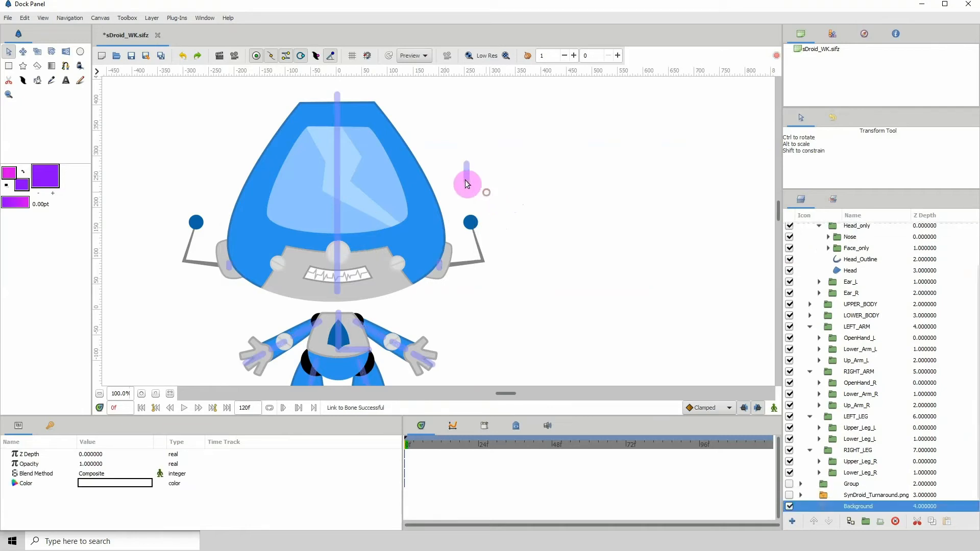
left_click(470, 178)
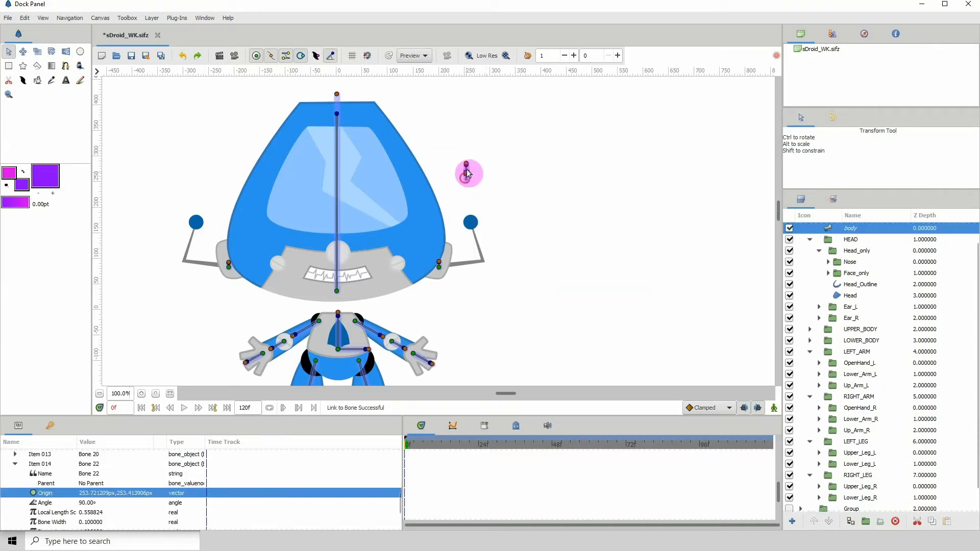
left_click_drag(466, 172, 474, 145)
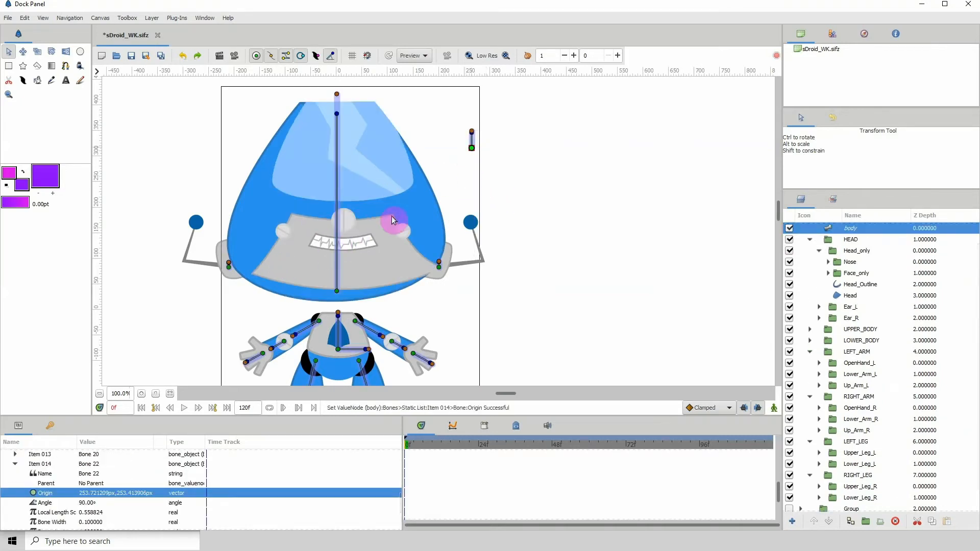
left_click(182, 55)
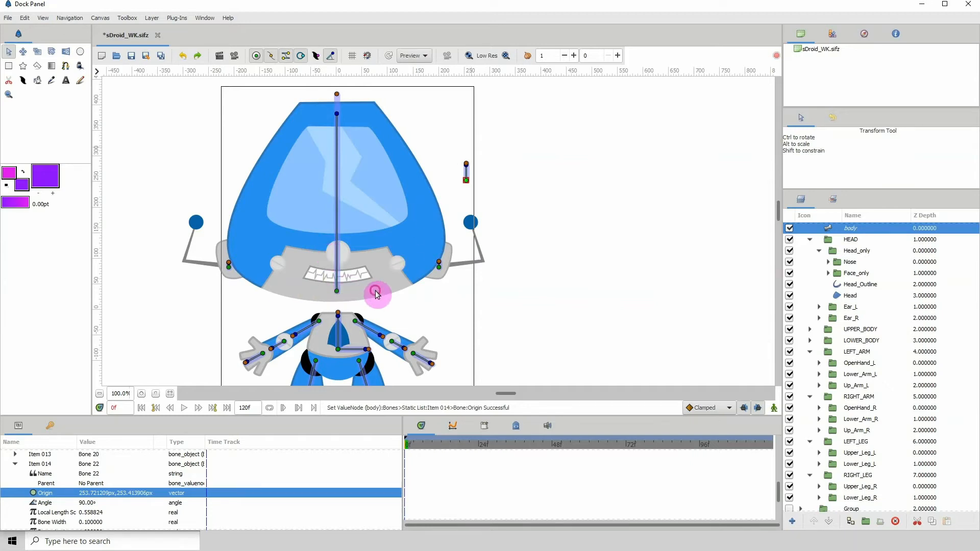
- Select the layers inside Head_only and toggle the Head layer's visibility to check how it affects the face parts, leaving it shown
left_click(353, 301)
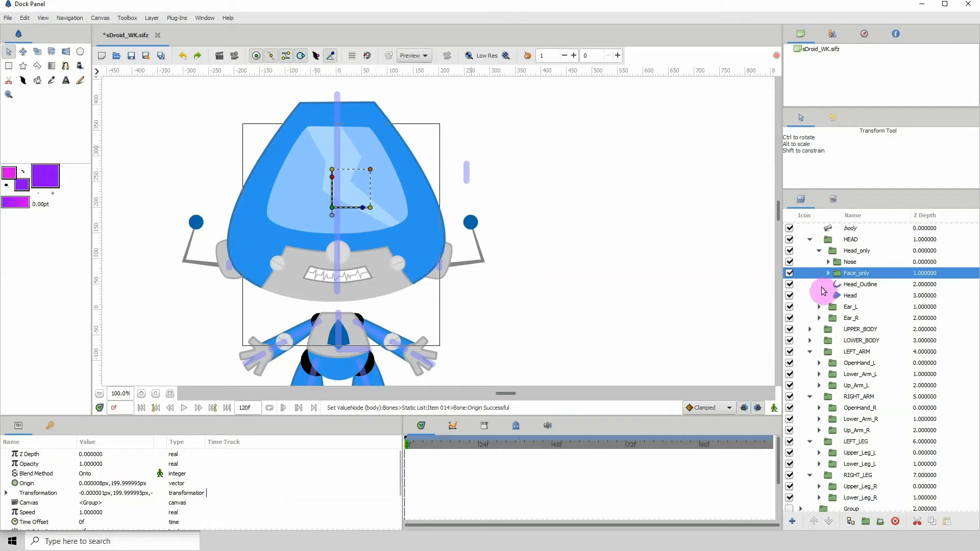
left_click(863, 285)
left_click(855, 296)
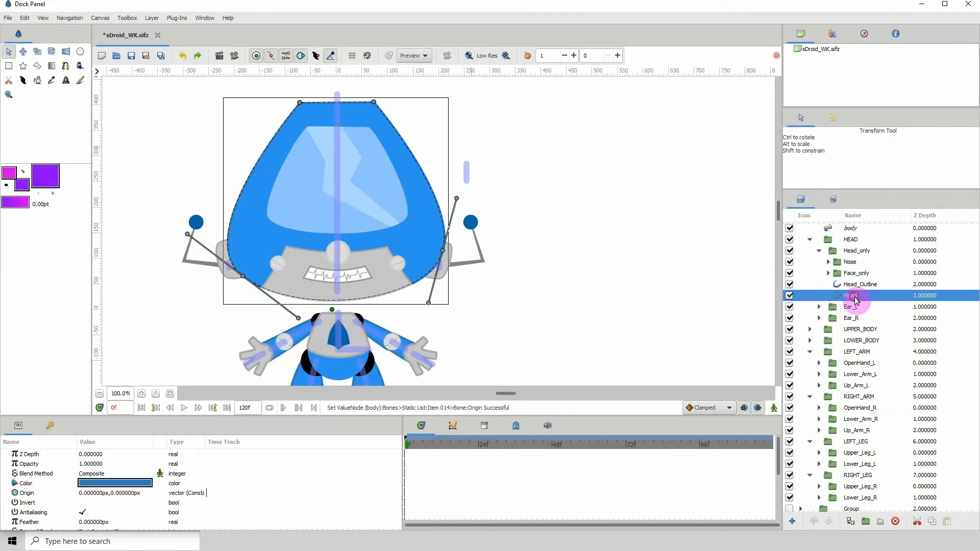
left_click(790, 296)
left_click(789, 296)
left_click(790, 296)
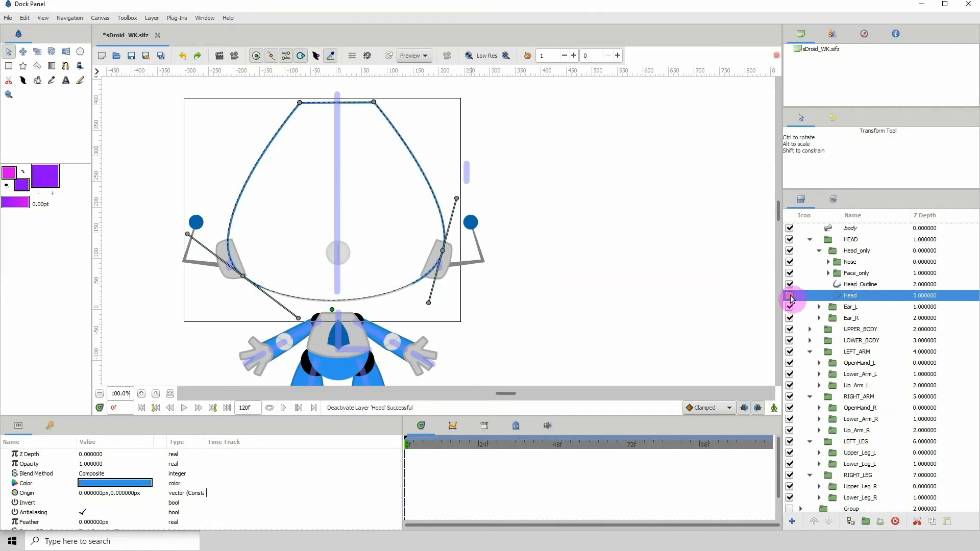
left_click(790, 296)
left_click(790, 296)
left_click(790, 296)
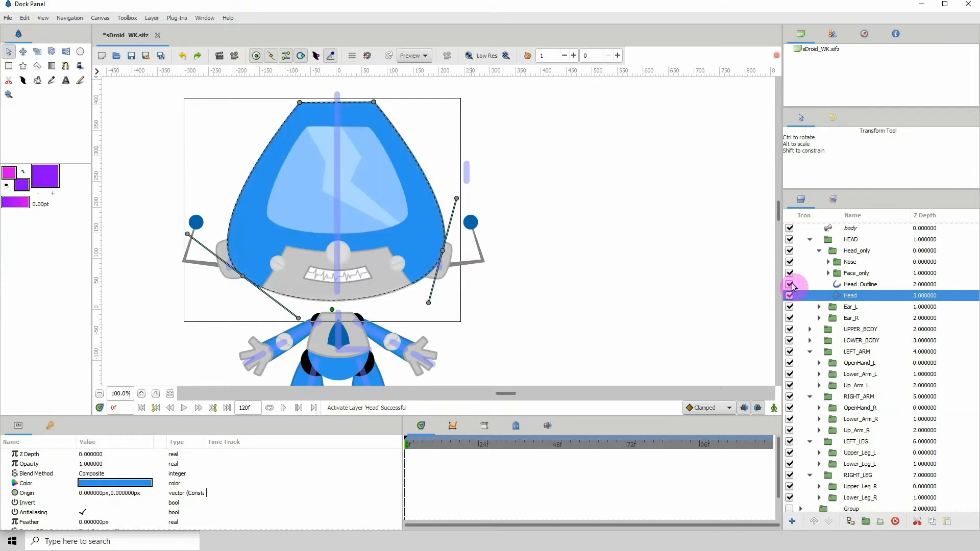
left_click(851, 275)
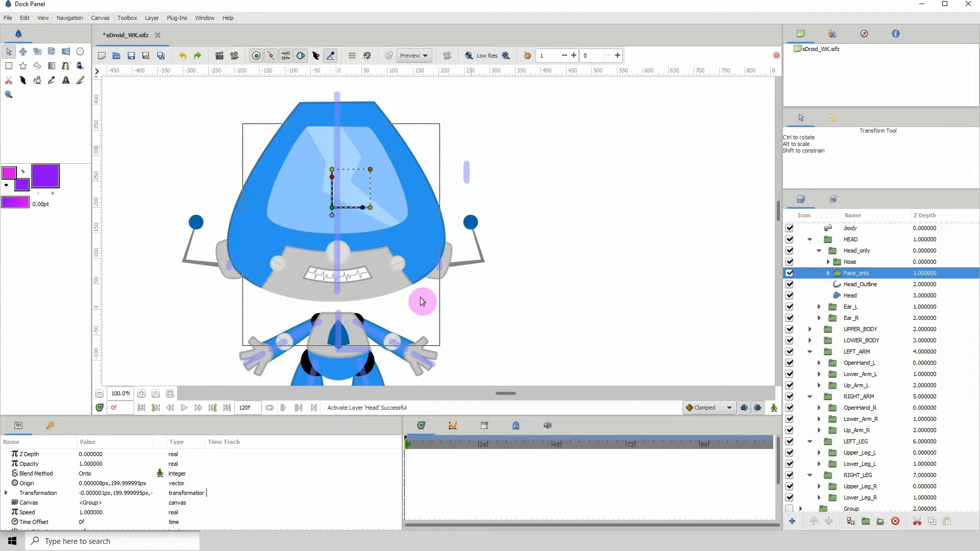
- Move the small bone beside the head upward to check how the face and nose shift within the head shape, and undo it
left_click_drag(308, 332, 315, 303)
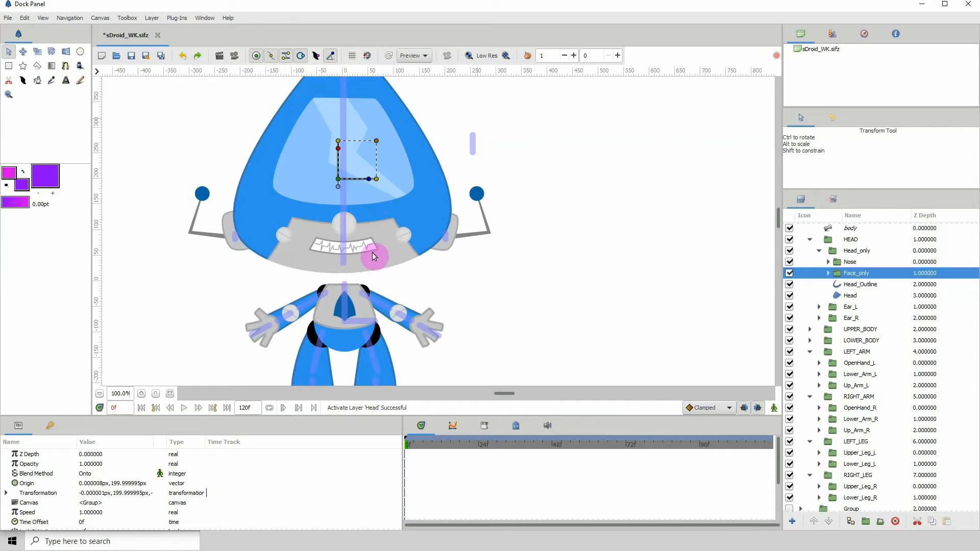
left_click(472, 152)
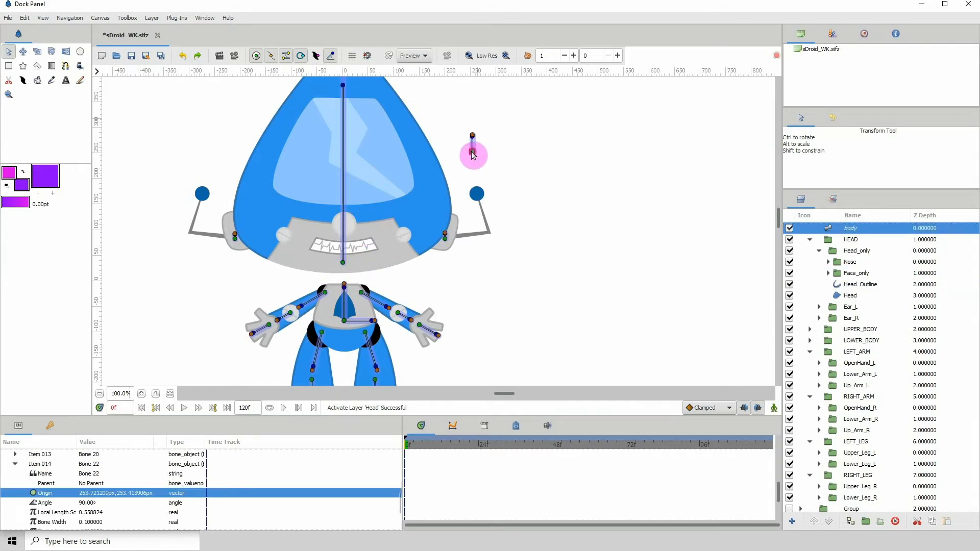
left_click_drag(473, 152, 467, 128)
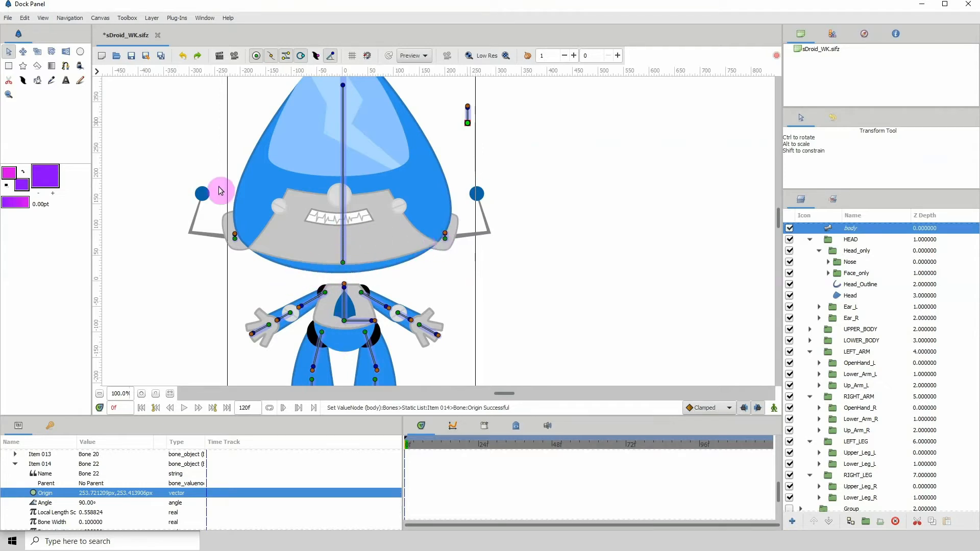
left_click(183, 56)
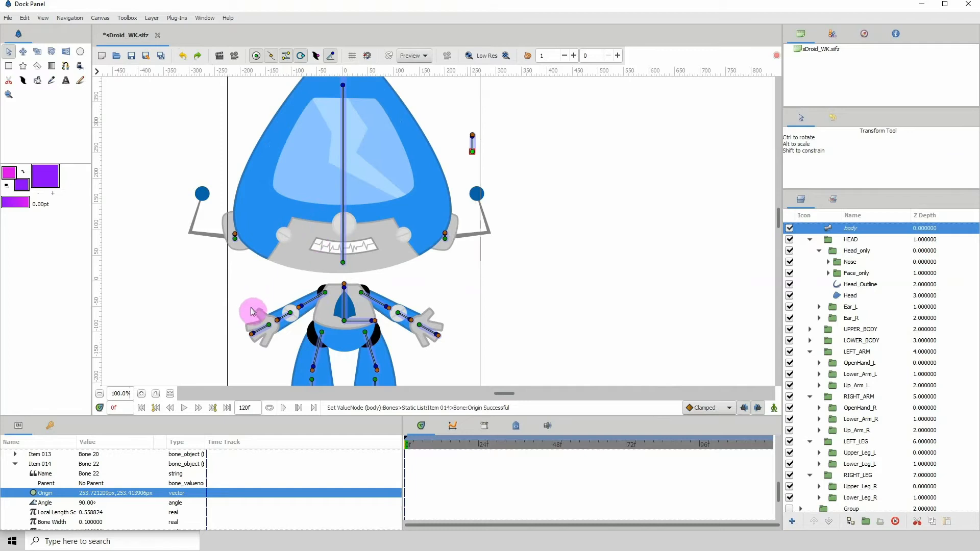
- Test the head rig by moving the origin of the long vertical head bone away from the body, undoing each move
mouse_move(252, 308)
left_mouse_down()
mouse_move(250, 316)
mouse_move(252, 306)
left_mouse_up()
left_click_drag(343, 259, 398, 224)
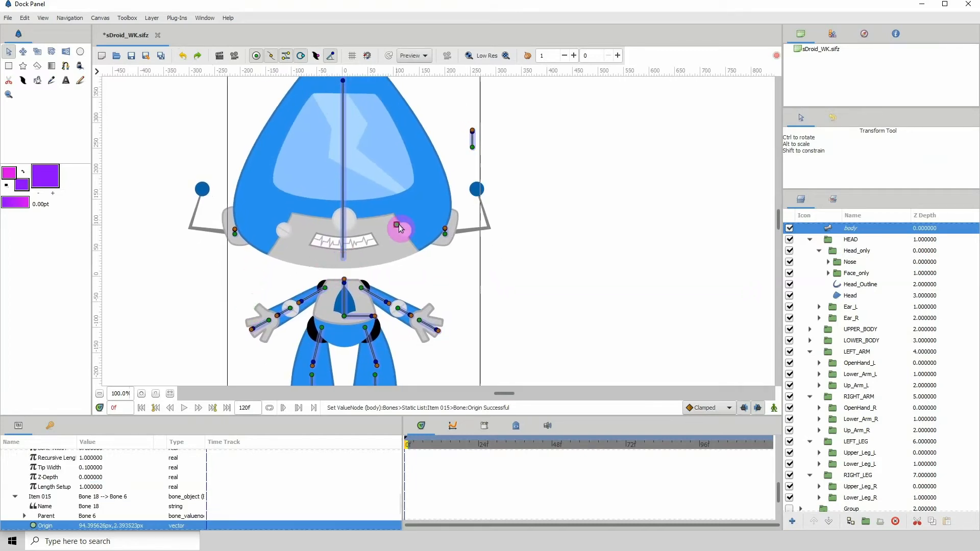
left_click(183, 60)
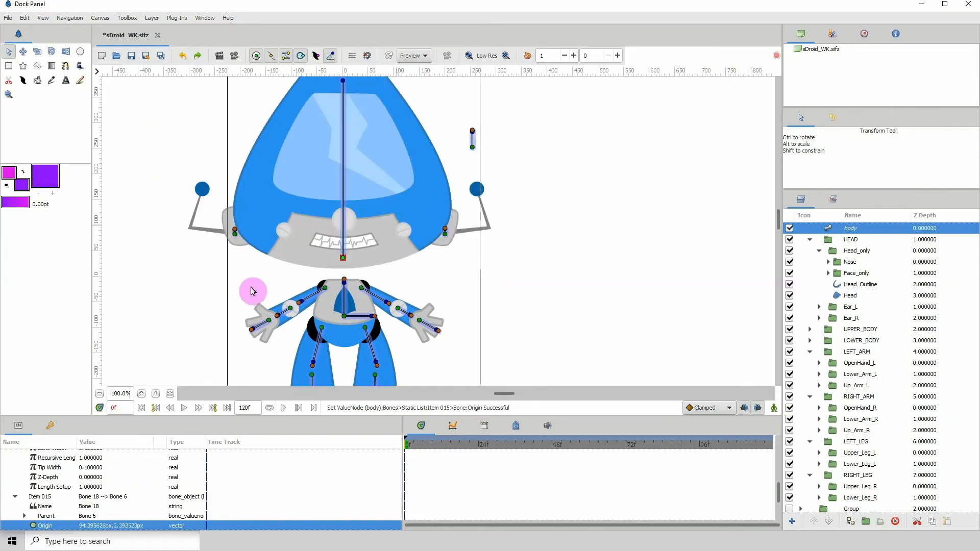
left_click(100, 394)
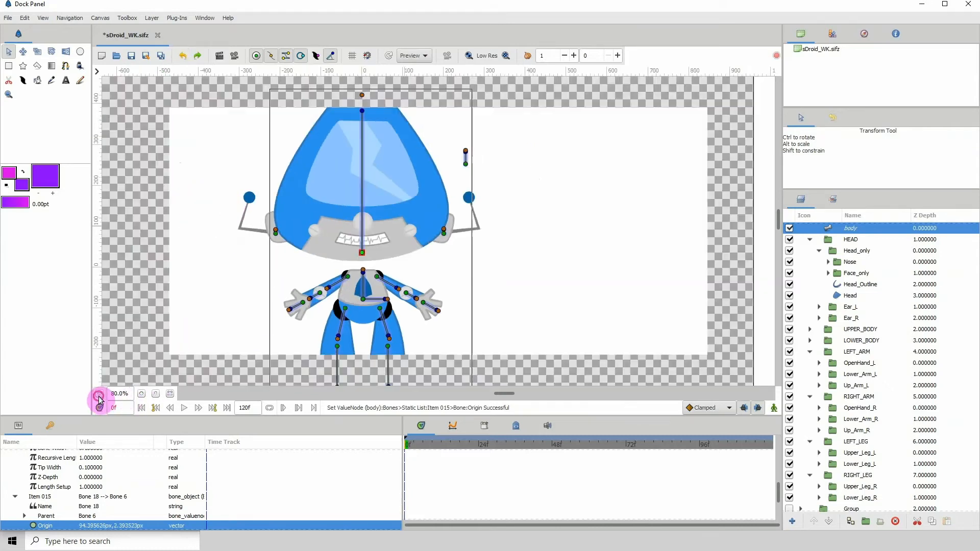
left_click(140, 394)
left_click_drag(244, 302, 270, 335)
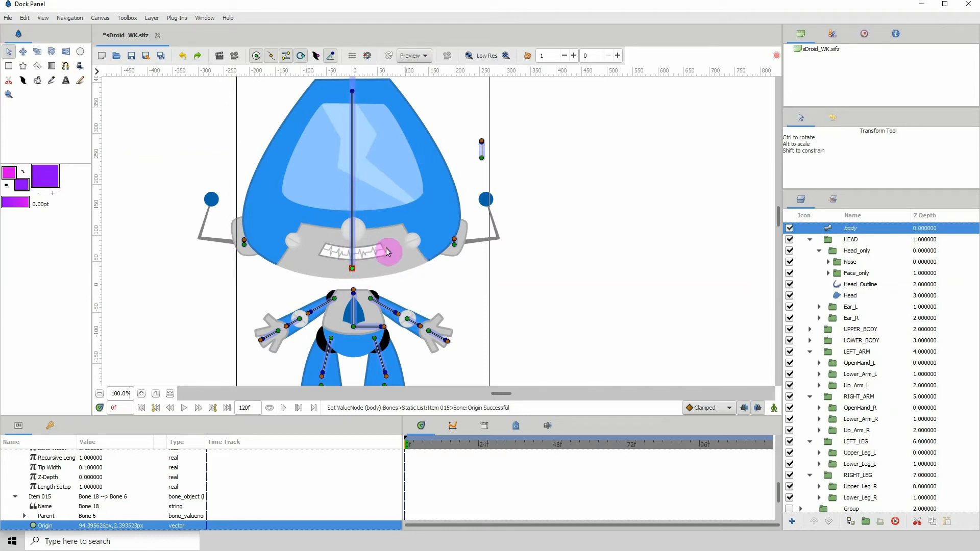
scroll(317, 255, "down", 2)
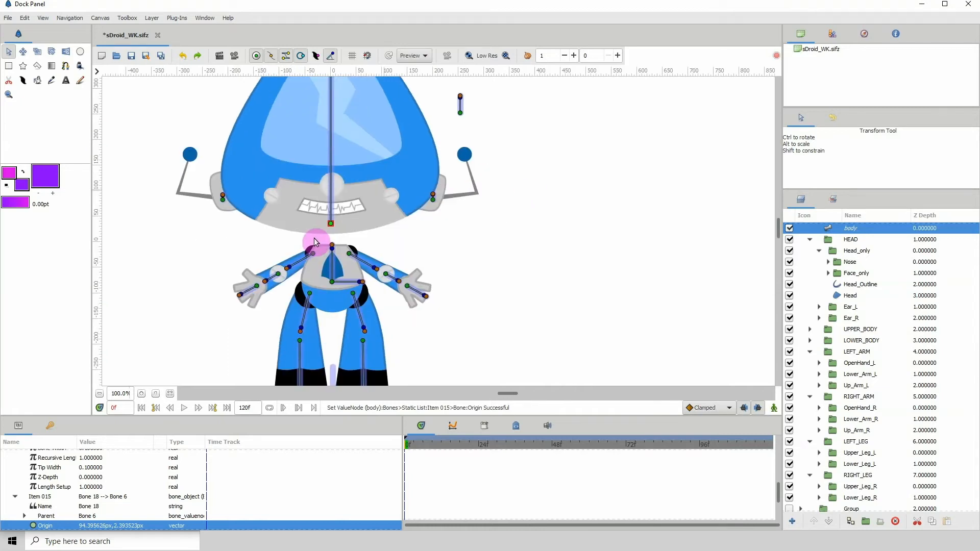
scroll(265, 295, "right", 1)
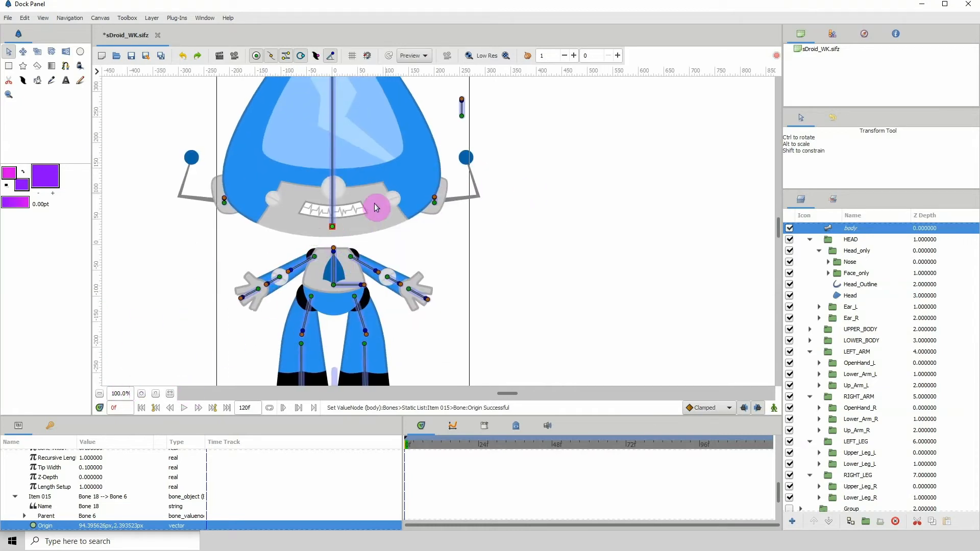
scroll(367, 274, "up", 2)
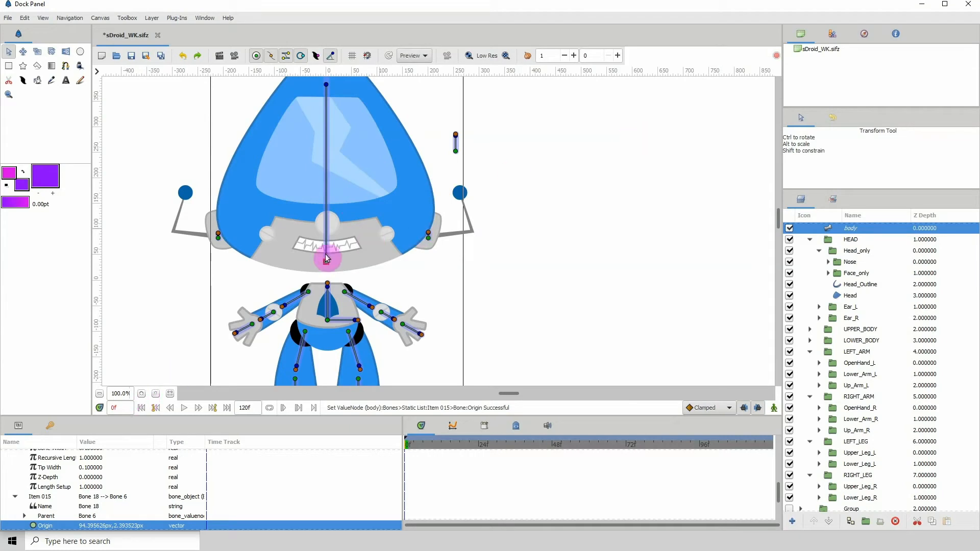
left_click_drag(327, 262, 357, 211)
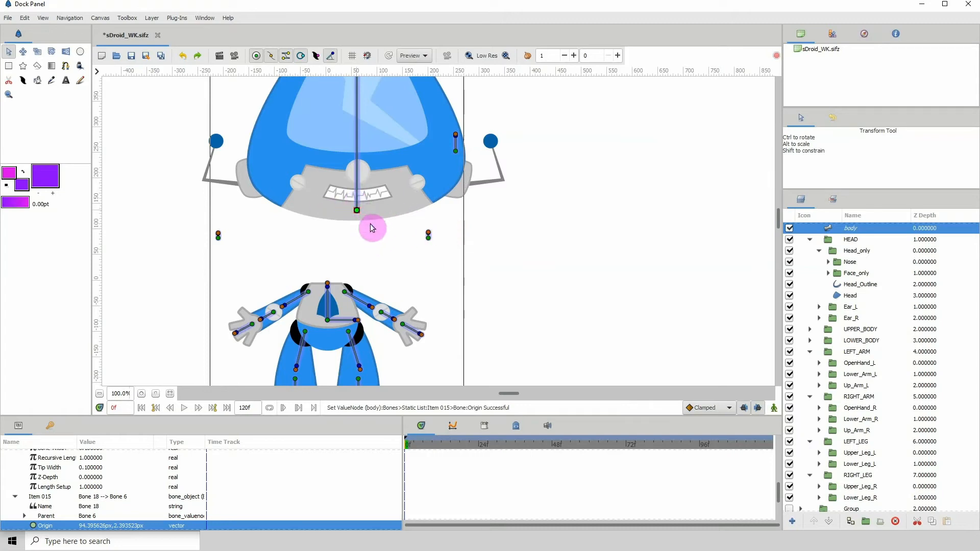
left_click(102, 395)
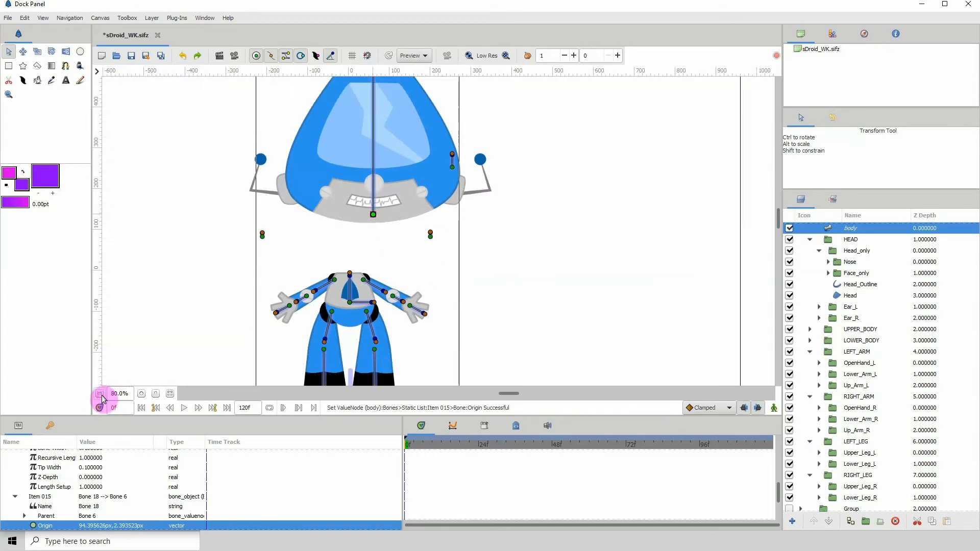
left_click(181, 55)
- Select the UPPER_BODY group together with the body skeleton and link the group's handles to the vertical torso bone
left_click_drag(267, 294, 247, 230)
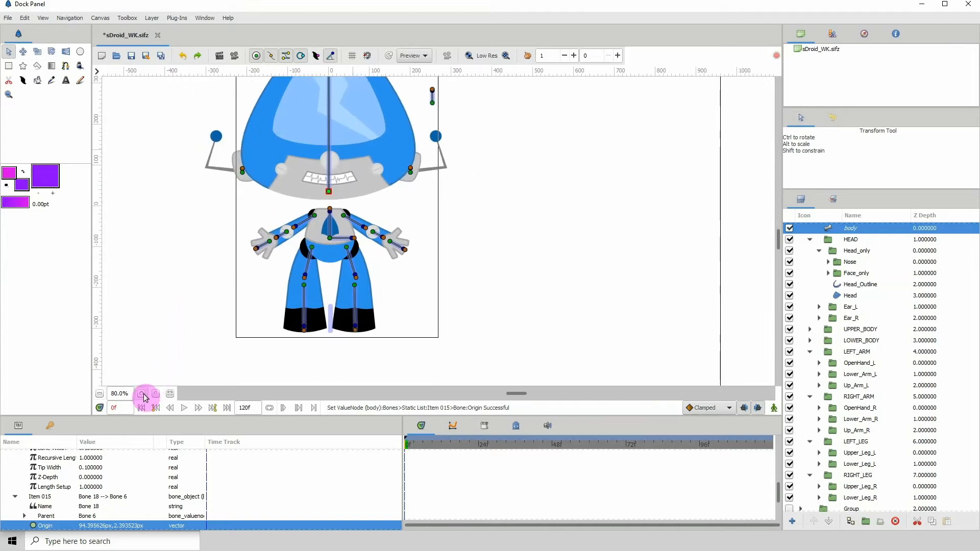
left_click(142, 393)
left_click(142, 394)
left_click(142, 393)
left_click_drag(197, 186, 350, 225)
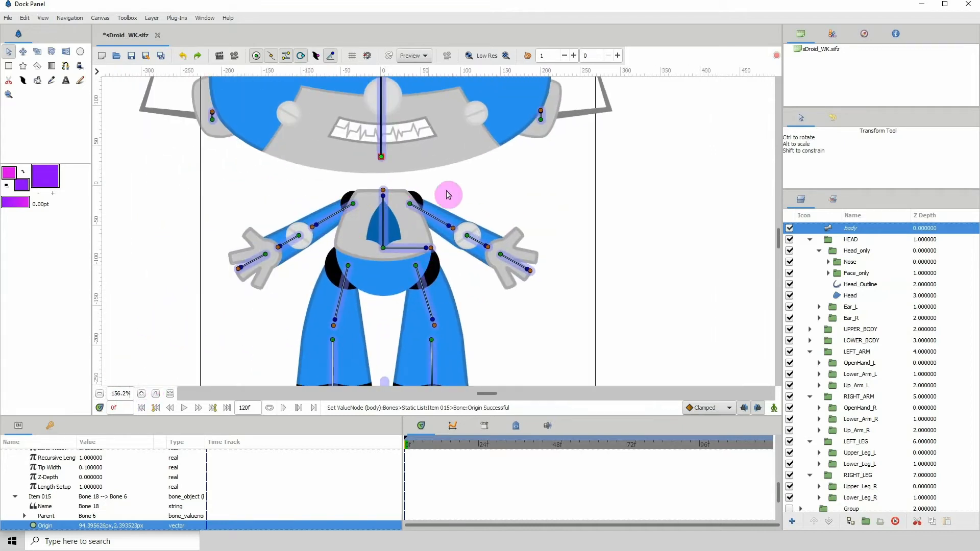
left_click_drag(433, 197, 390, 210)
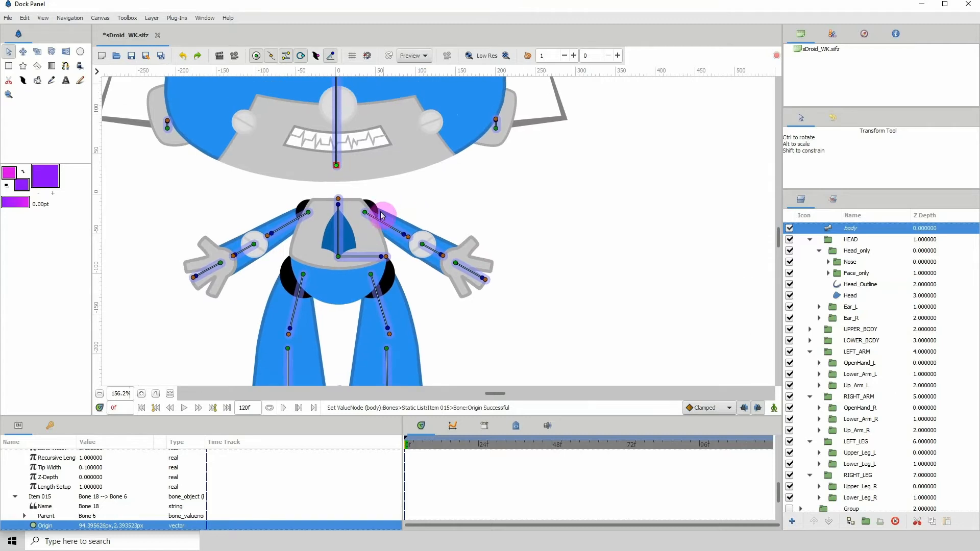
left_click(371, 239)
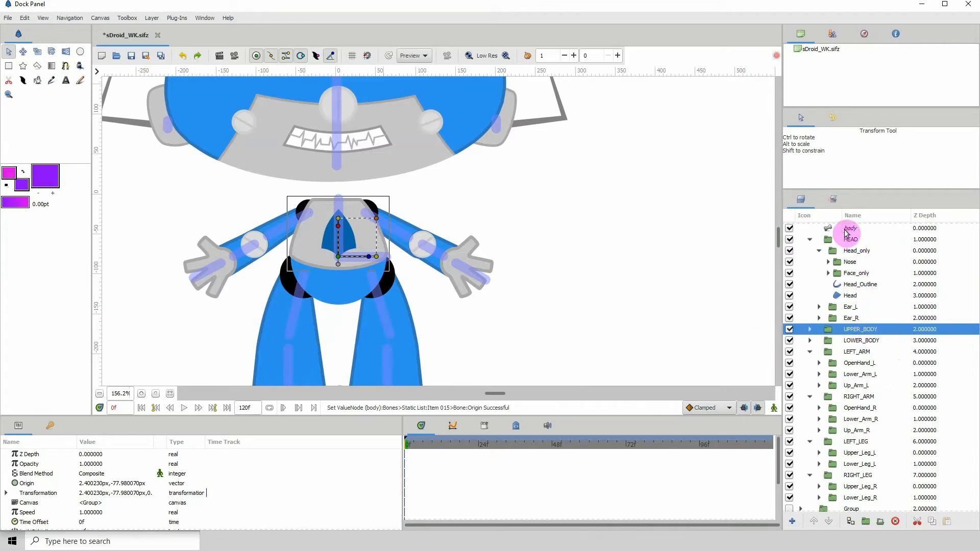
left_click(847, 229, "ctrl")
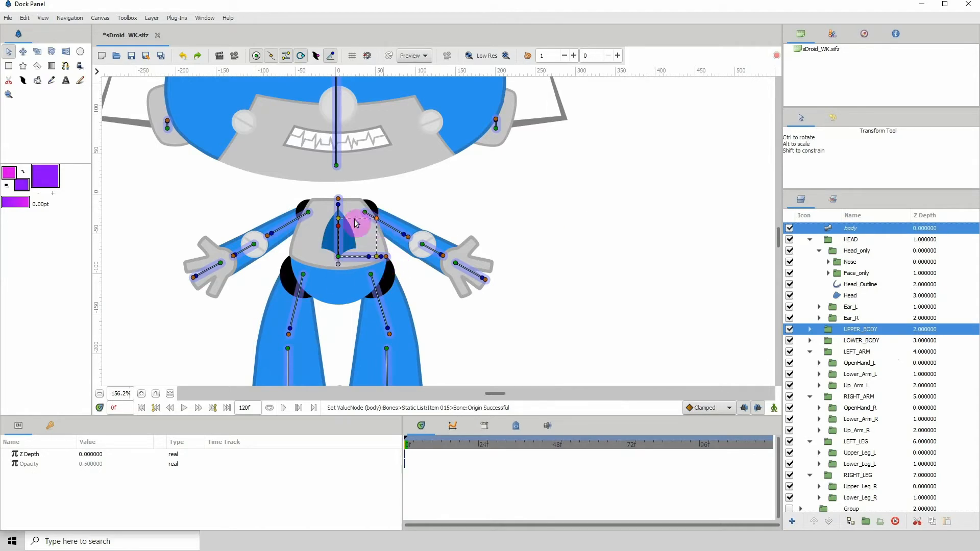
left_click(142, 393)
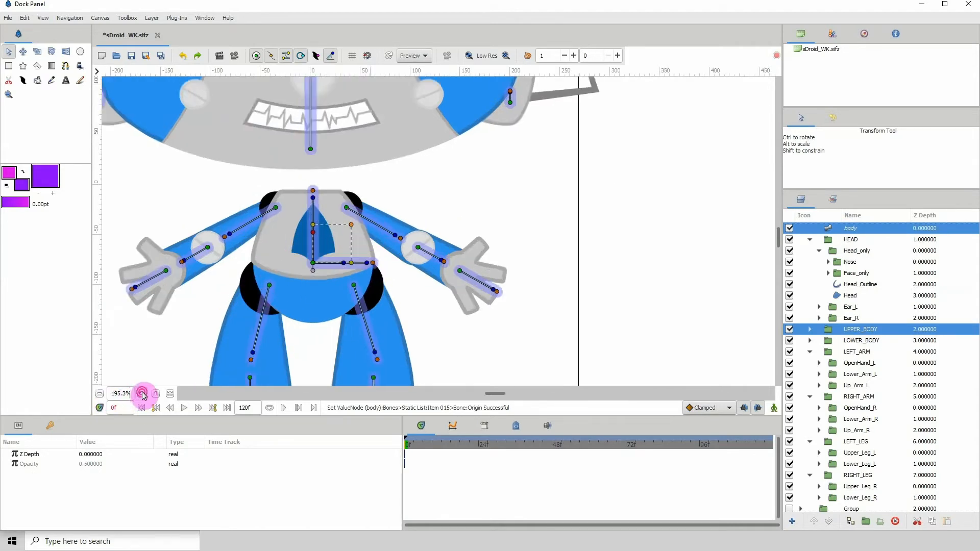
left_click(142, 393)
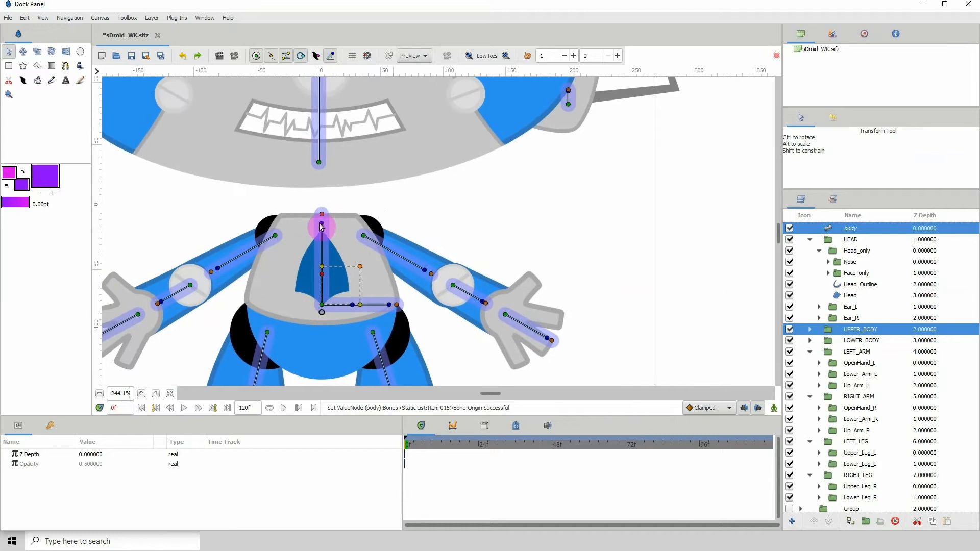
right_click(321, 226)
left_click(346, 265)
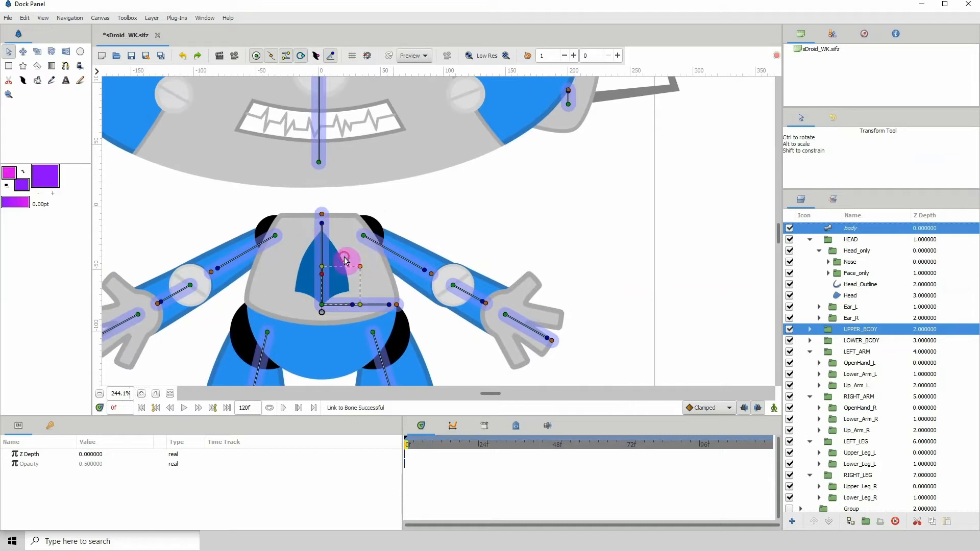
- Test the UPPER_BODY link by tilting the vertical torso bone to an angle of about 82°, and undo the rotation
left_click(504, 206)
left_click(323, 225)
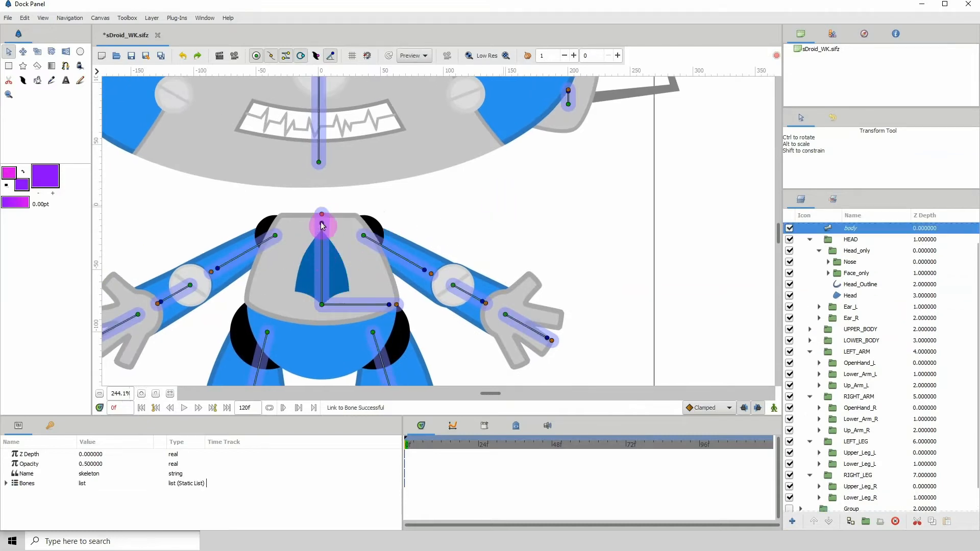
left_click_drag(322, 225, 335, 228)
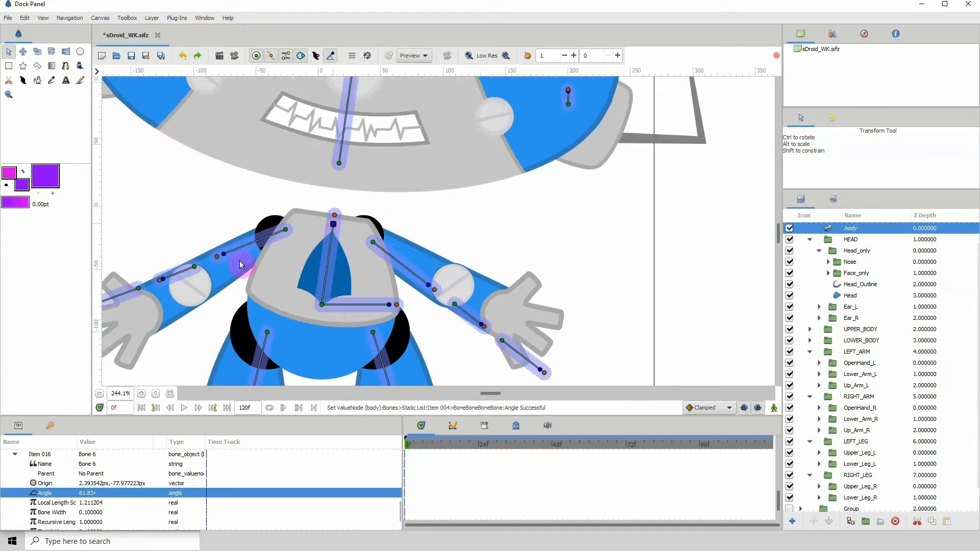
left_click(100, 394)
left_click(100, 394)
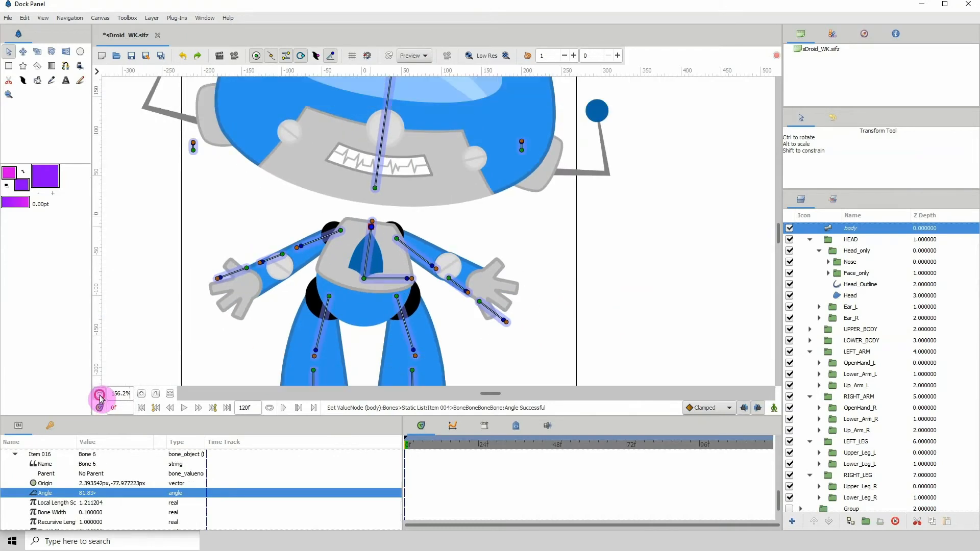
left_click(99, 394)
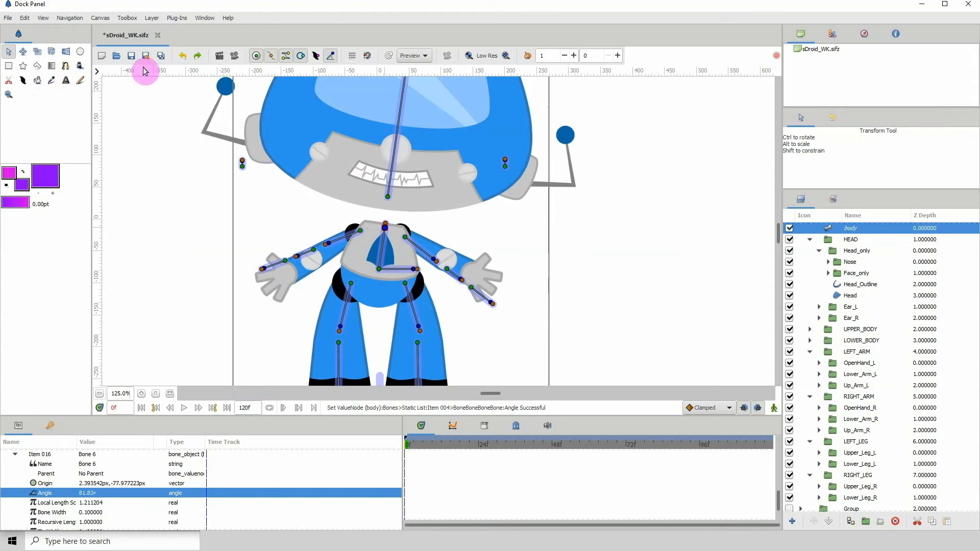
left_click(183, 57)
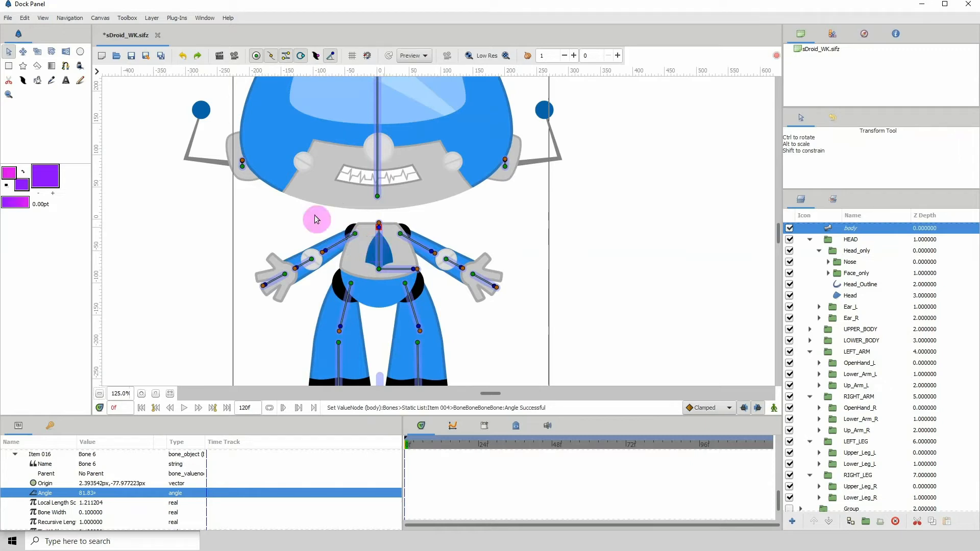
- Select the LOWER_BODY group together with the body skeleton and link the group's handles to the horizontal hip bone
left_click(383, 300)
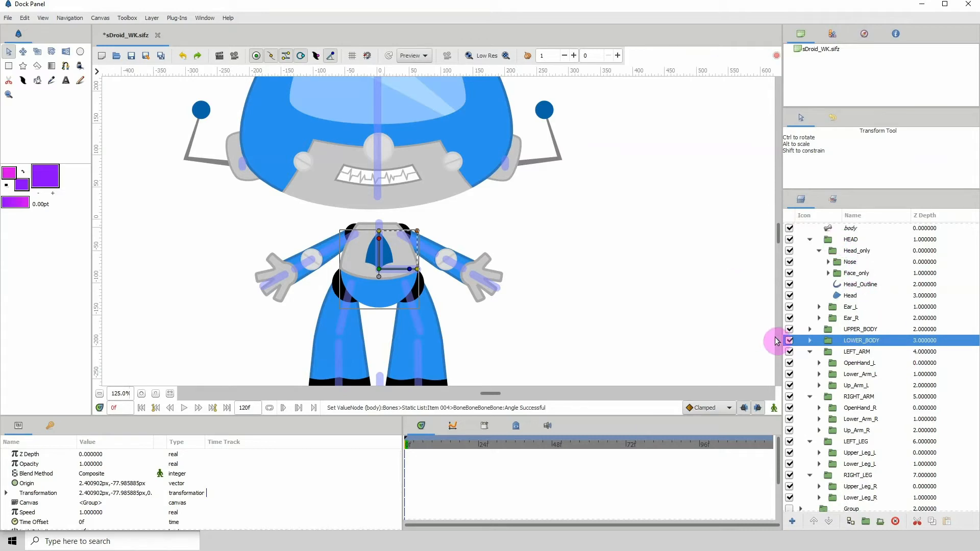
left_click(845, 233, "ctrl")
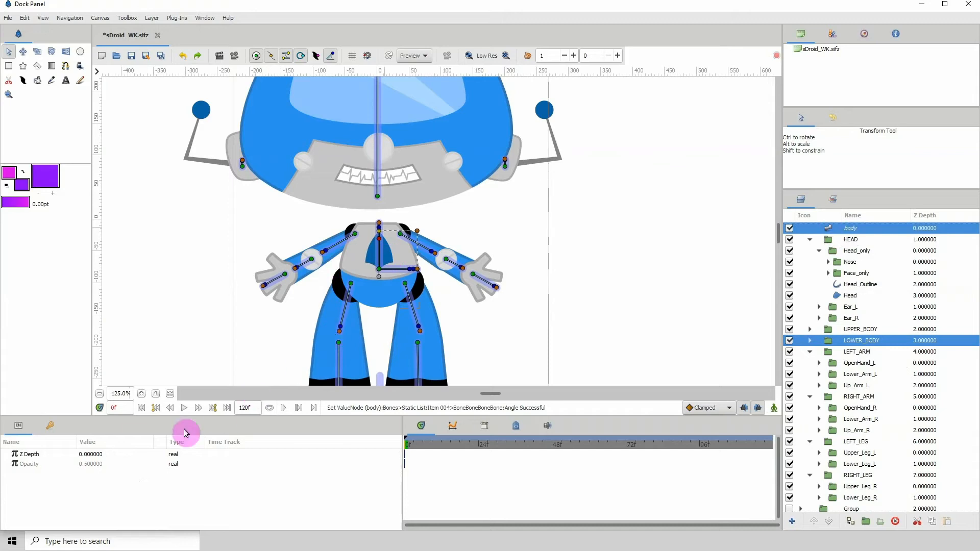
left_click(145, 396)
left_click(145, 395)
left_click(145, 394)
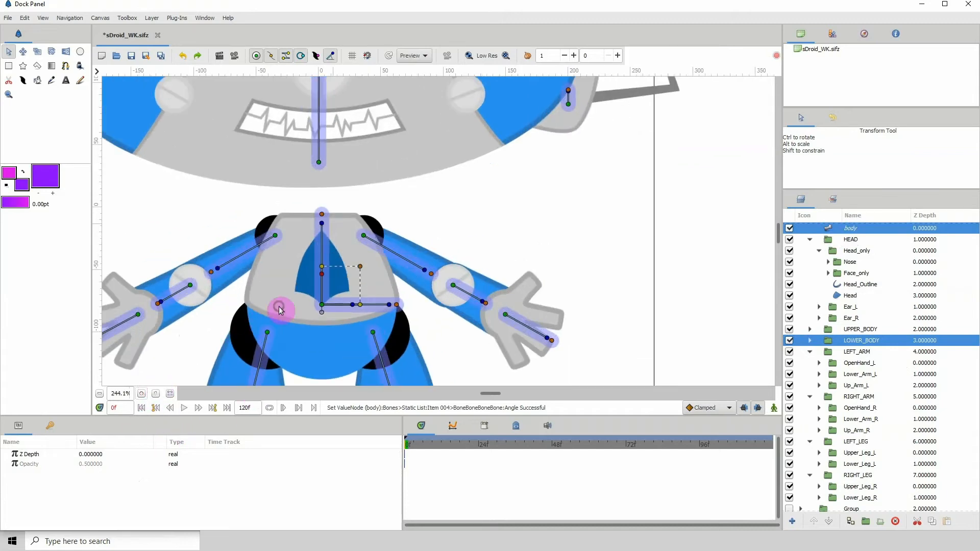
left_click_drag(281, 307, 294, 241)
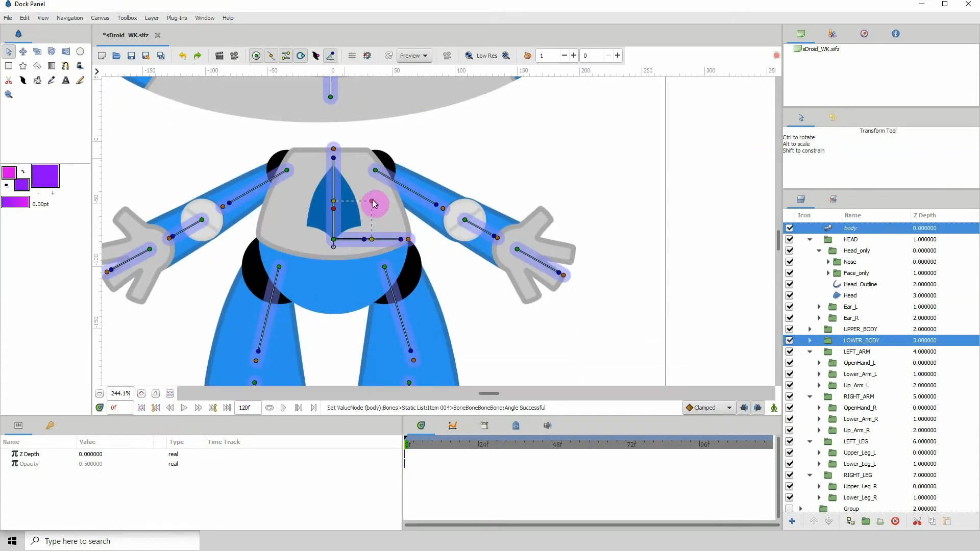
right_click(406, 241)
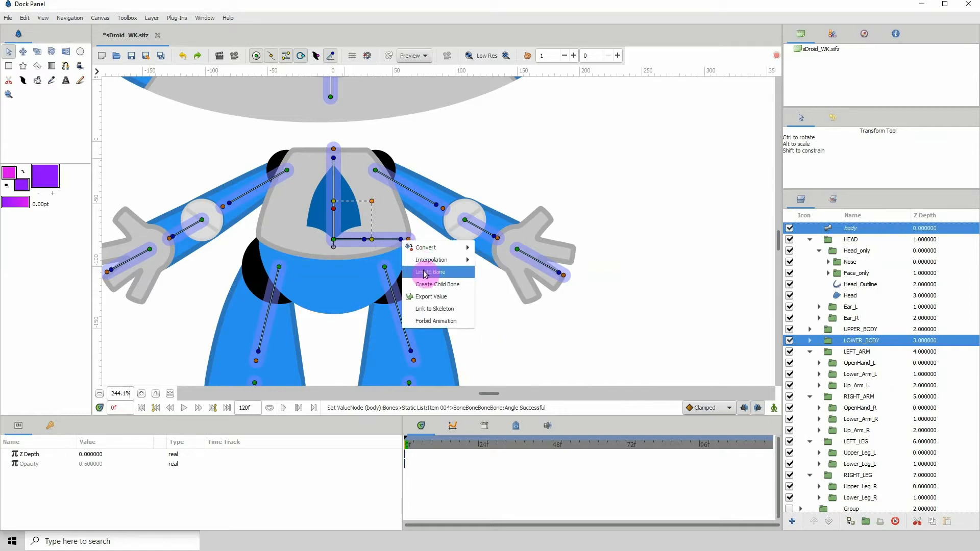
left_click(427, 263)
- Test the LOWER_BODY link by slightly rotating the horizontal hip bone and shifting its origin, undoing each change
left_click(393, 240)
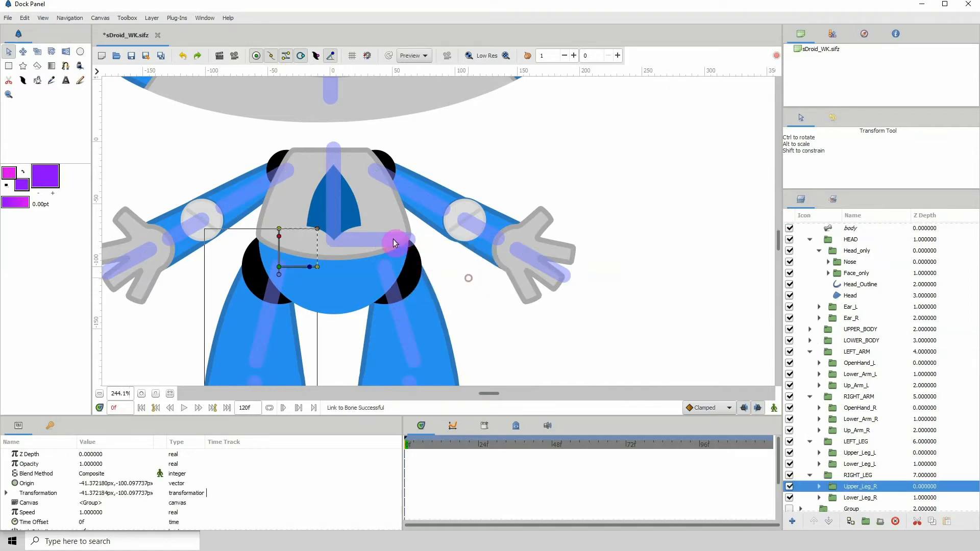
left_click(396, 242)
left_click_drag(401, 243, 401, 247)
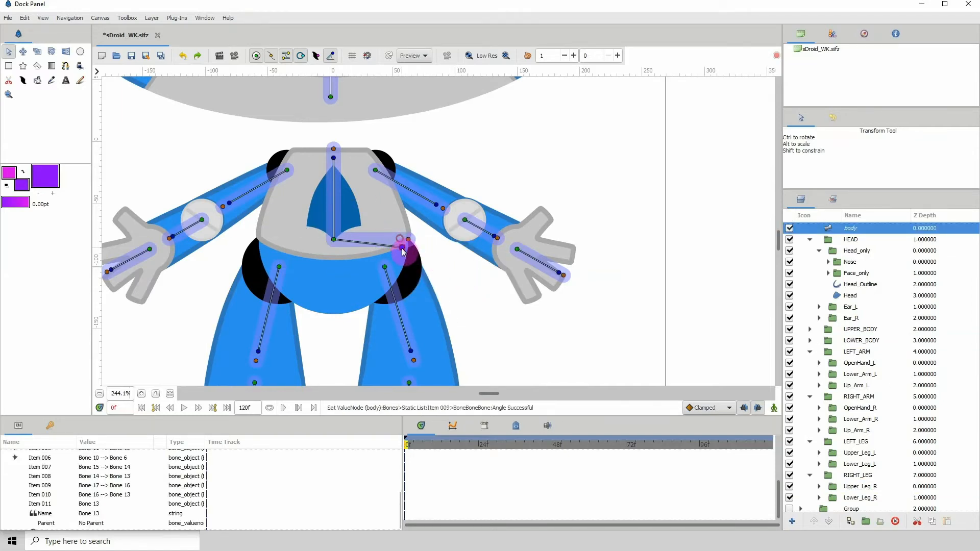
left_click(182, 55)
left_click(334, 240)
left_click_drag(345, 254, 356, 266)
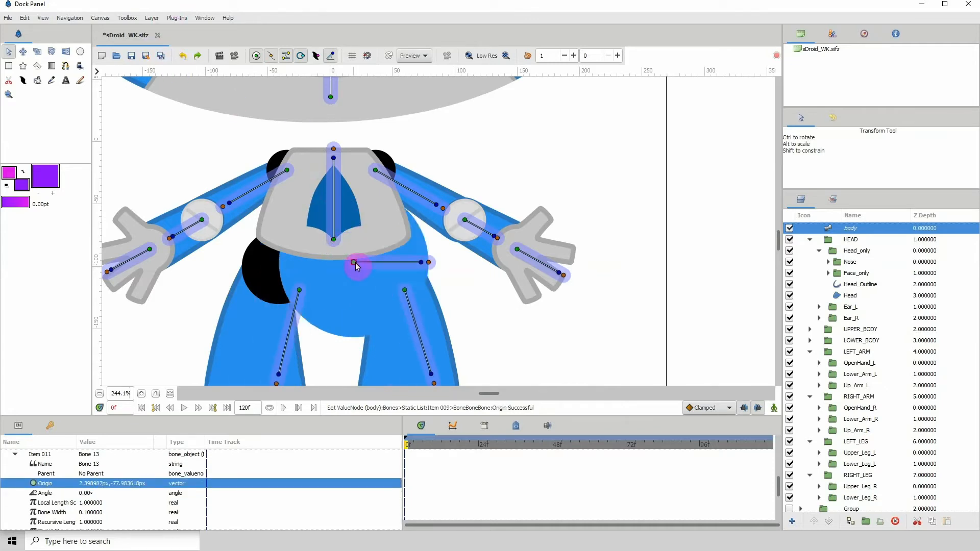
left_click(181, 56)
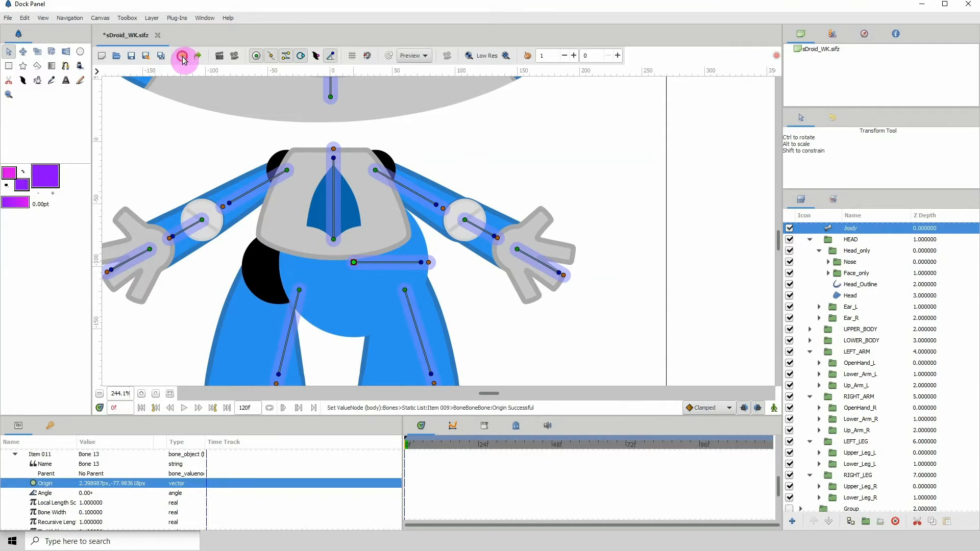
- Select the Upper_Leg_L group together with the body skeleton and link the group's handles to the left thigh bone
left_click(99, 394)
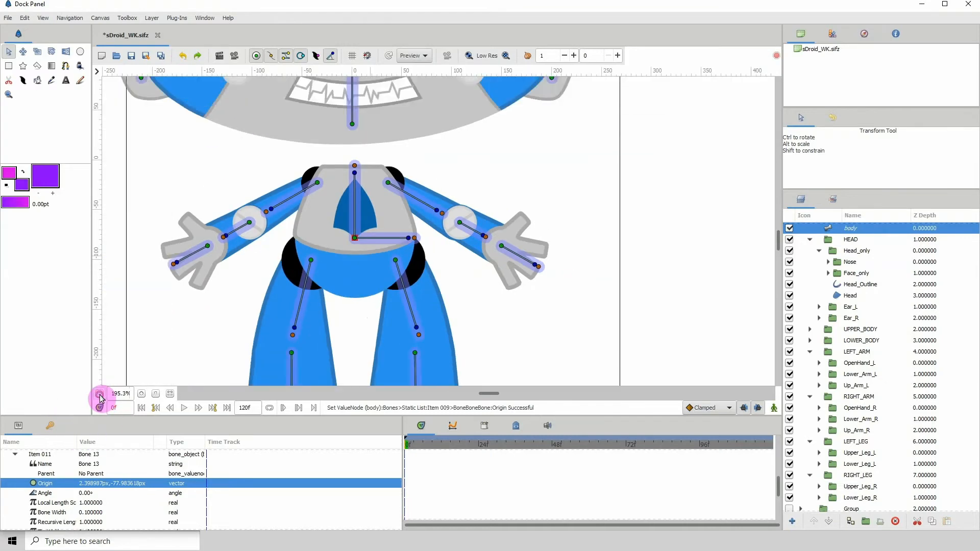
left_click_drag(227, 306, 168, 228)
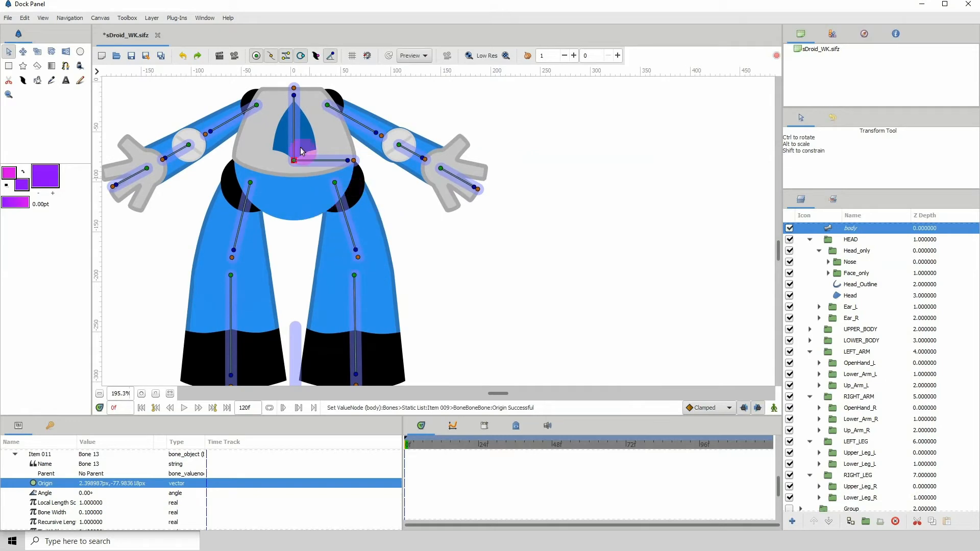
left_click(372, 229)
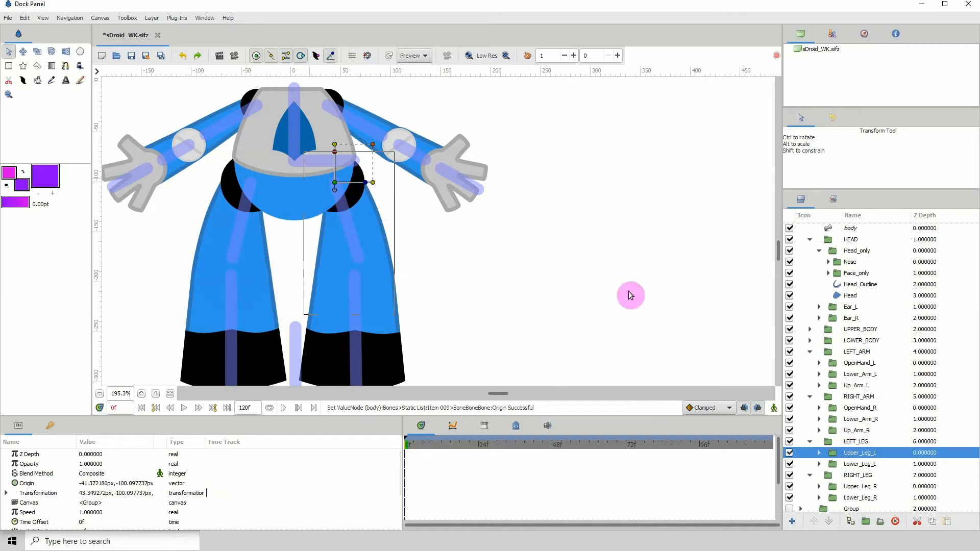
left_click(843, 232)
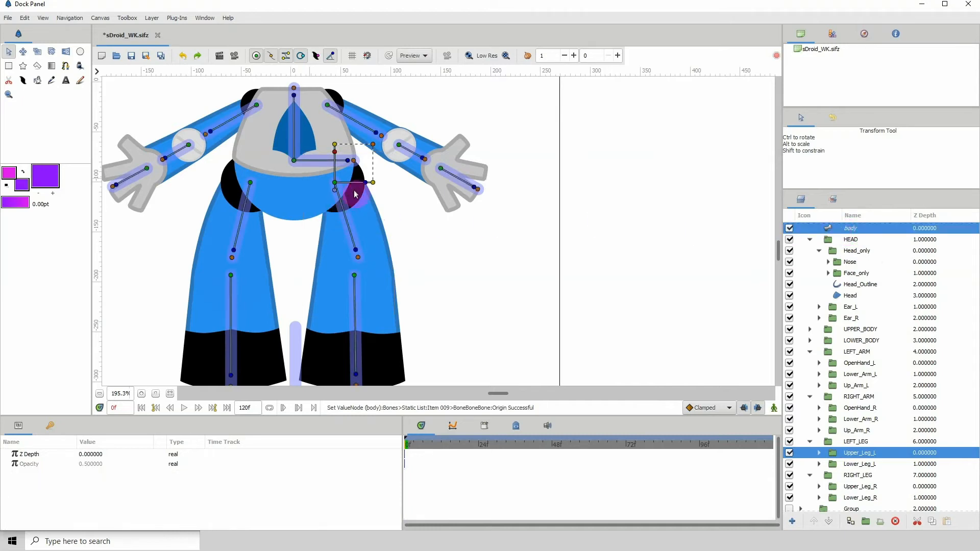
right_click(356, 255)
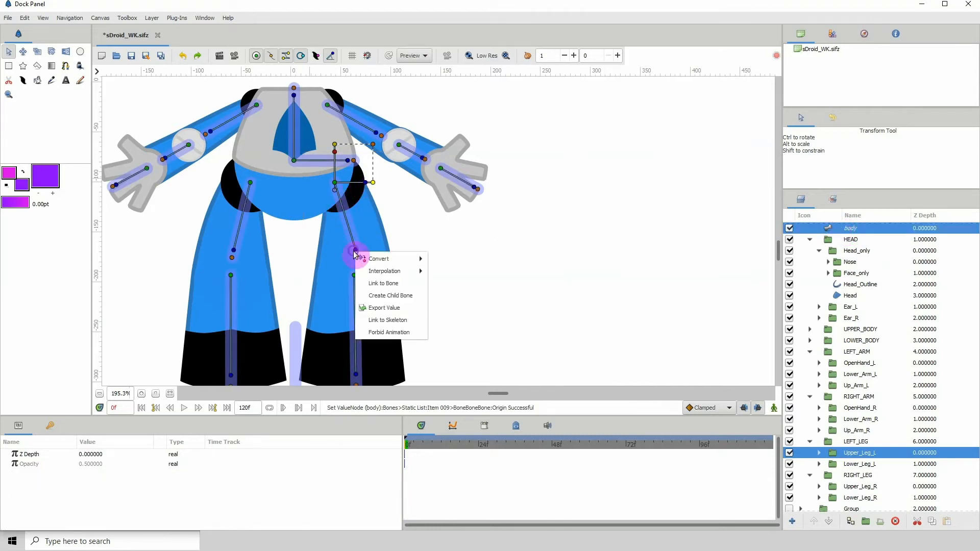
left_click(379, 281)
left_click(434, 301)
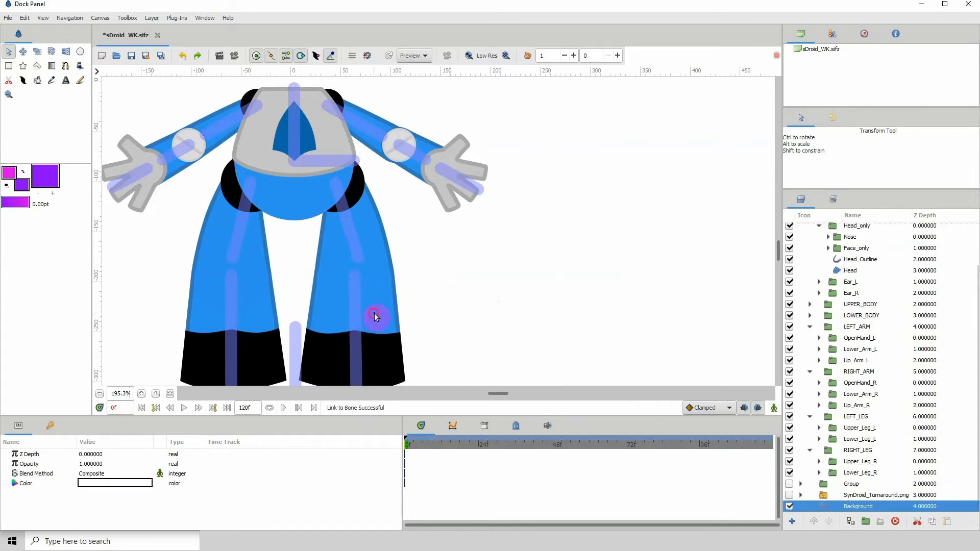
left_click(384, 348)
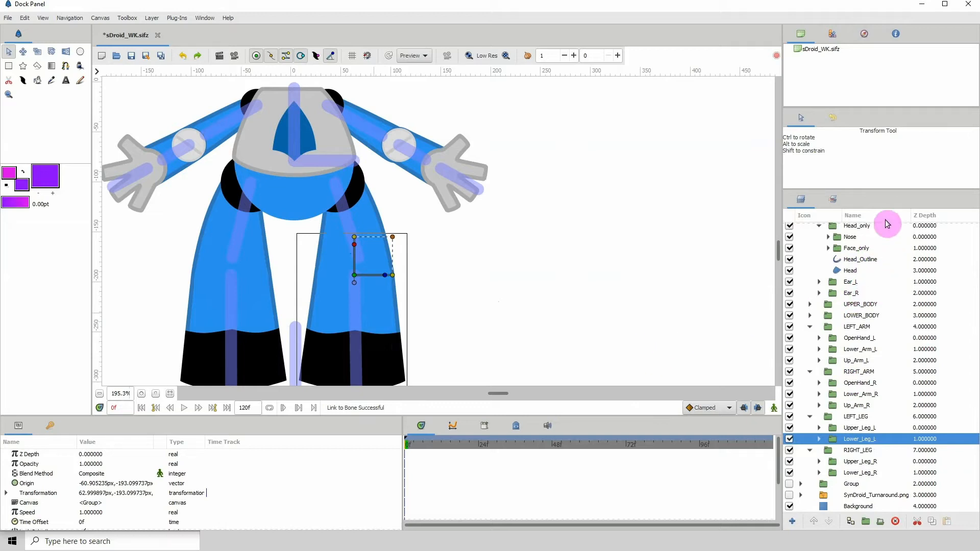
left_click(876, 164)
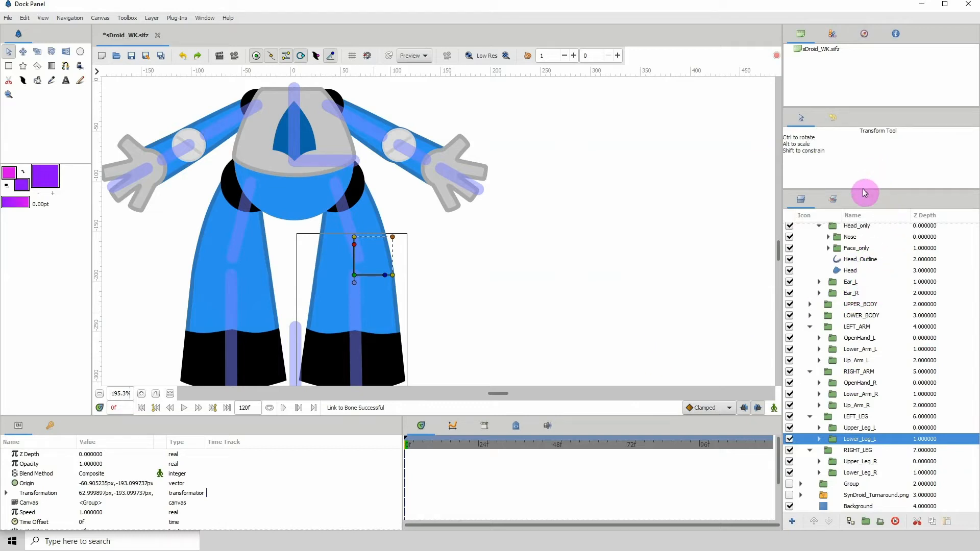
left_click(862, 243)
key("Up")
key("Up")
key("Up")
key("Up")
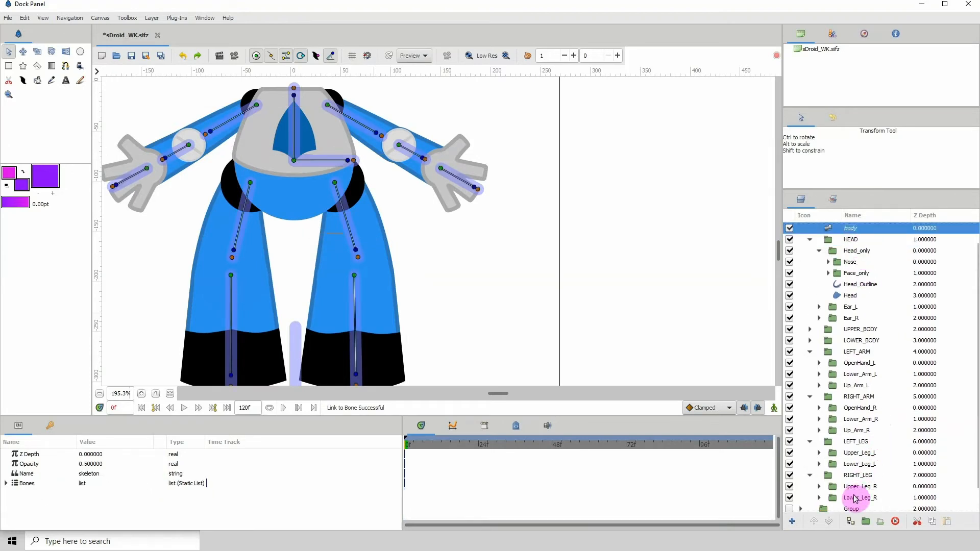
left_click(354, 277)
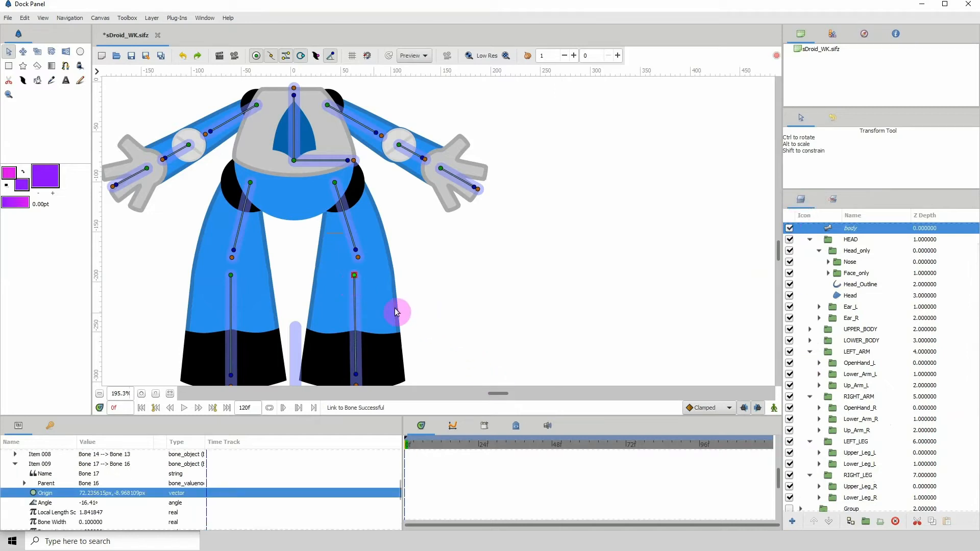
- Select the Lower_Leg_L group together with the body skeleton and link the group's handles to the left lower-leg bone
left_click(394, 332)
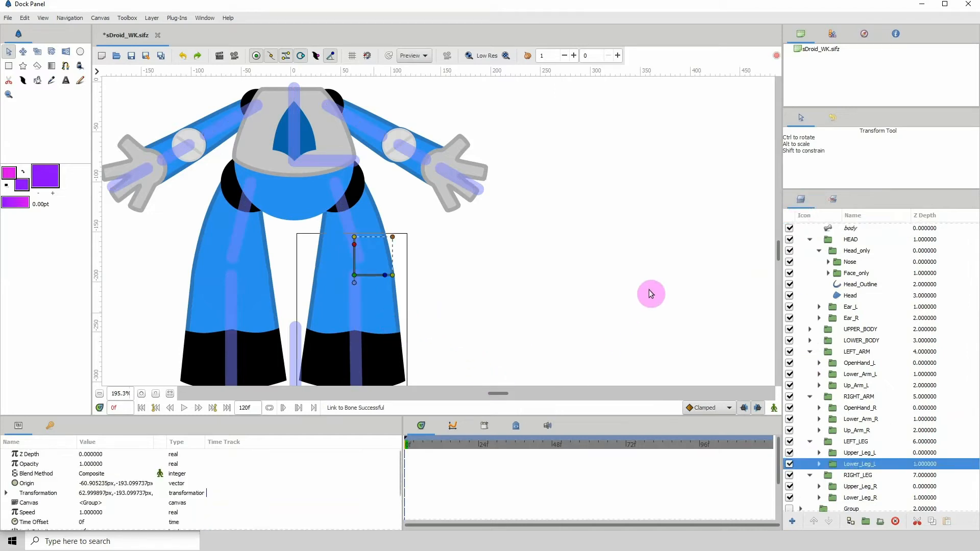
left_click(849, 230, "ctrl")
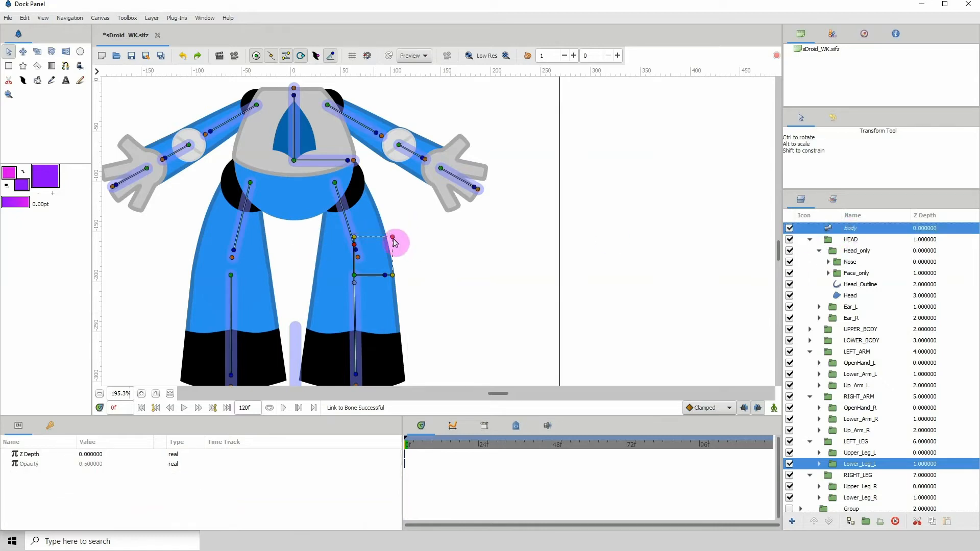
right_click(360, 376)
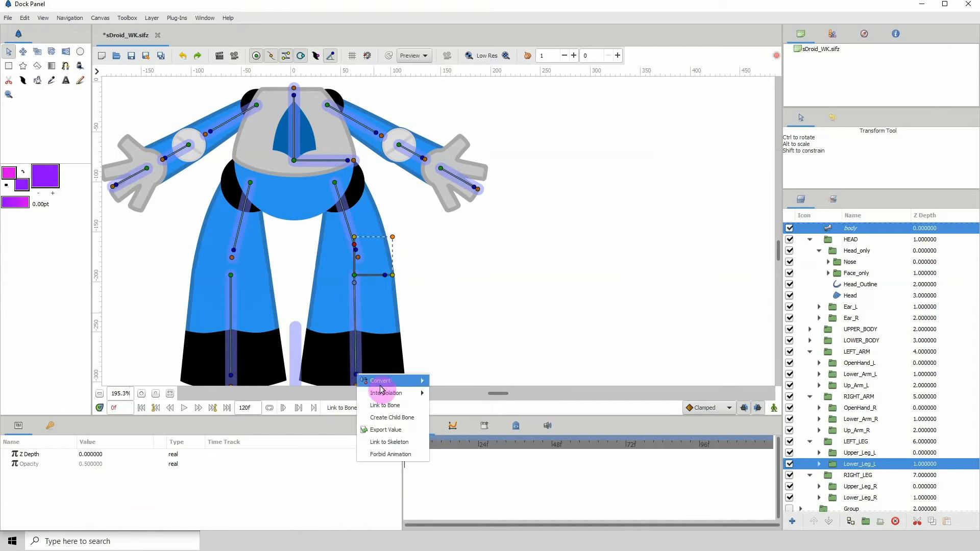
left_click(391, 406)
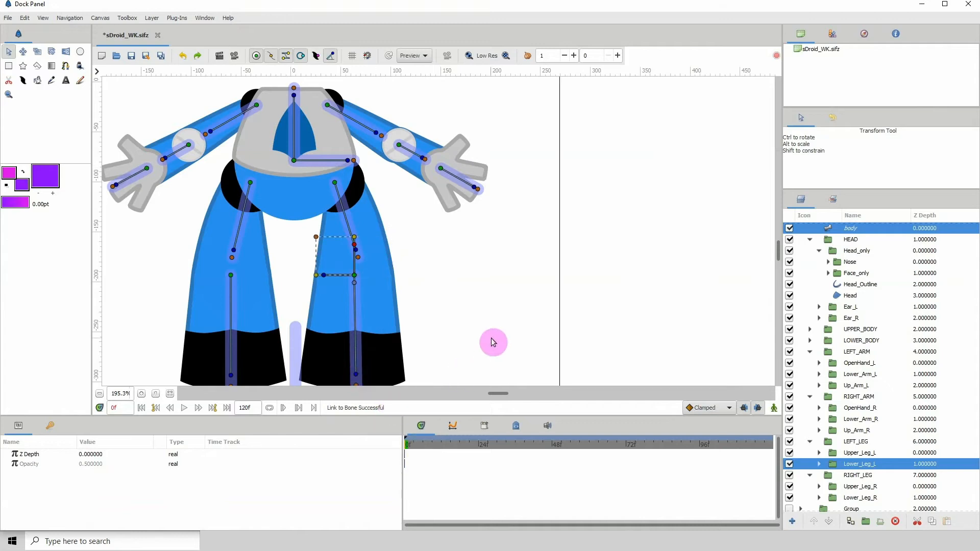
- Select the Upper_Leg_R group together with the body skeleton and link the group's handles to the right thigh bone
left_click(248, 240)
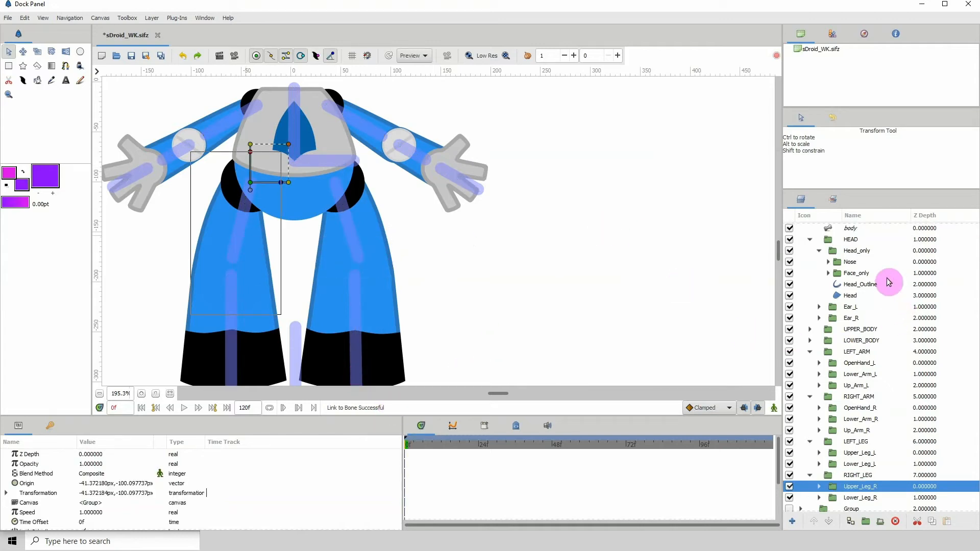
left_click(851, 229, "ctrl")
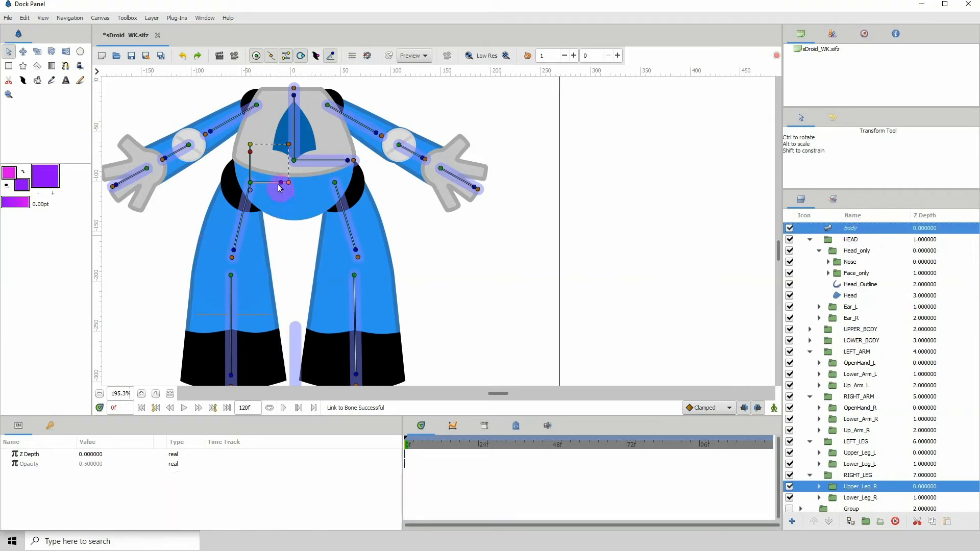
right_click(235, 252)
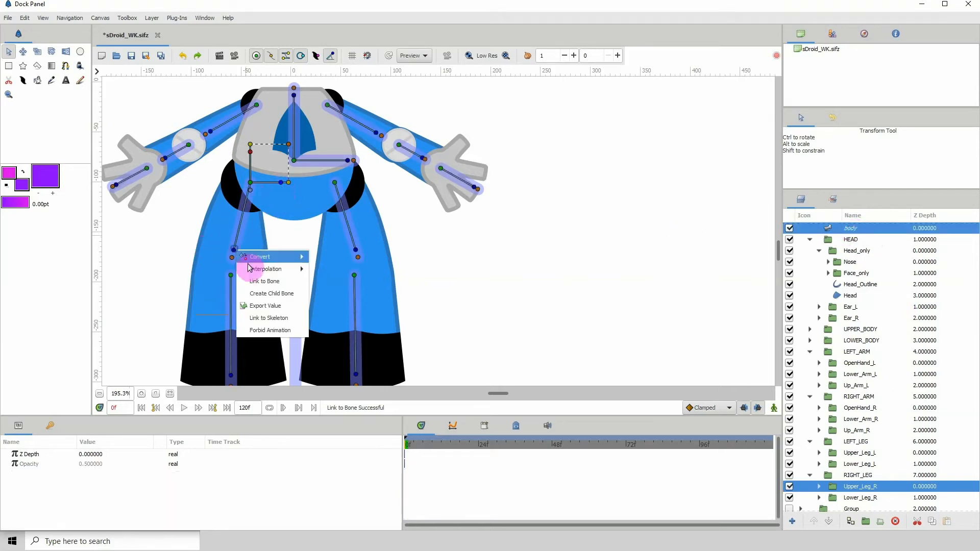
left_click(259, 280)
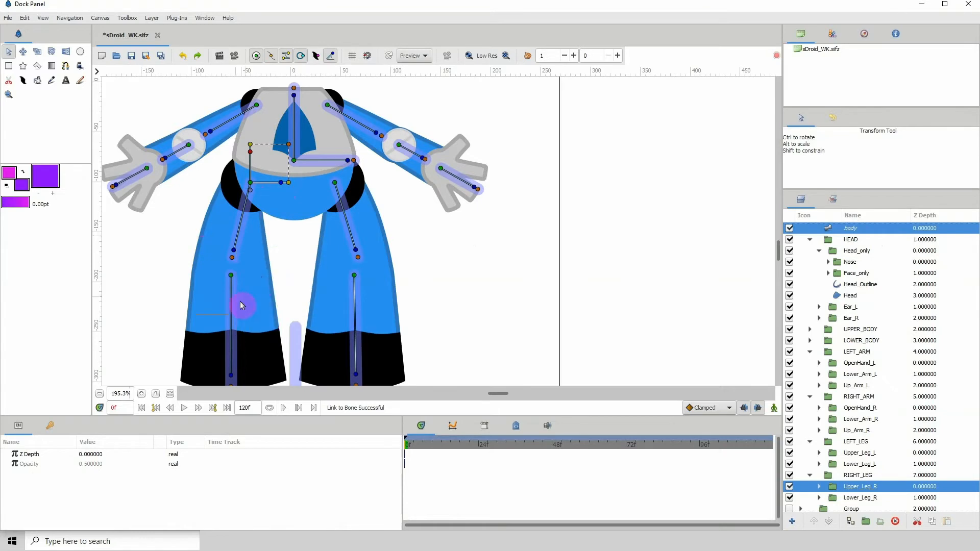
- Select the Lower_Leg_R group together with the body skeleton and link the group's handles to the right lower-leg bone
left_click(259, 332)
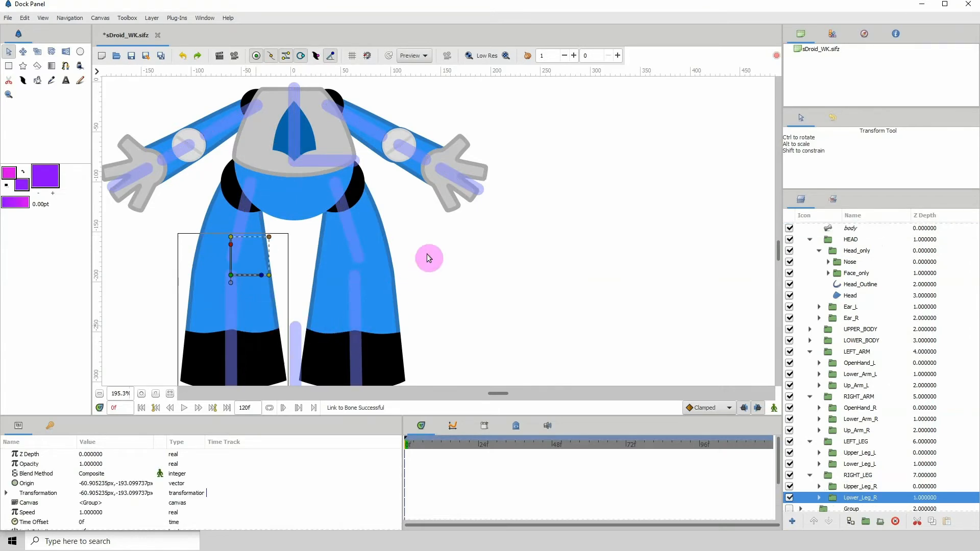
left_click(849, 231, "ctrl")
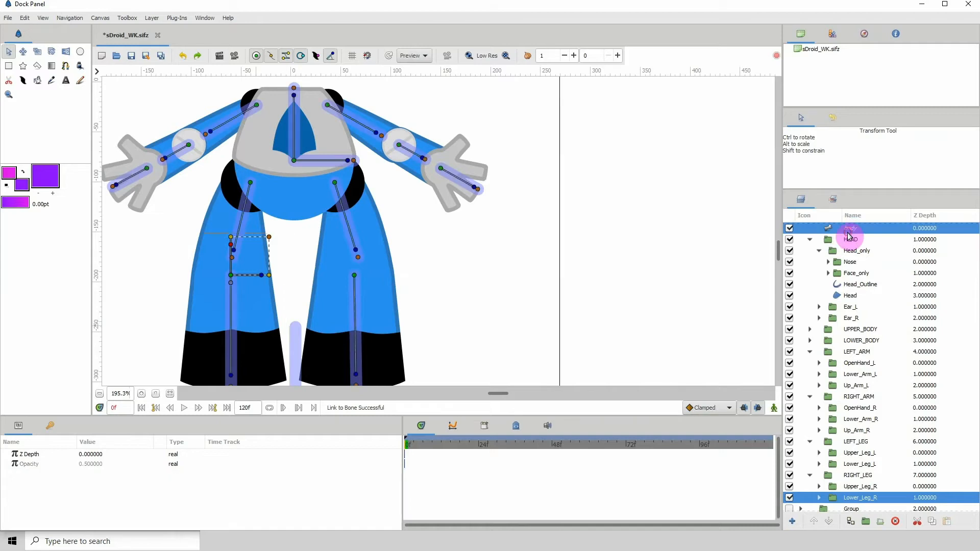
right_click(231, 375)
left_click(267, 411)
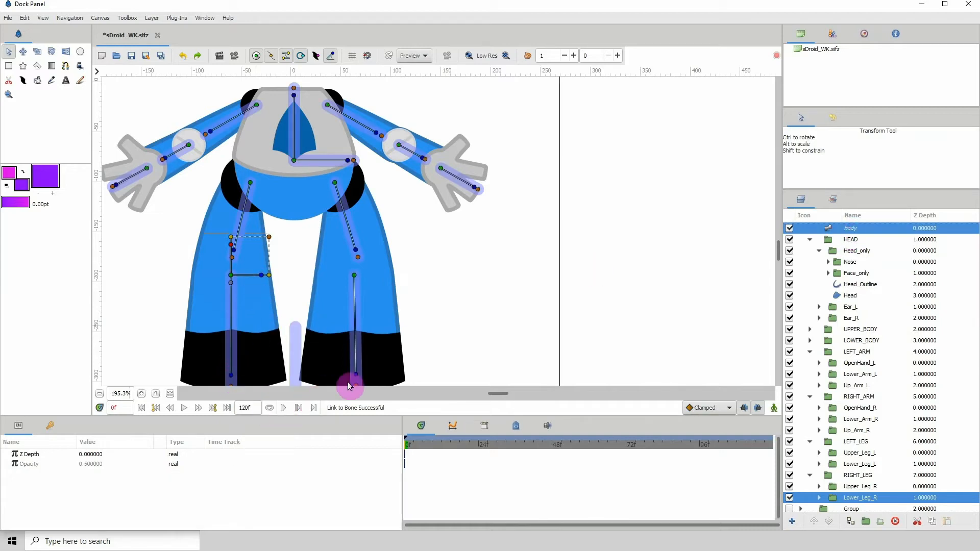
left_click(444, 299)
- Test the left leg links by rotating the lower-leg bone outward to about 18.75°, then swinging the thigh bone outward, undoing each rotation
left_click(351, 295)
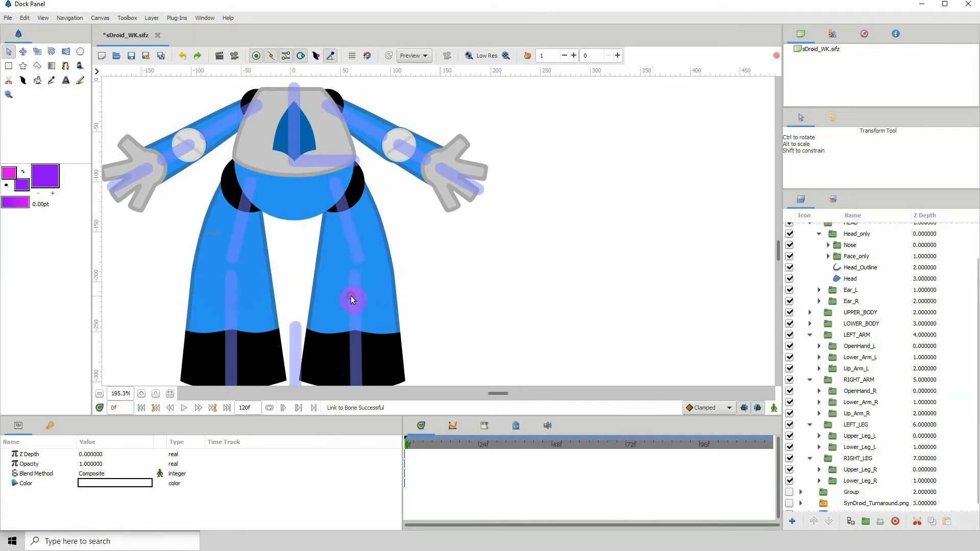
left_click_drag(353, 343, 406, 331)
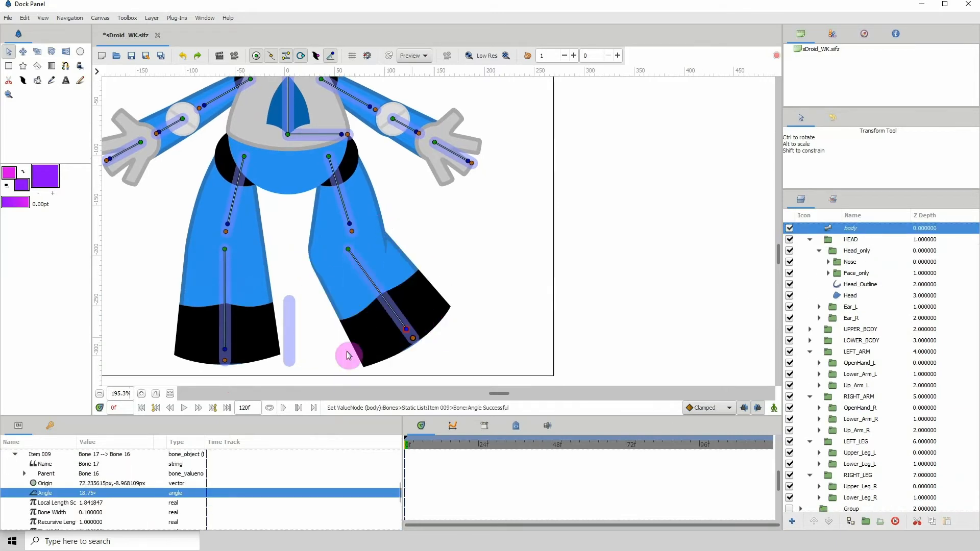
left_click(182, 56)
left_click_drag(349, 228, 396, 213)
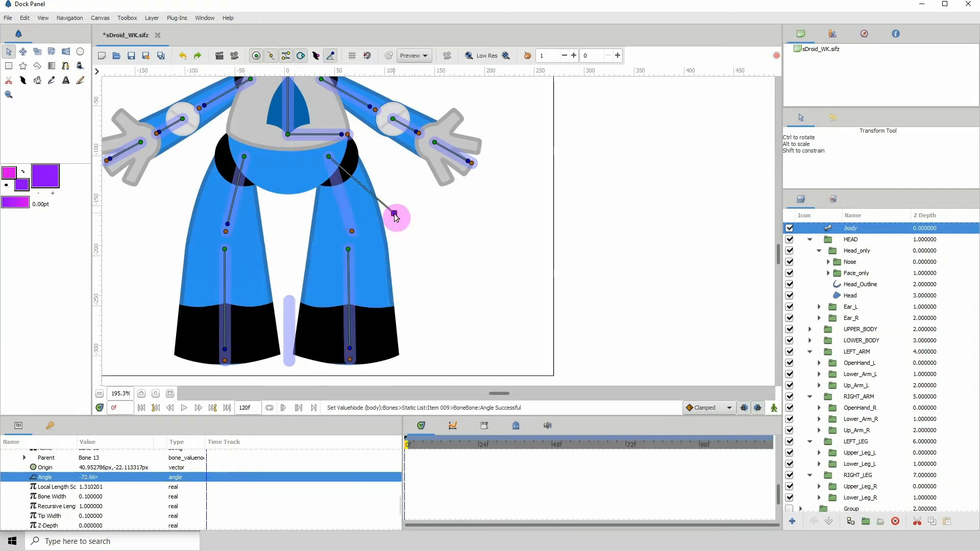
left_click(188, 57)
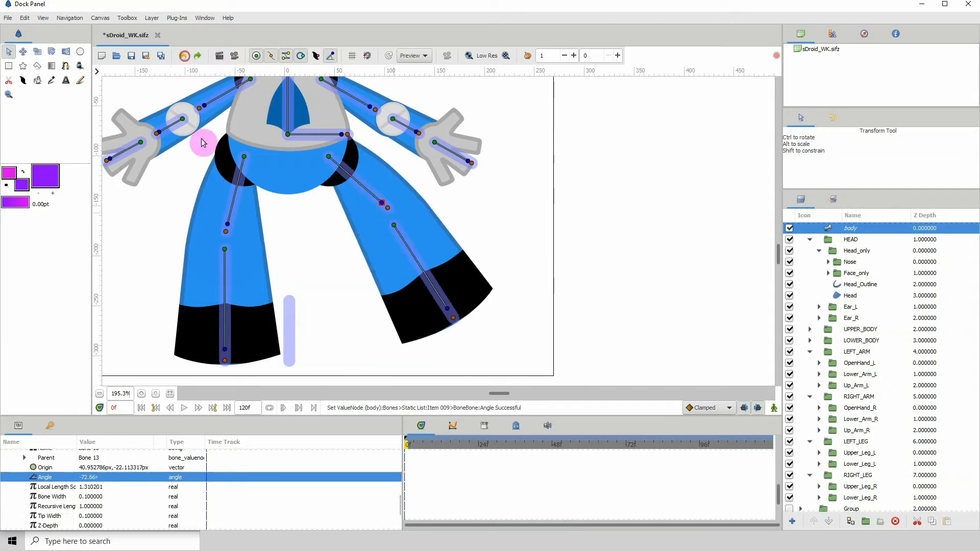
- Test the right leg links by swinging the thigh bone outward and the lower-leg bone inward, undoing both rotations
left_click_drag(226, 226, 181, 213)
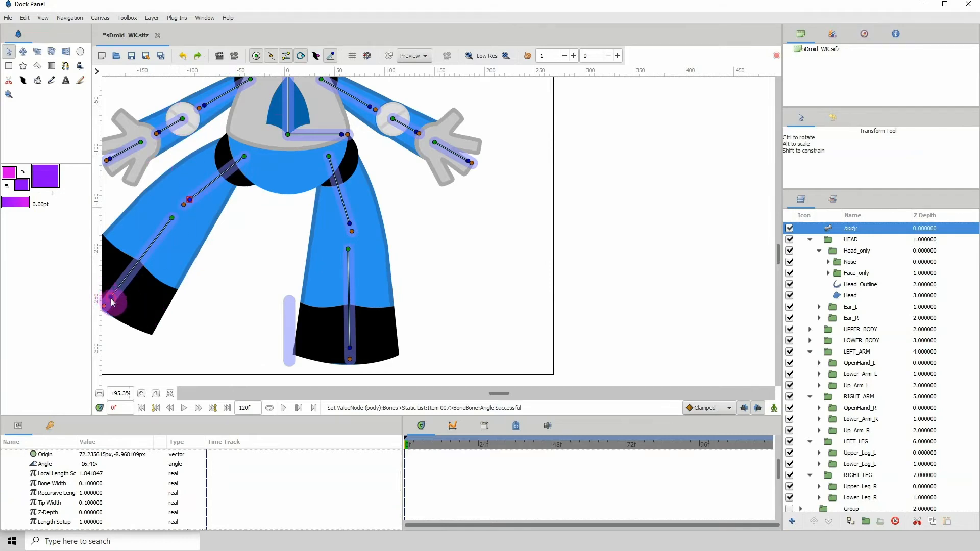
left_click_drag(112, 302, 184, 313)
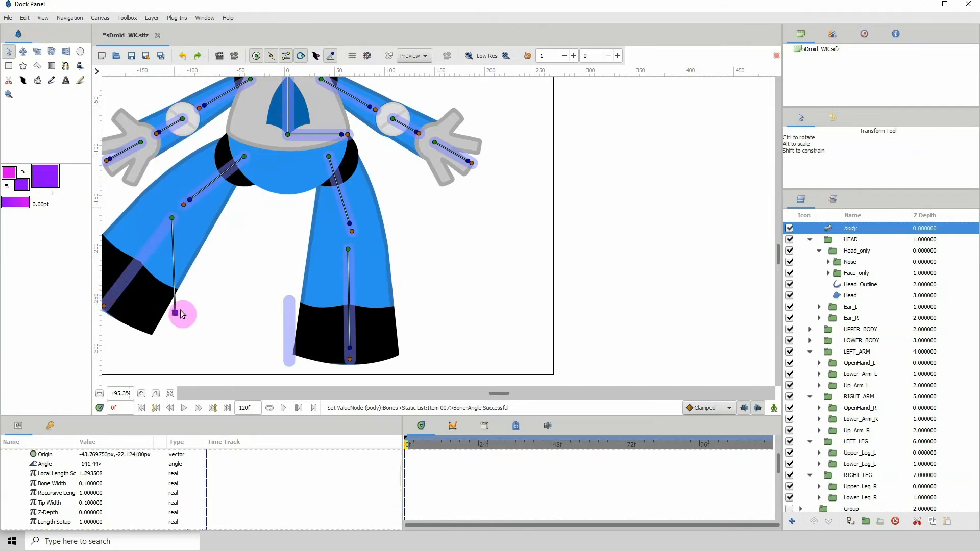
left_click(185, 57)
left_click(185, 57)
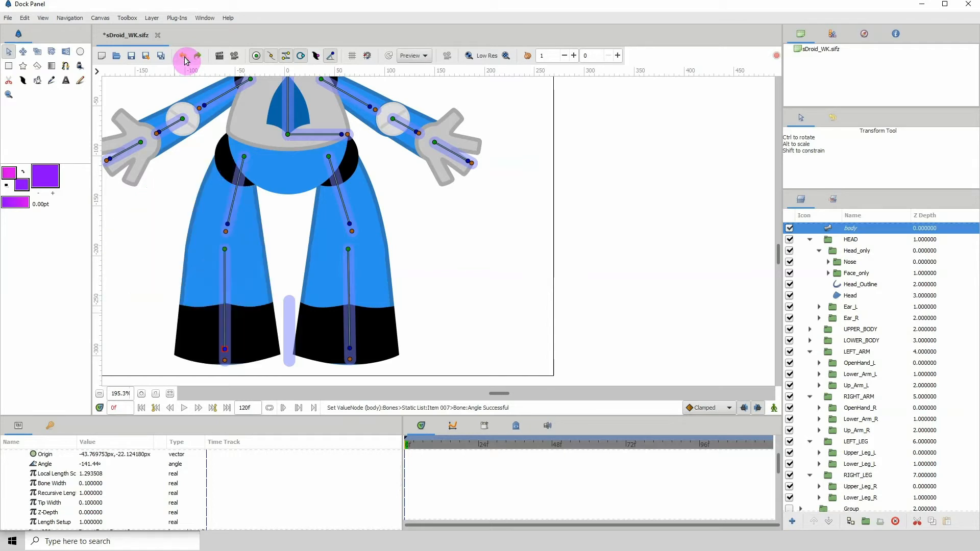
- Select the Up_Arm_L group together with the body skeleton and link the group's handles to the left upper-arm bone
left_click_drag(305, 239, 323, 293)
left_click_drag(333, 244, 338, 267)
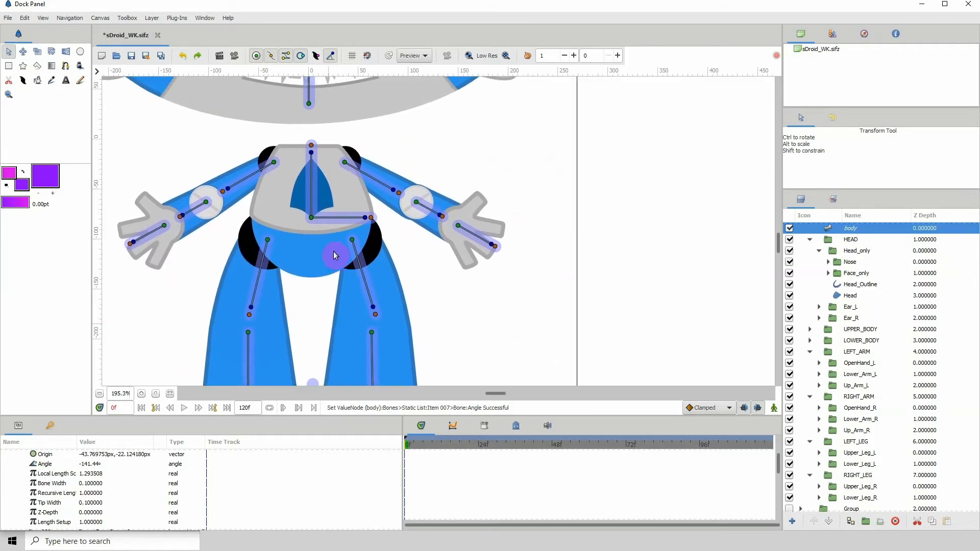
left_click(392, 180)
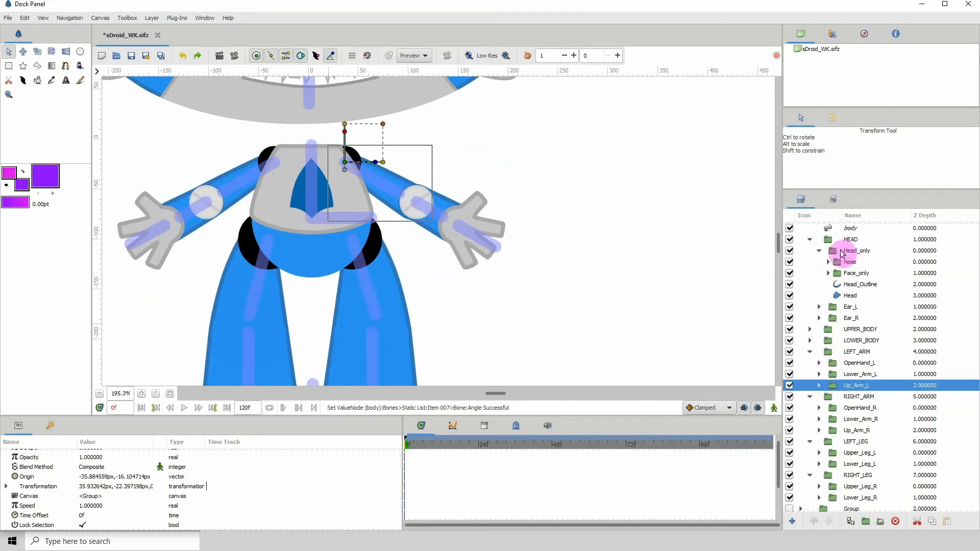
left_click(851, 229, "ctrl")
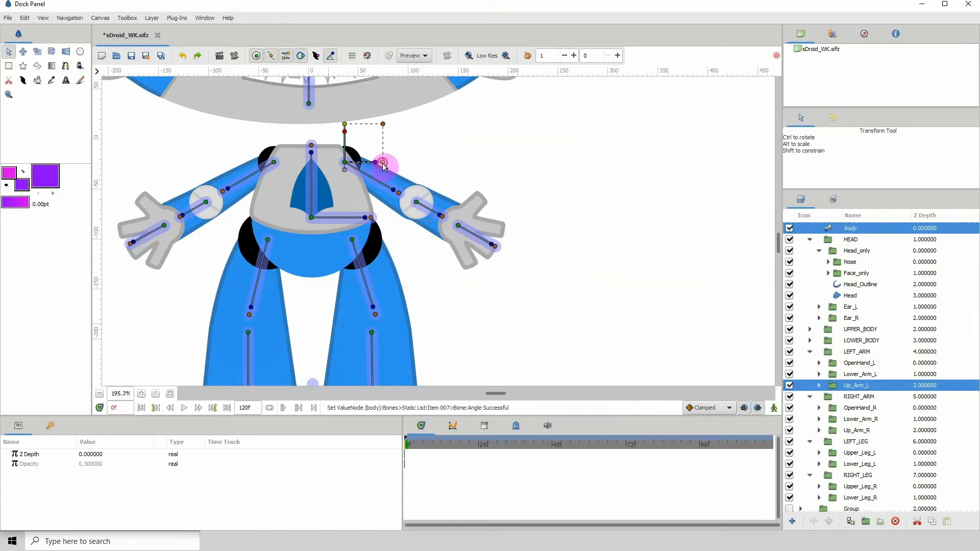
right_click(395, 194)
left_click(419, 210)
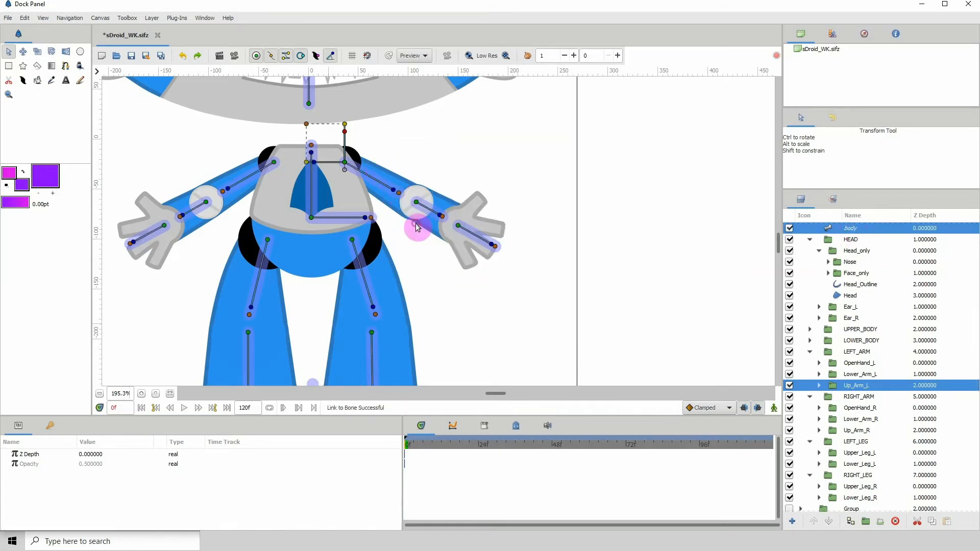
- Select the Lower_Arm_L group together with the body skeleton and link the group's handles to the left forearm bone
left_click(447, 204)
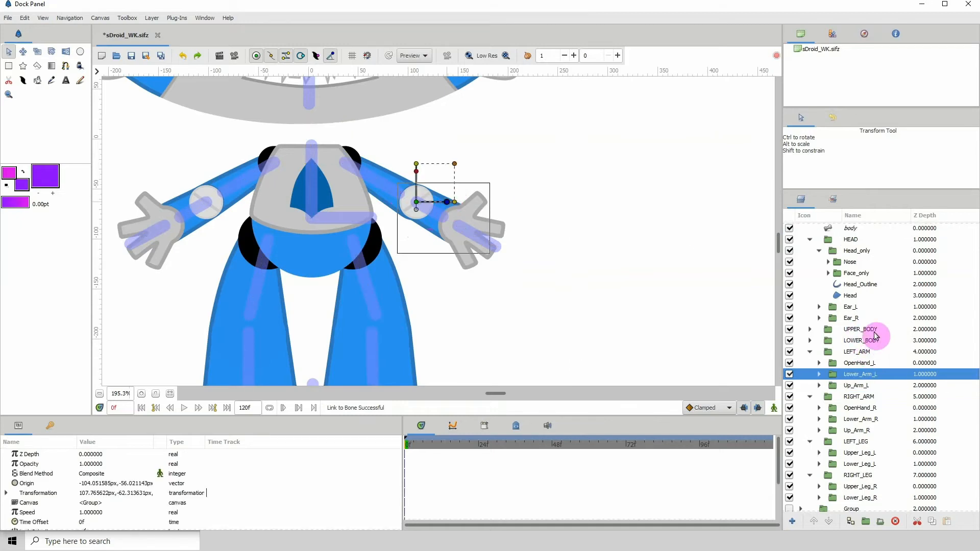
left_click(850, 230, "ctrl")
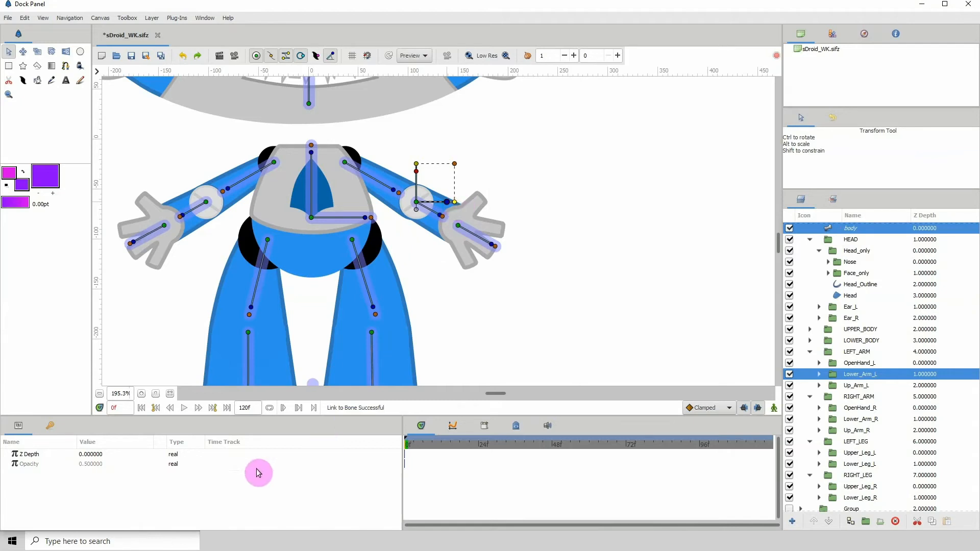
left_click(142, 395)
left_click(141, 395)
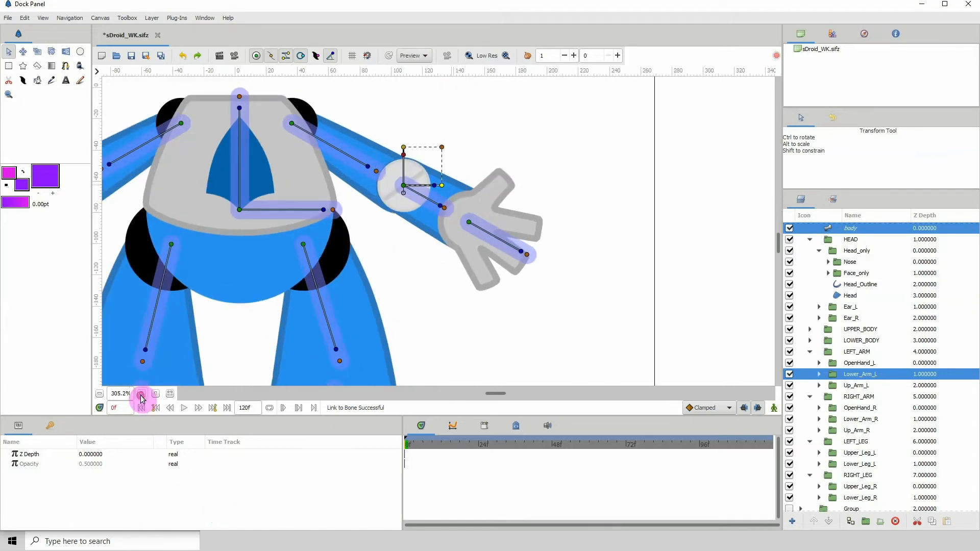
right_click(442, 209)
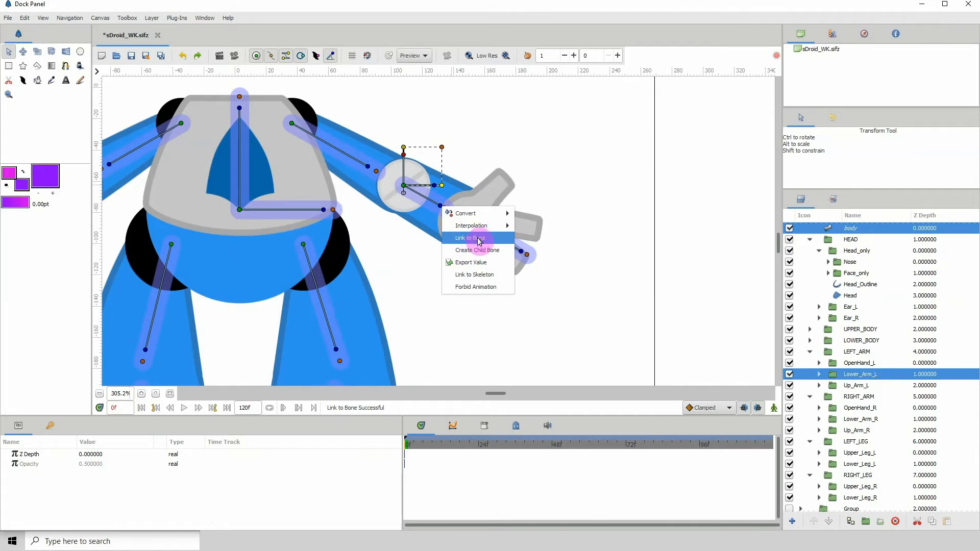
left_click(473, 228)
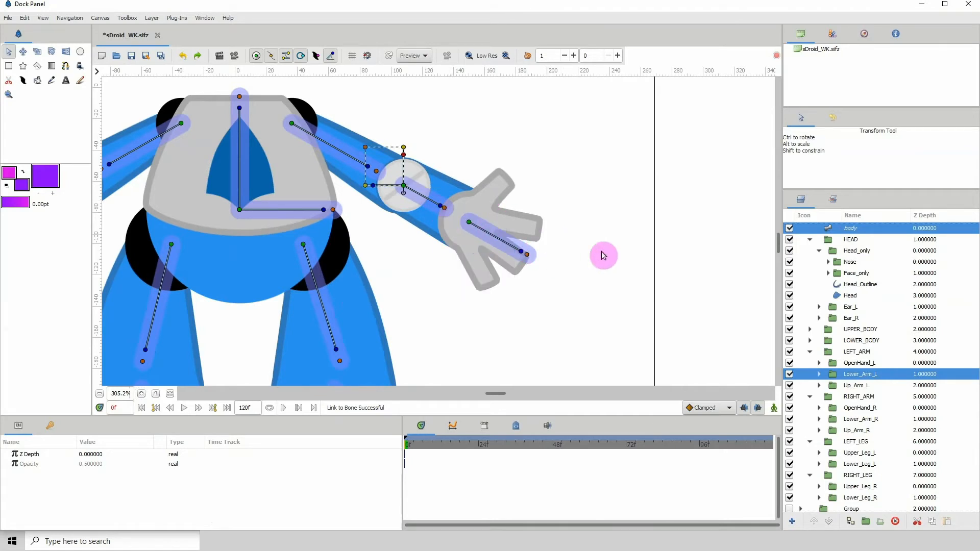
- Select the OpenHand_L group together with the body skeleton and link the group's handles to the left hand bone
left_click(523, 227)
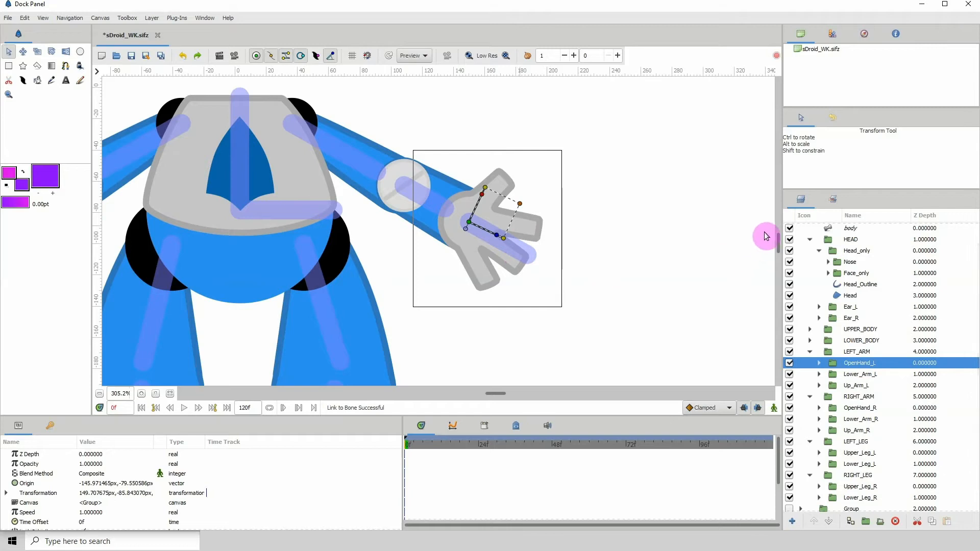
left_click(850, 230, "ctrl")
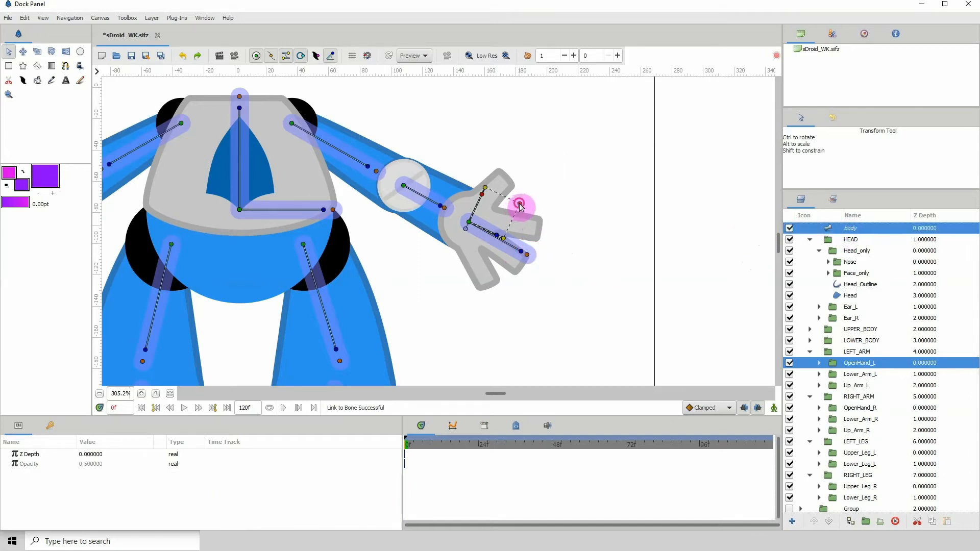
right_click(524, 253)
left_click(545, 283)
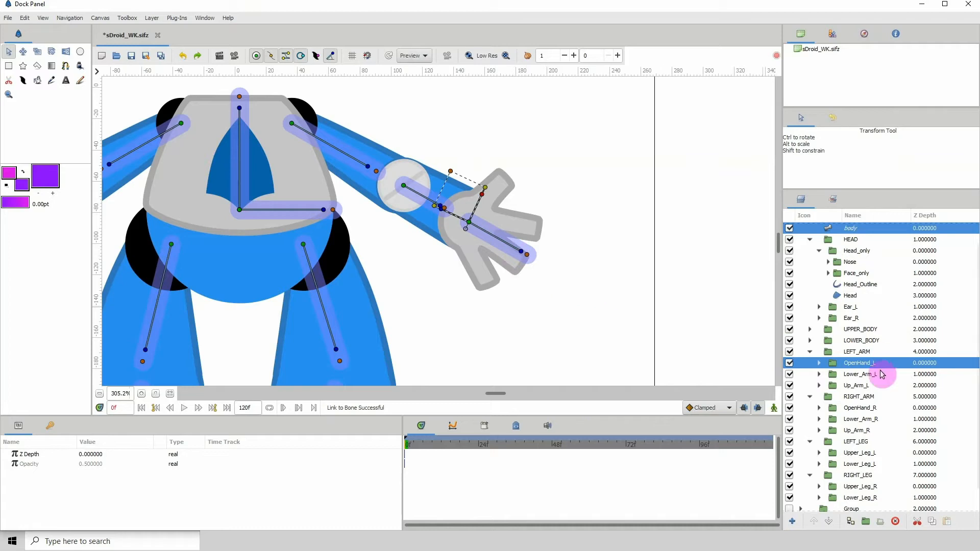
- Select only the body skeleton and rotate the left hand bone upward to about -0.33° to test the hand link
left_click(853, 375)
left_click(856, 363)
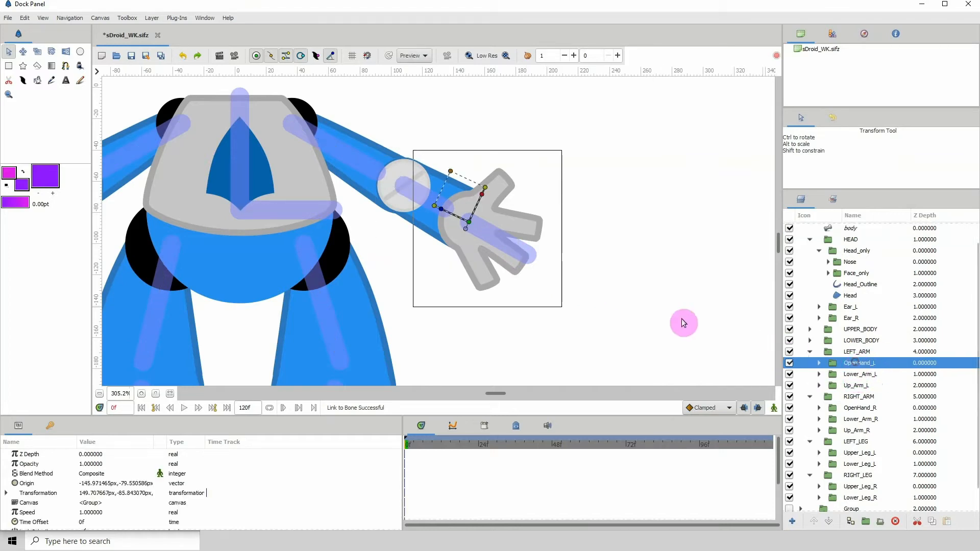
left_click(856, 229)
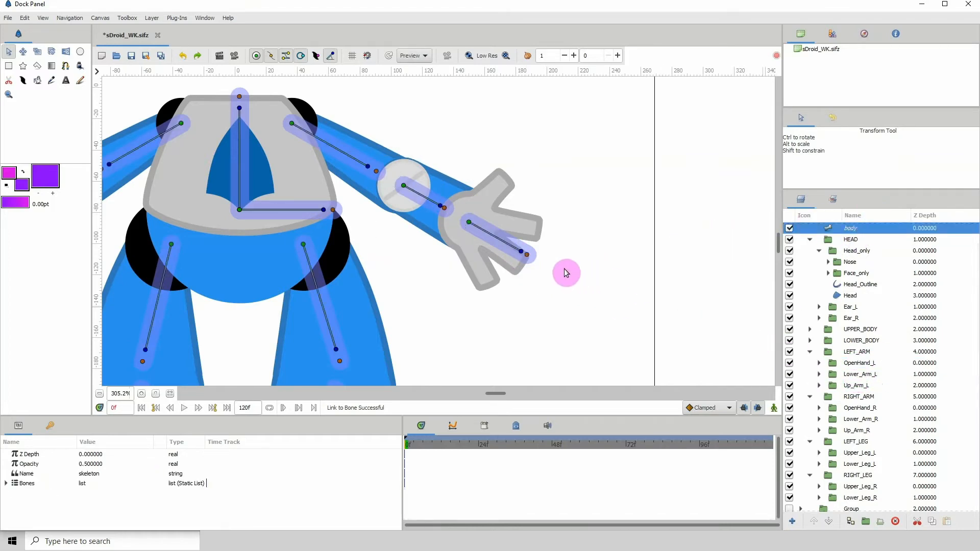
left_click_drag(525, 256, 537, 225)
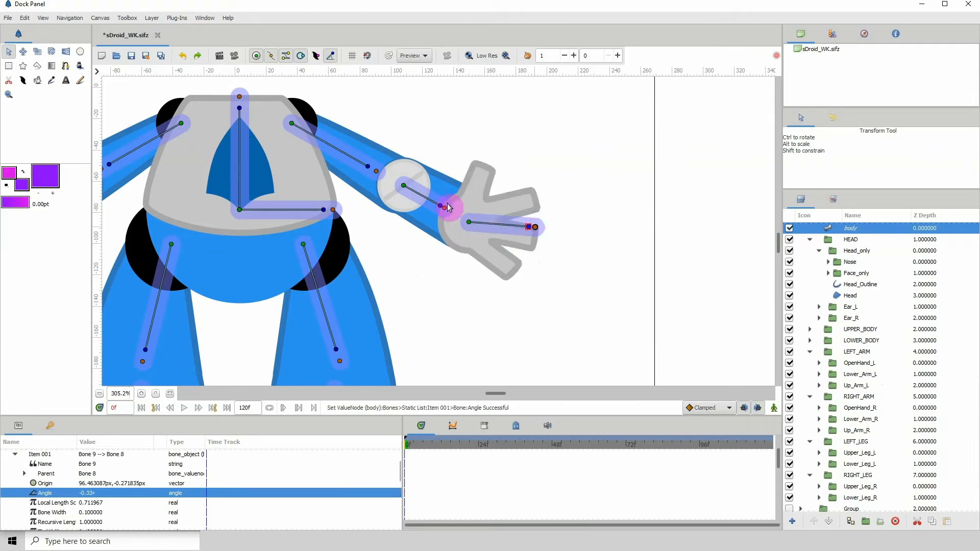
- Test the left arm links by raising the forearm bone and the upper-arm bone, undoing both rotations
left_click_drag(438, 208, 453, 166)
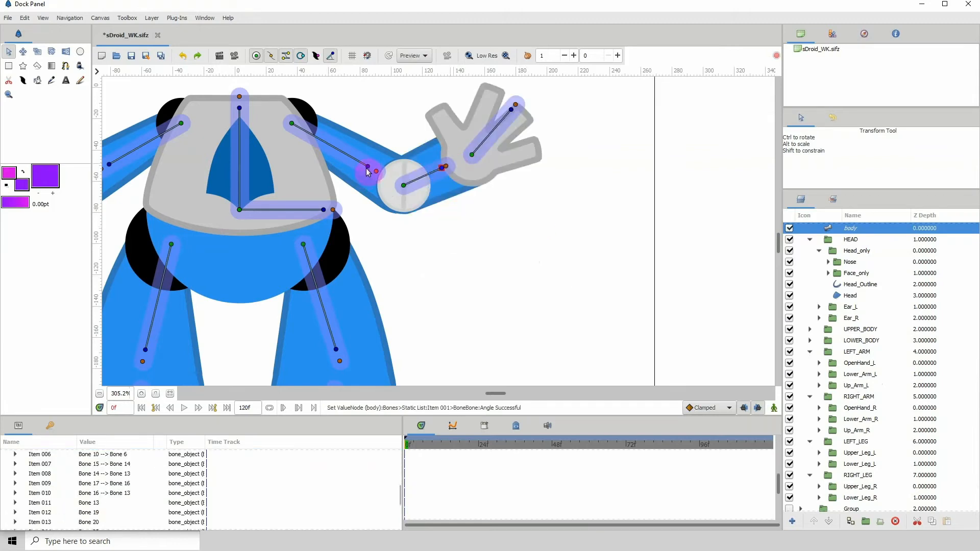
left_click_drag(378, 163, 396, 140)
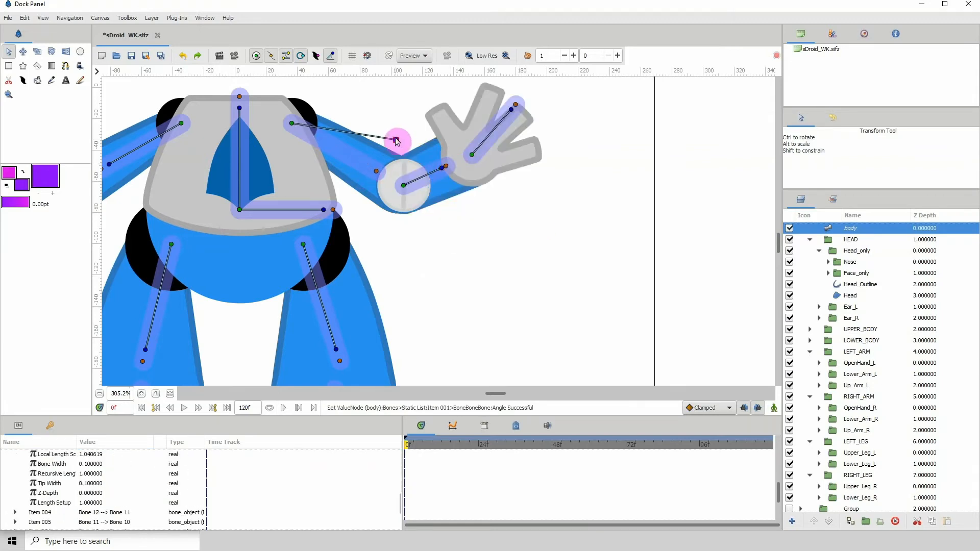
left_click(183, 57)
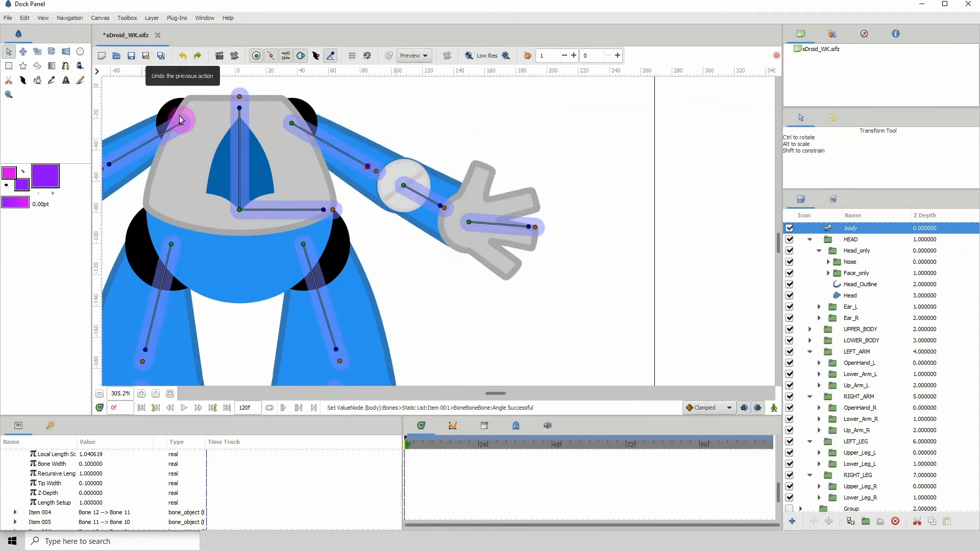
- Nudge the Lower_Arm_L group slightly down and left to an offset of about 107.14 px, -63.78 px
left_click_drag(283, 244, 443, 229)
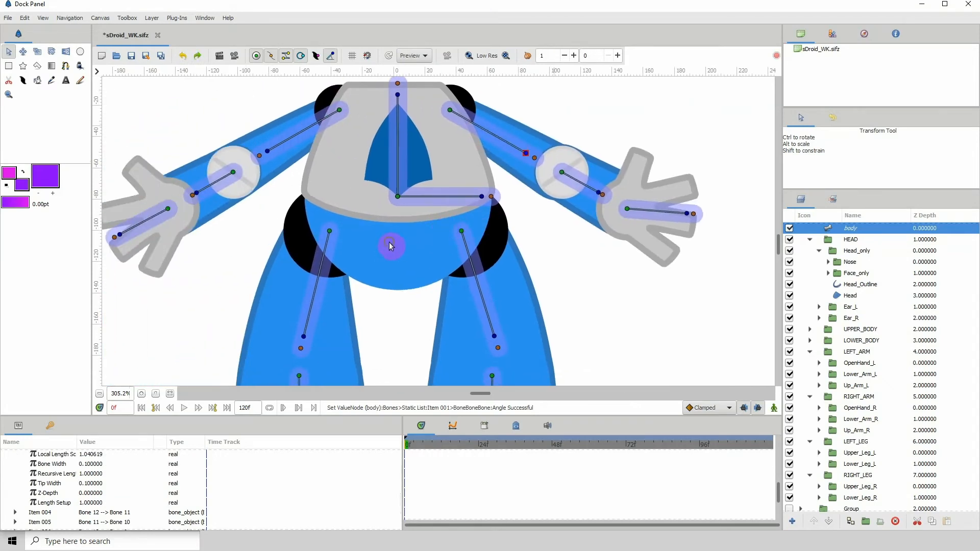
left_click_drag(357, 249, 329, 290)
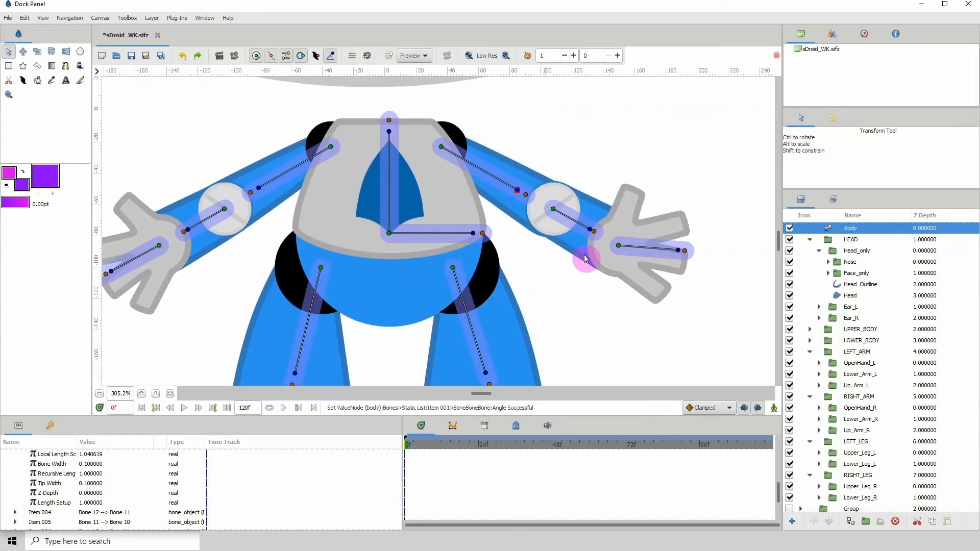
left_click(142, 394)
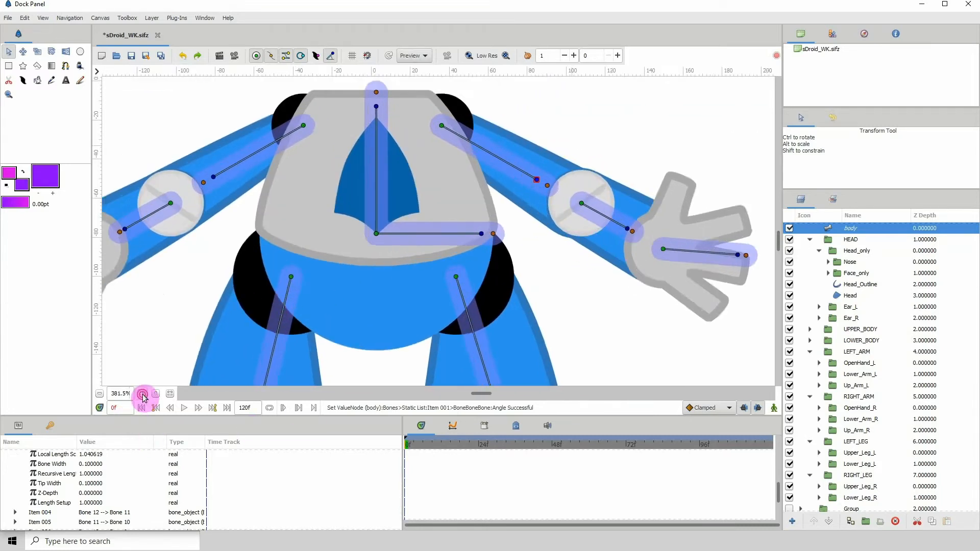
left_click(141, 394)
left_click_drag(434, 328, 310, 349)
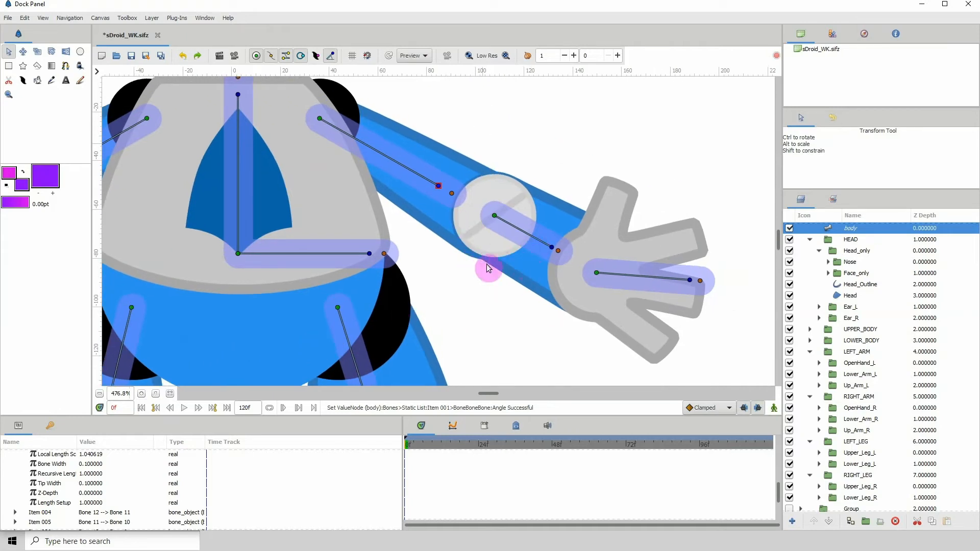
left_click(520, 269)
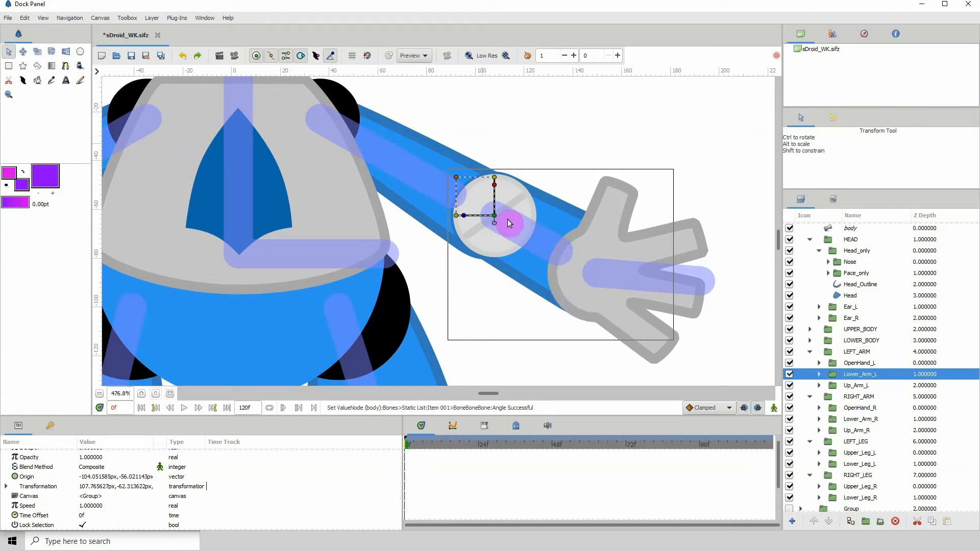
left_click(491, 220)
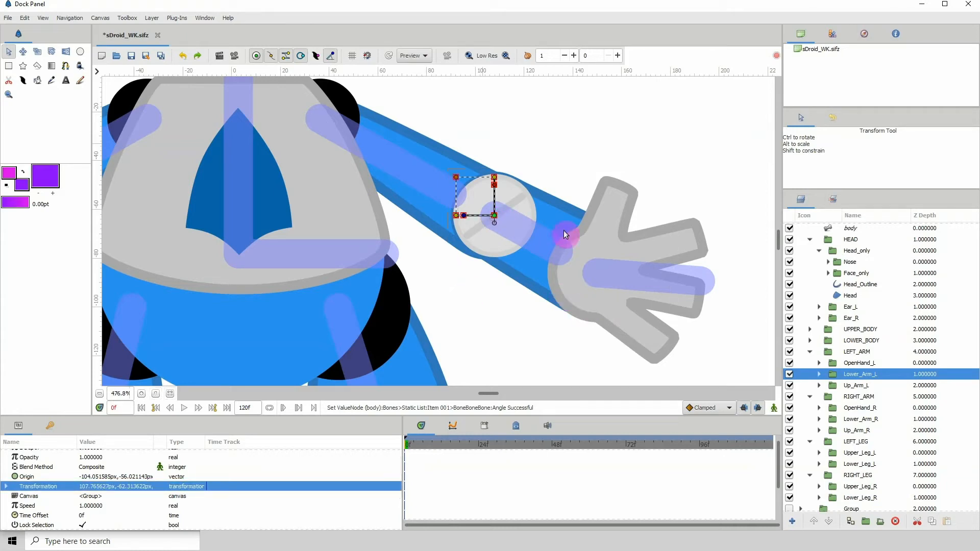
key("Down")
key("Down")
key("Left")
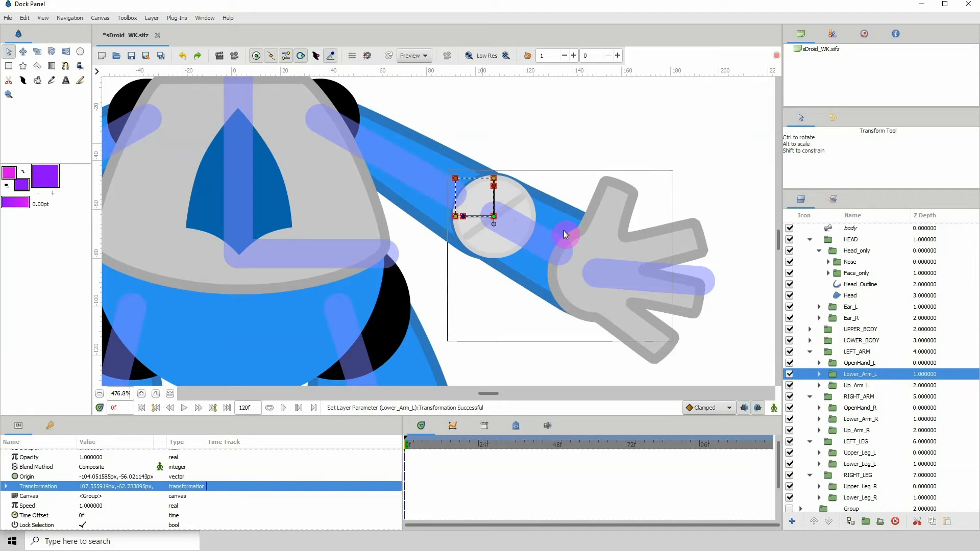
key("Down")
key("Down")
key("Left")
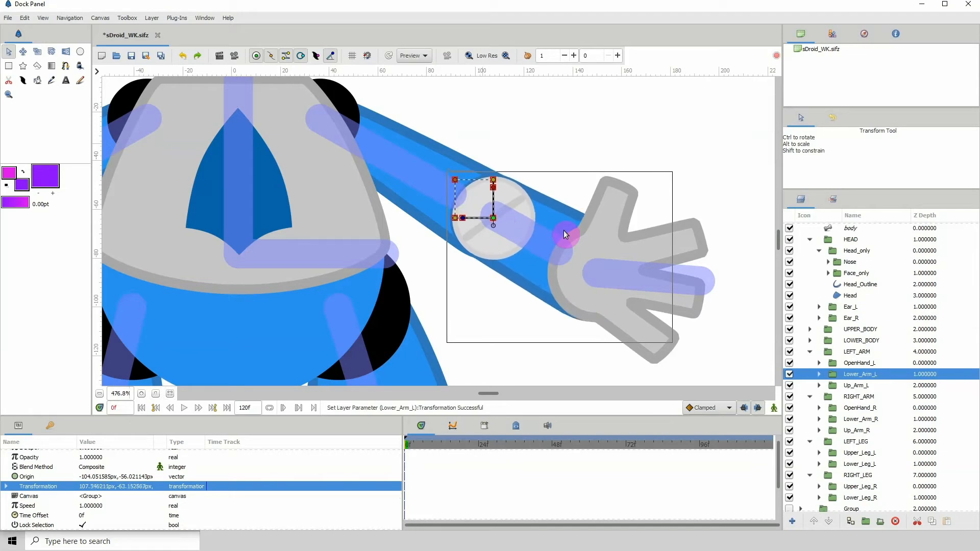
key("Down")
key("Down")
key("Left")
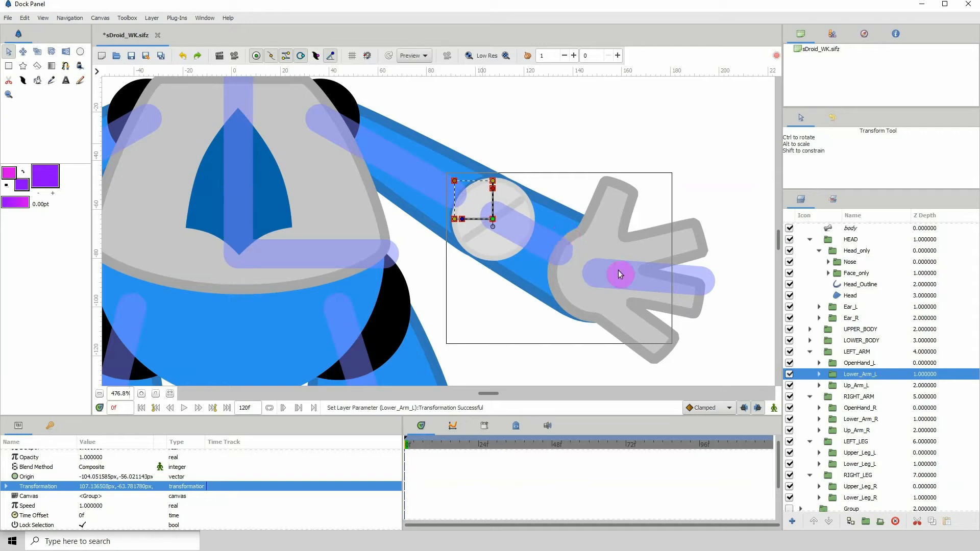
- Nudge the OpenHand_L group slightly left and down to an offset of about 149.29 px, -86.47 px
left_click(604, 243)
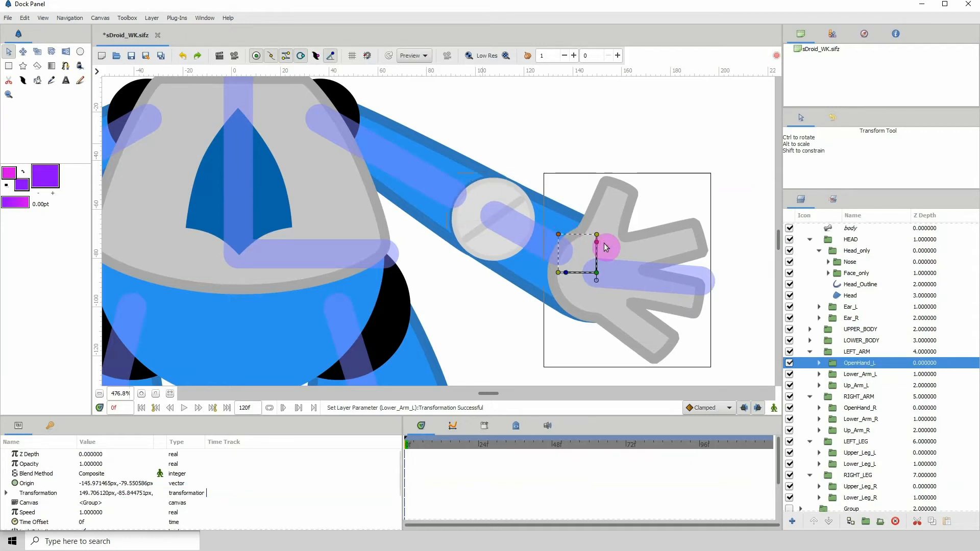
left_click(598, 276)
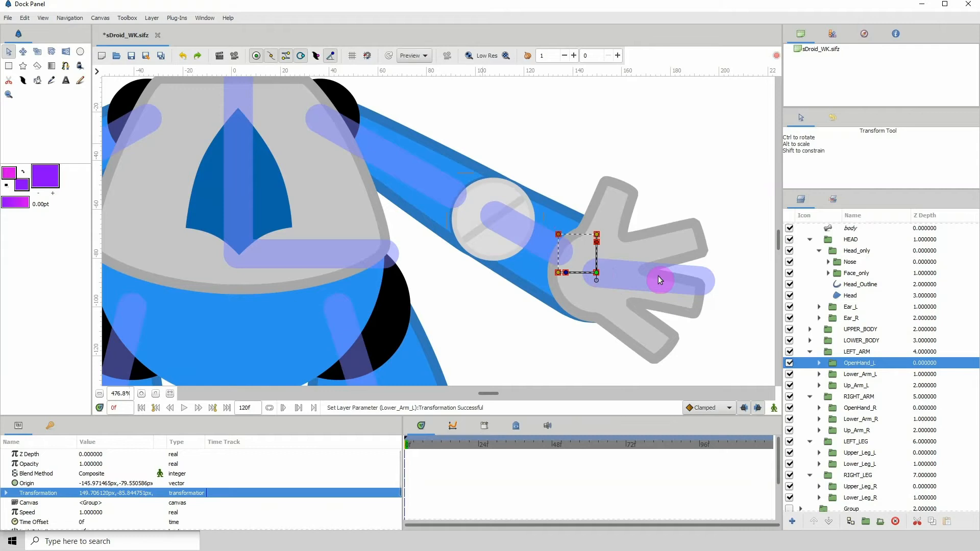
key("Left")
key("Left")
key("Down")
key("Down")
key("Down")
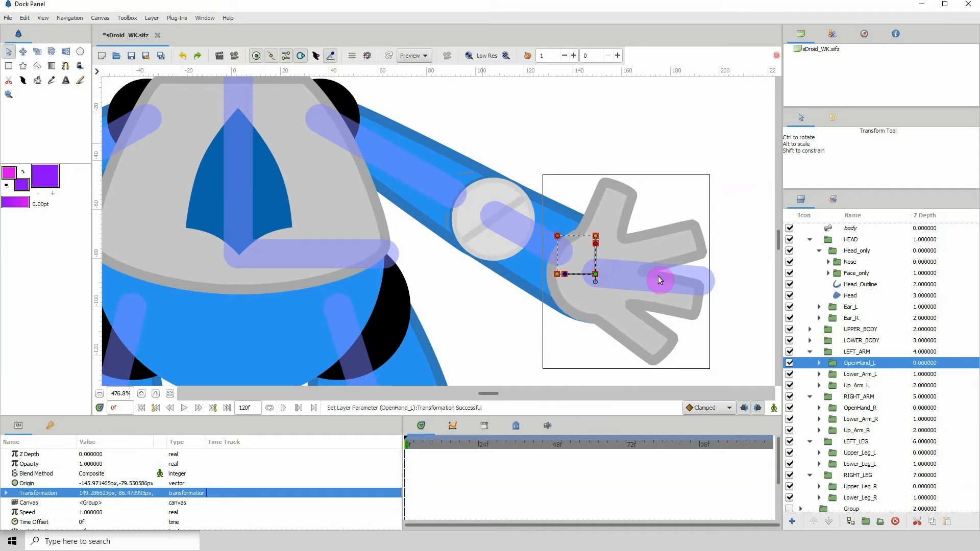
- Test the adjusted left elbow by selecting the body skeleton and rotating the forearm bone upward to about 60.72°
left_click(526, 233)
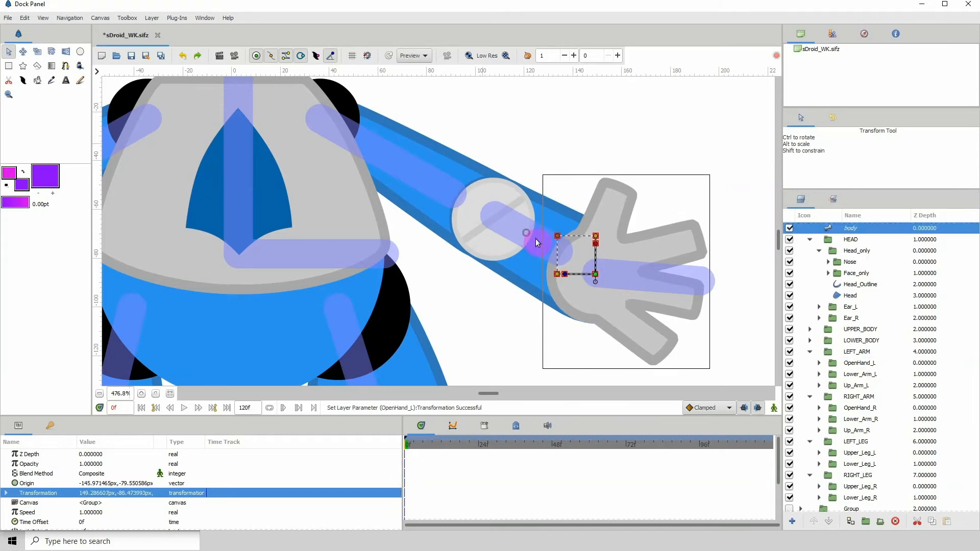
left_click_drag(551, 246, 573, 159)
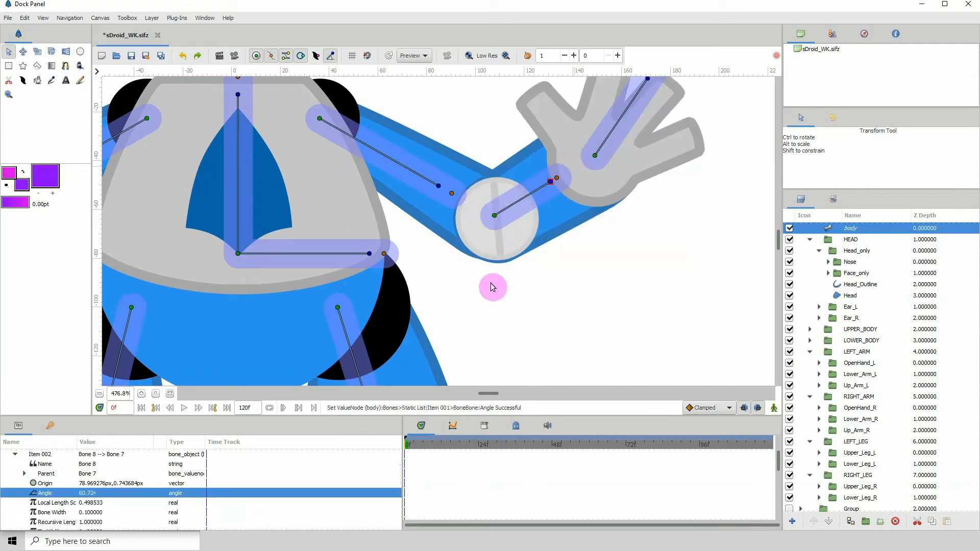
- Undo the forearm test rotation and nudge the left forearm bone's origin slightly left and up to about 78.52 px, 0.72 px
left_click(182, 55)
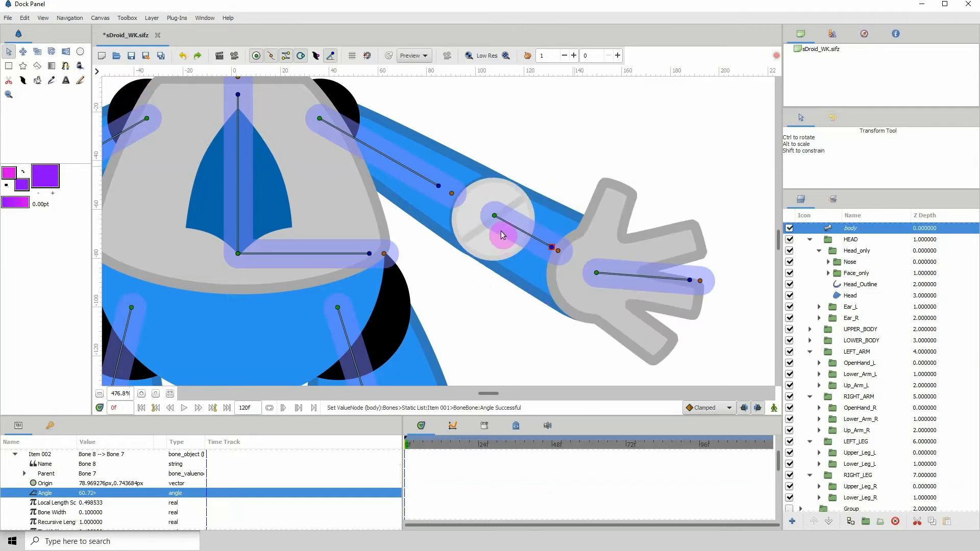
left_click(495, 217)
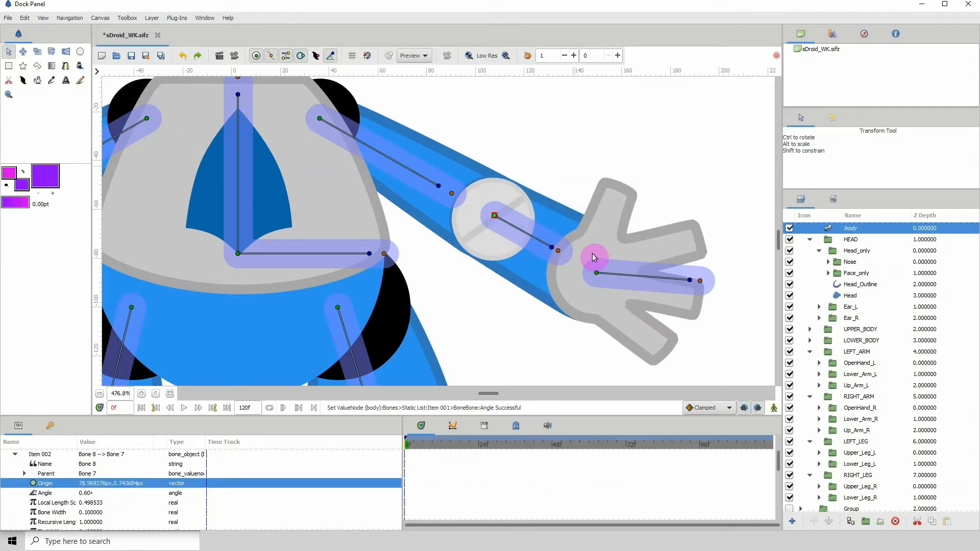
key("Left")
key("Up")
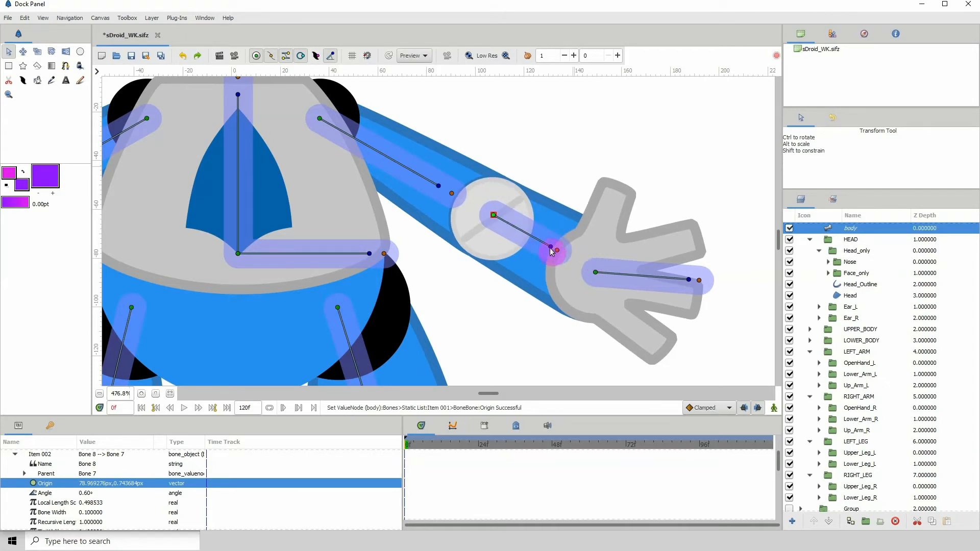
- Test the left elbow by rotating the forearm bone upward, and undo the rotation
left_click_drag(551, 250, 562, 159)
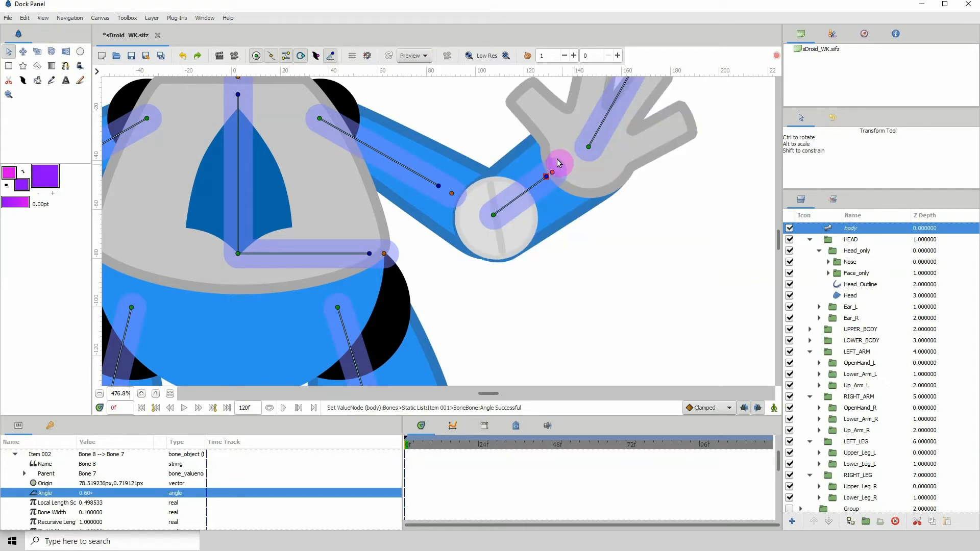
left_click(184, 57)
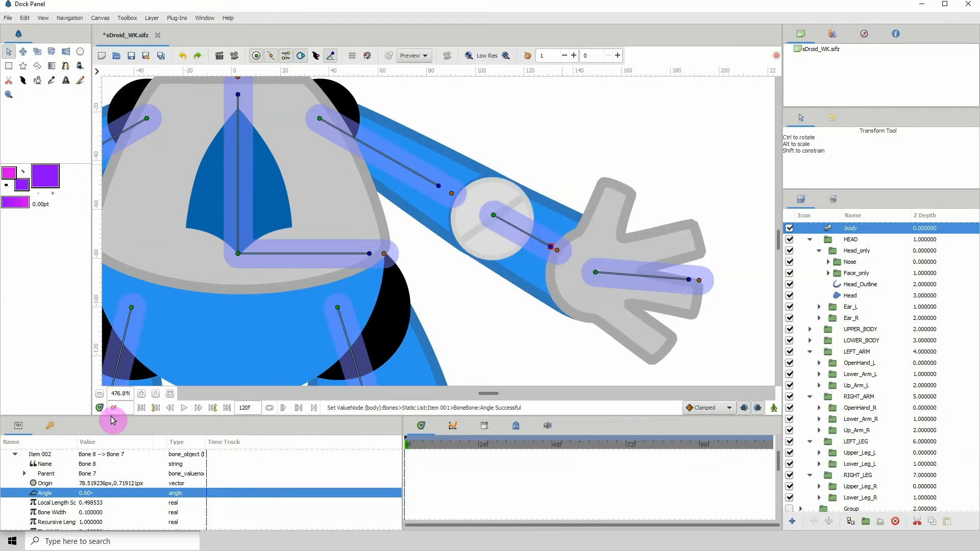
left_click(100, 394)
left_click(100, 394)
left_click(99, 394)
left_click(184, 57)
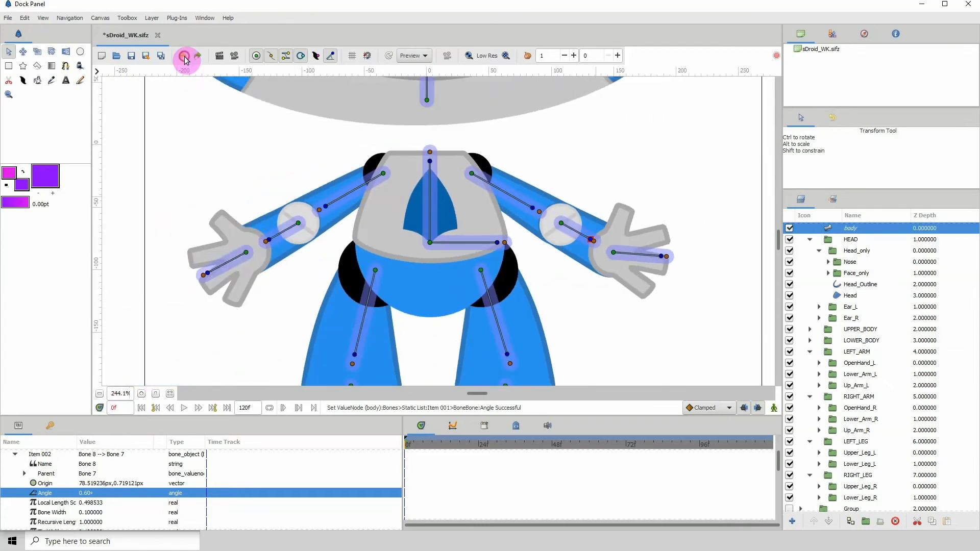
- Nudge the Lower_Arm_L group slightly left and down to an offset of about 106.94 px, -63.56 px
left_click(581, 251)
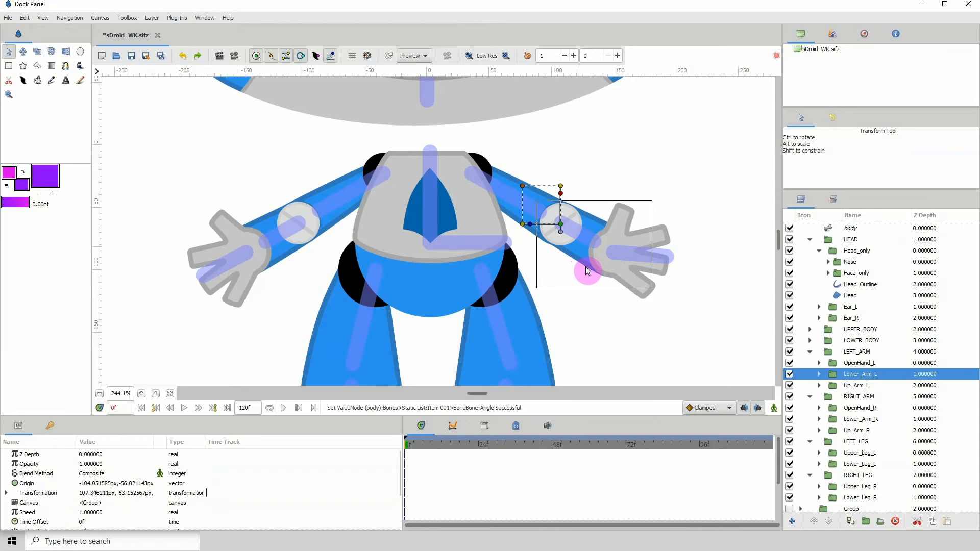
left_click(562, 225)
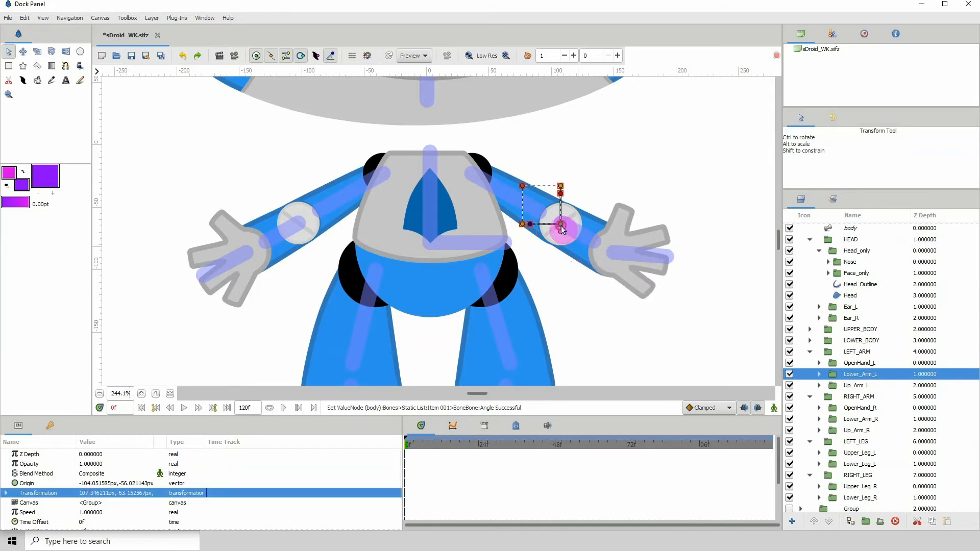
left_click(561, 226)
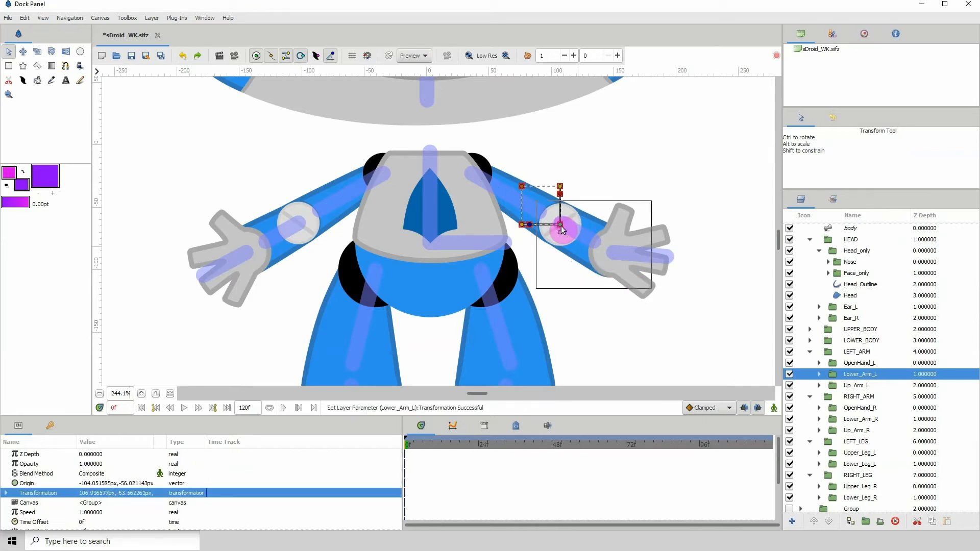
- Link the Up_Arm_R group to the right upper-arm bone of the body skeleton
scroll(342, 241, "up", 3)
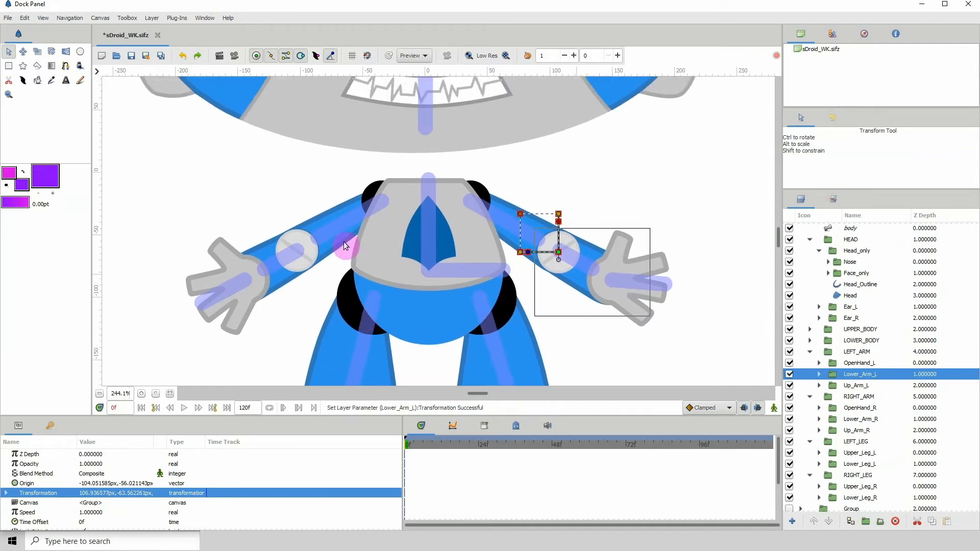
left_click(340, 238)
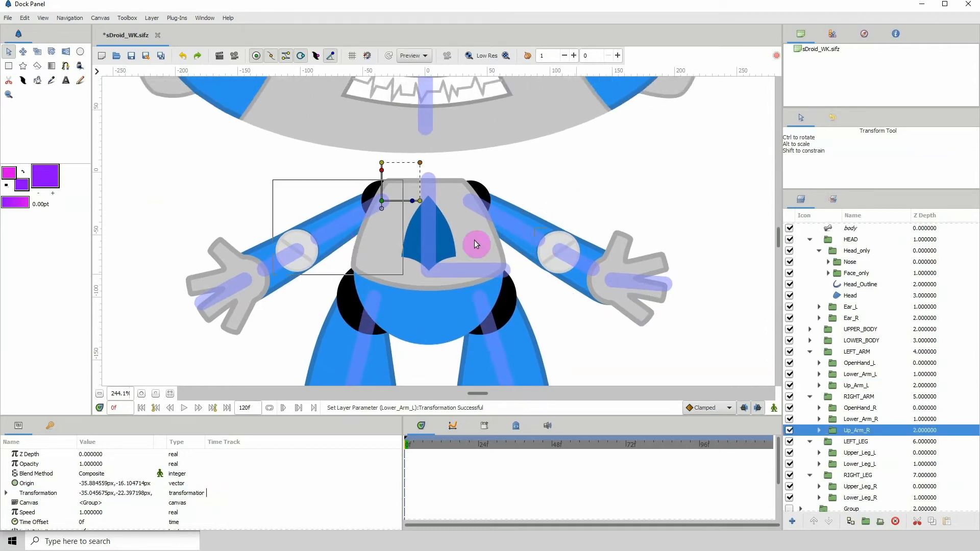
left_click(851, 230, "ctrl")
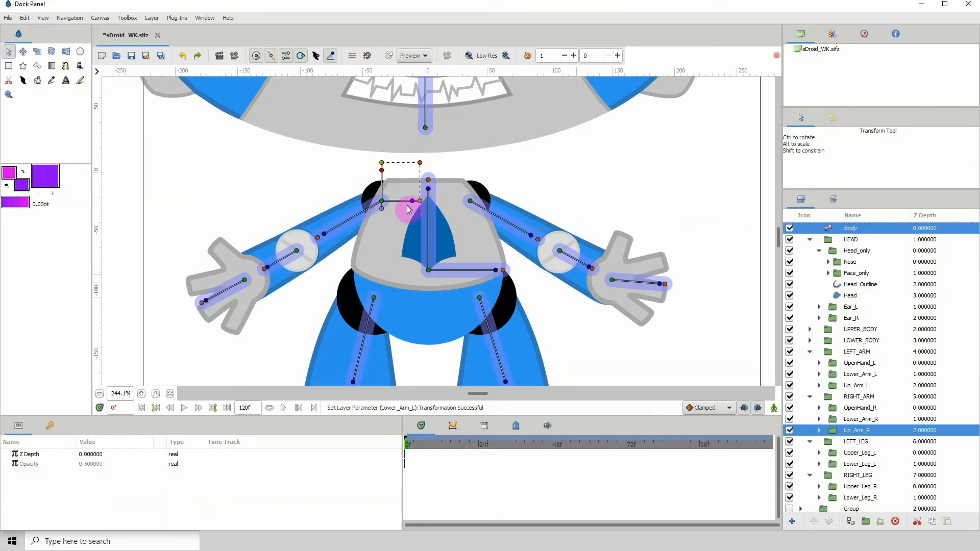
right_click(326, 237)
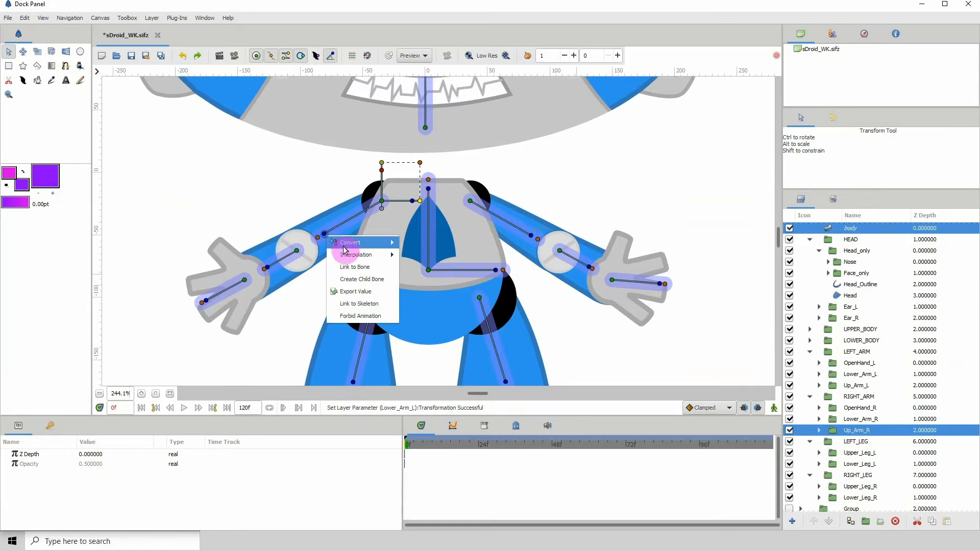
left_click(341, 276)
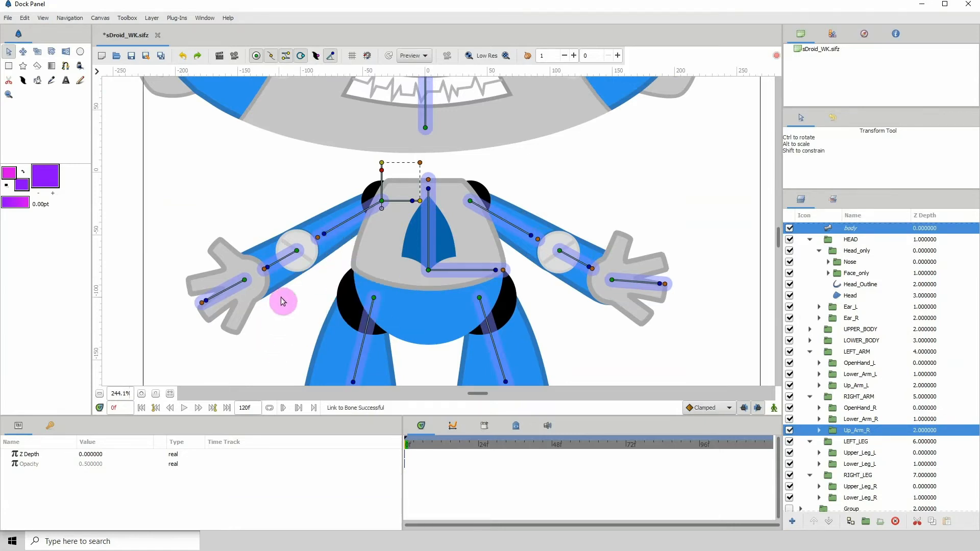
- Link the Lower_Arm_R group to the right forearm bone of the body skeleton
left_click(291, 279)
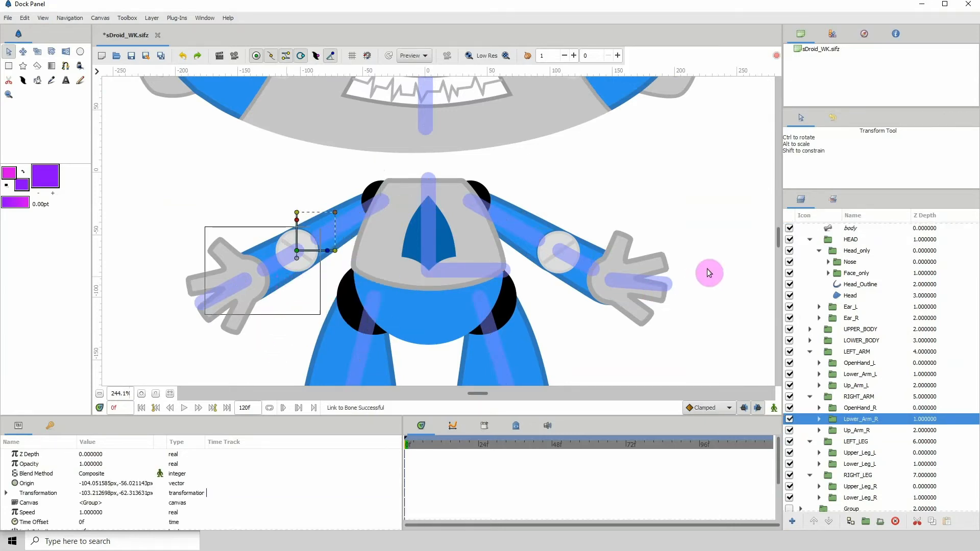
left_click(851, 229, "ctrl")
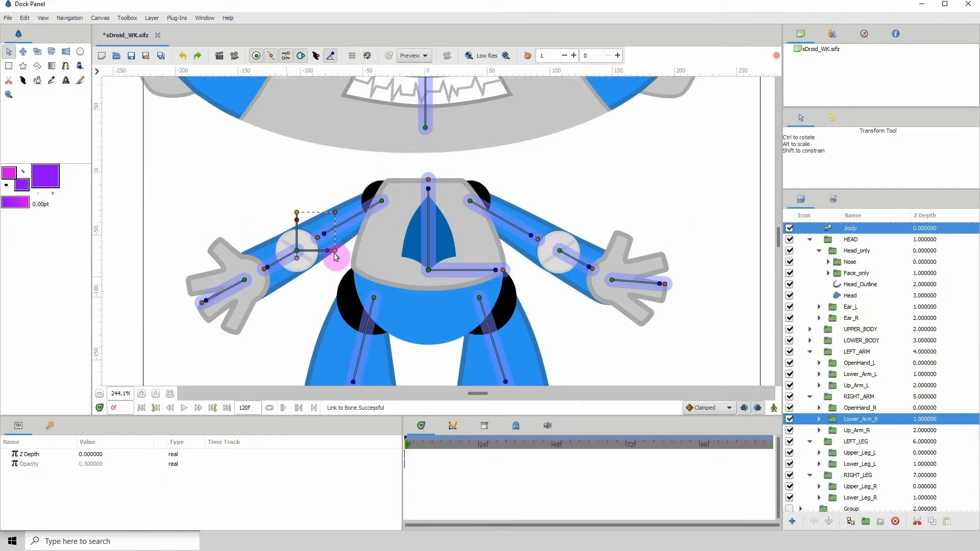
right_click(265, 268)
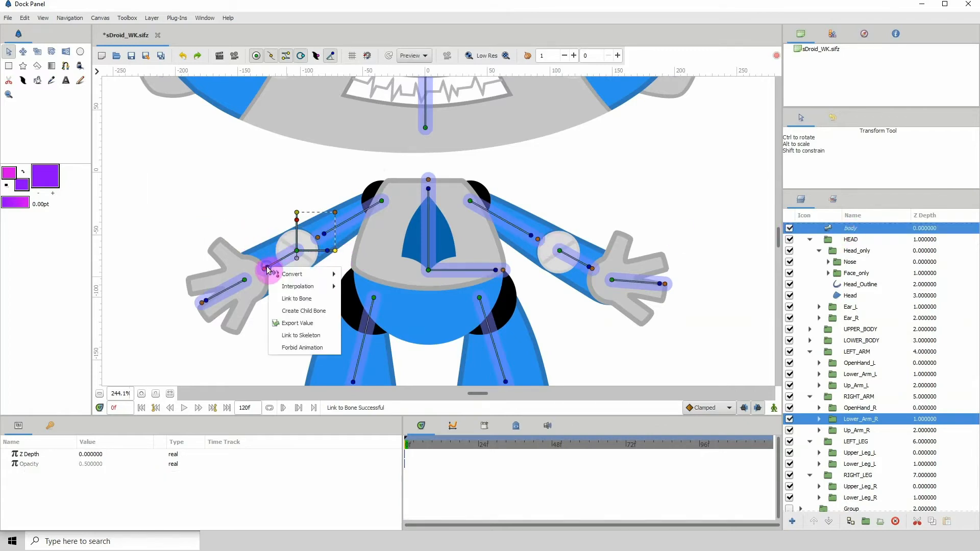
left_click(298, 299)
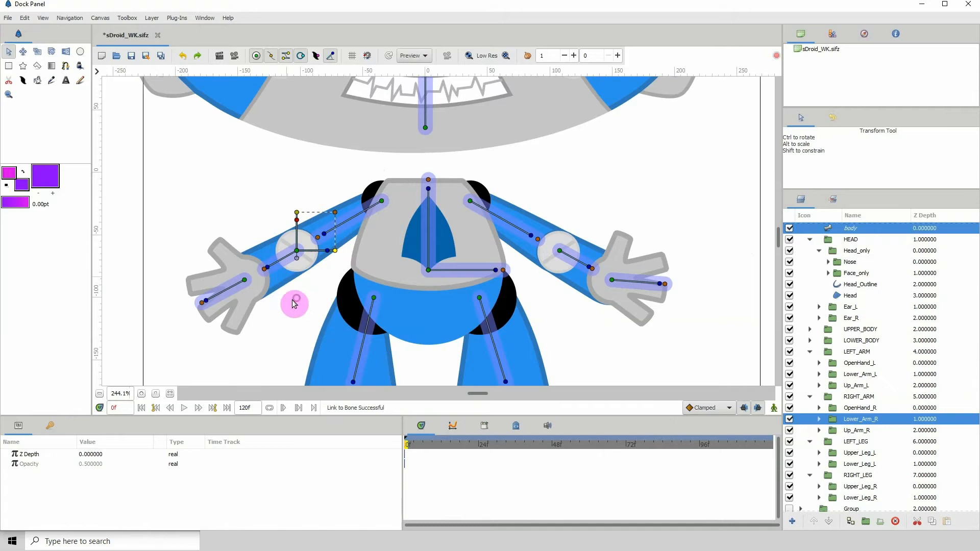
- Link the OpenHand_R group to the right hand bone of the body skeleton
left_click(247, 306)
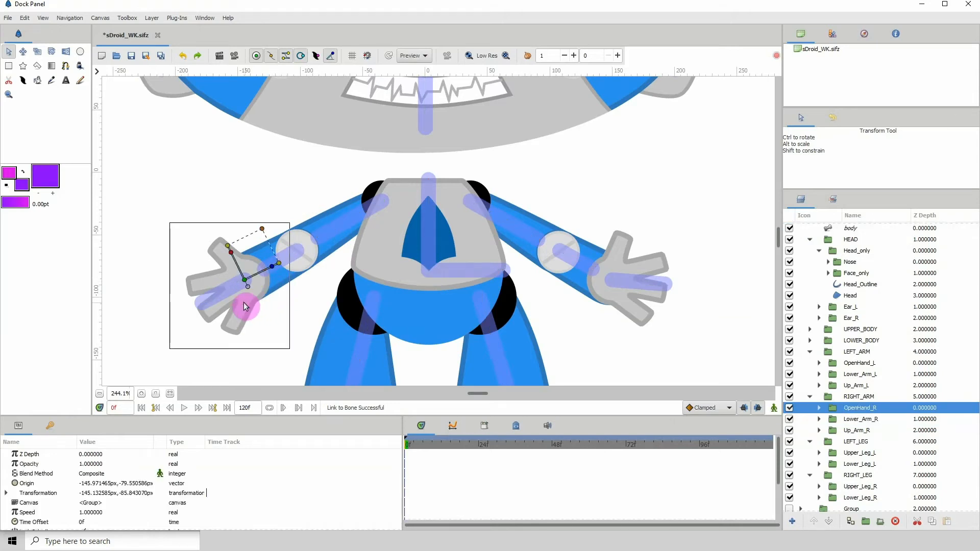
left_click(849, 230, "ctrl")
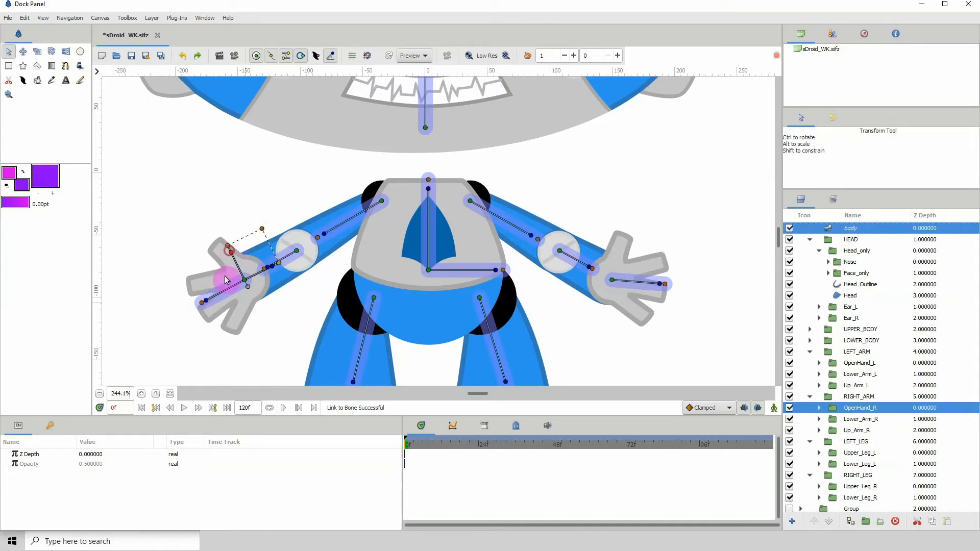
right_click(202, 302)
left_click(224, 334)
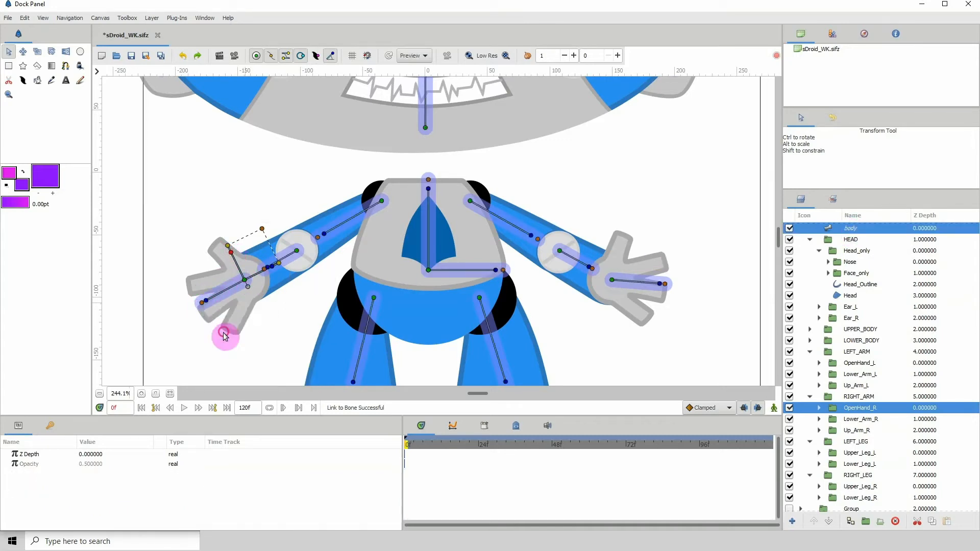
left_click(258, 350)
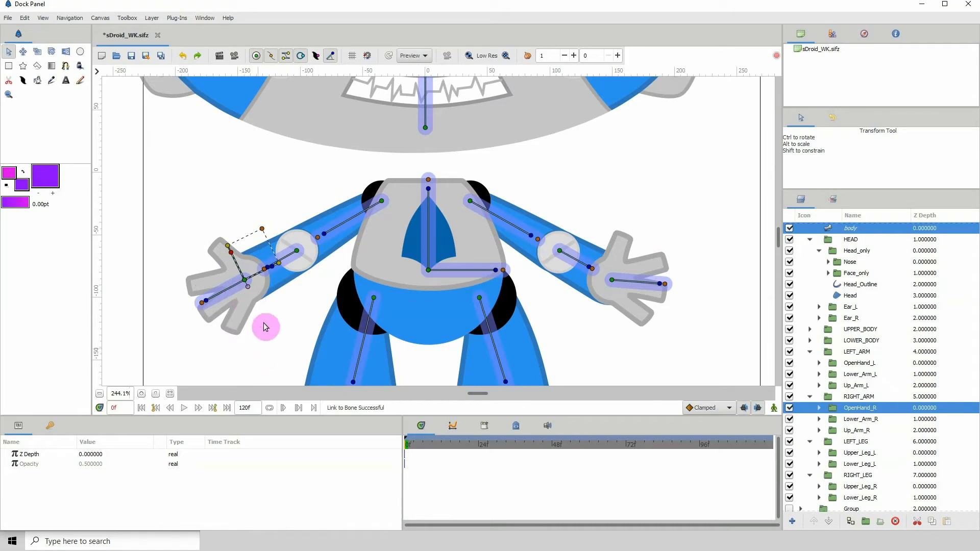
- Test the right arm links by raising the hand, forearm and upper-arm bones of the body skeleton, and undo the rotations
left_click(264, 323)
left_click(231, 287)
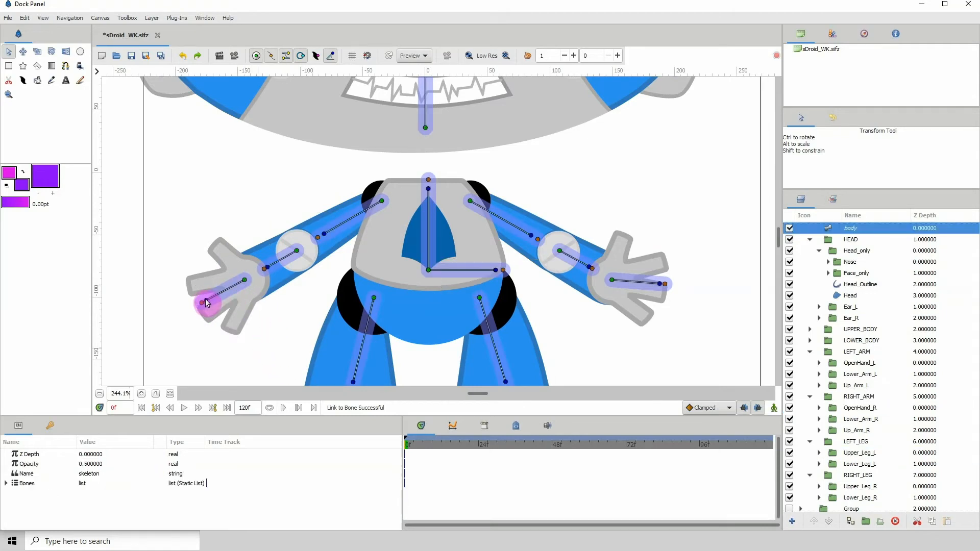
left_click_drag(205, 299, 205, 267)
left_click_drag(266, 267, 339, 192)
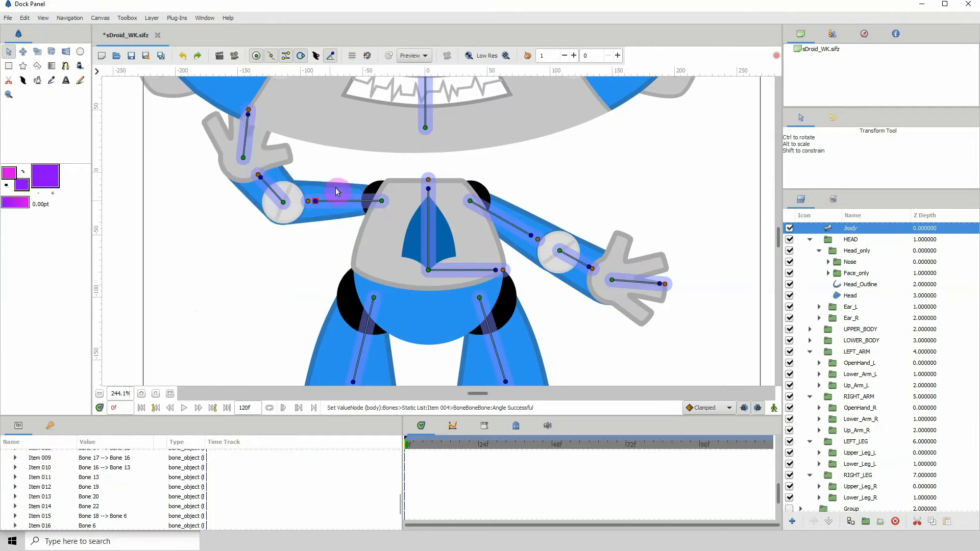
left_click(182, 56)
left_click(182, 57)
left_click(183, 56)
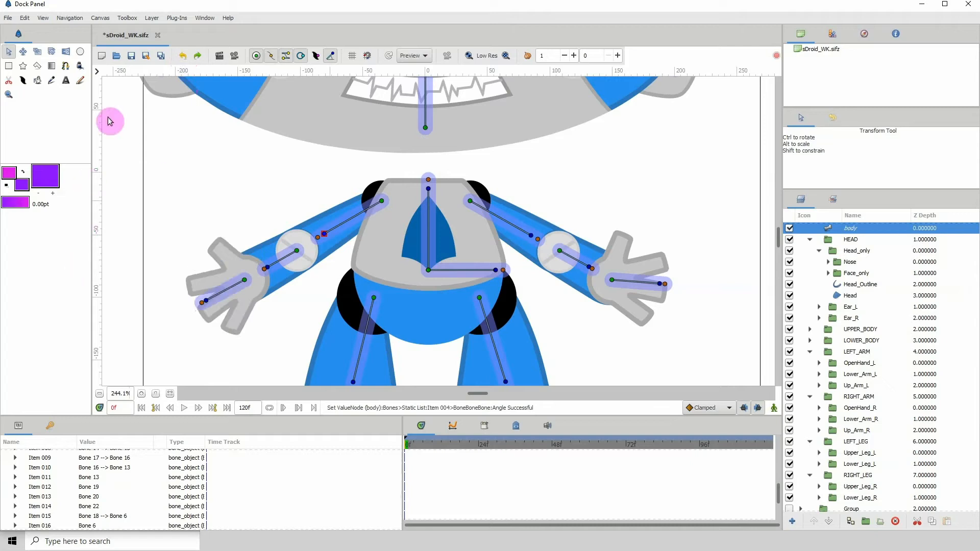
- Save the rigged character file sDroid_WK.sifz
left_click(131, 55)
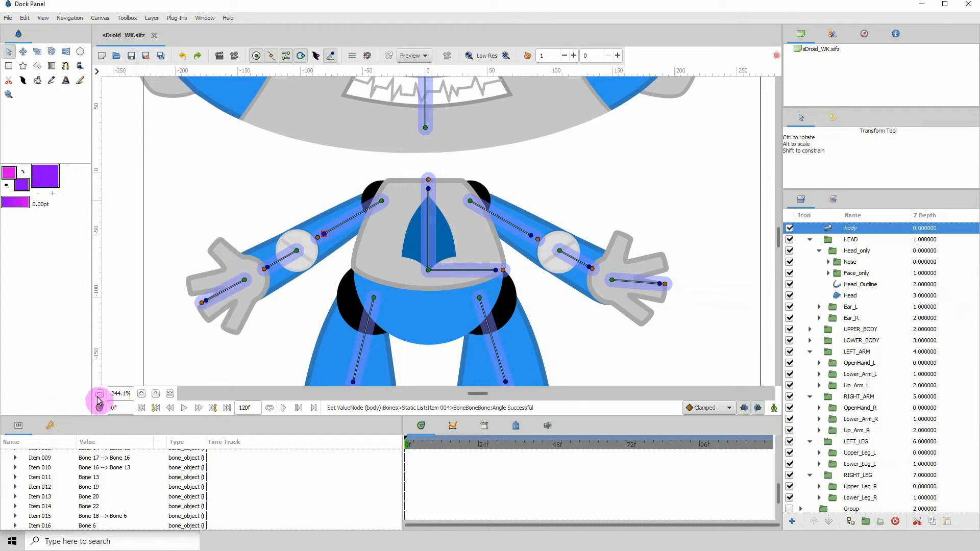
- Test the upper-body links by tilting the spine bone sideways with the whole character in view, and undo the rotation
left_click(99, 400)
left_click(98, 399)
left_click(98, 400)
left_click(99, 400)
left_click(99, 400)
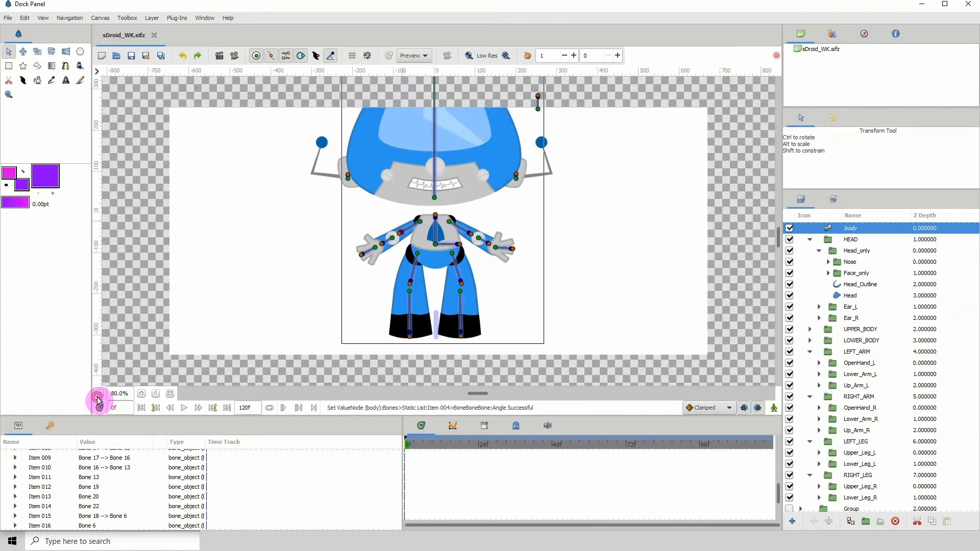
left_click_drag(282, 320, 265, 349)
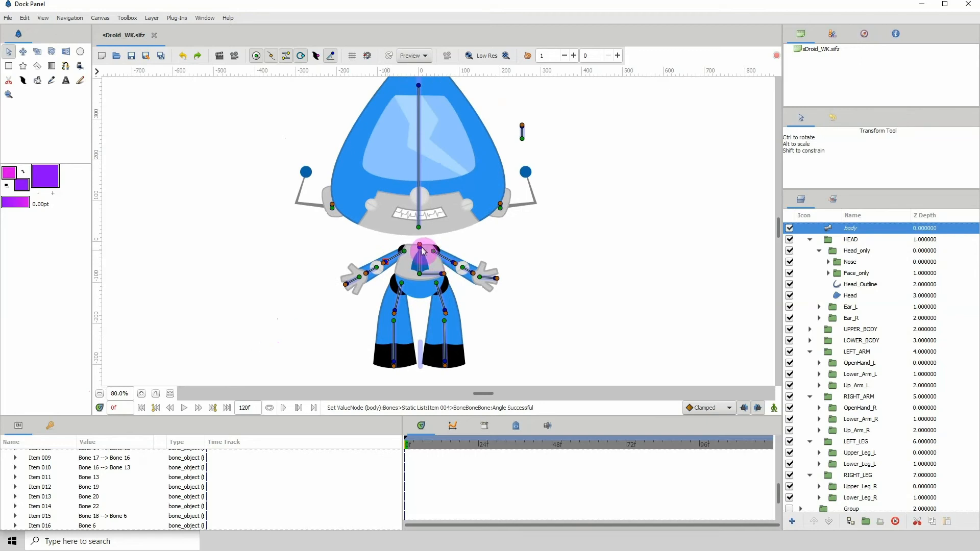
left_click_drag(421, 247, 434, 249)
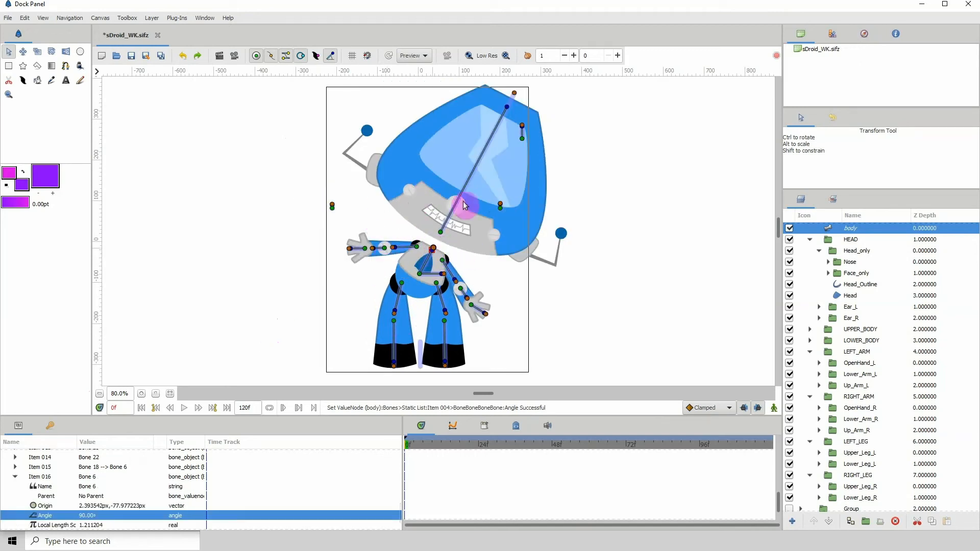
left_click(183, 56)
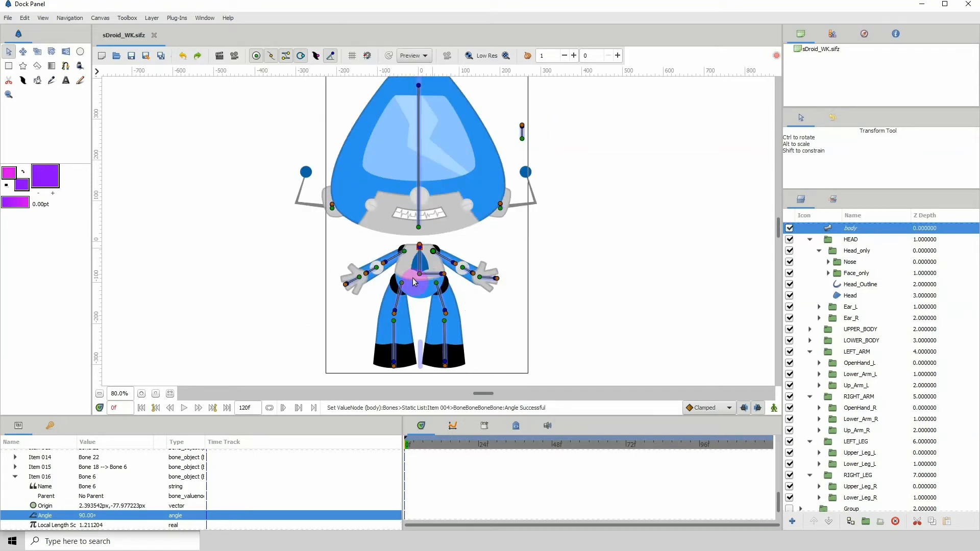
- Test the lower-body and leg links by rotating the hip bone down and up, undoing each rotation
left_click_drag(443, 274, 437, 300)
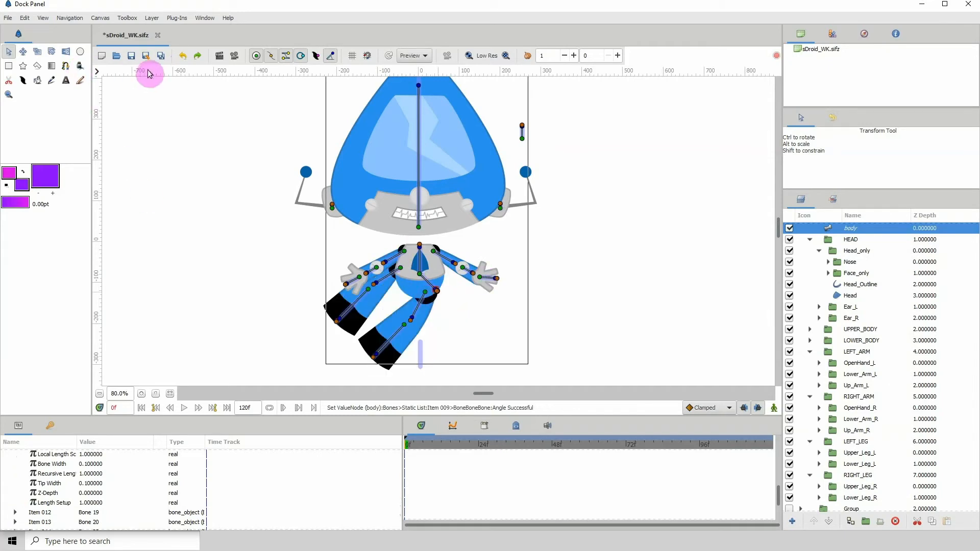
left_click(184, 57)
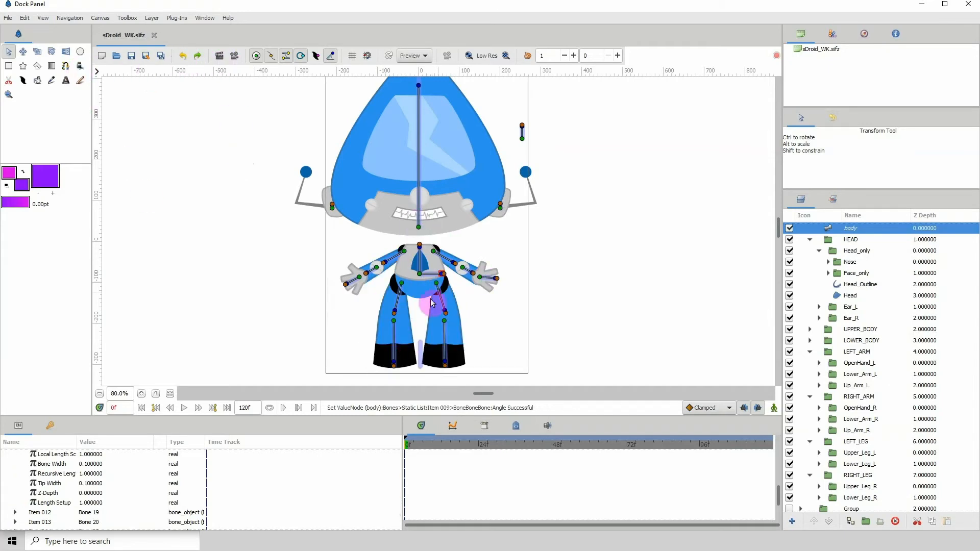
left_click_drag(442, 276, 447, 250)
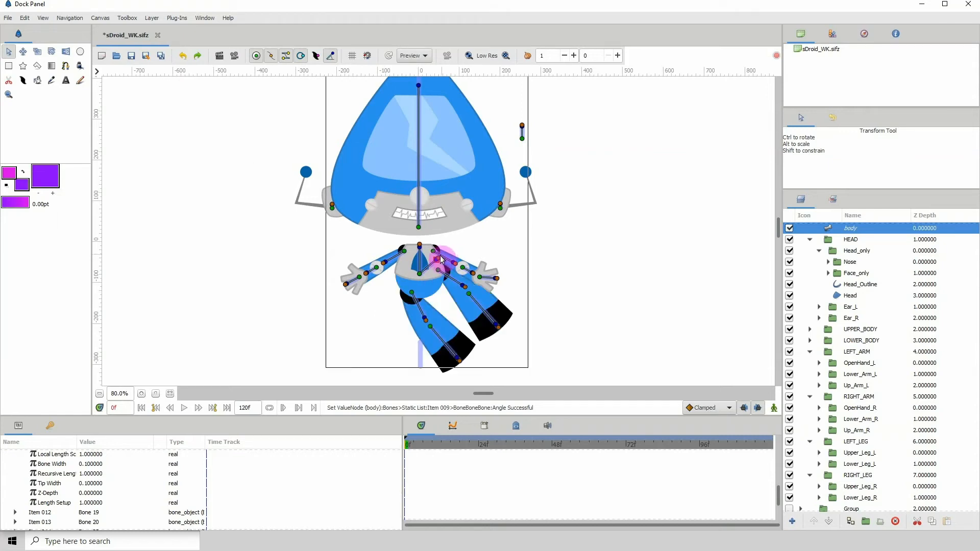
left_click(180, 56)
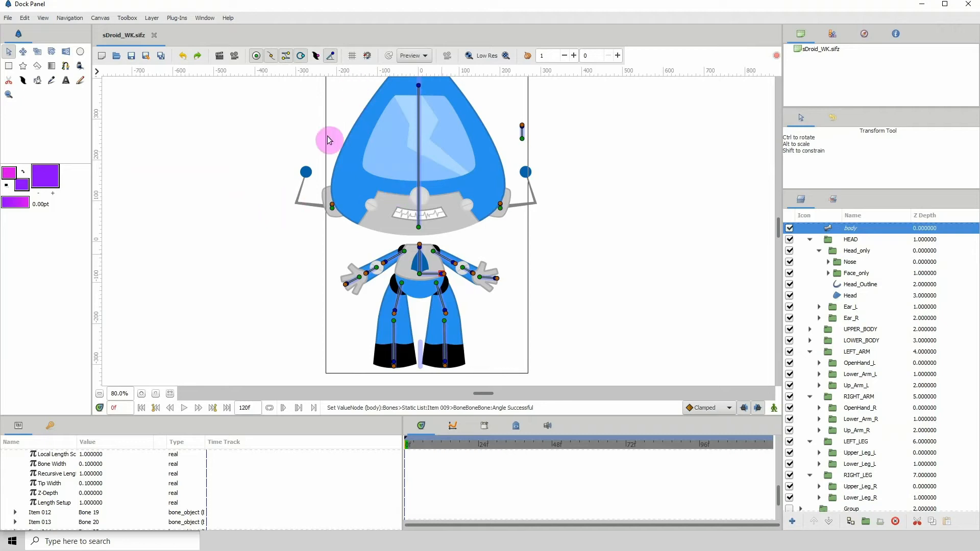
left_click(141, 394)
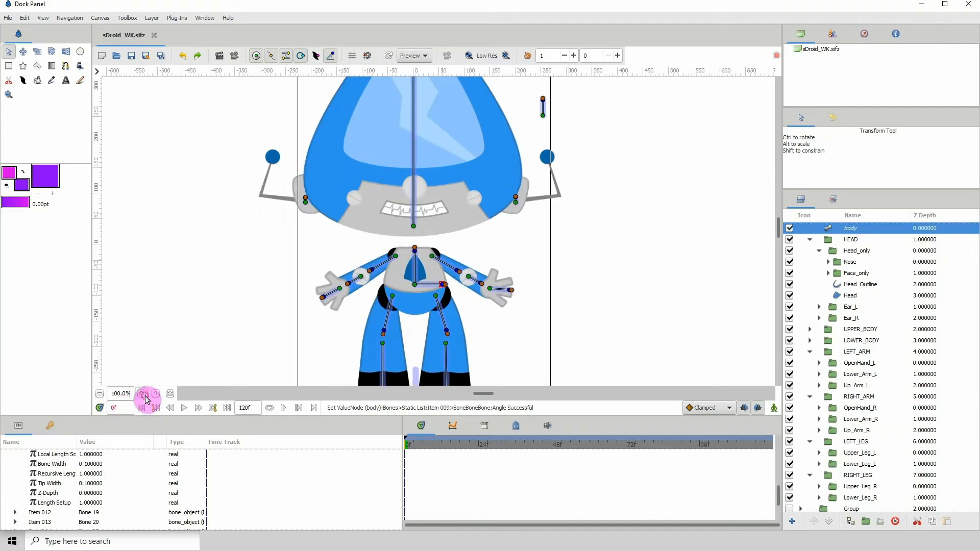
- Try stretching the forearm bone and moving the upper-arm bone's origin away from the shoulder on the same arm, undoing each change
left_click_drag(462, 193, 420, 148)
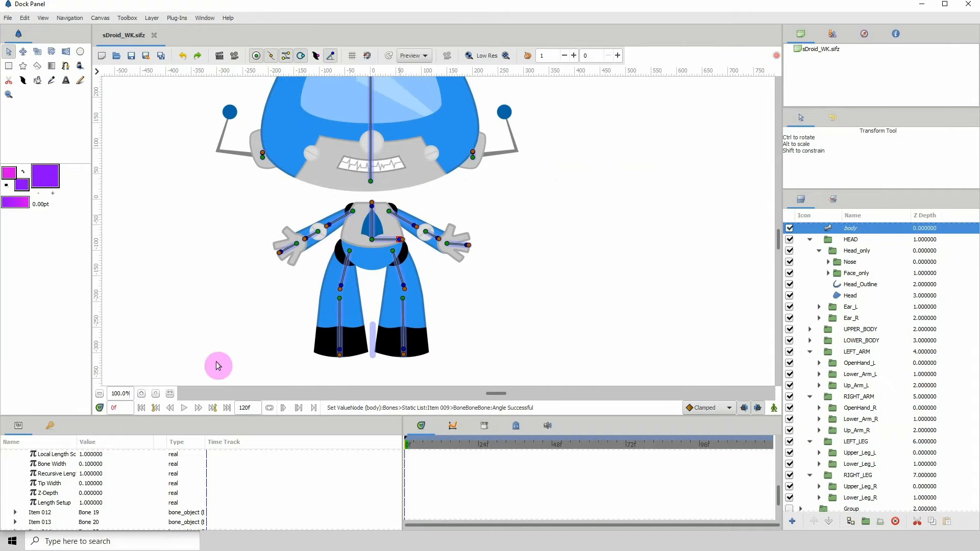
left_click(142, 395)
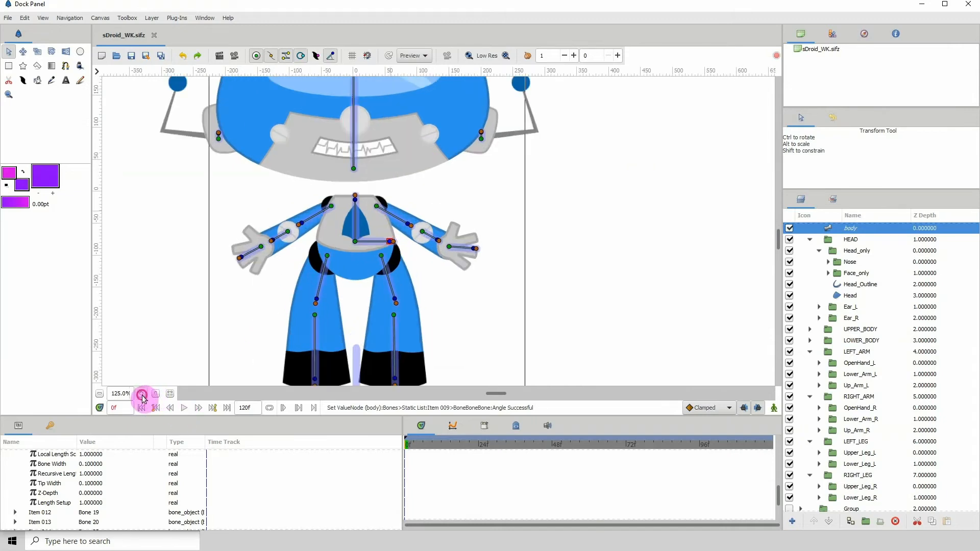
left_click(141, 394)
left_click_drag(221, 248, 241, 232)
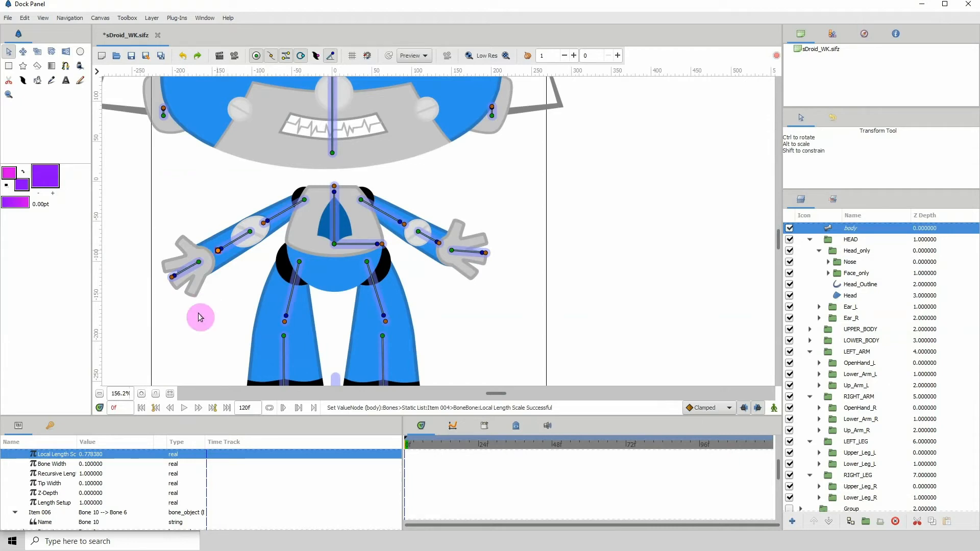
left_click(182, 57)
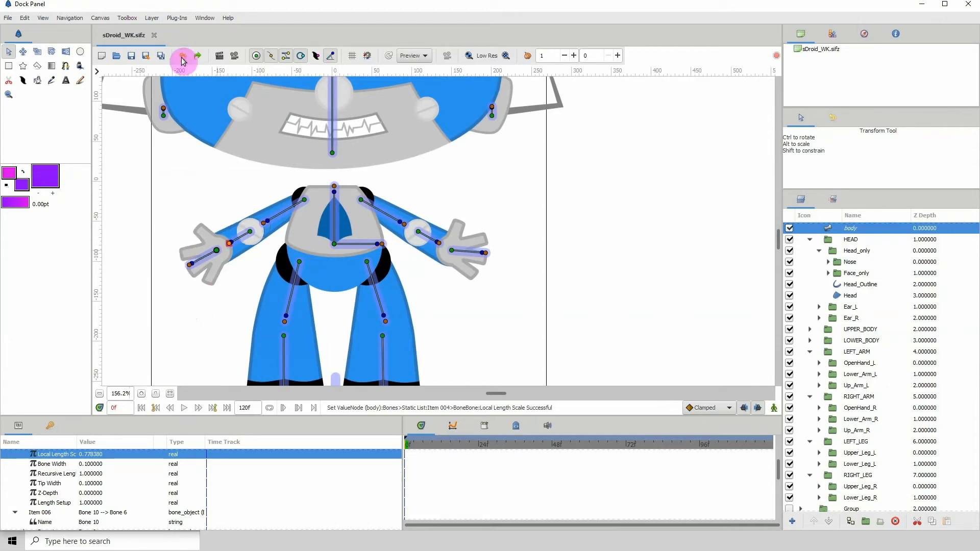
left_click_drag(305, 200, 253, 229)
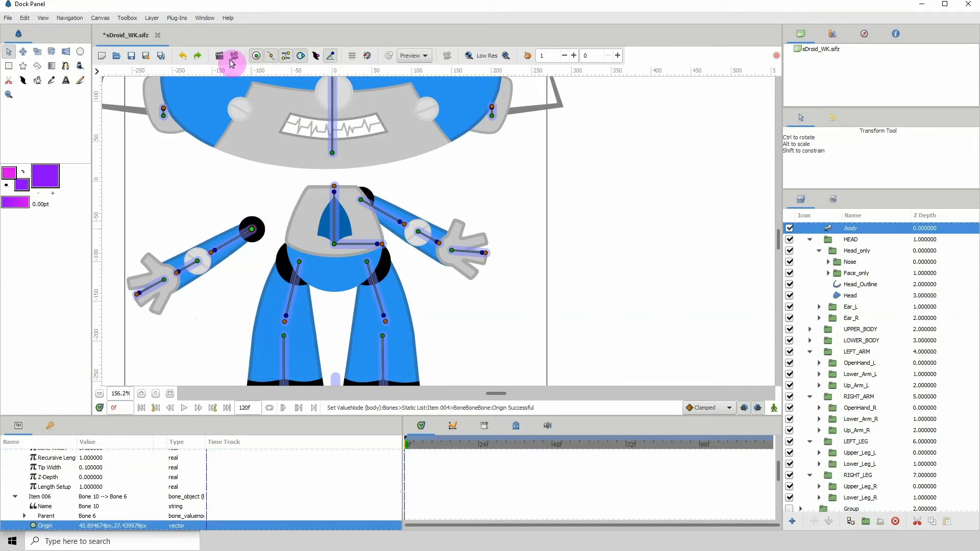
left_click(180, 55)
- Hide the position handles, check the arm, body and leg bones without them, and show the handles again
scroll(286, 205, "up", 1)
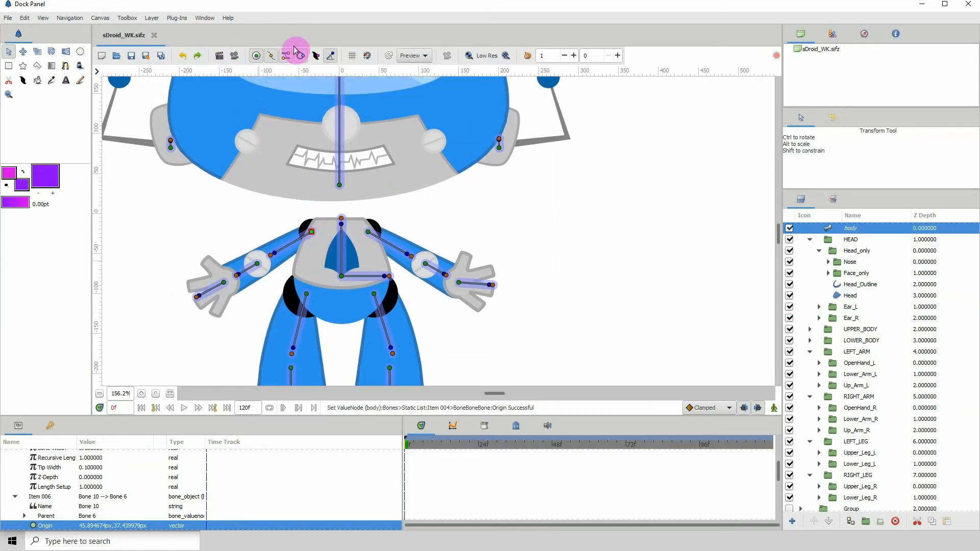
left_click(256, 56)
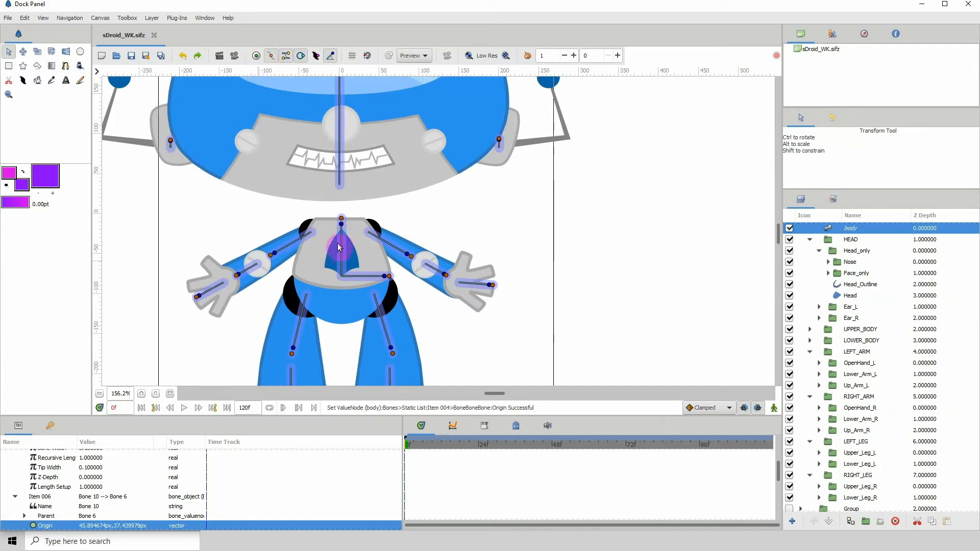
left_click(406, 236)
scroll(365, 274, "down", 3)
scroll(371, 215, "left", 1)
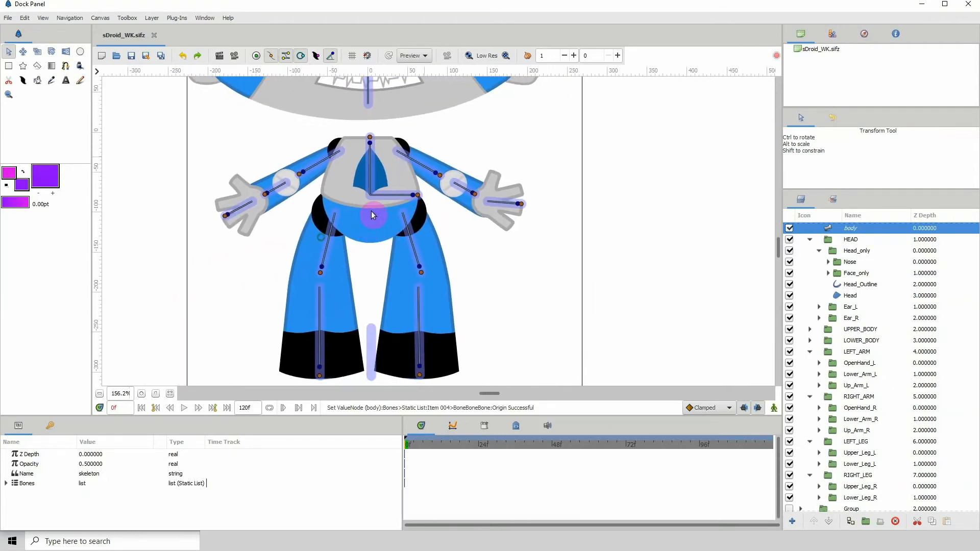
scroll(361, 219, "up", 2)
scroll(351, 230, "down", 3)
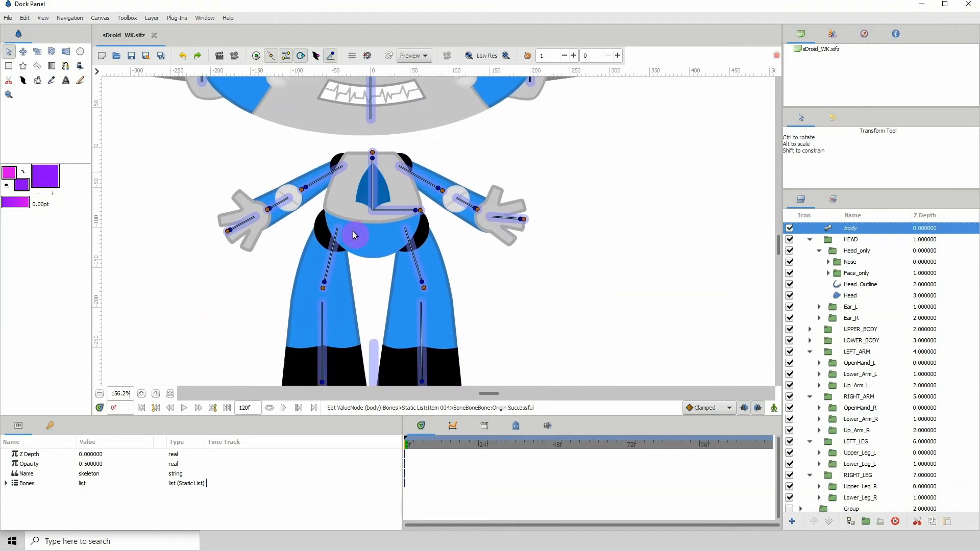
scroll(357, 256, "down", 1)
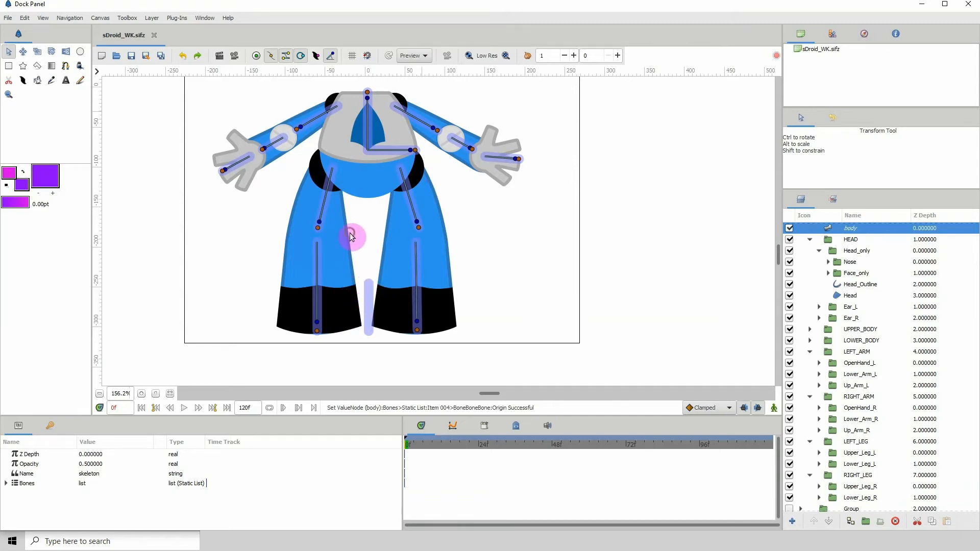
scroll(351, 236, "up", 1)
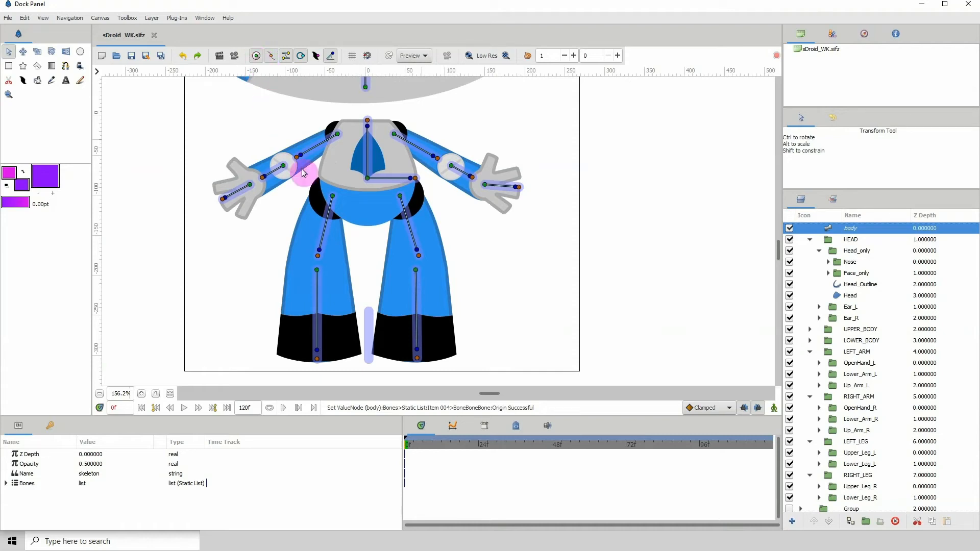
left_click(258, 57)
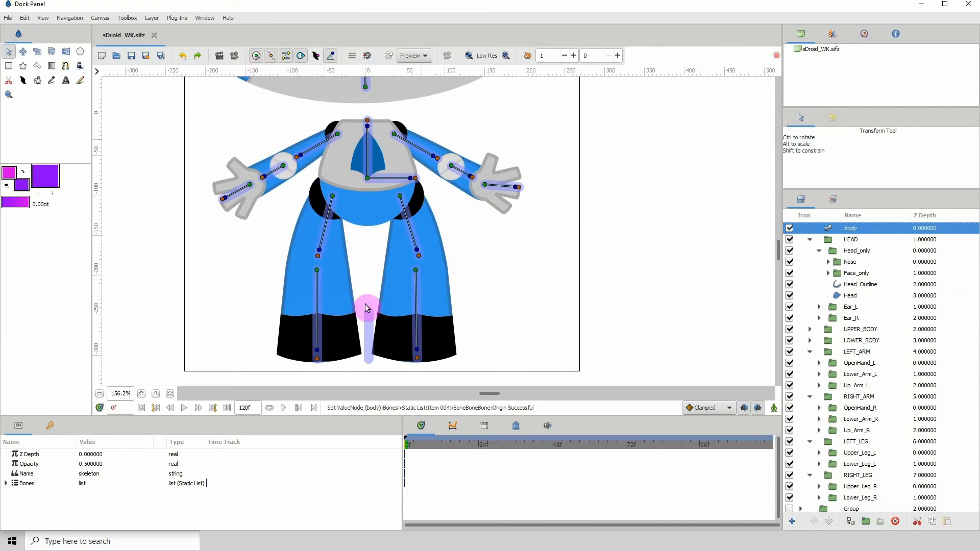
- Select the master skeleton layer together with the whole sDroid group
scroll(240, 332, "up", 2)
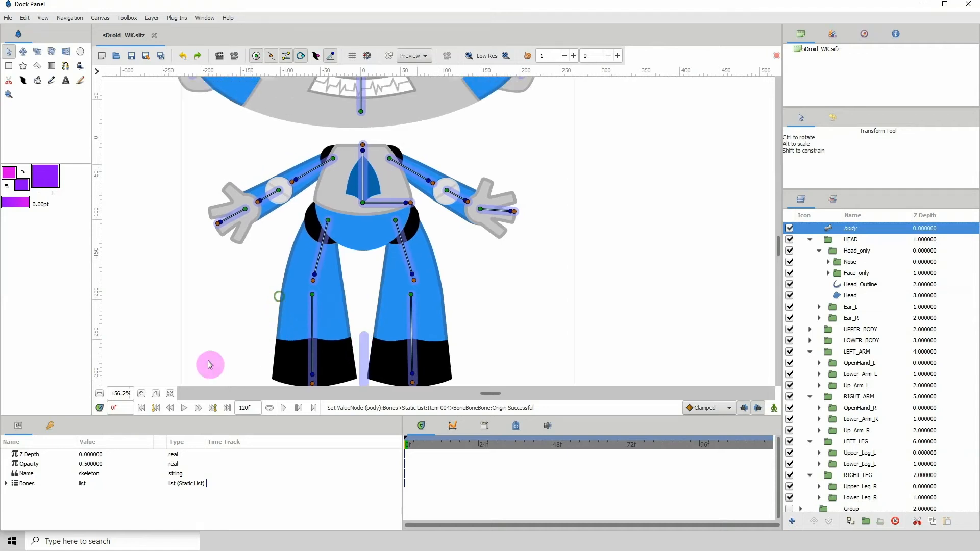
left_click(99, 394)
left_click(100, 394)
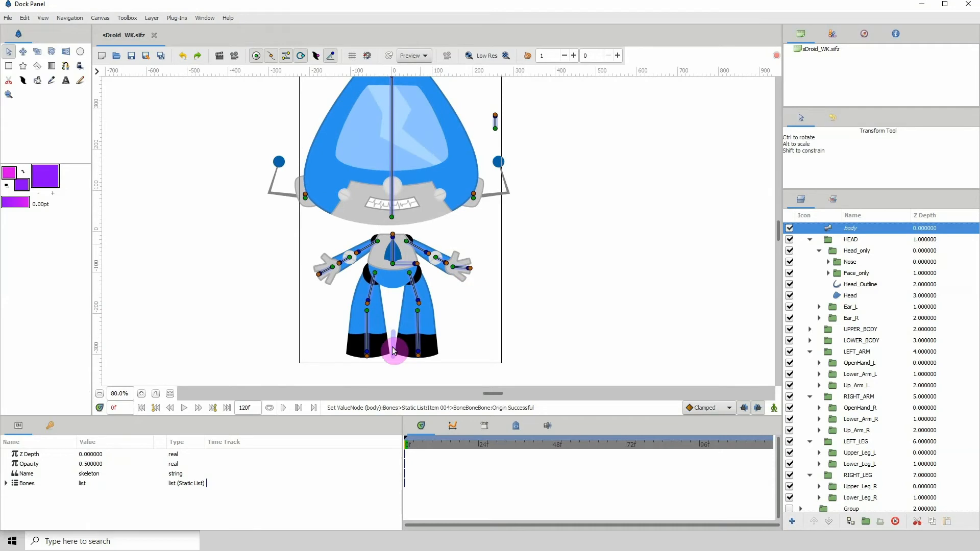
left_click(855, 242)
key("Up")
key("Up")
key("Up")
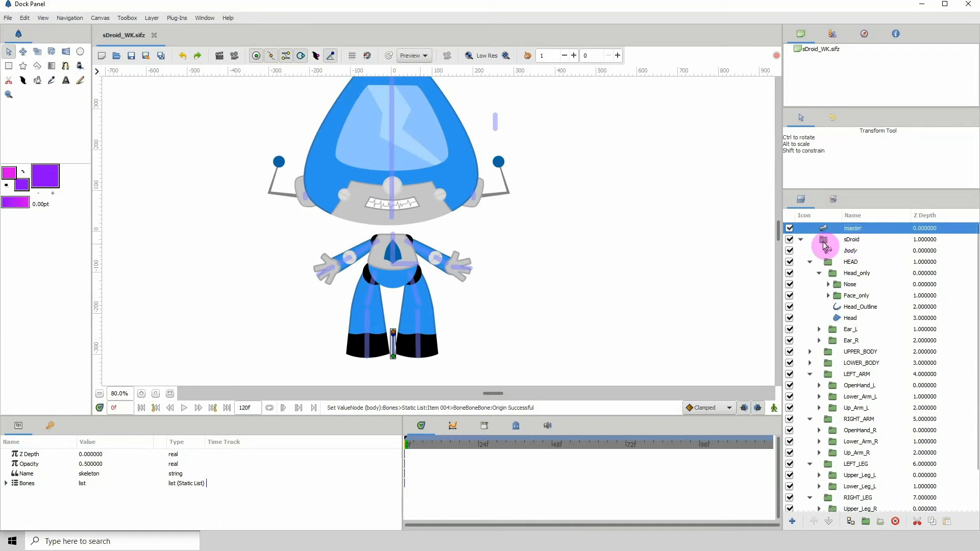
left_click(850, 244, "ctrl")
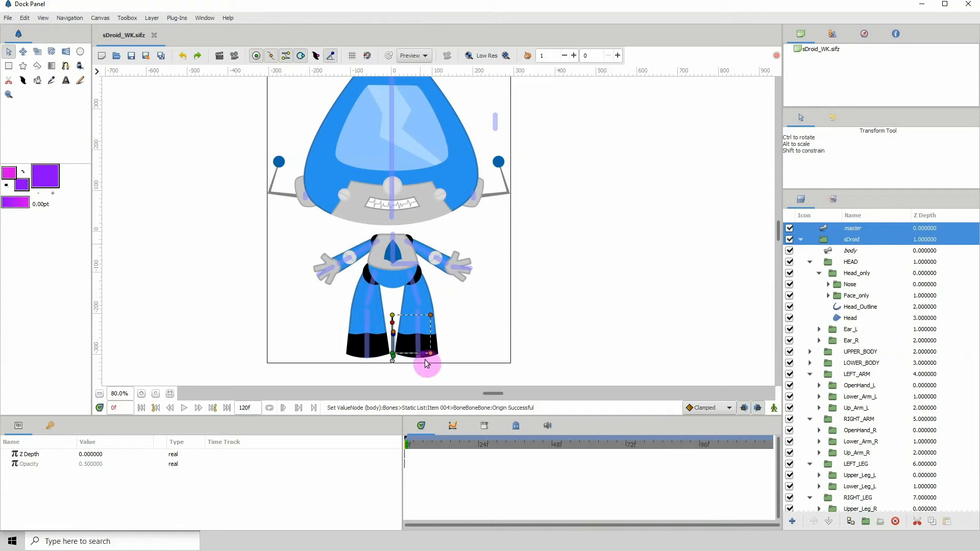
left_click(141, 395)
left_click(142, 394)
left_click(141, 394)
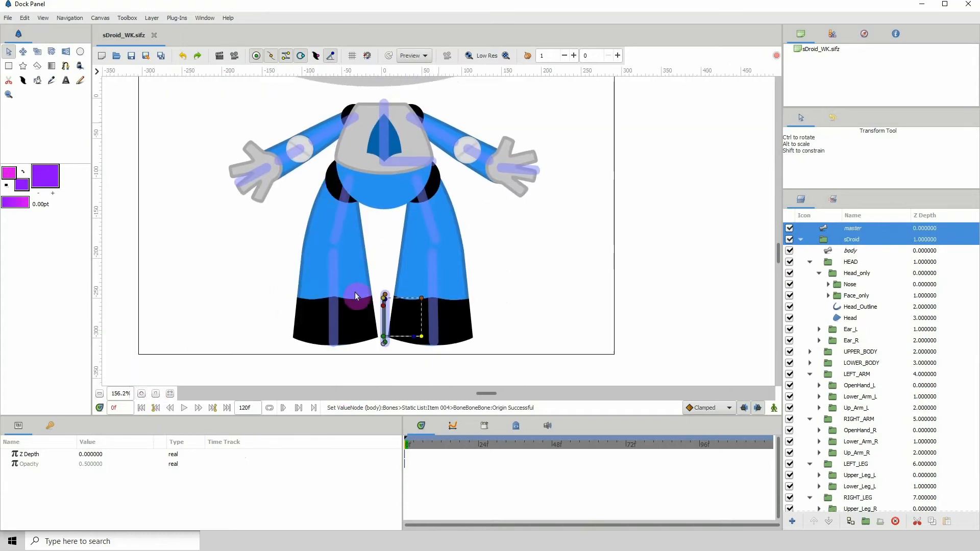
- Link the sDroid group's transformation handles to the master bone between the feet, and clear the selection
left_click(141, 394)
left_click(142, 393)
left_click(142, 394)
left_click_drag(237, 336, 278, 236)
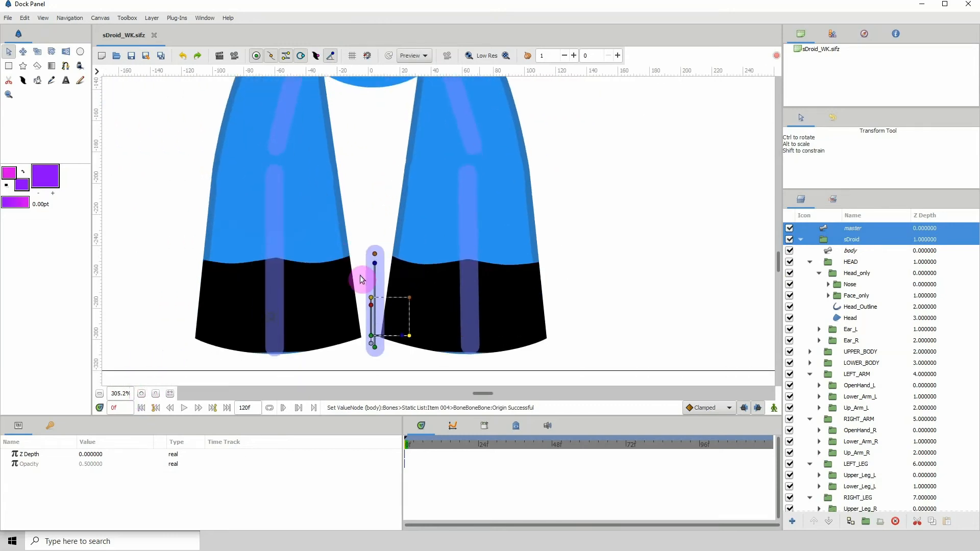
right_click(374, 263)
left_click(391, 298)
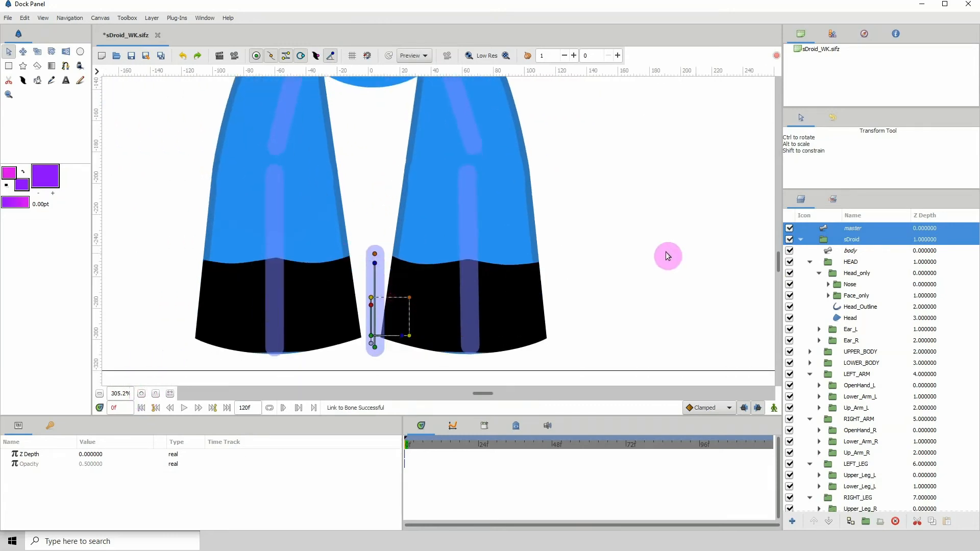
left_click(623, 260)
- Test the master skeleton by moving its bone's origin to the right of the canvas centre, and undo the move
left_click(99, 394)
left_click(100, 393)
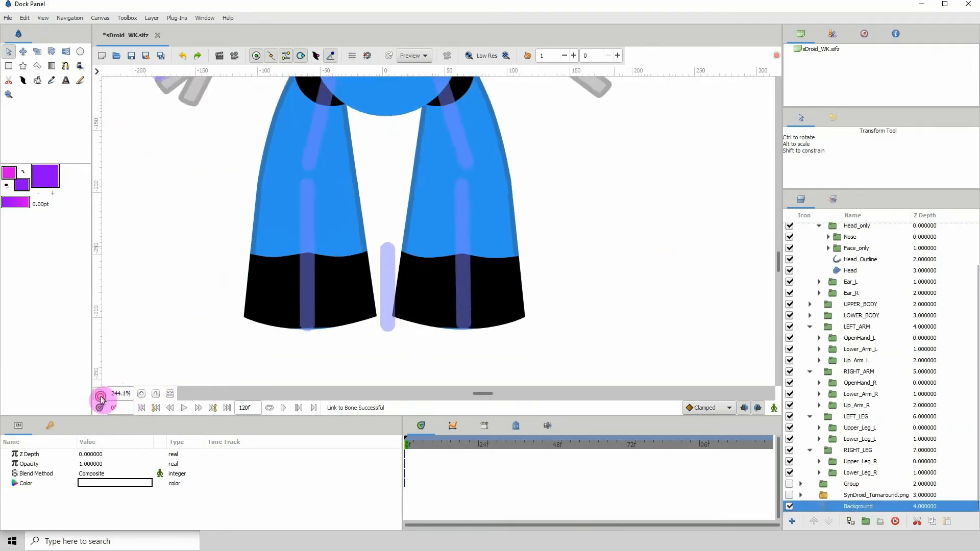
left_click(99, 393)
left_click(99, 394)
left_click(100, 393)
left_click(99, 394)
scroll(324, 235, "up", 3)
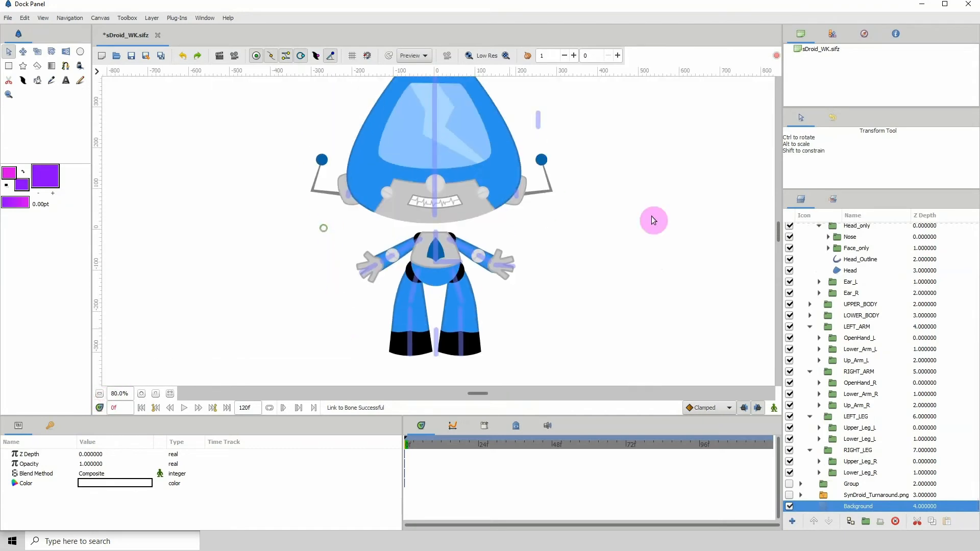
left_click(436, 340)
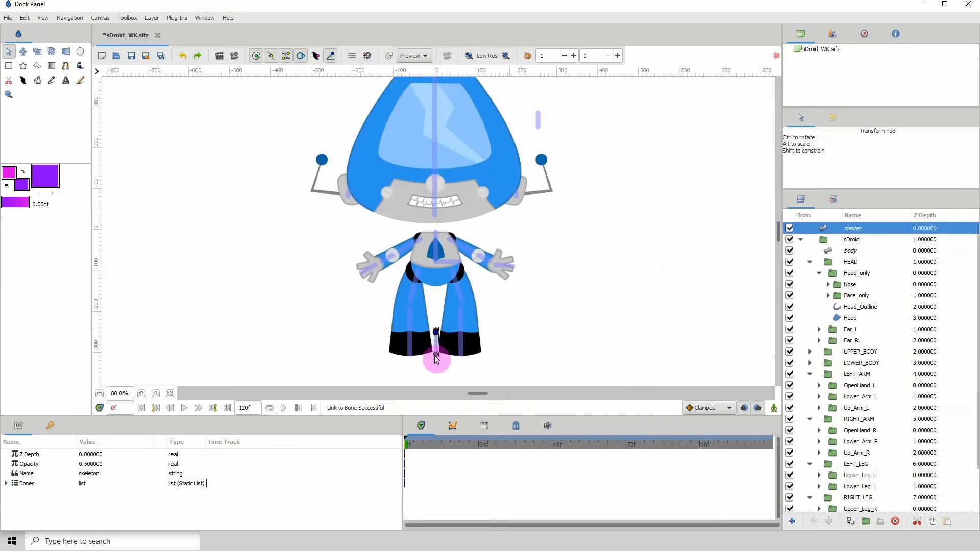
left_click_drag(435, 341, 578, 327)
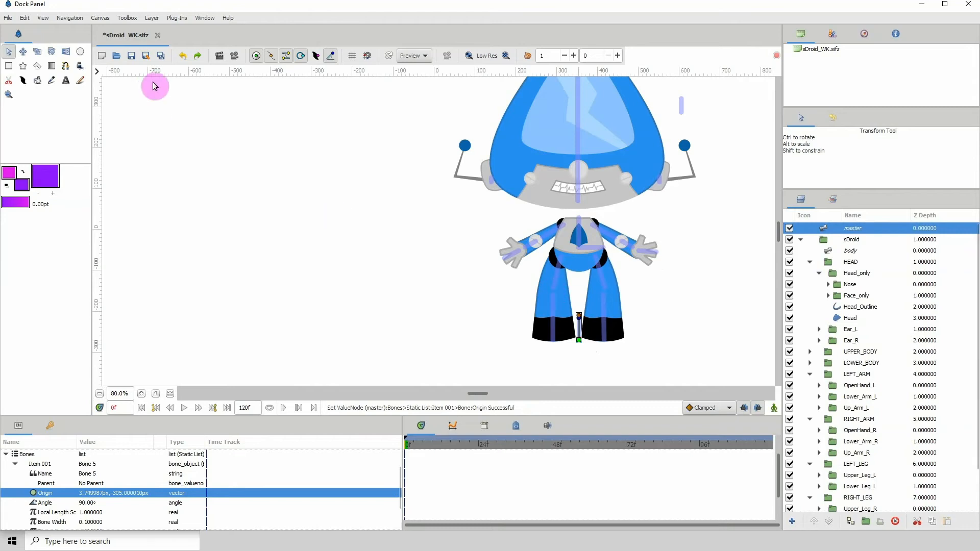
left_click(182, 55)
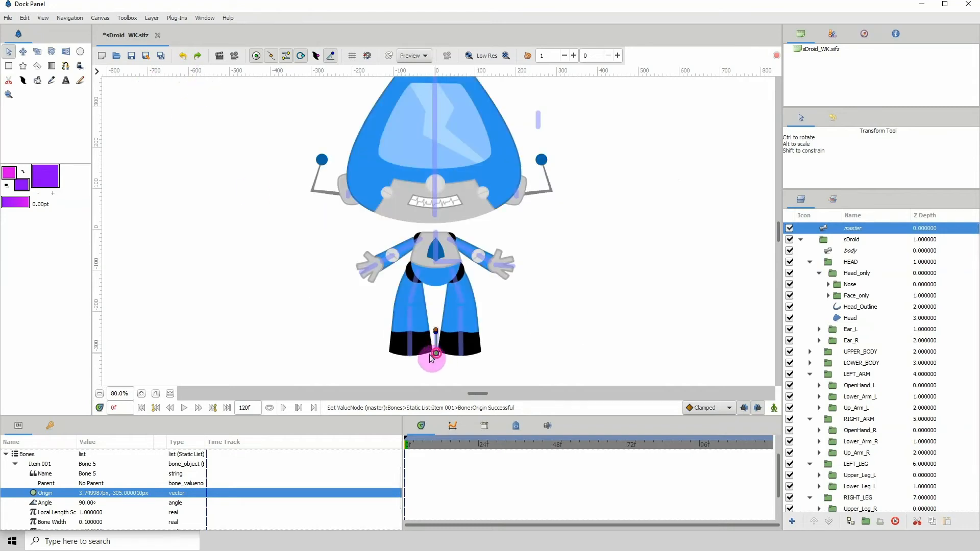
- Move the master bone's origin so the whole character stands left of the canvas centre, at about x = -300
left_click_drag(440, 356, 325, 381)
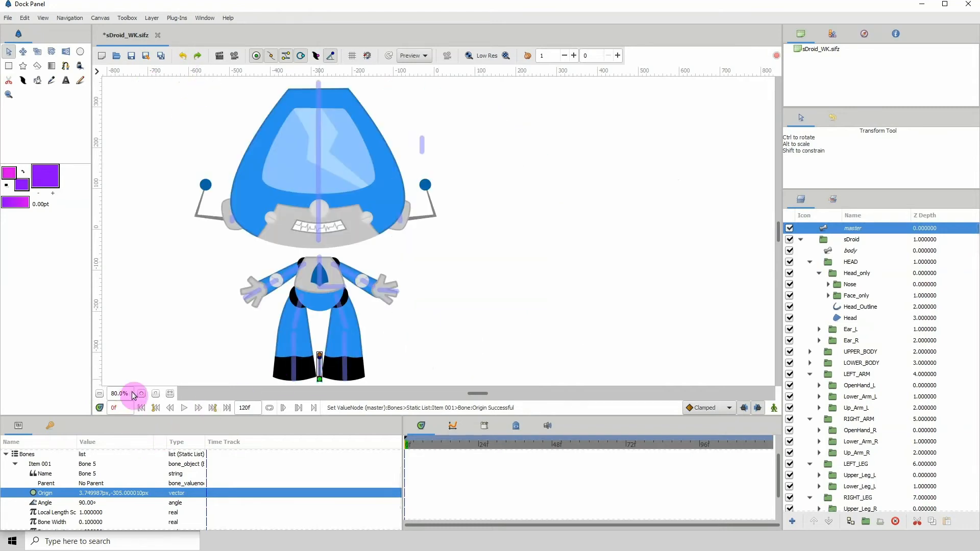
left_click(100, 395)
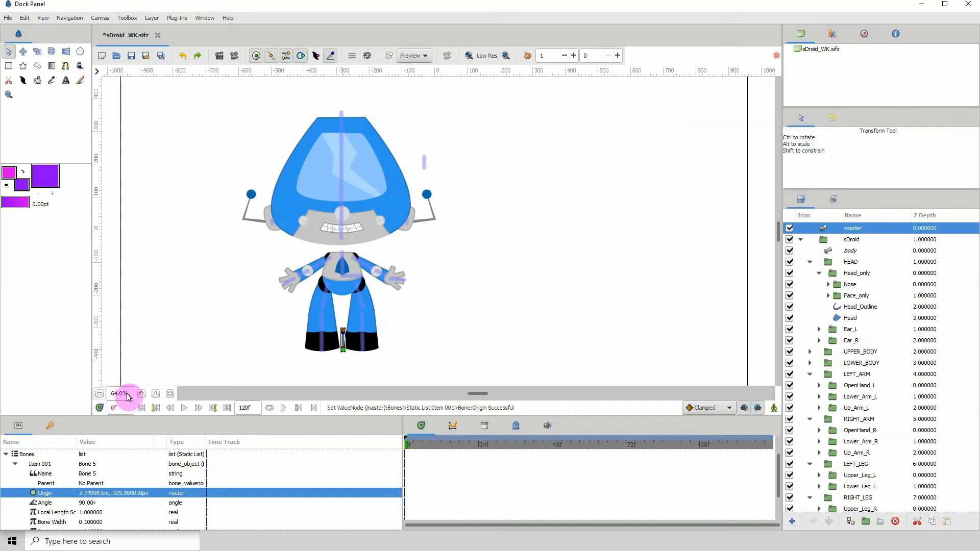
left_click(142, 394)
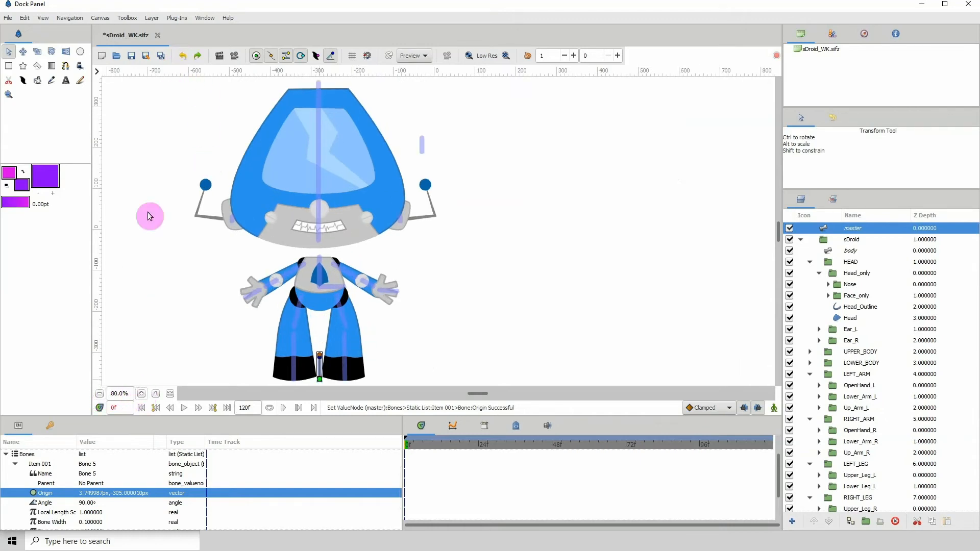
left_click(141, 394)
left_click_drag(222, 337, 333, 286)
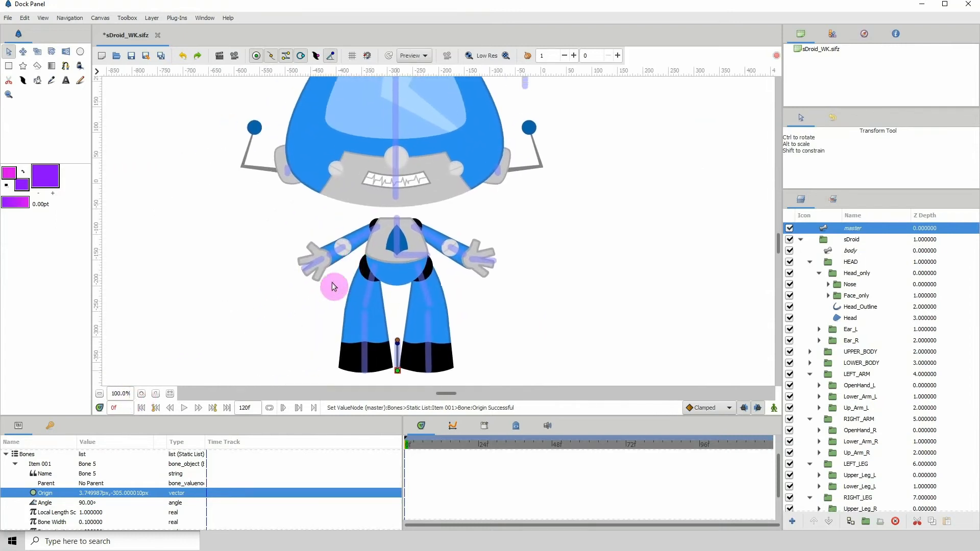
left_click_drag(217, 305, 223, 347)
left_click(99, 396)
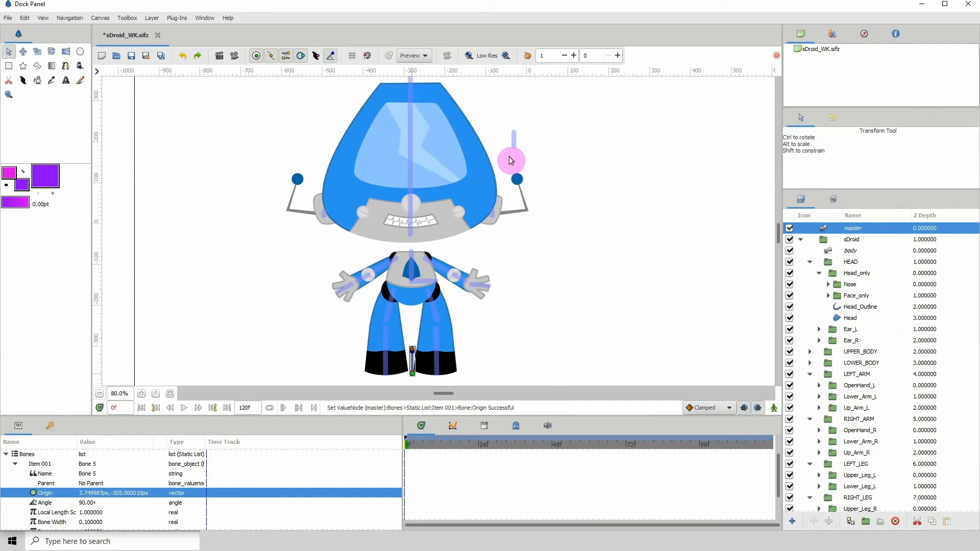
- Test the small body-skeleton bone beside the head by moving it up and to the right, and undo the move
left_click(515, 140)
left_click_drag(515, 145, 581, 127)
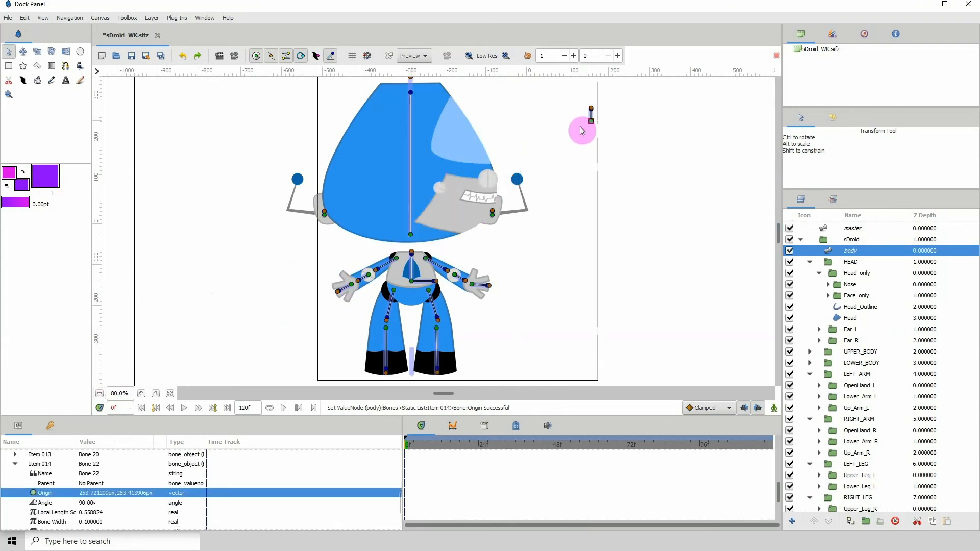
left_click(188, 58)
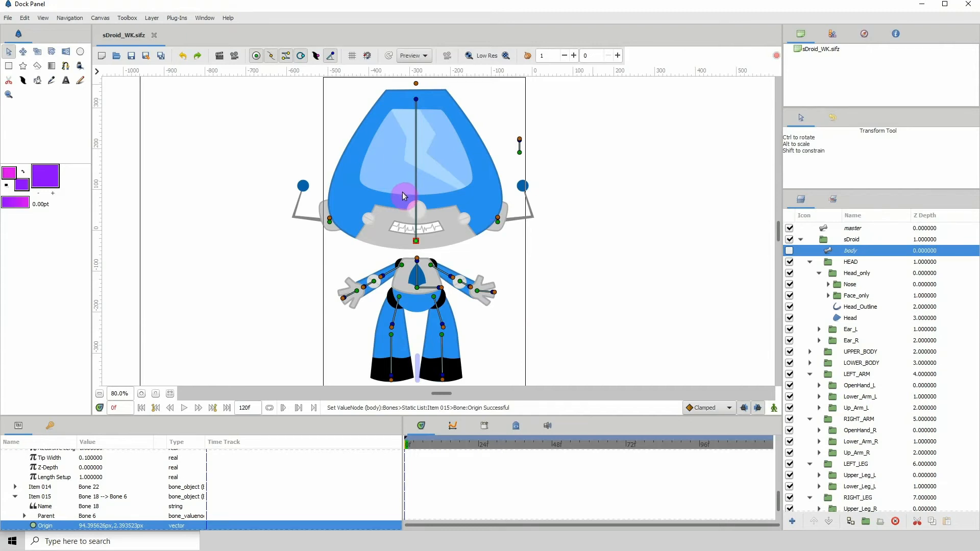
- Disconnect the Ear_L group's transformation from its bone in the body skeleton
left_click(142, 394)
left_click(142, 394)
left_click_drag(341, 253, 332, 301)
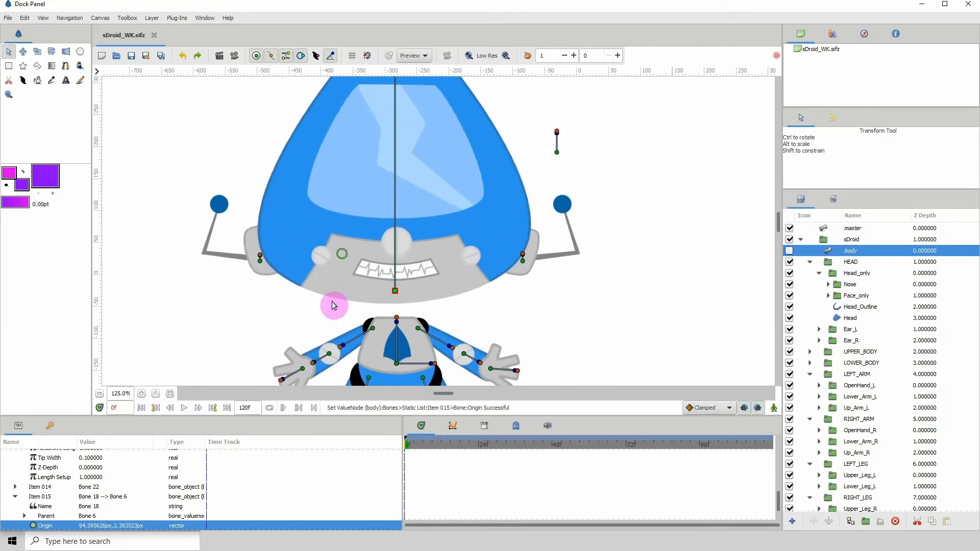
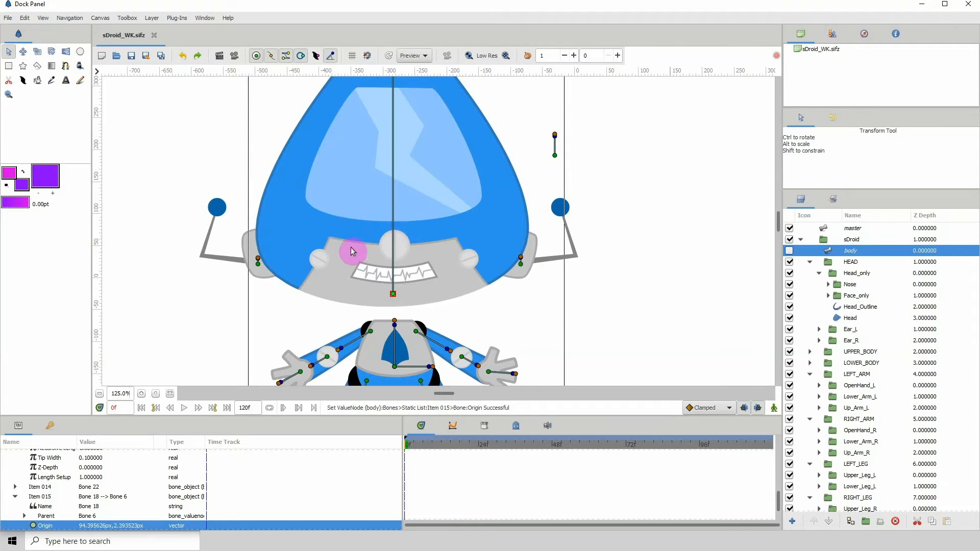
left_click_drag(391, 268, 379, 301)
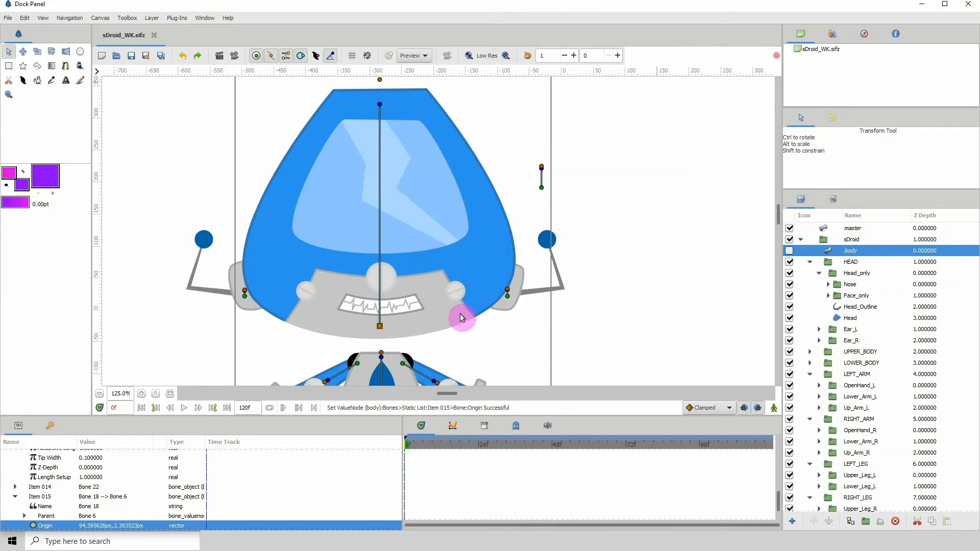
left_click(509, 297)
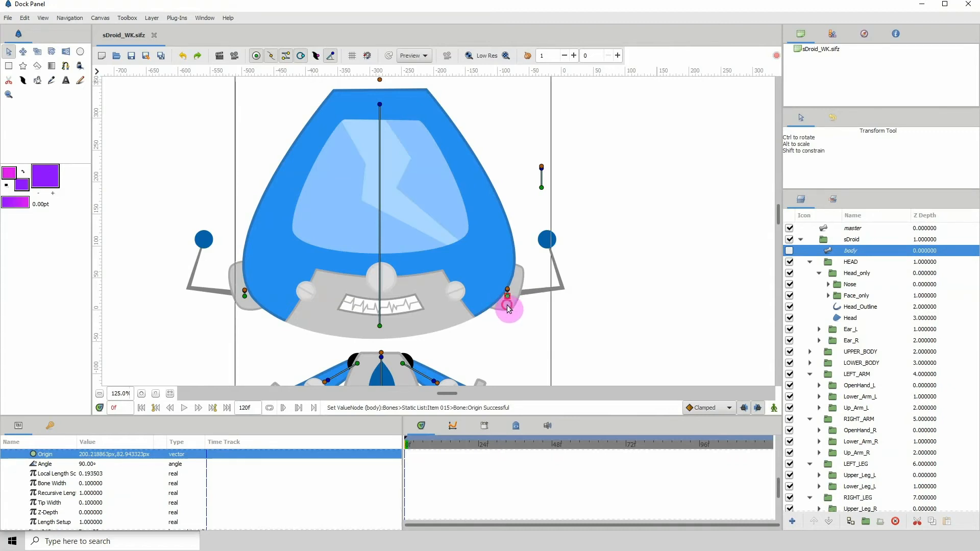
left_click(508, 306)
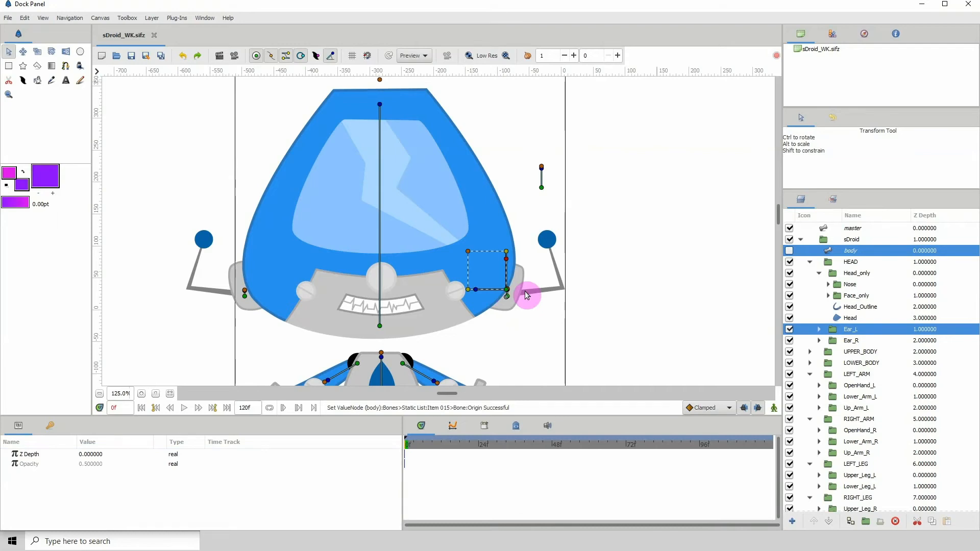
right_click(507, 292)
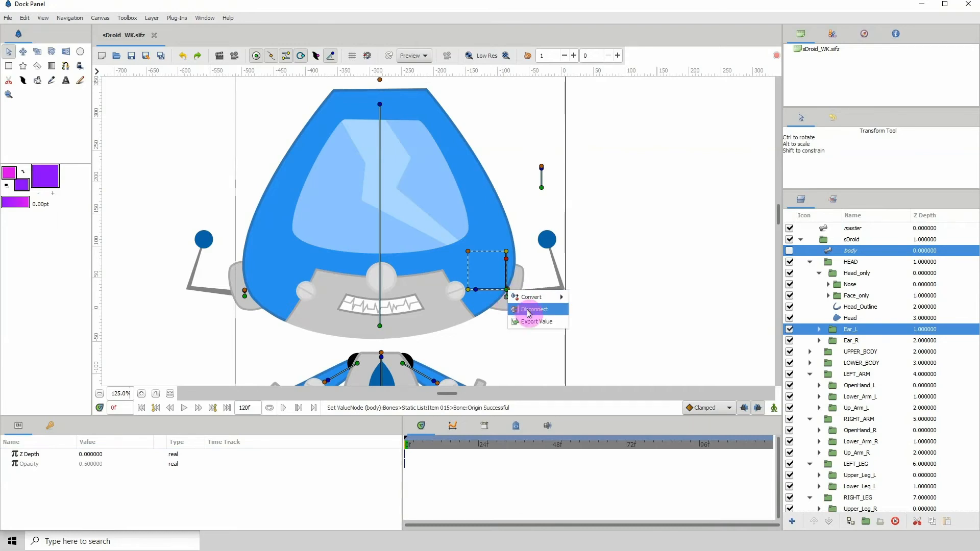
left_click(526, 313)
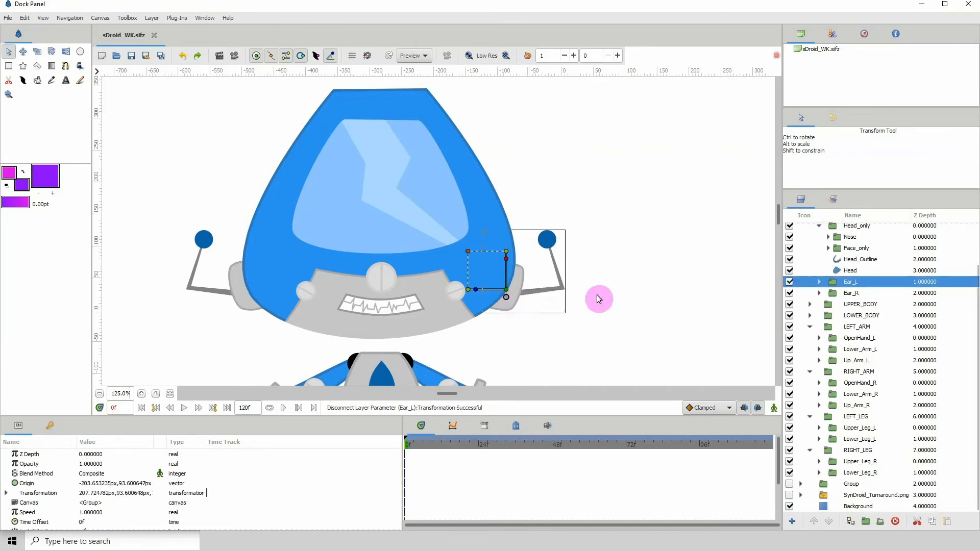
- Test the Ear_L disconnection by moving the body skeleton's bone at that ear below the head, and undo the move
scroll(853, 225, "up", 1)
left_click(851, 228)
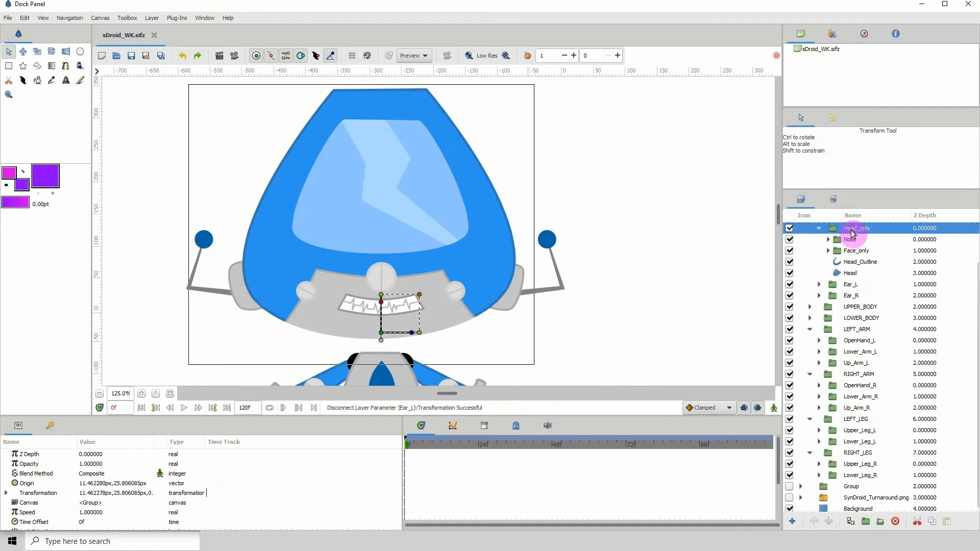
scroll(852, 233, "up", 3)
left_click(852, 228)
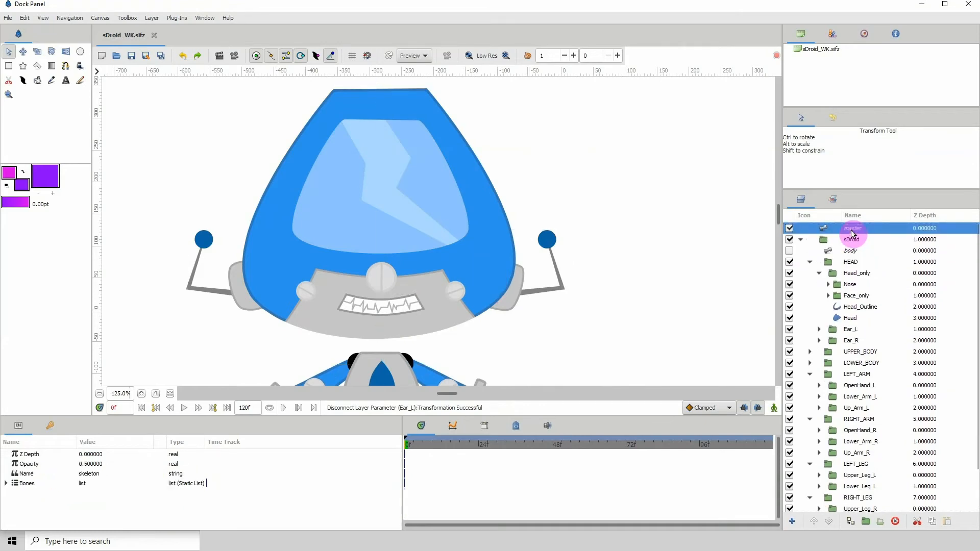
left_click(847, 251)
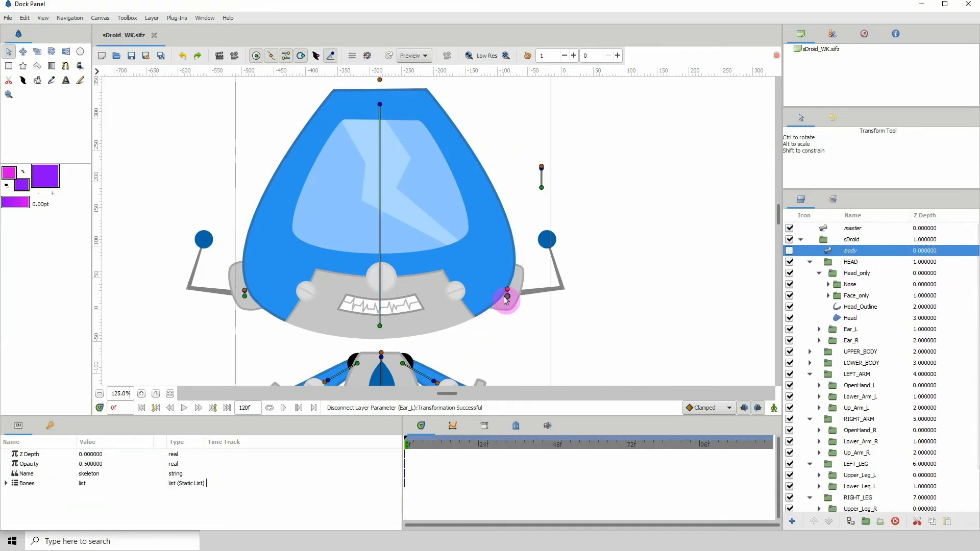
left_click_drag(506, 296, 520, 326)
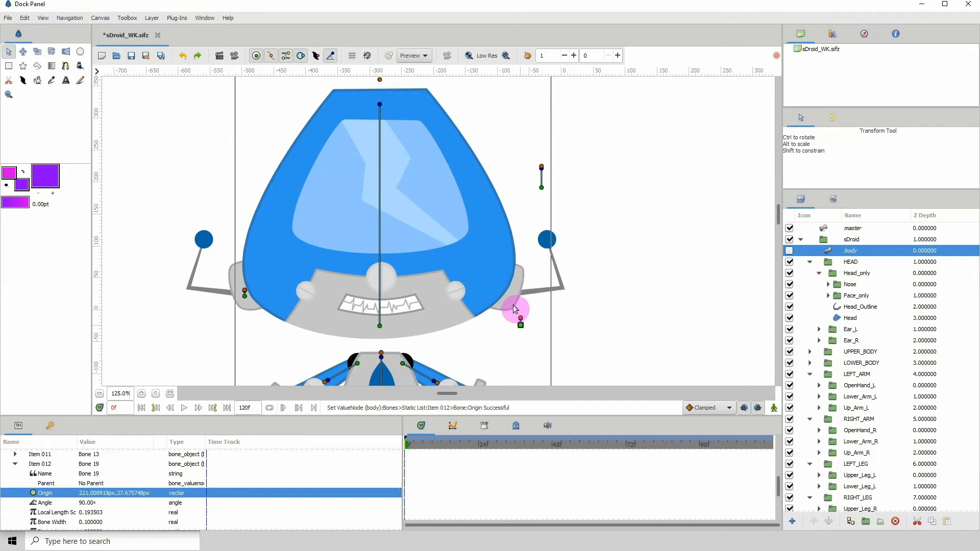
left_click(182, 56)
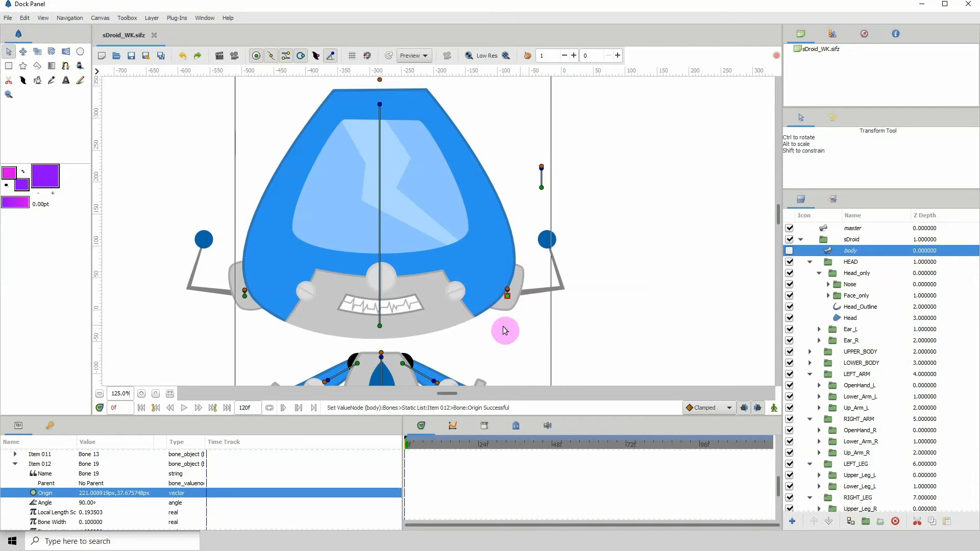
- Disconnect the Ear_R group's transformation from its bone in the body skeleton, and clear the selection
left_click(245, 297)
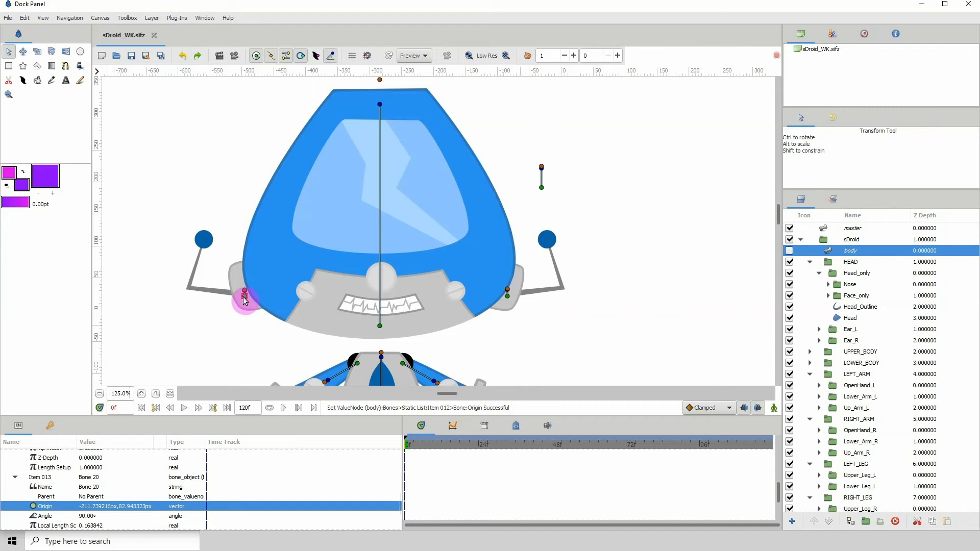
left_click(248, 307)
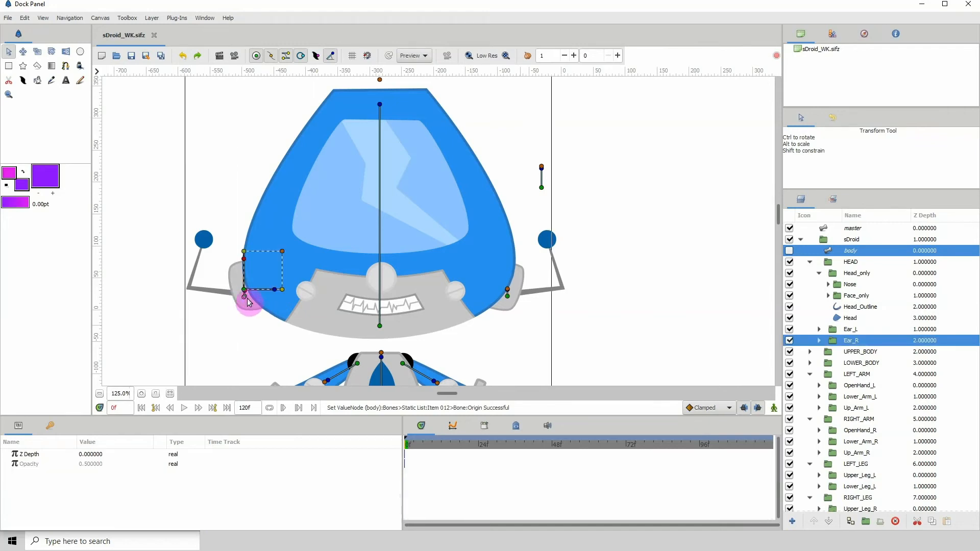
right_click(243, 292)
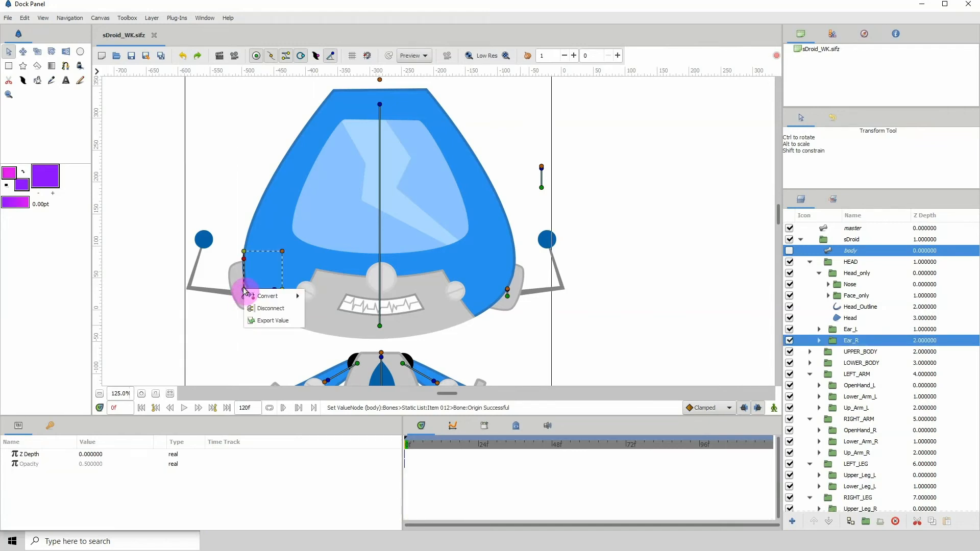
left_click(269, 310)
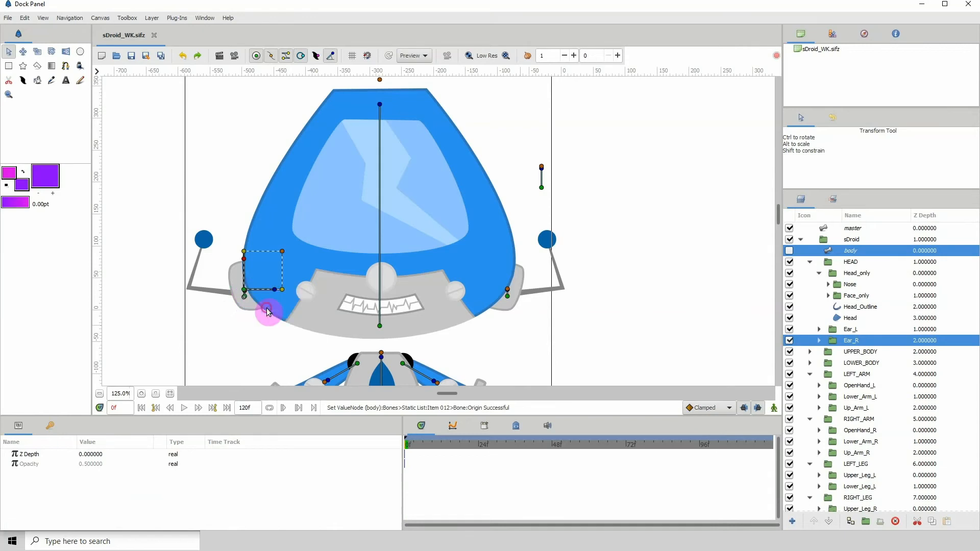
left_click(226, 326)
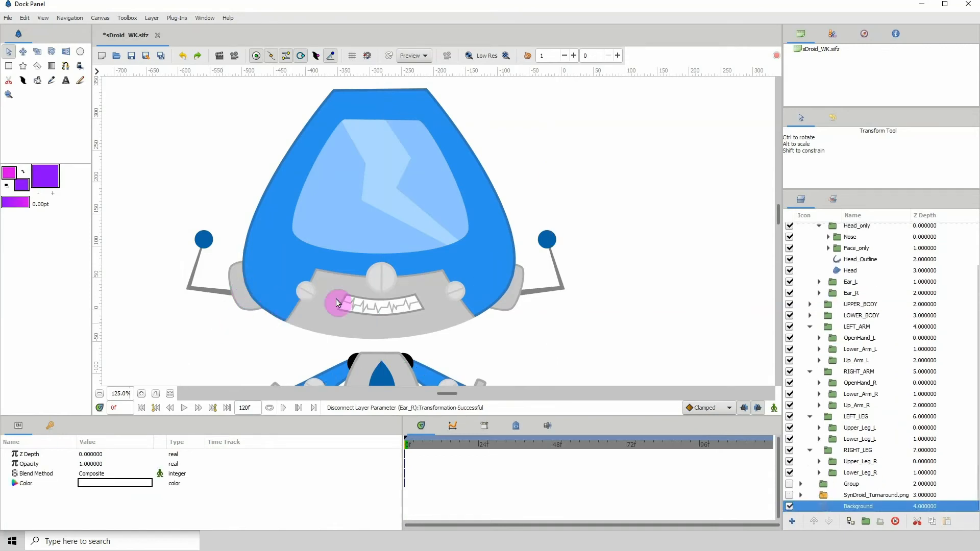
- Test the Ear_R disconnection by moving the body skeleton's bone at that ear below the head, and undo the move
left_click(861, 231)
scroll(861, 231, "up", 2)
left_click(861, 230)
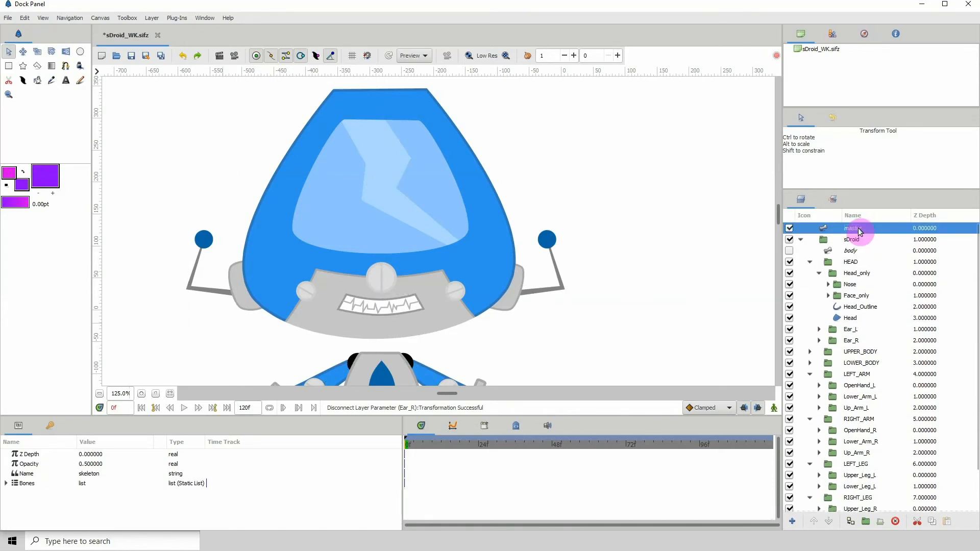
left_click(851, 251)
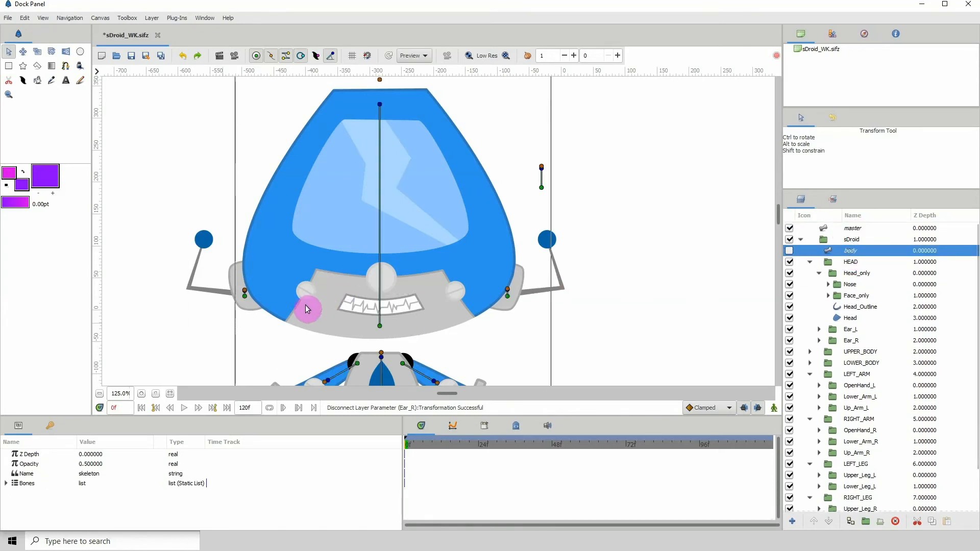
left_click_drag(246, 302, 231, 325)
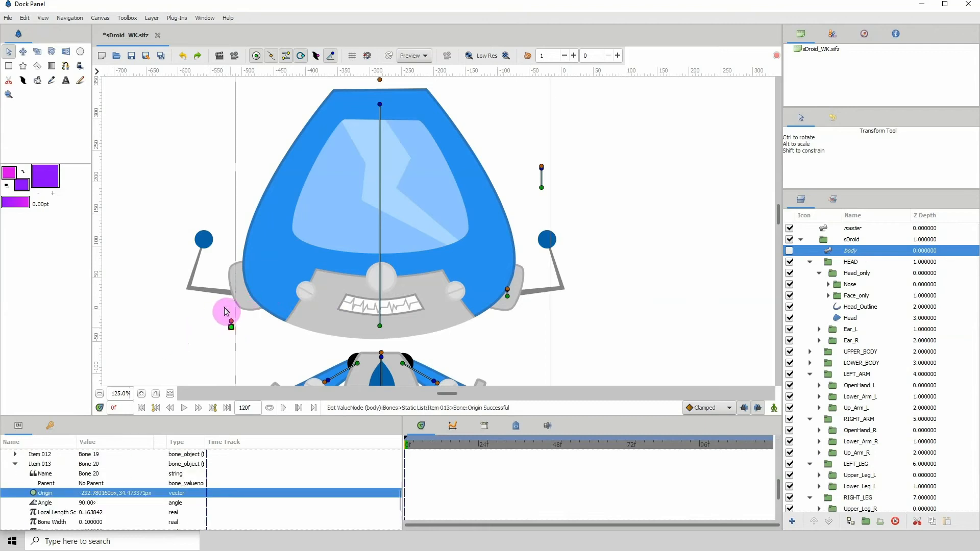
left_click(180, 61)
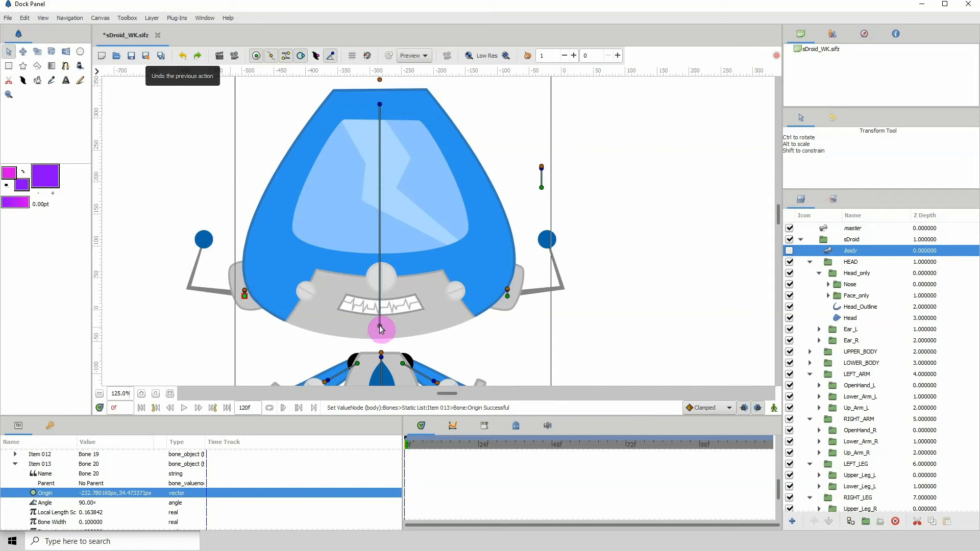
- Move the body skeleton's head bone slightly to identify it, and undo the move
left_click_drag(381, 329, 380, 324)
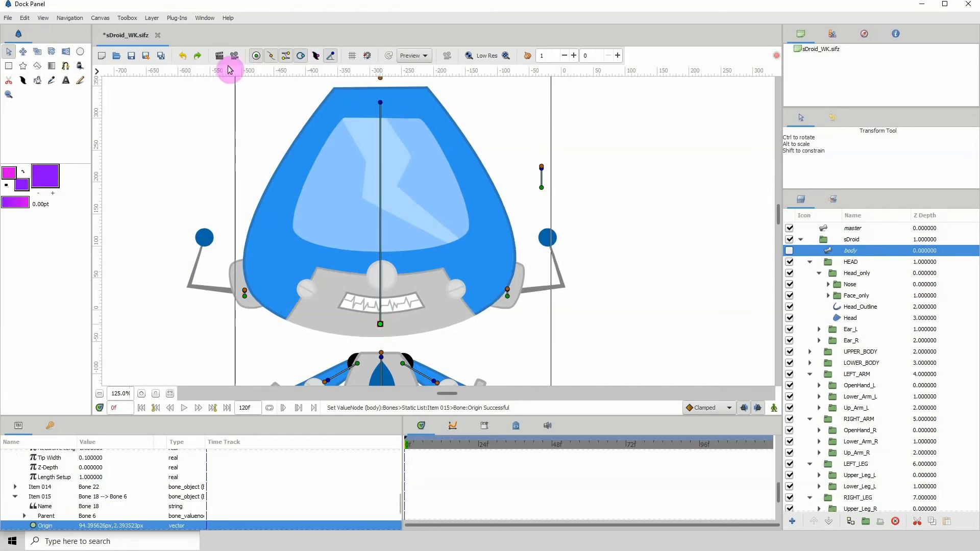
left_click(184, 56)
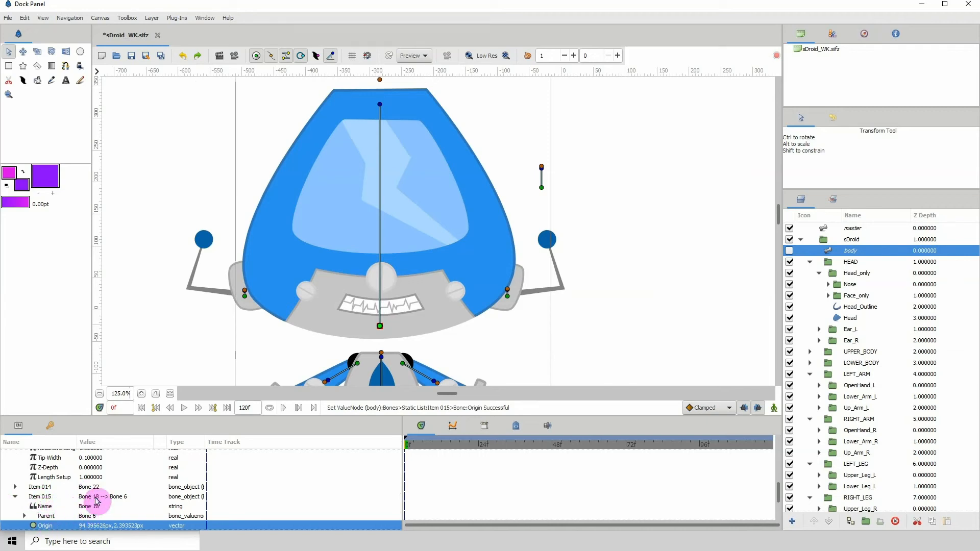
- Set the parent of the Ear_R bone (Bone 20) in the body skeleton to Bone 18
left_click(245, 297)
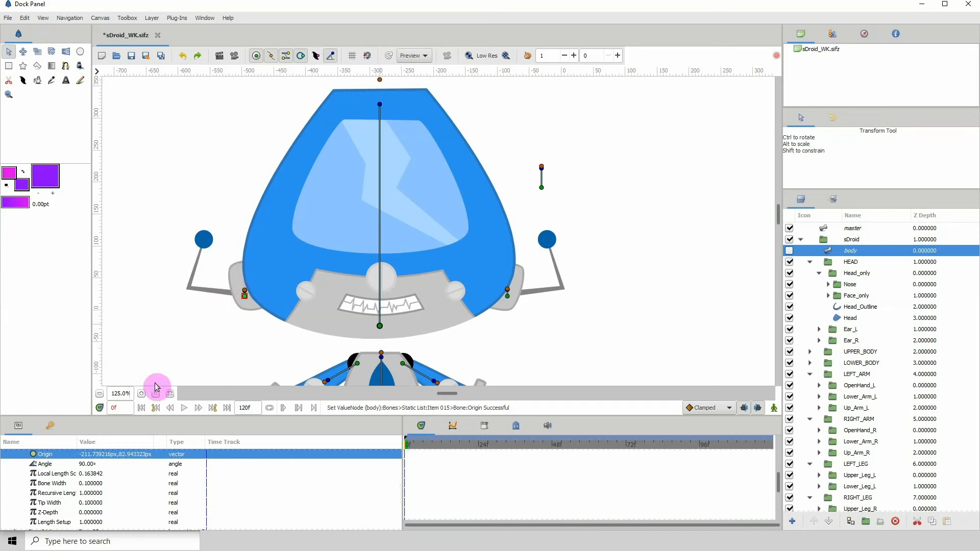
left_click(59, 464)
left_click(59, 454)
key("Up")
key("Up")
key("Up")
key("Up")
key("Up")
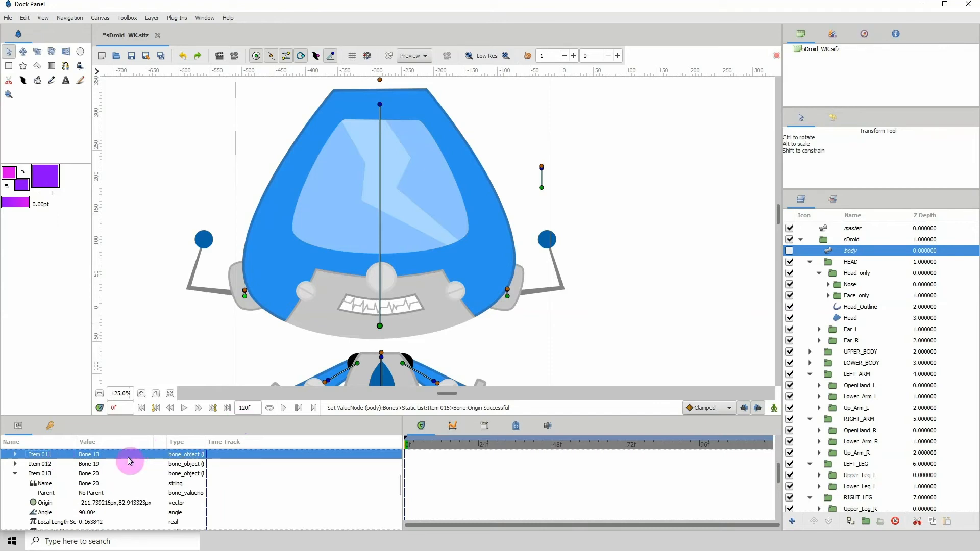
left_click(89, 494)
left_click(99, 496)
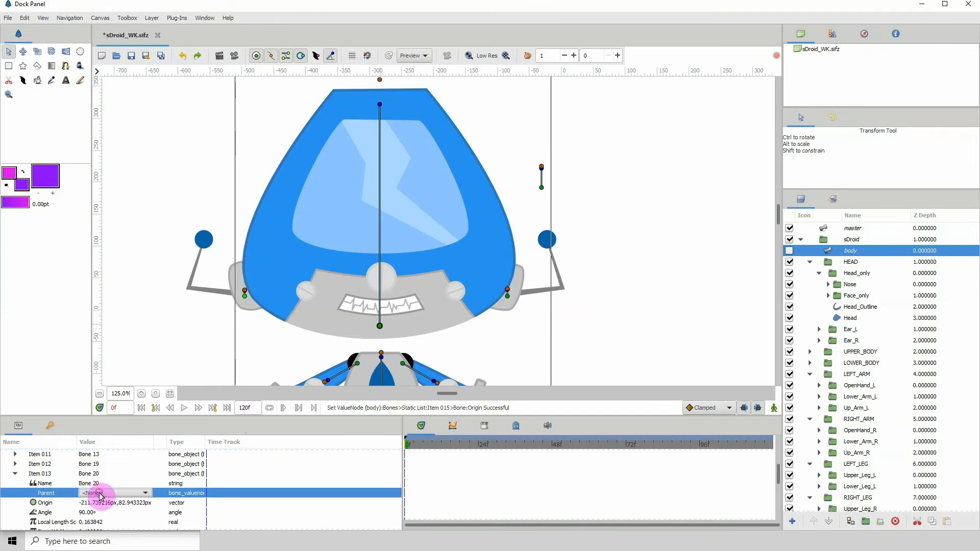
left_click(101, 495)
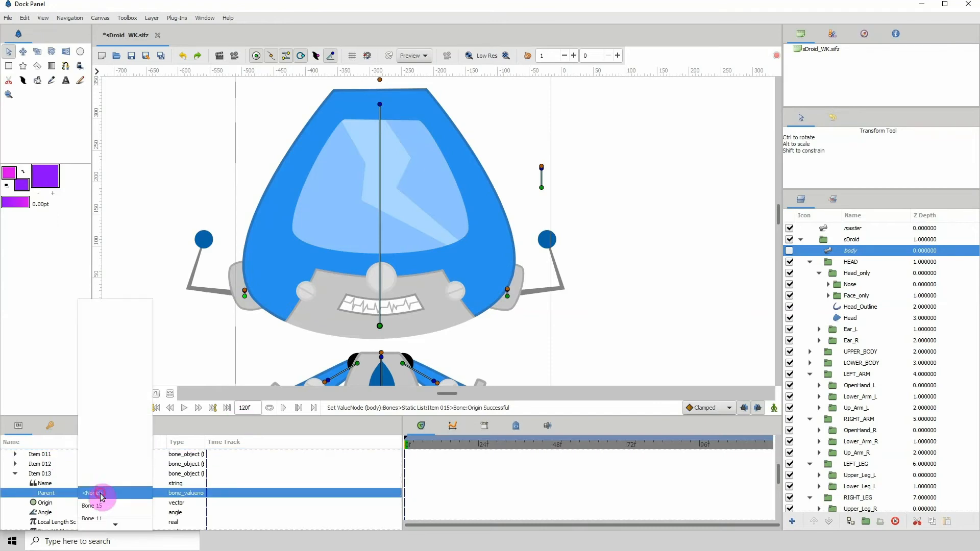
scroll(102, 498, "down", 5)
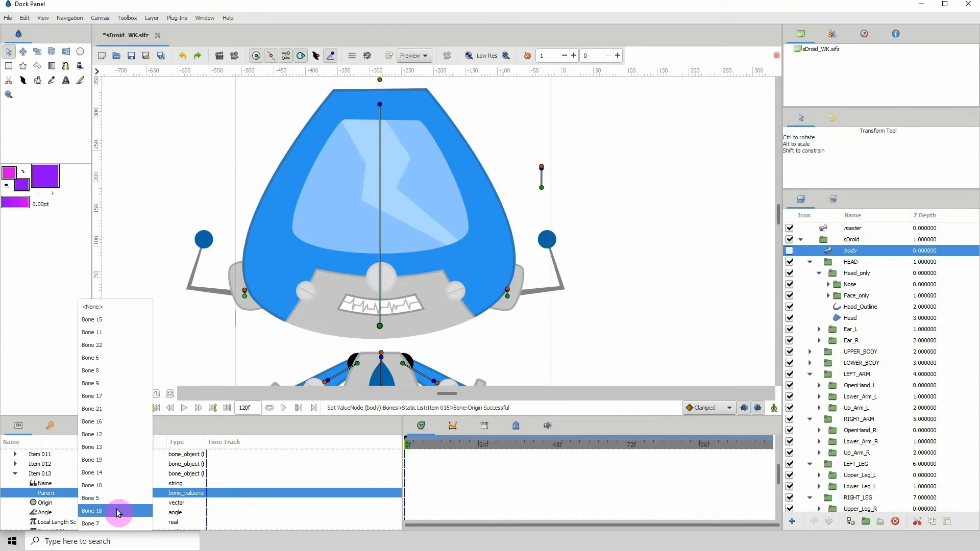
left_click(118, 512)
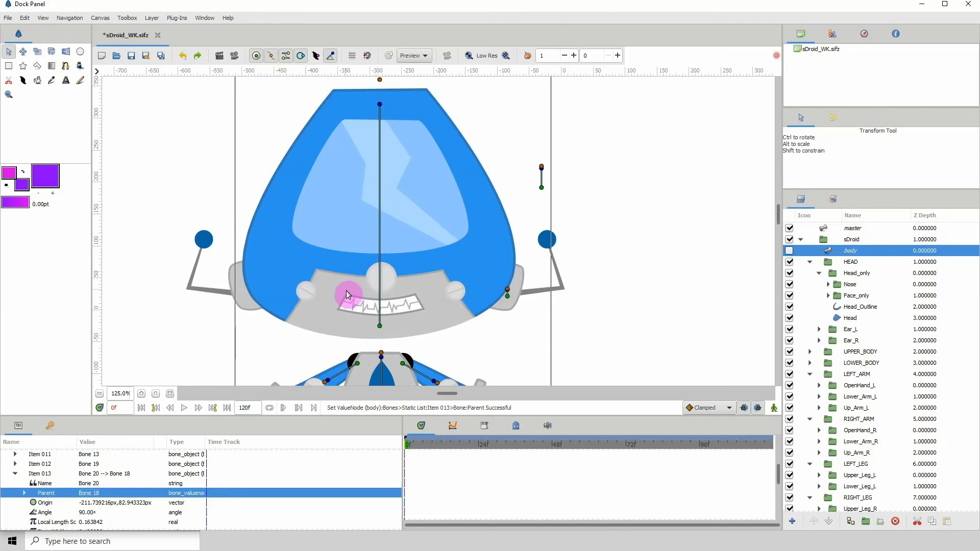
- Search the canvas around the robot for the displaced Ear_R bone
left_click(99, 395)
left_click(99, 395)
left_click(99, 396)
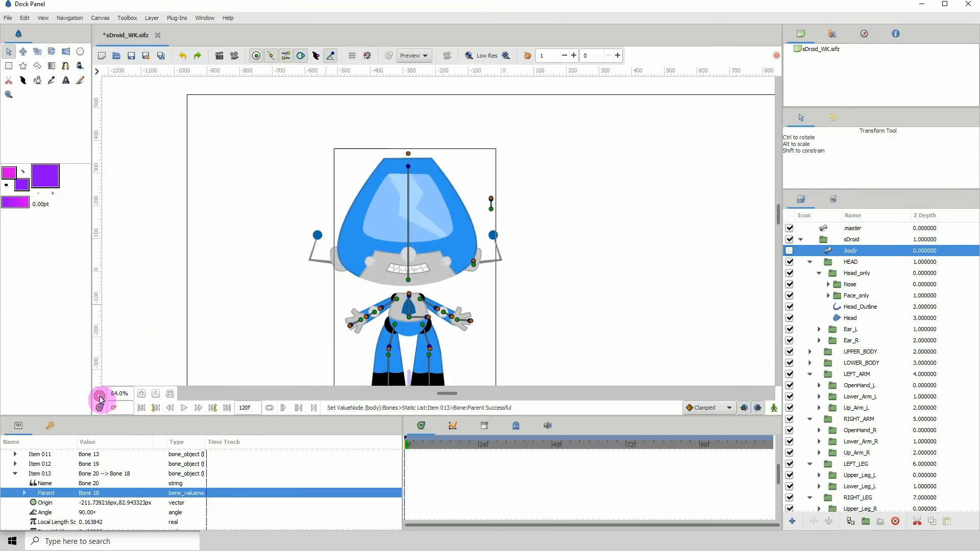
left_click(99, 395)
left_click(100, 396)
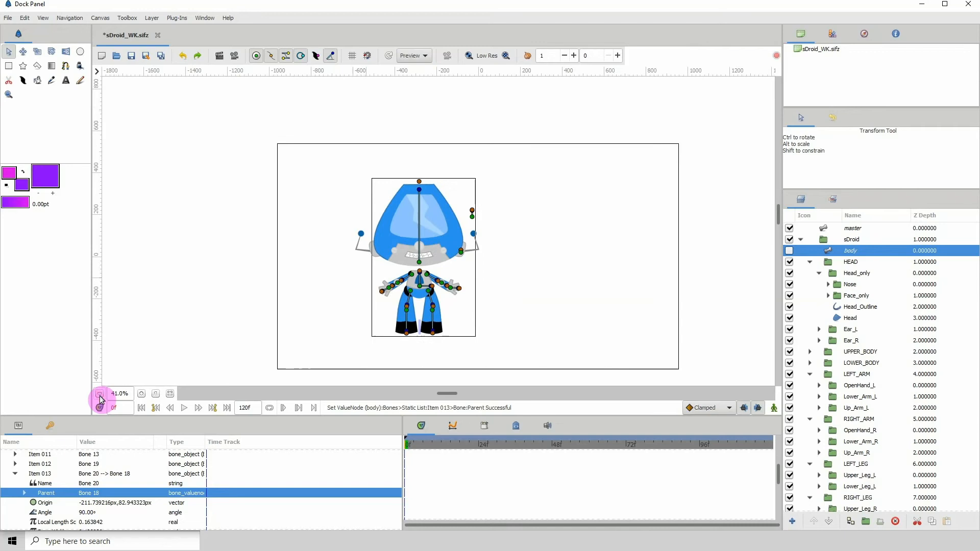
left_click_drag(293, 159, 275, 219)
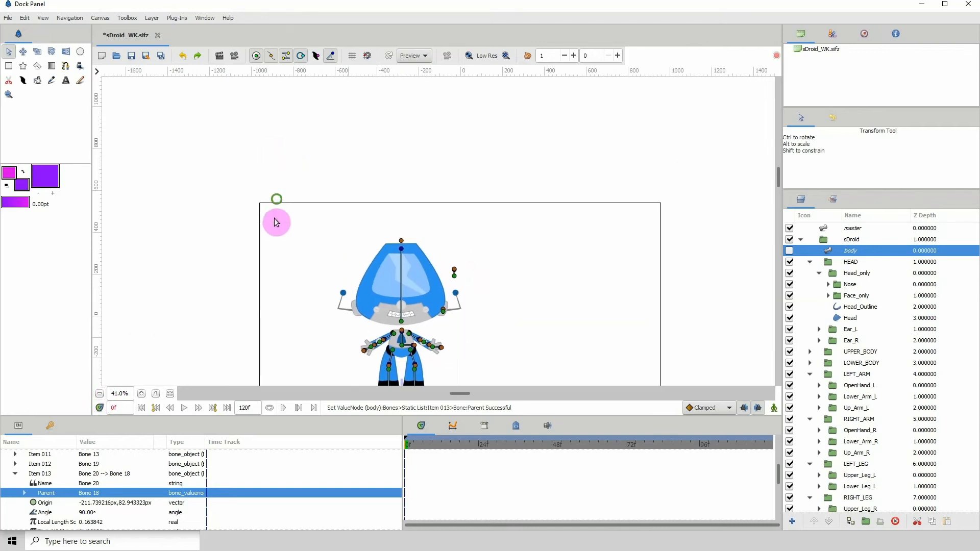
left_click(100, 395)
left_click(100, 395)
left_click(100, 396)
mouse_move(368, 255)
left_mouse_down()
mouse_move(293, 329)
mouse_move(169, 372)
mouse_move(383, 261)
left_mouse_up()
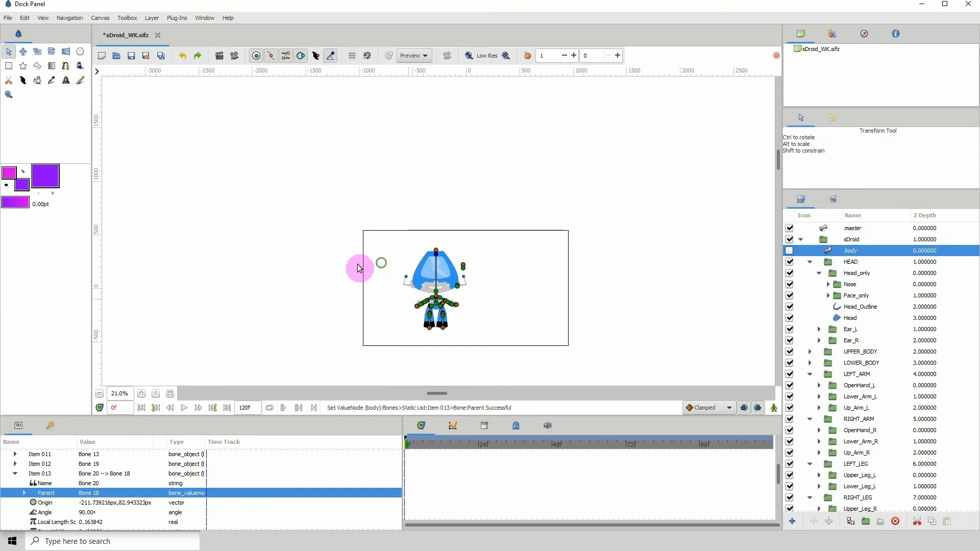
left_click(141, 394)
left_click(140, 395)
left_click(141, 394)
left_click(140, 395)
left_click(141, 395)
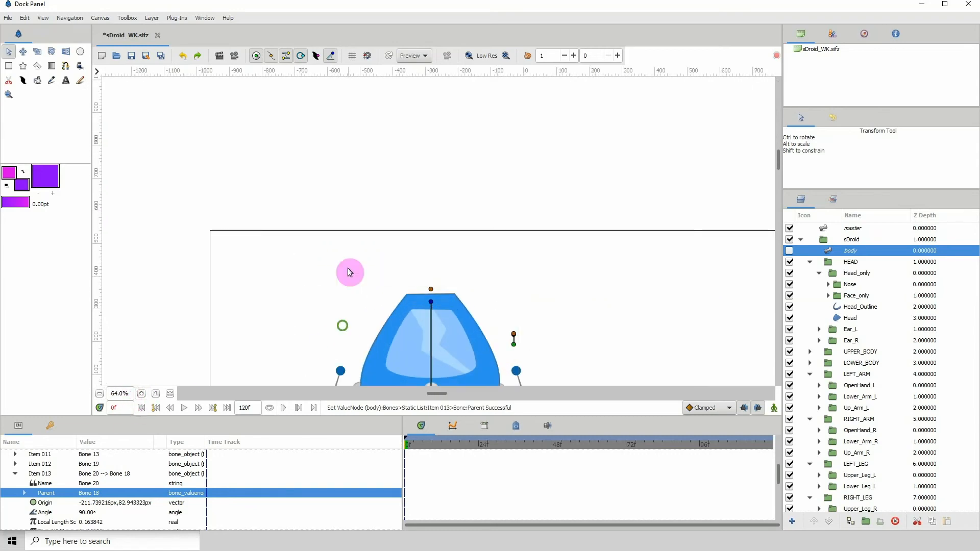
left_click_drag(340, 304, 333, 292)
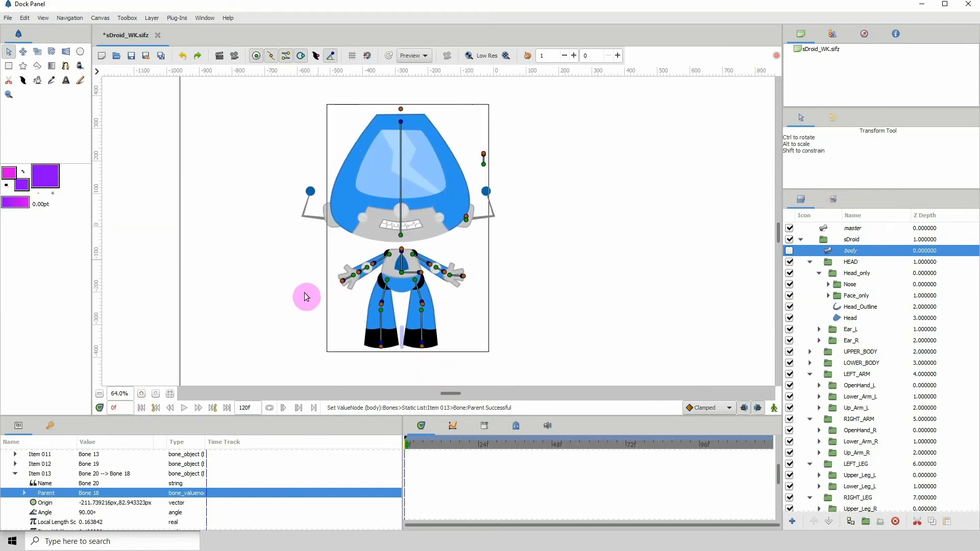
left_click(141, 394)
mouse_move(238, 309)
left_mouse_down()
mouse_move(287, 266)
mouse_move(447, 229)
left_mouse_up()
- Move the displaced Ear_R bone from far below the canvas frame back beside the robot, just below that ear
left_click(100, 395)
left_click(100, 395)
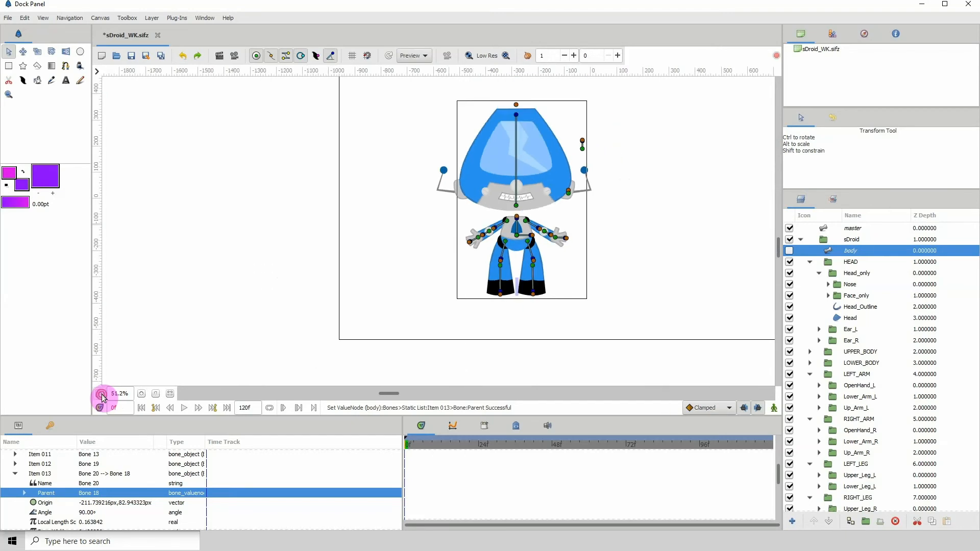
left_click(101, 395)
left_click(100, 395)
left_click(100, 395)
left_click(101, 395)
left_click(101, 395)
left_click(100, 395)
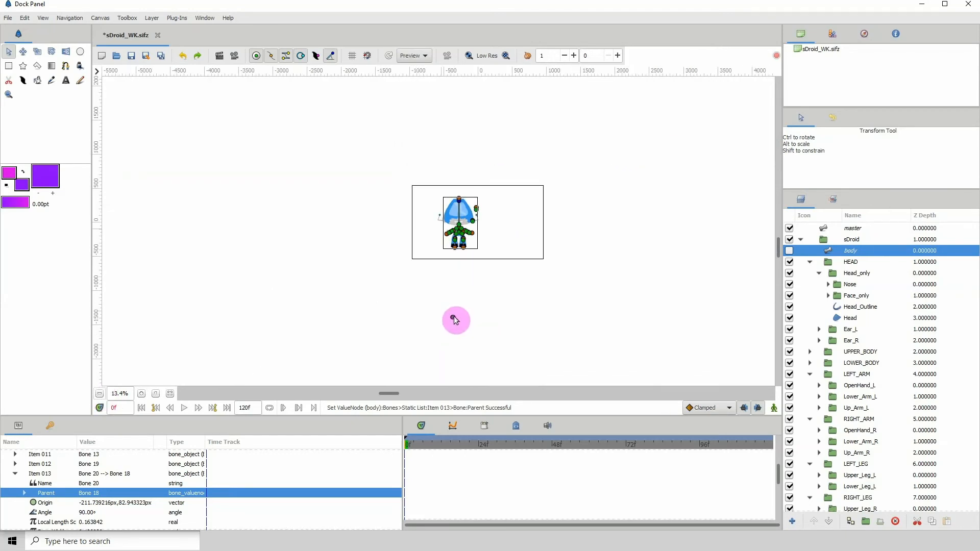
left_click_drag(455, 317, 443, 229)
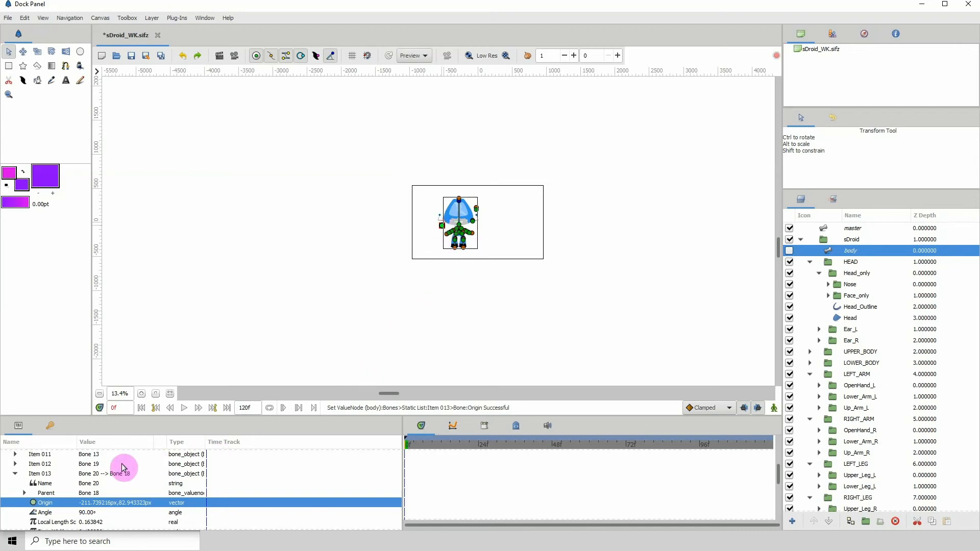
left_click(142, 395)
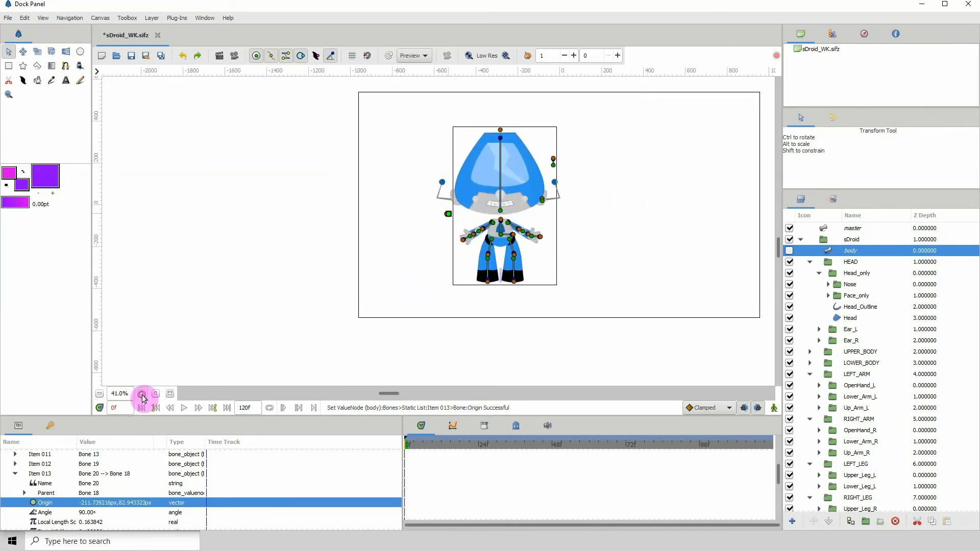
left_click_drag(519, 311, 339, 346)
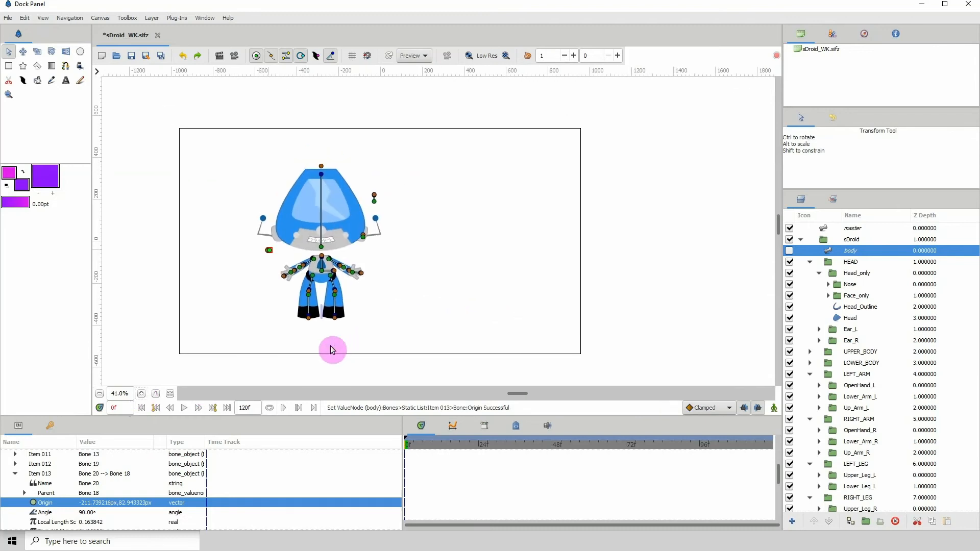
left_click(141, 395)
left_click(141, 394)
left_click_drag(158, 322, 282, 275)
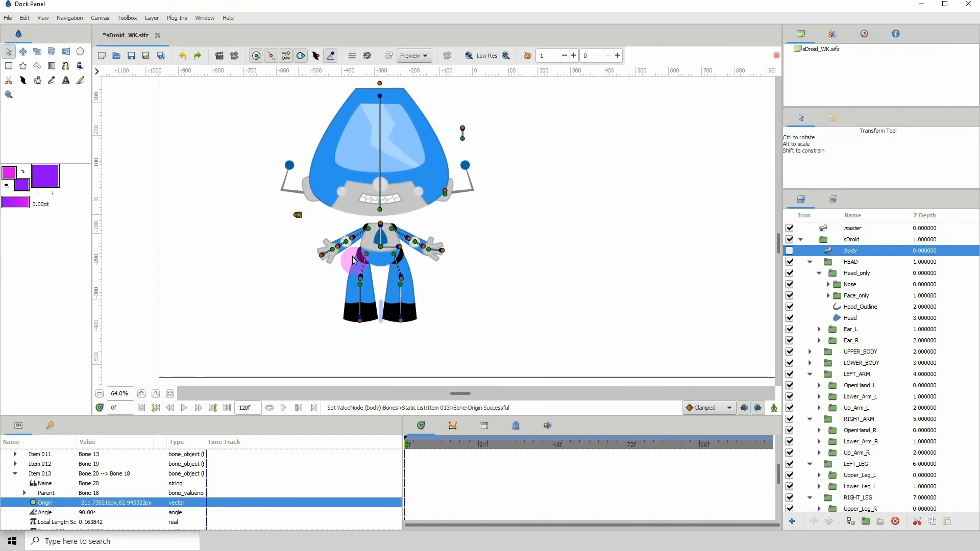
left_click(446, 197)
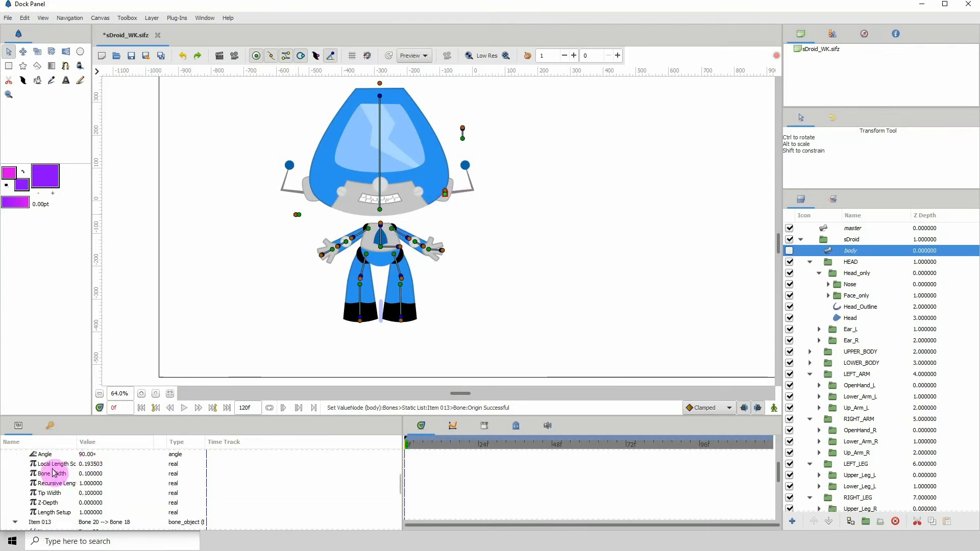
left_click(63, 503)
scroll(64, 503, "up", 10)
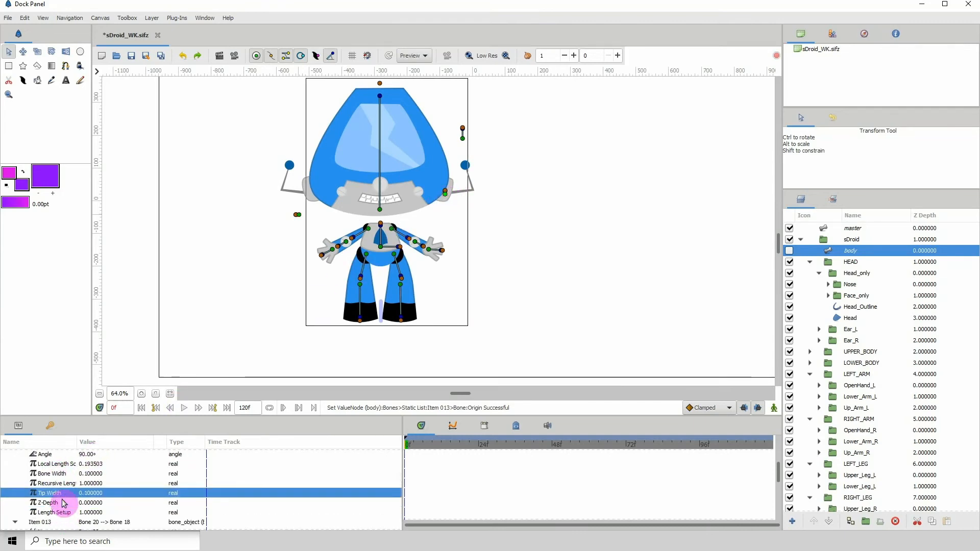
key("Down")
key("Down")
key("Down")
key("Down")
key("Down")
key("Down")
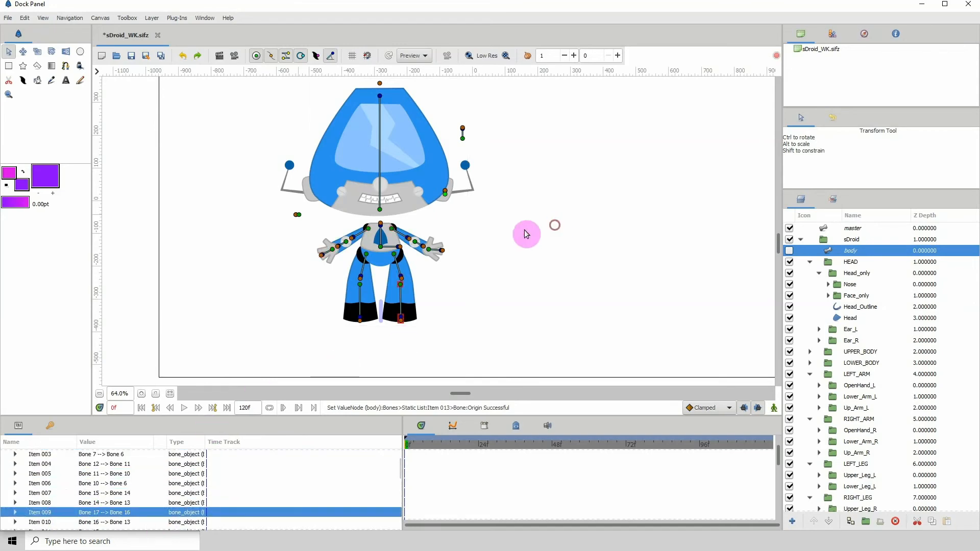
left_click(449, 194)
left_click(841, 250)
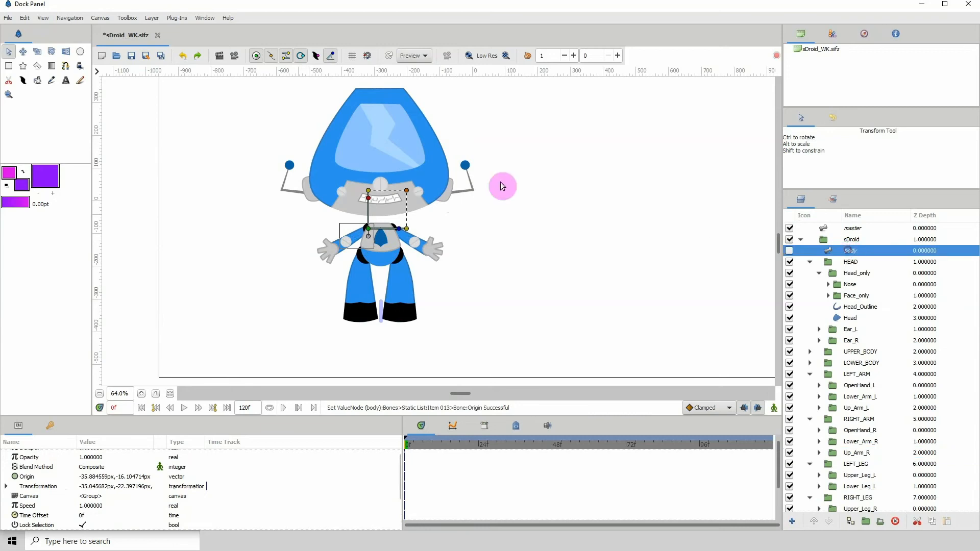
- Set the parent of the Ear_L bone (Bone 19) in the body skeleton to Bone 18
left_click(446, 193)
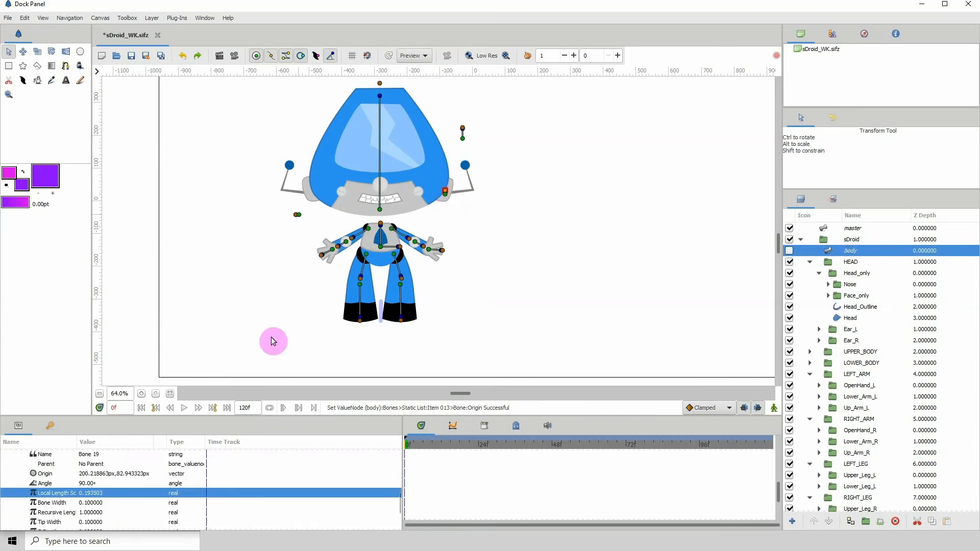
left_click(88, 463)
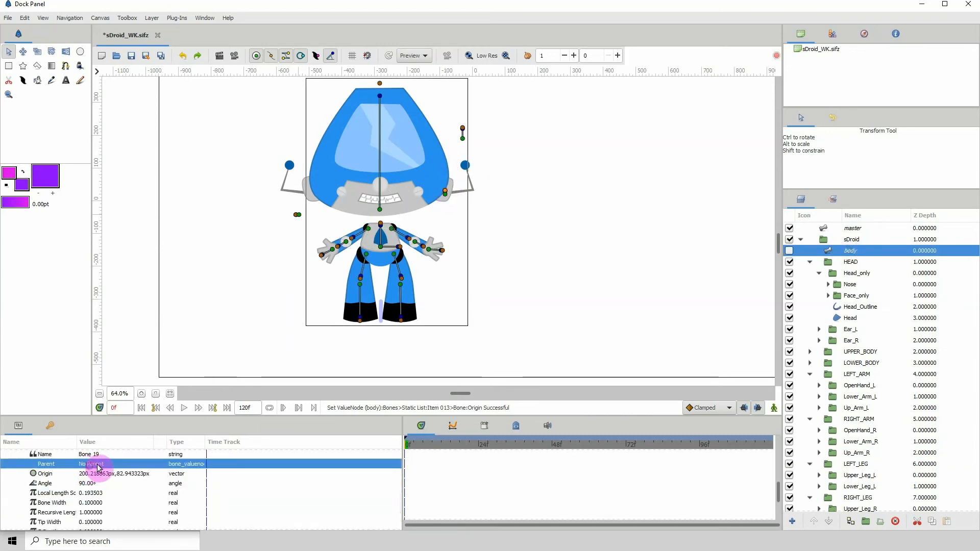
left_click(102, 464)
left_click(103, 466)
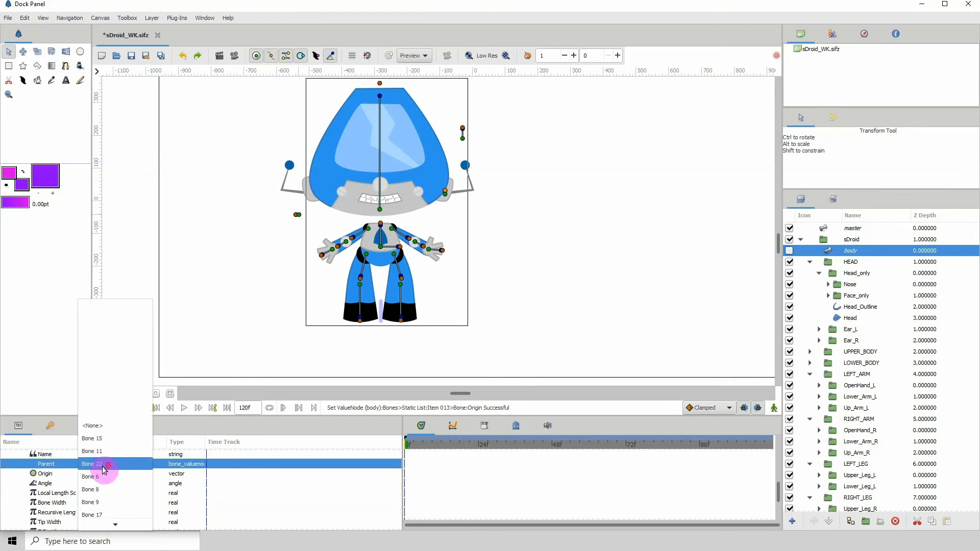
left_click(103, 514)
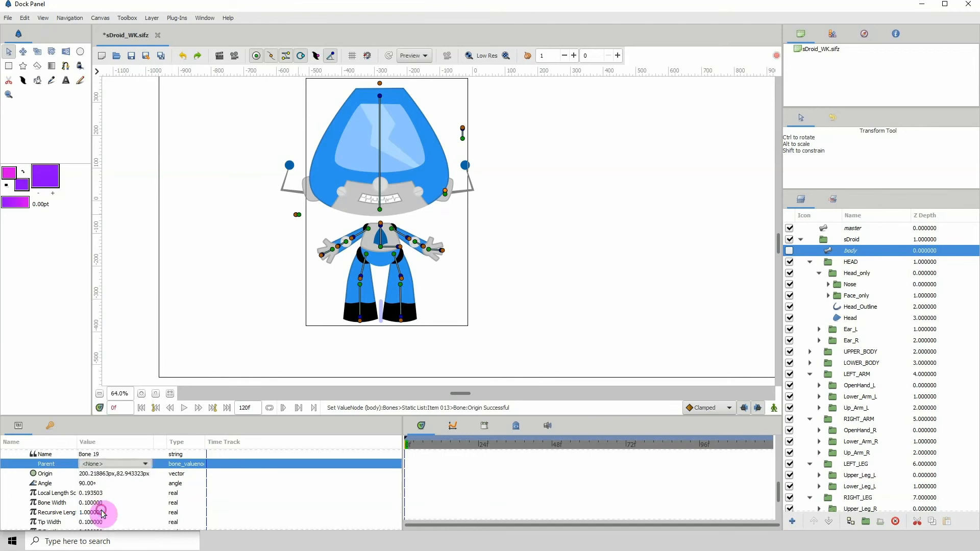
- Find the displaced Ear_L bone above the canvas frame and move it back onto the side of the robot's head near that ear
left_click(100, 394)
left_click(100, 395)
left_click(101, 396)
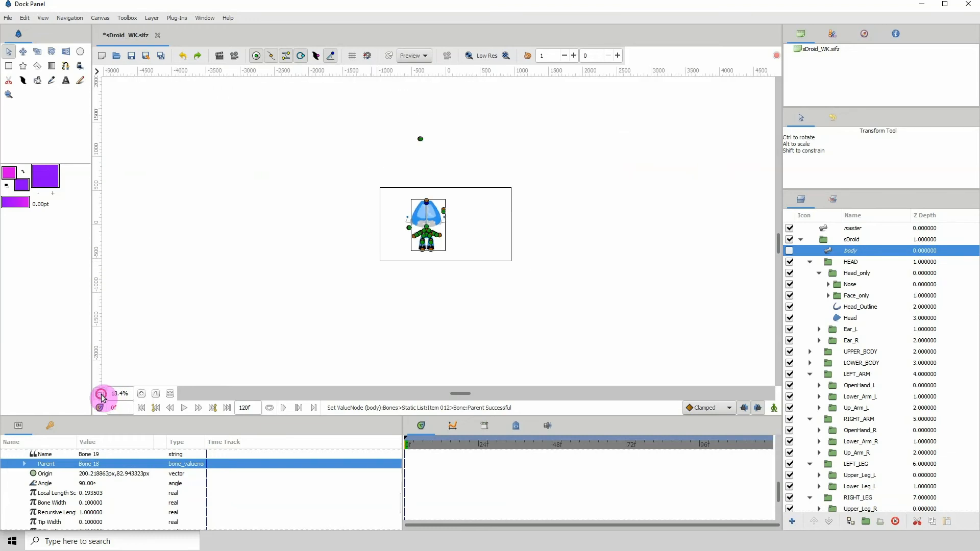
left_click_drag(385, 148, 371, 198)
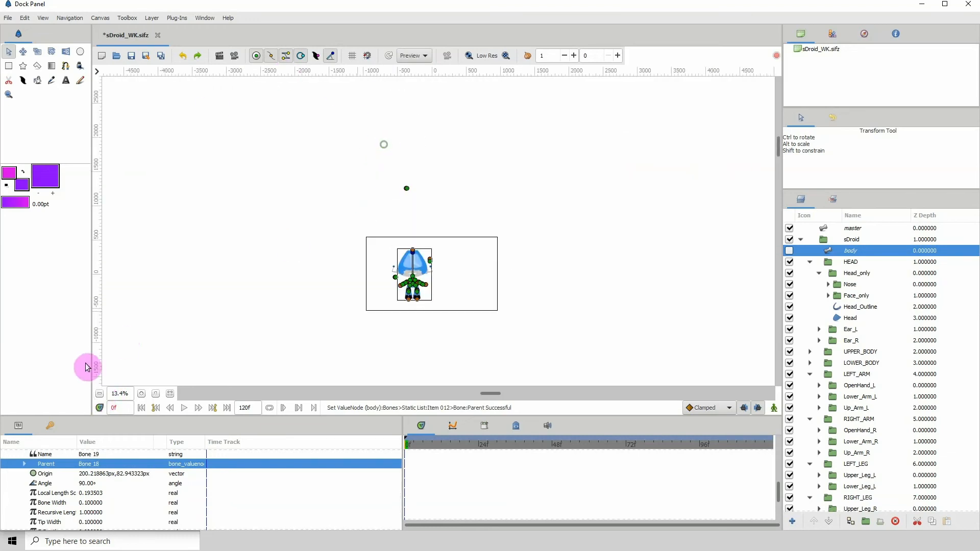
left_click(142, 395)
left_click(141, 394)
left_click(141, 394)
left_click(141, 395)
left_click(142, 395)
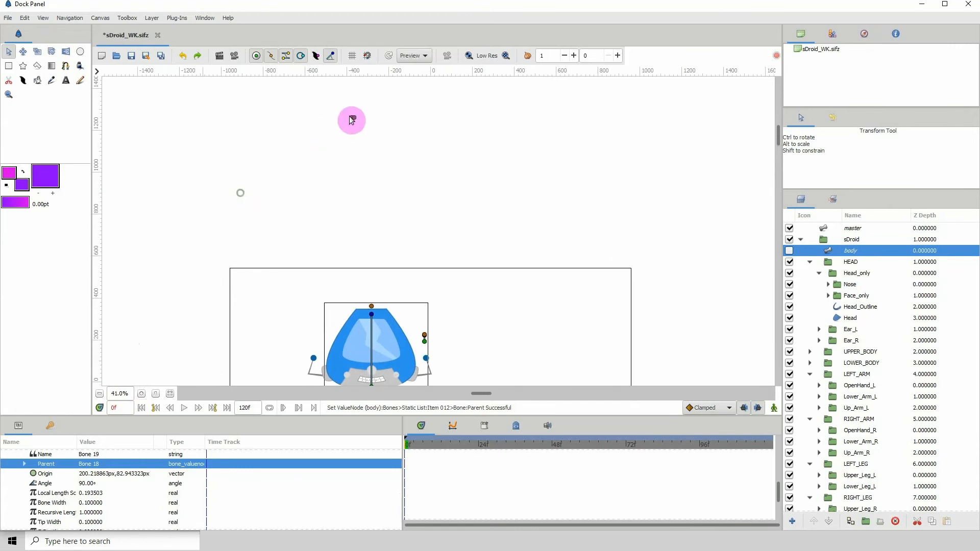
left_click_drag(353, 118, 419, 227)
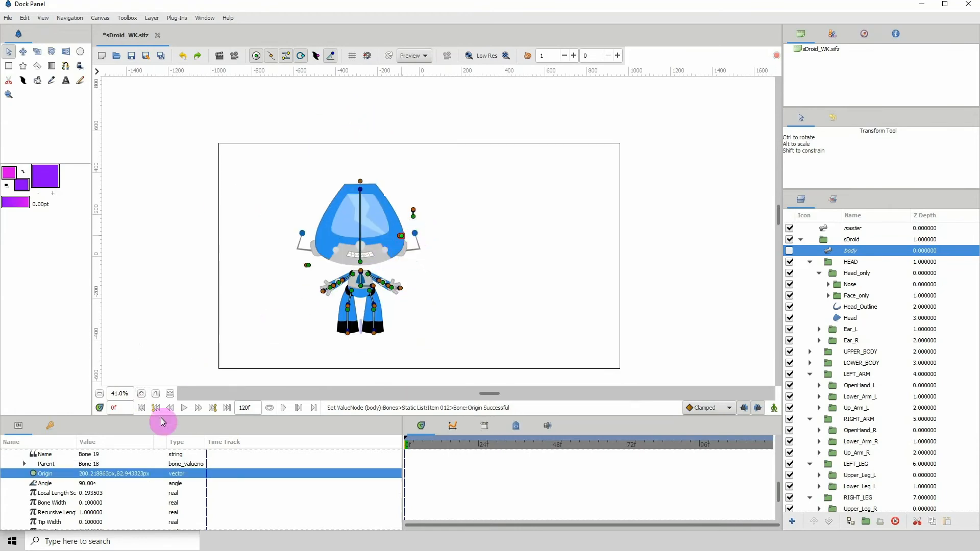
- Fine-position the Ear_L bone's origin at the joint between the head and that ear
left_click(143, 395)
left_click(142, 395)
left_click(142, 395)
left_click(142, 395)
left_click(143, 395)
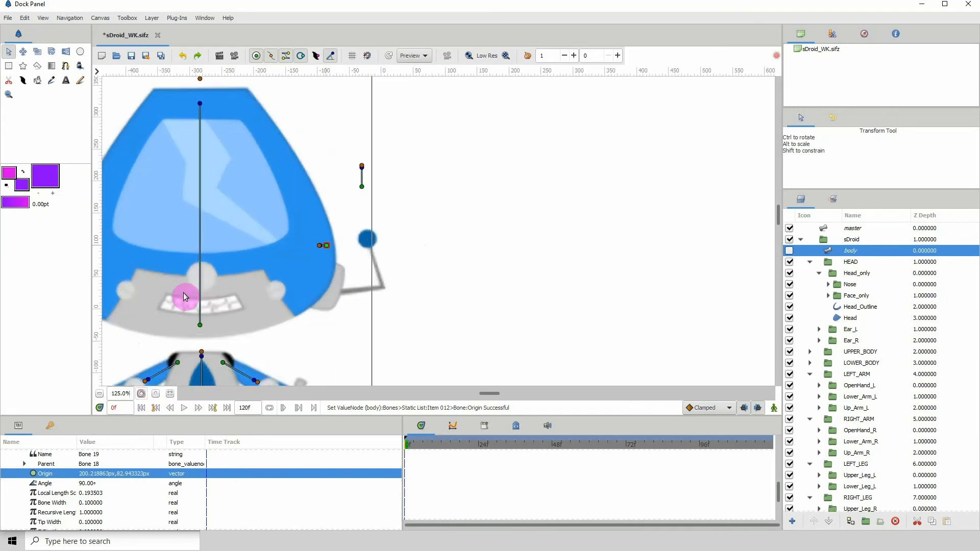
left_click_drag(229, 290, 484, 246)
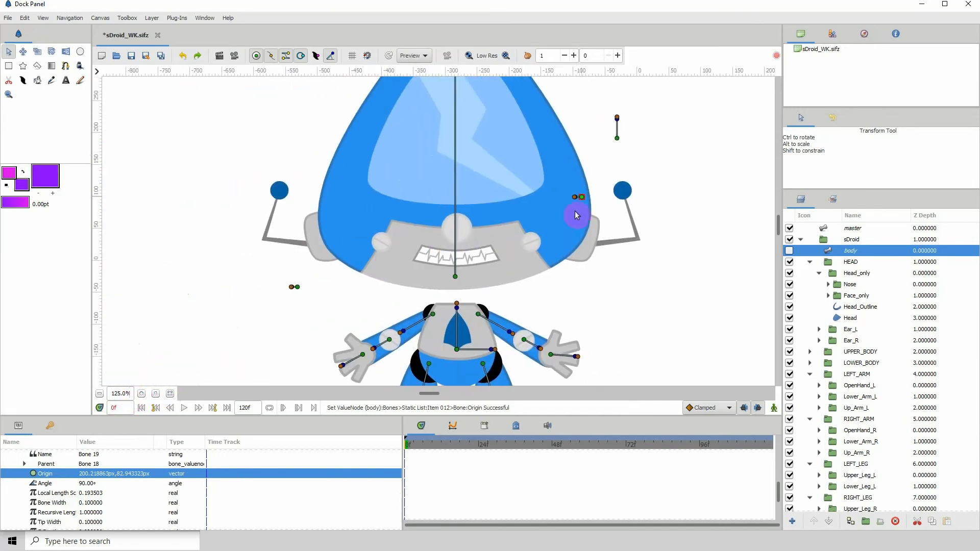
left_click_drag(582, 200, 590, 244)
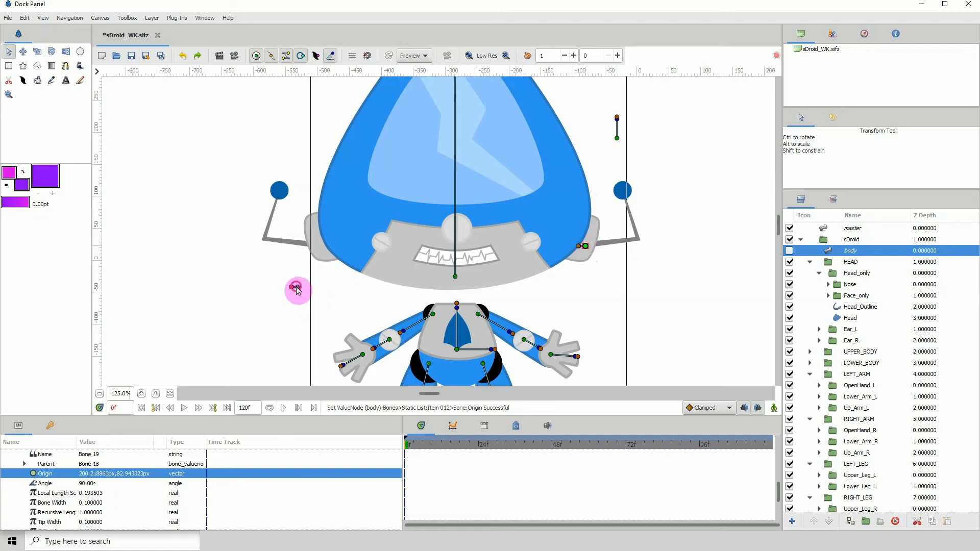
- Move the Ear_R bone's origin to its head joint and level both ear bones using a temporary horizontal guide
left_click_drag(296, 287, 319, 251)
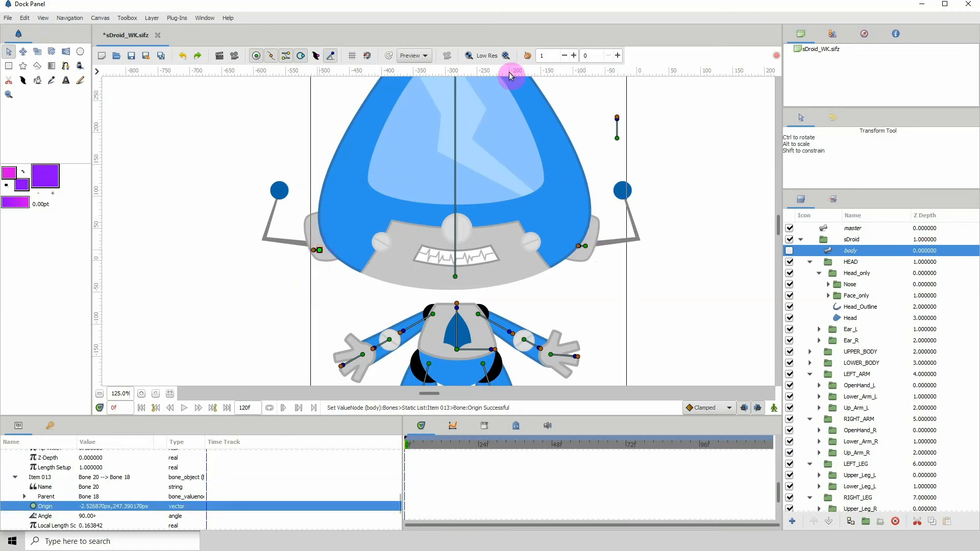
left_click_drag(509, 72, 507, 231)
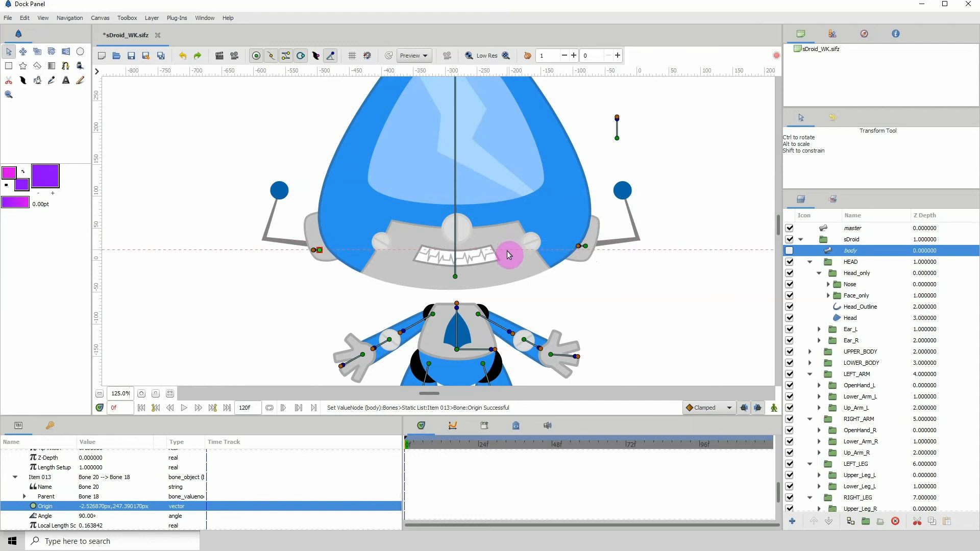
left_click(587, 248)
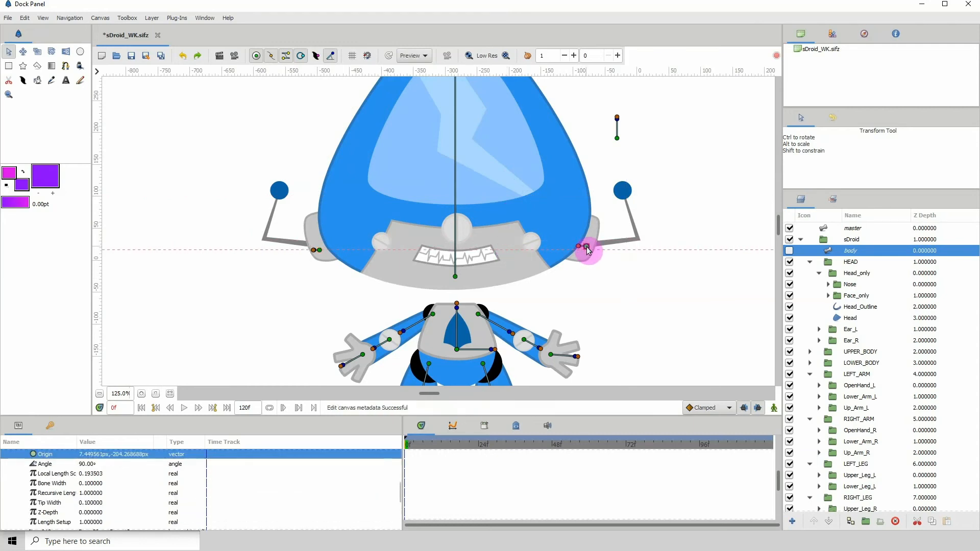
left_click_drag(587, 249, 587, 248)
left_click(321, 246)
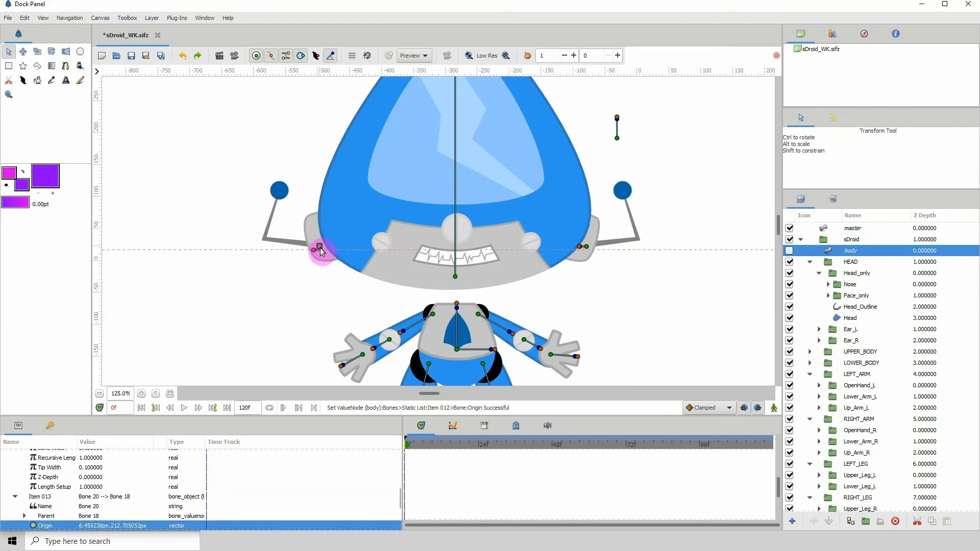
left_click_drag(319, 249, 320, 249)
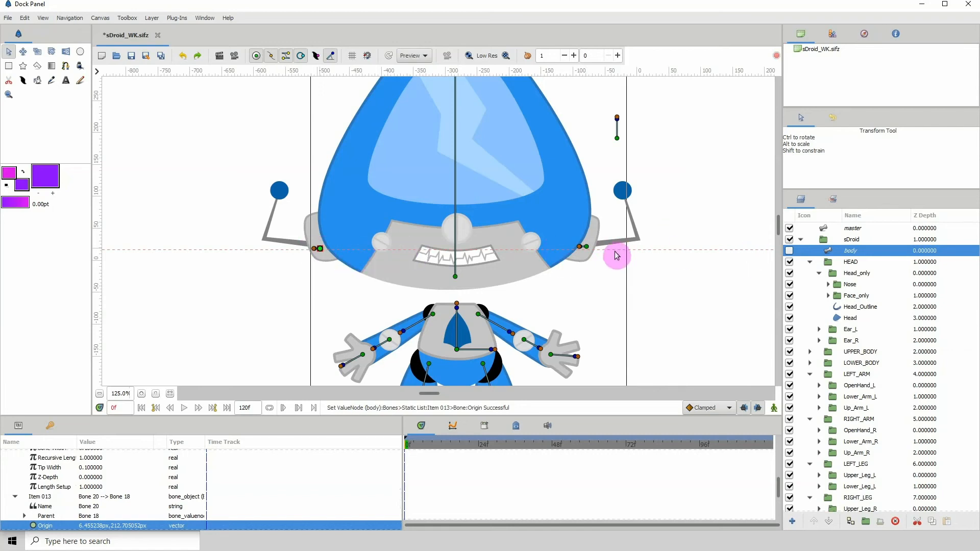
left_click_drag(618, 251, 580, 4)
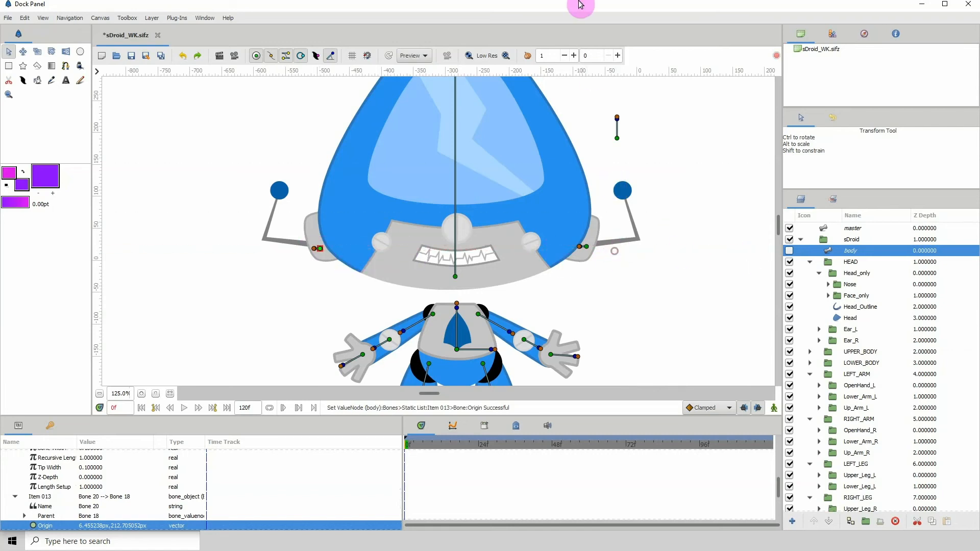
- Set the angle of the Ear_L bone (Bone 19) to 0 degrees
left_click(586, 246)
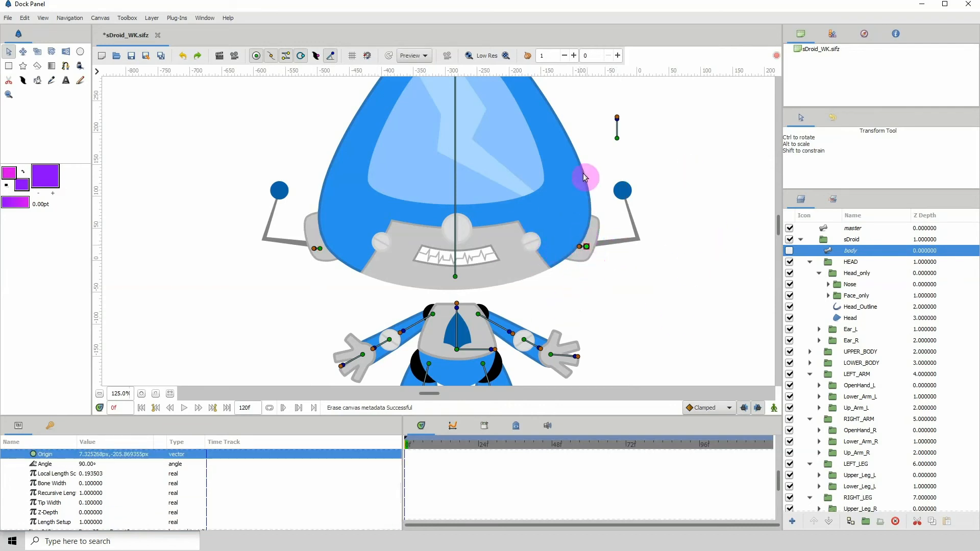
triple_click(88, 464)
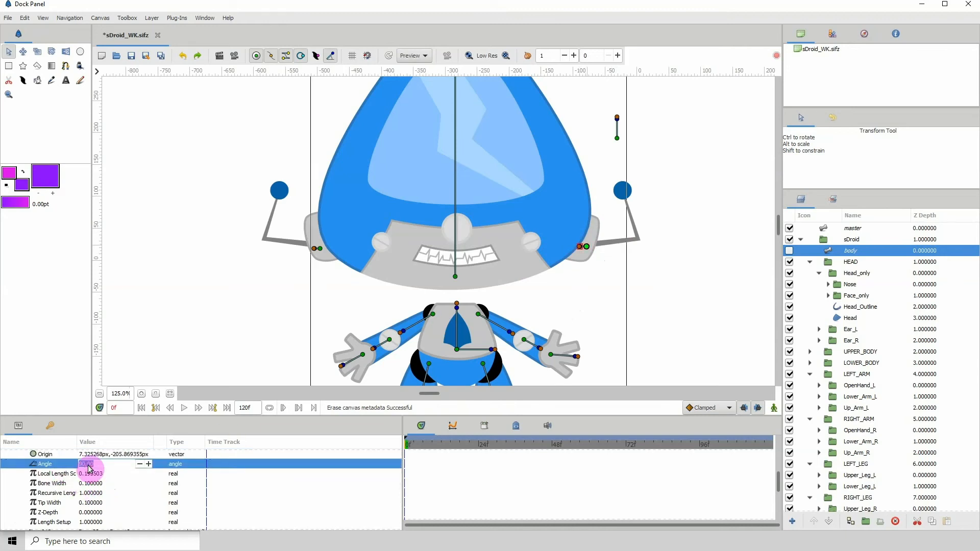
type("0")
key("Return")
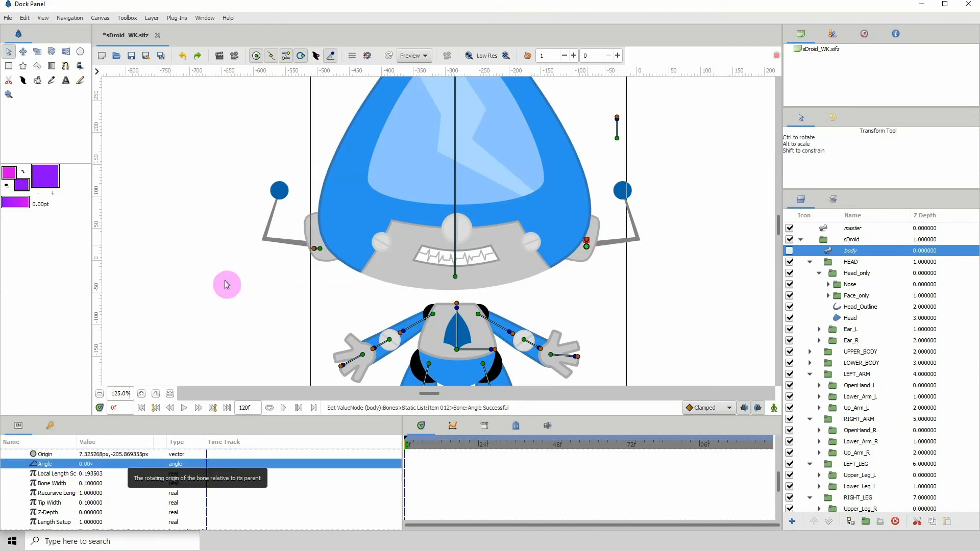
- Set the angle of the Ear_R bone (Bone 20) to 0 degrees
left_click(320, 250)
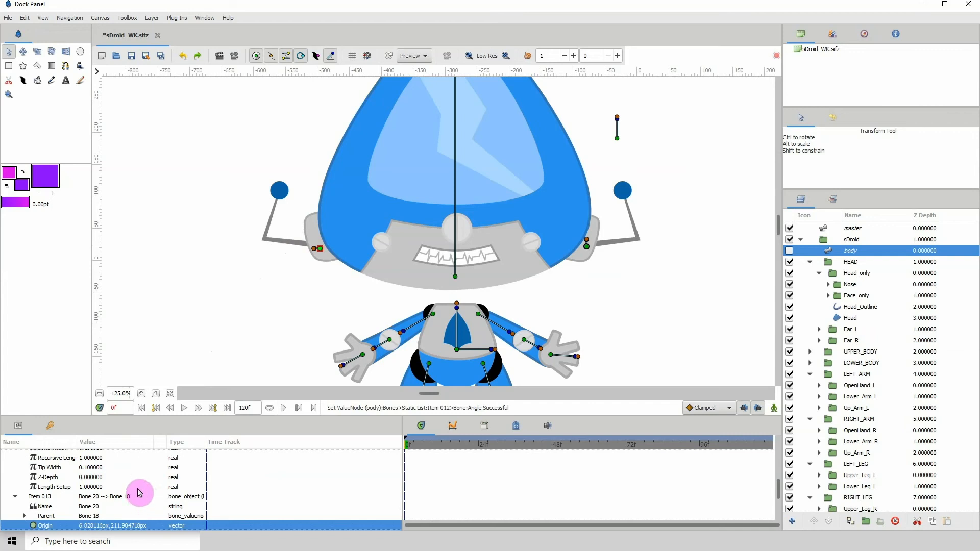
key("Down")
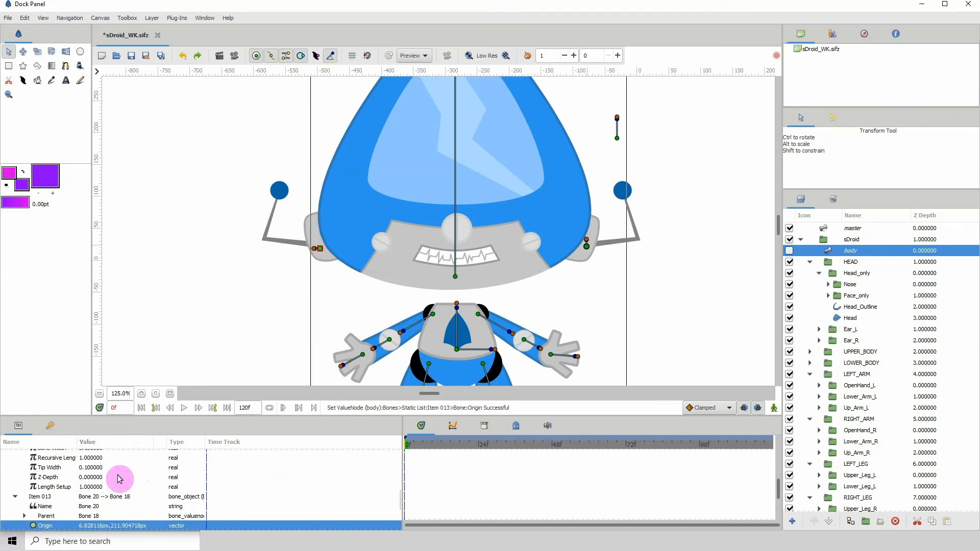
left_click(95, 517)
key("Down")
key("Down")
key("Down")
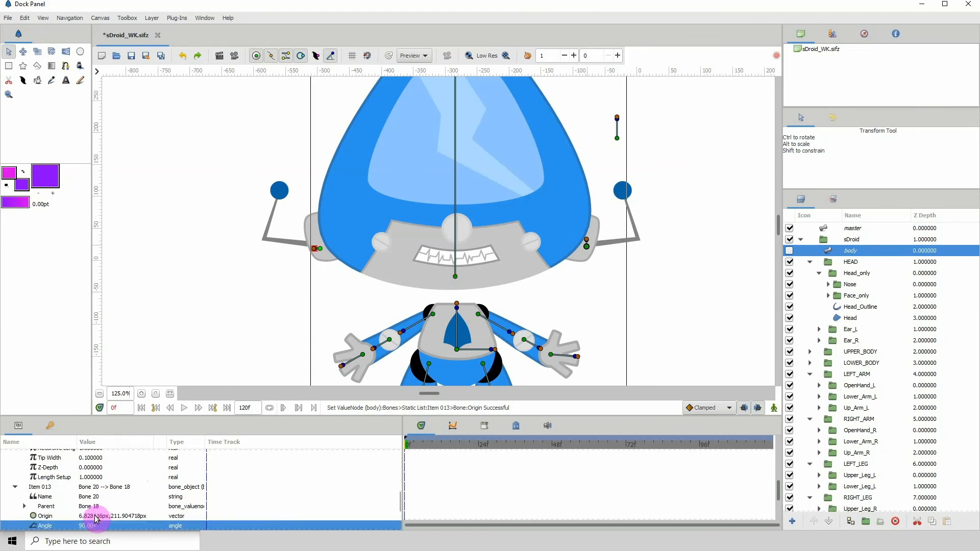
left_click(95, 517)
left_click(95, 518)
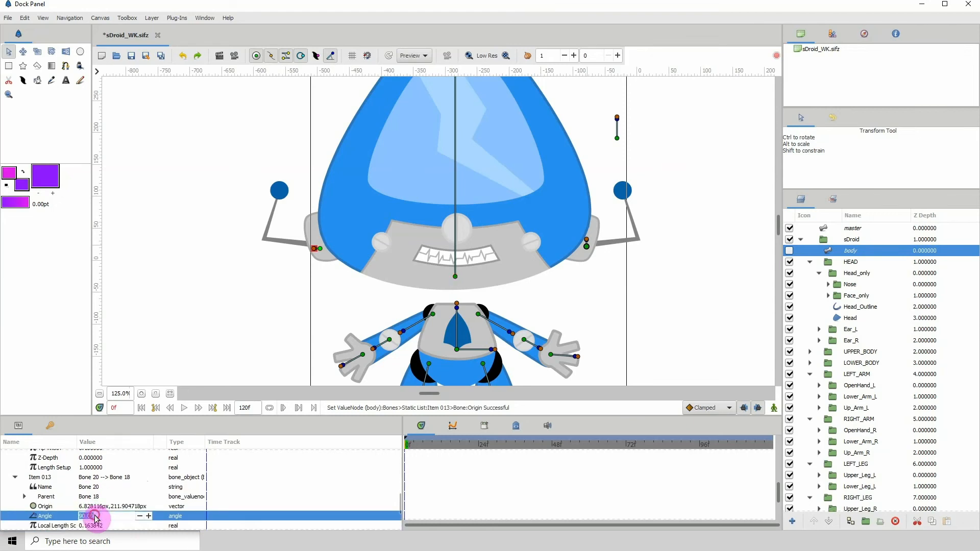
key("Return")
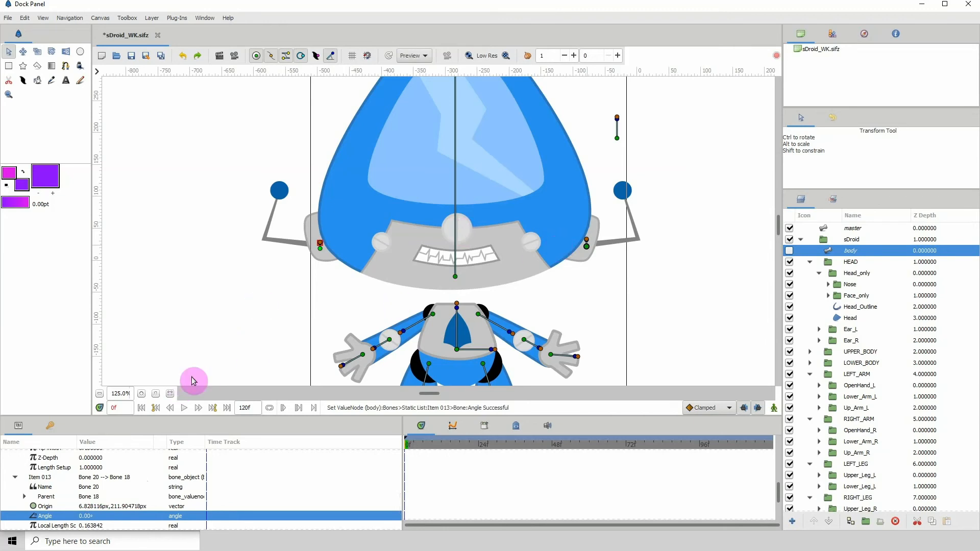
- Test-move the head bone upward to check the ear bones' parenting, and undo the move
left_click(142, 395)
left_click(143, 395)
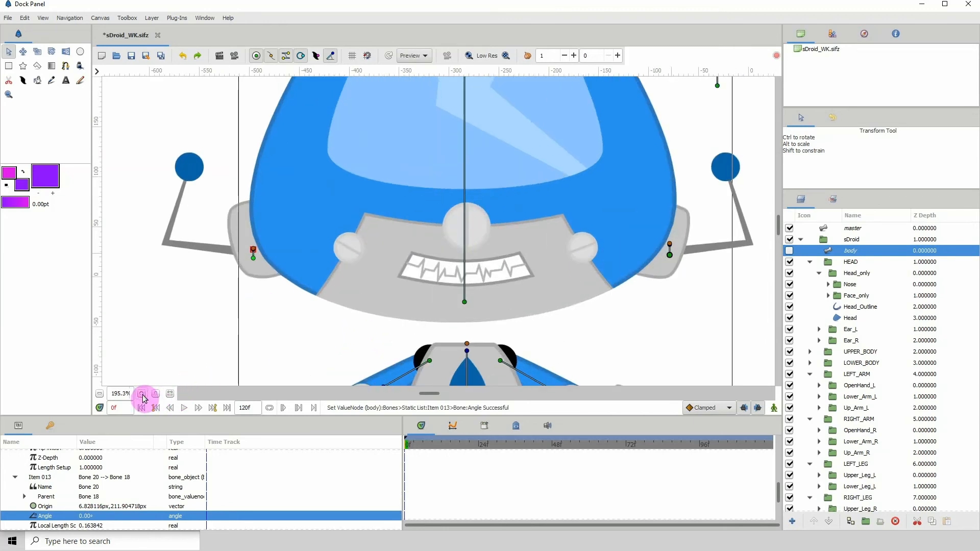
left_click(100, 393)
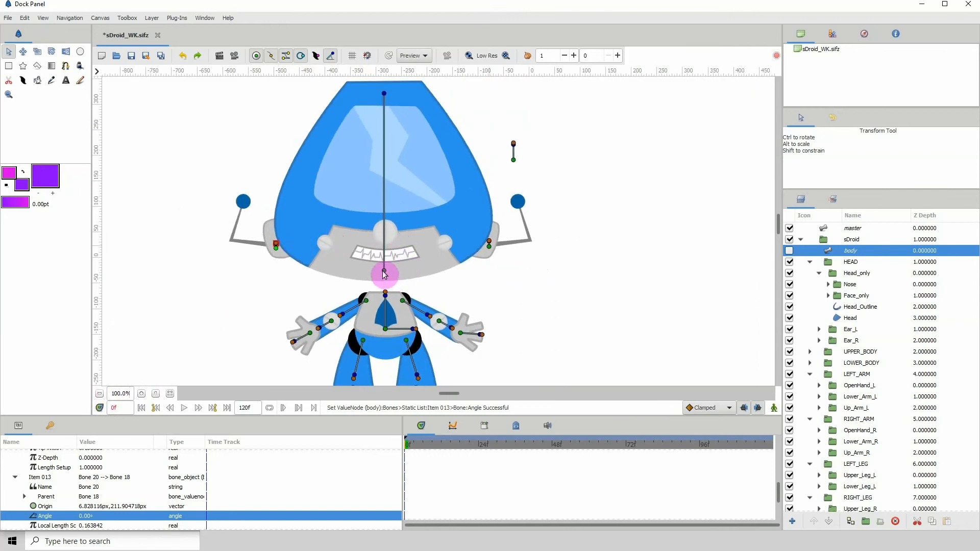
left_click_drag(385, 274, 396, 213)
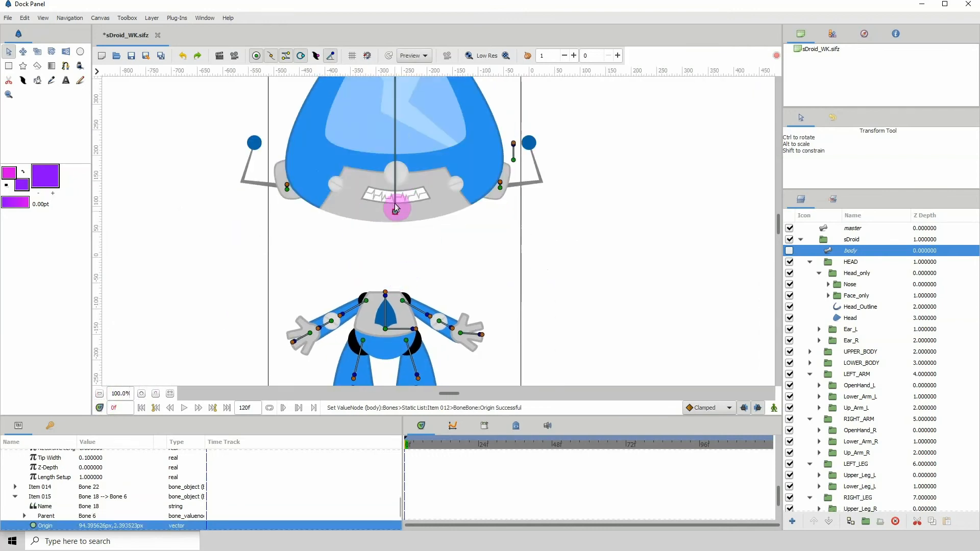
left_click(183, 55)
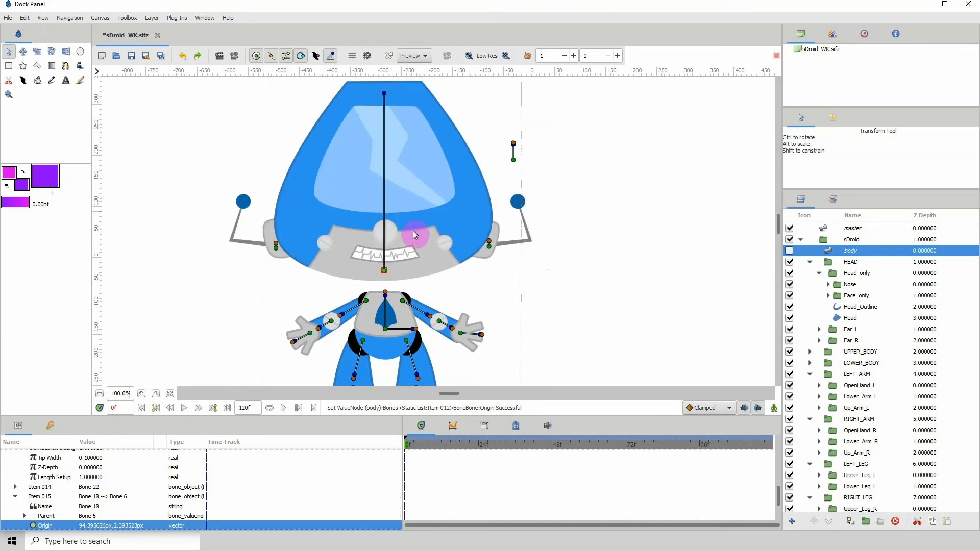
- Link the Ear_L group's origin to the Ear_L bone (Bone 19) of the body skeleton
left_click(489, 248)
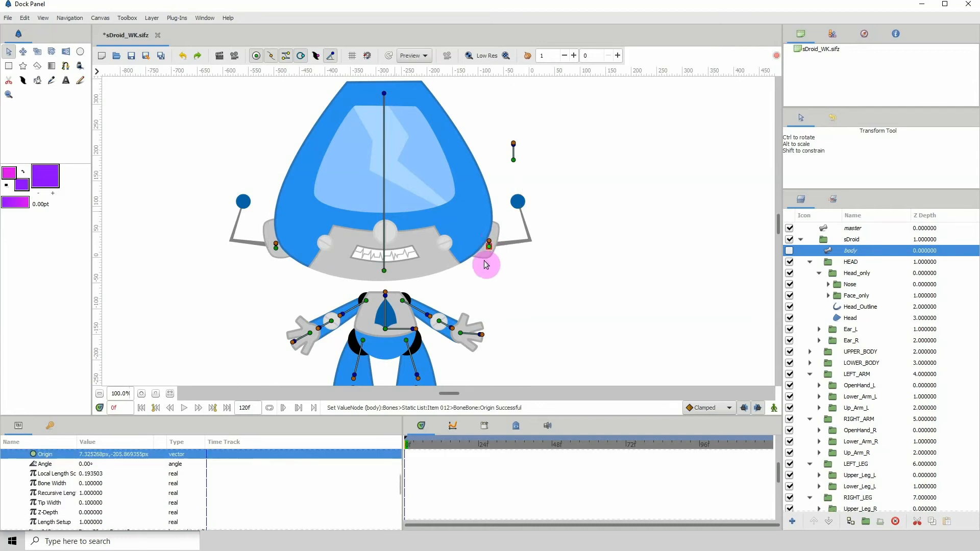
left_click(483, 262)
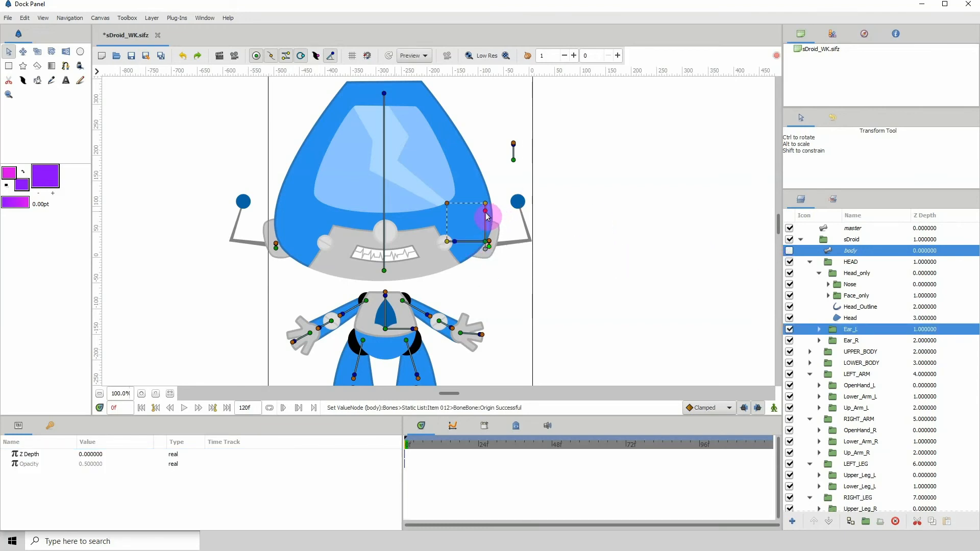
left_click(141, 393)
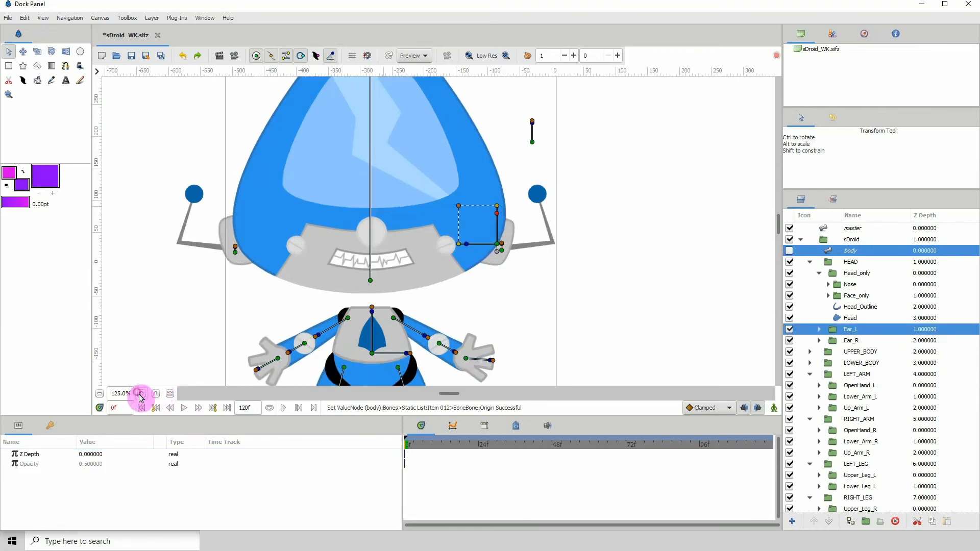
left_click(141, 394)
left_click(142, 394)
right_click(538, 263)
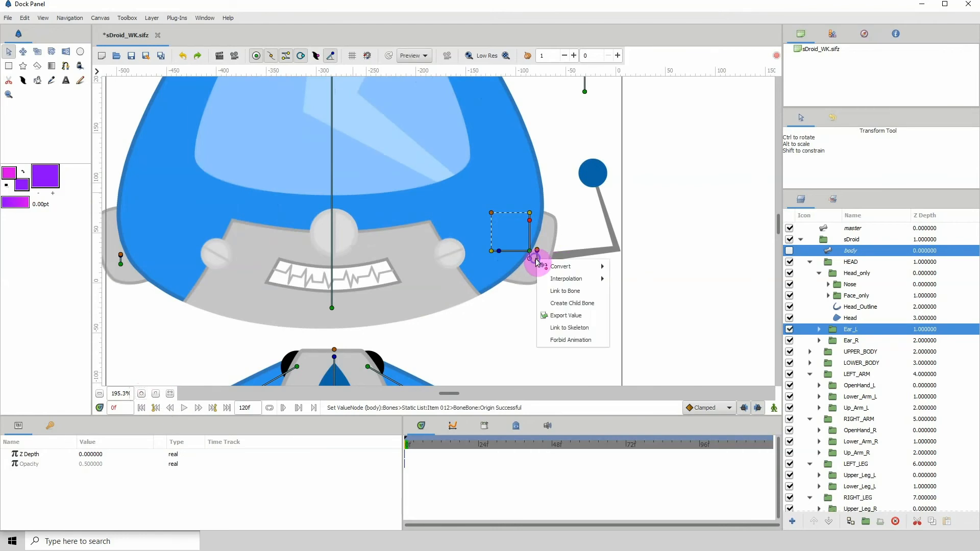
left_click(560, 291)
- Save the file and link the Ear_R group's origin to the Ear_R bone (Bone 20)
left_click_drag(381, 299, 701, 300)
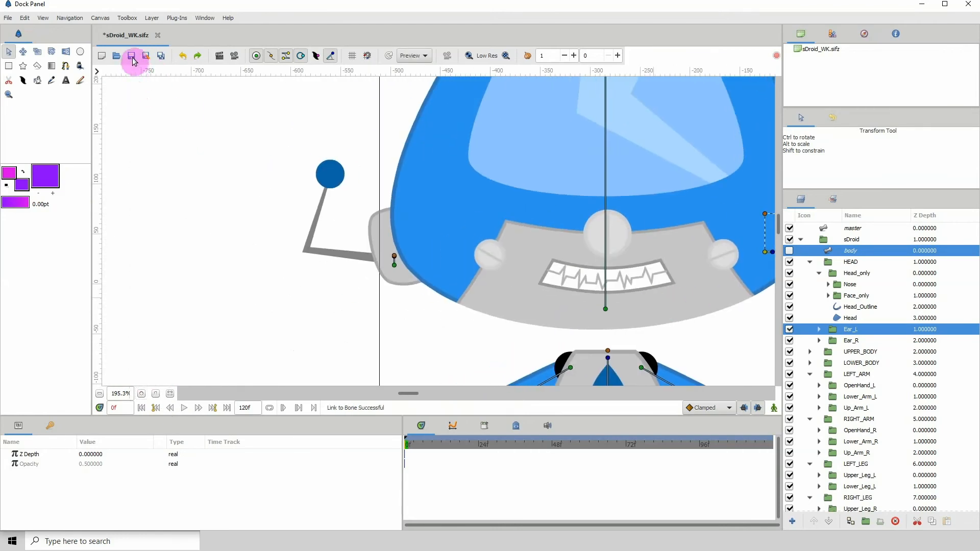
left_click(131, 56)
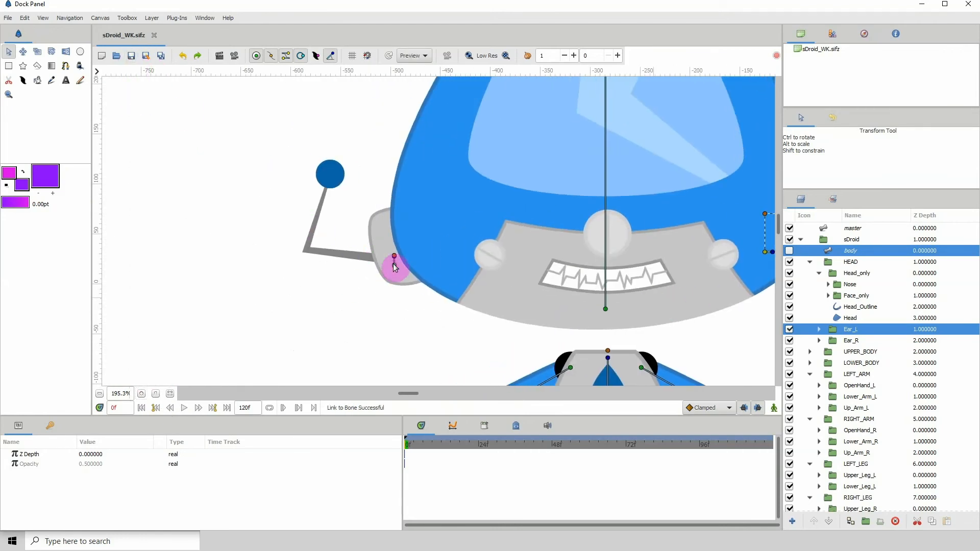
left_click(406, 277, "ctrl")
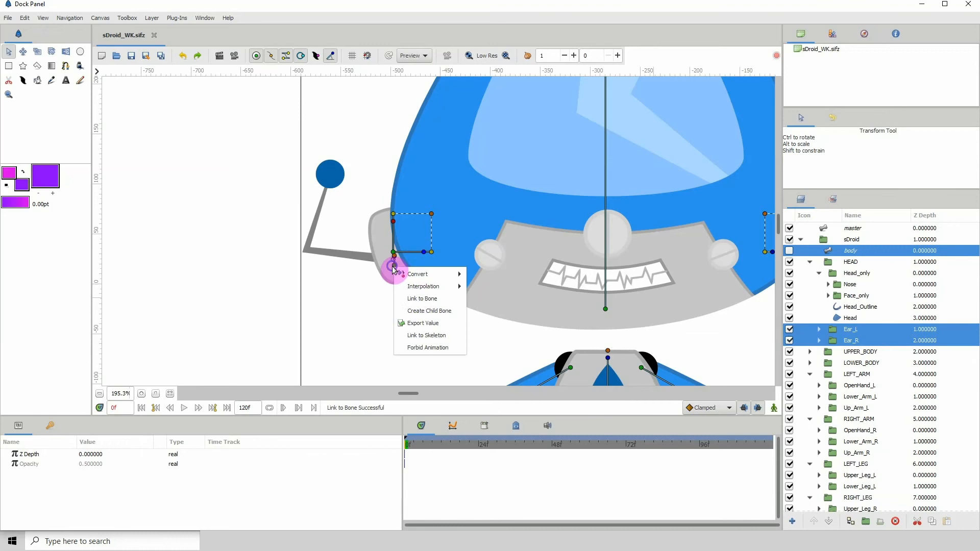
left_click(420, 296)
left_click(381, 292)
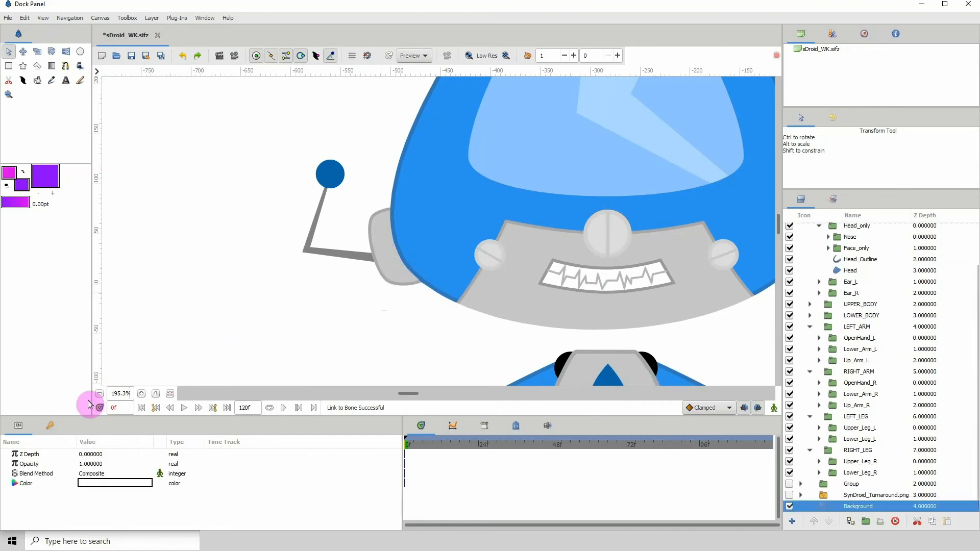
- Select the body skeleton layer and activate it so its bones are shown on the canvas
left_click(100, 394)
left_click(99, 394)
left_click(864, 236)
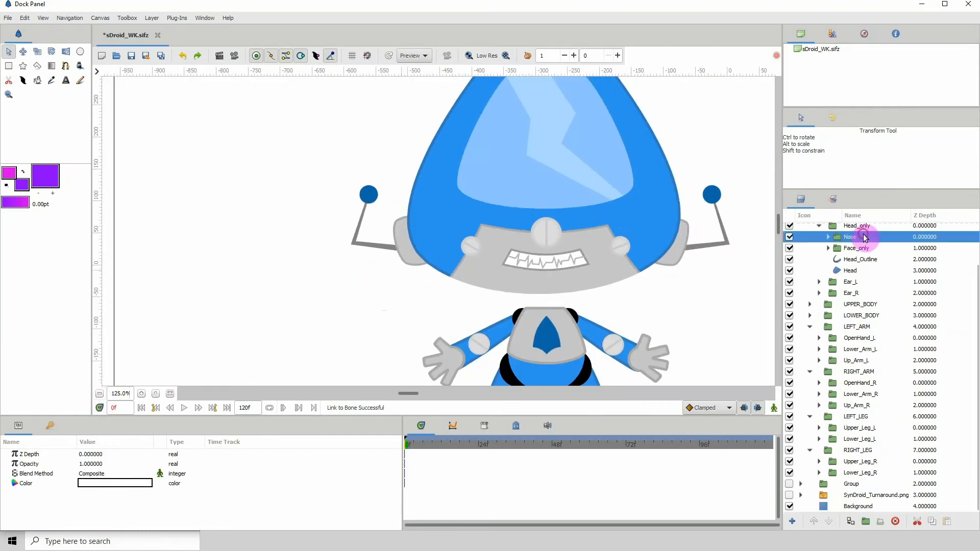
key("Up")
key("Up")
key("Up")
key("Up")
key("Up")
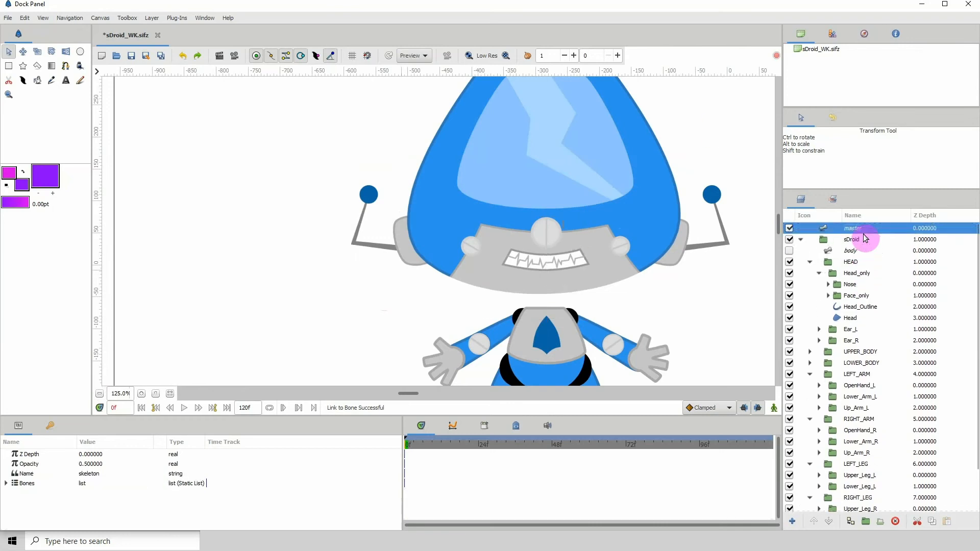
left_click(852, 251)
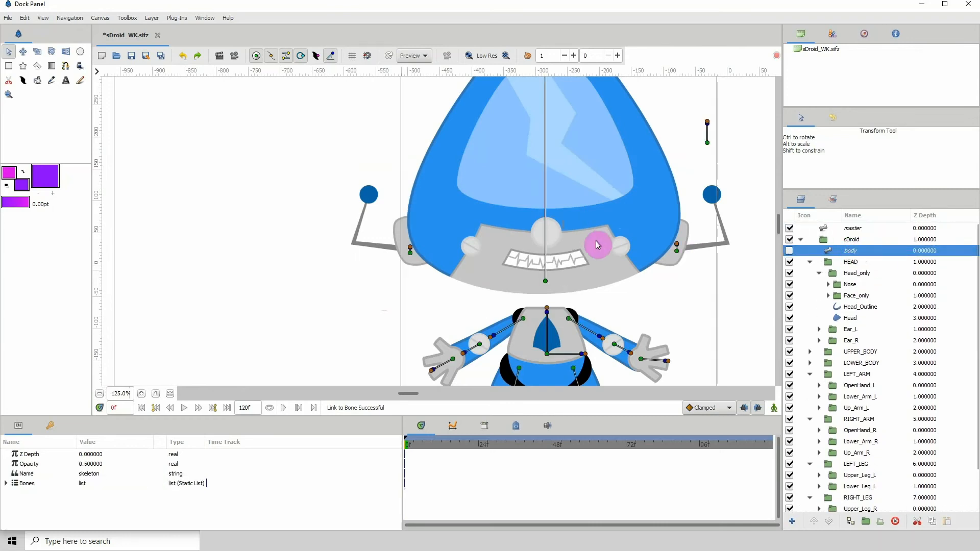
left_click(790, 250)
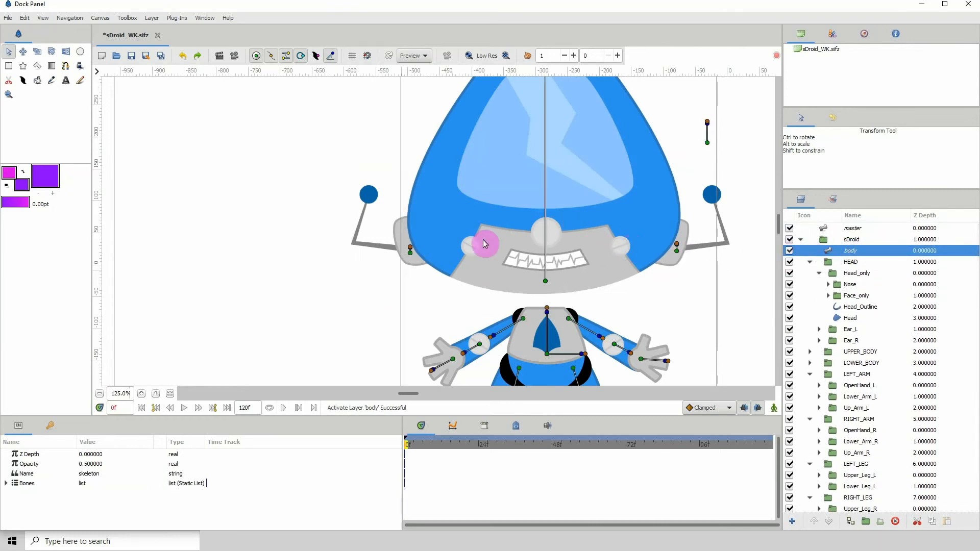
- Test-move the Ear_R and Ear_L bones to check their links to the ears, undoing each move
left_click_drag(414, 256, 403, 280)
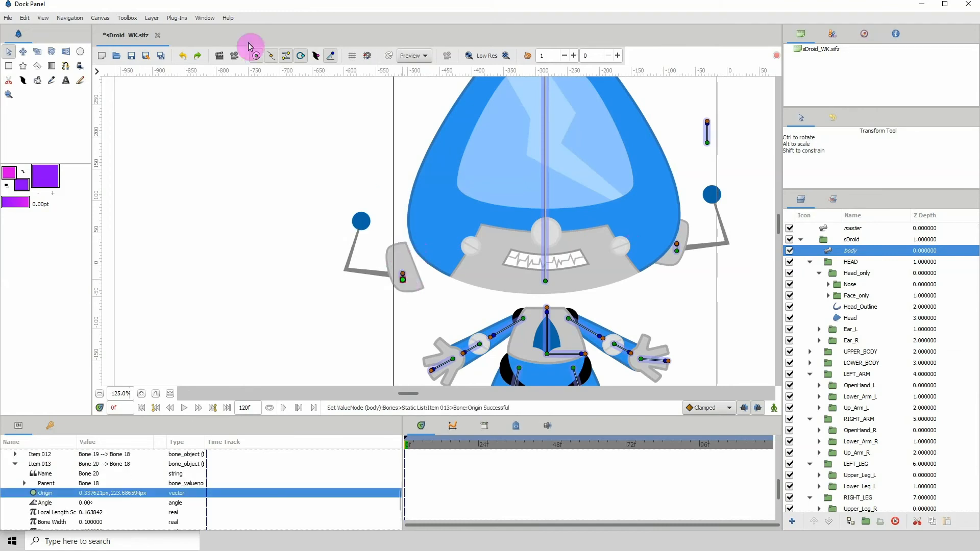
left_click(179, 57)
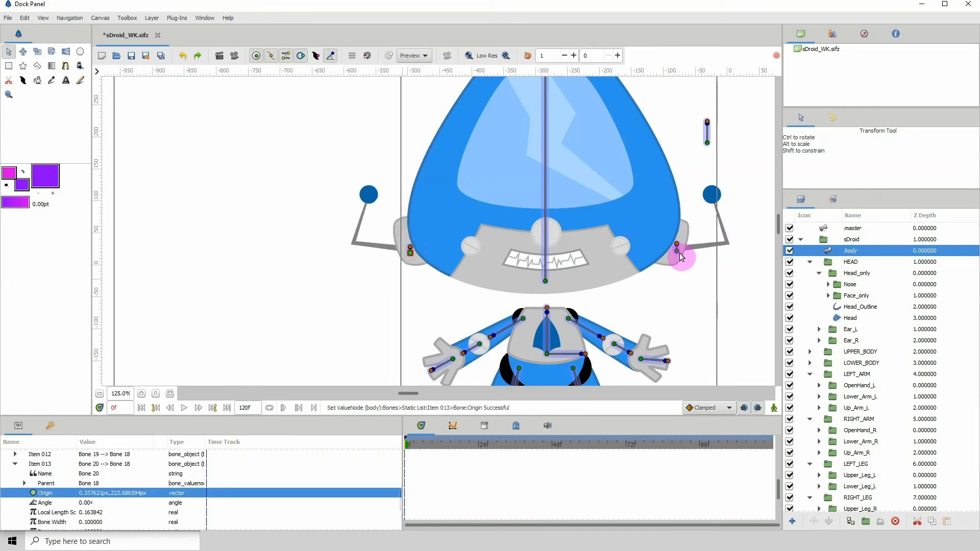
left_click_drag(682, 257, 688, 279)
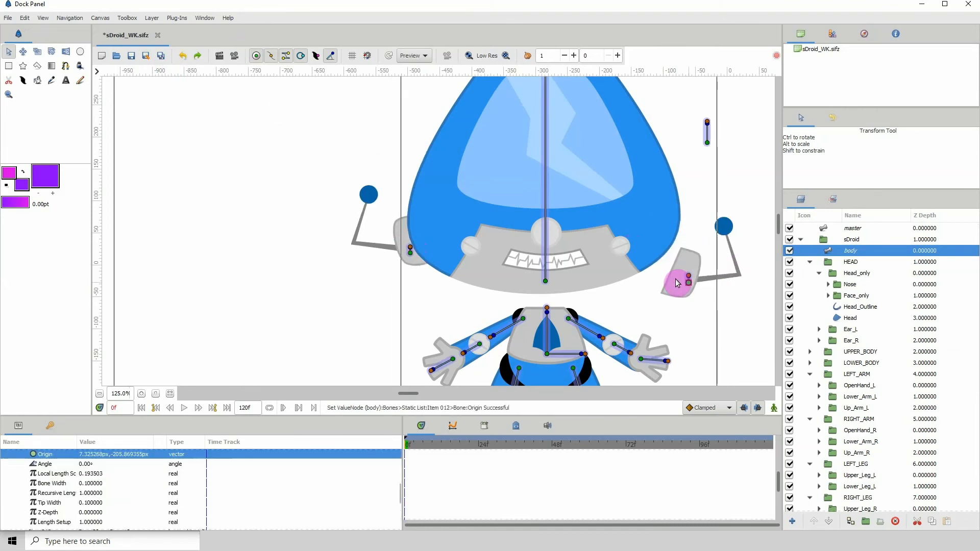
left_click(185, 55)
- Test-move the head bone in several directions to check whether the ears follow it, undoing each move
double_click(101, 394)
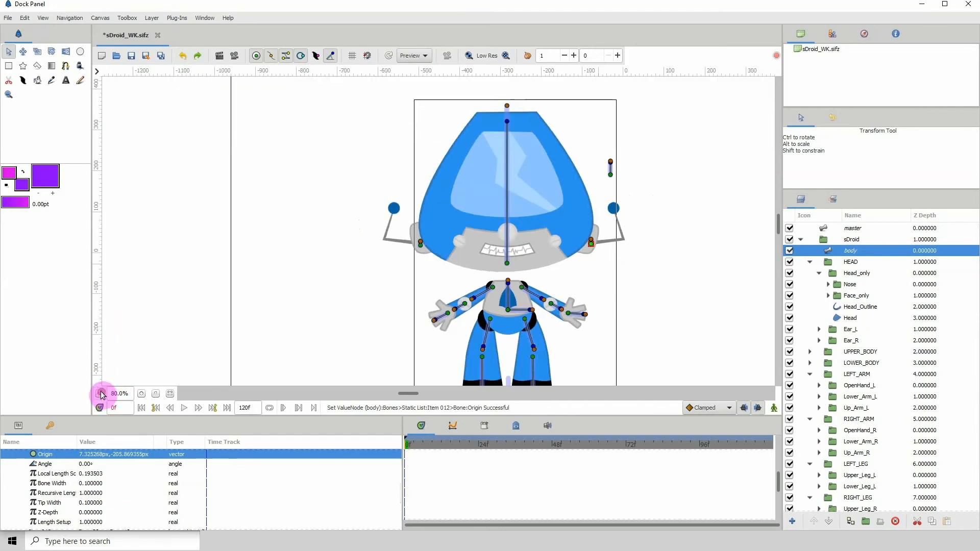
left_click_drag(508, 262, 540, 218)
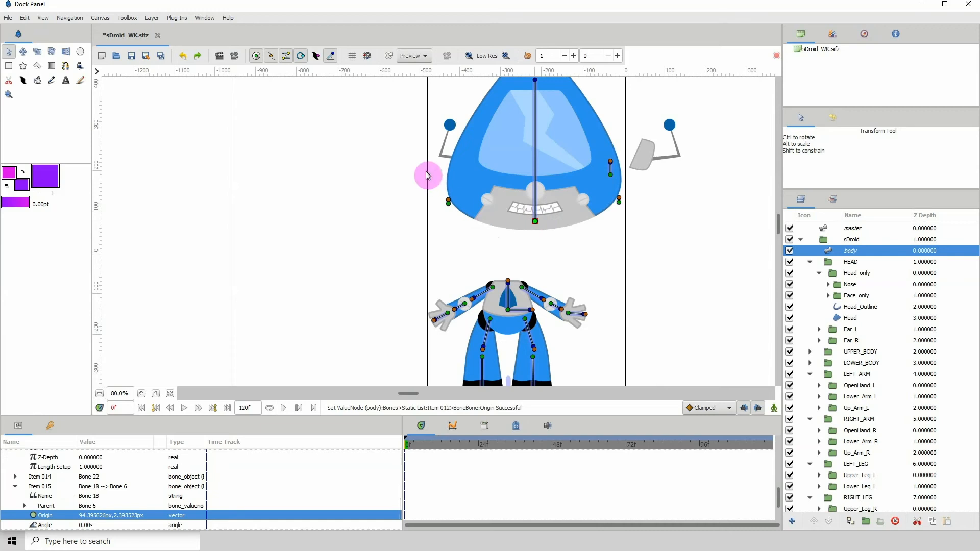
left_click(185, 55)
left_click_drag(505, 261, 438, 204)
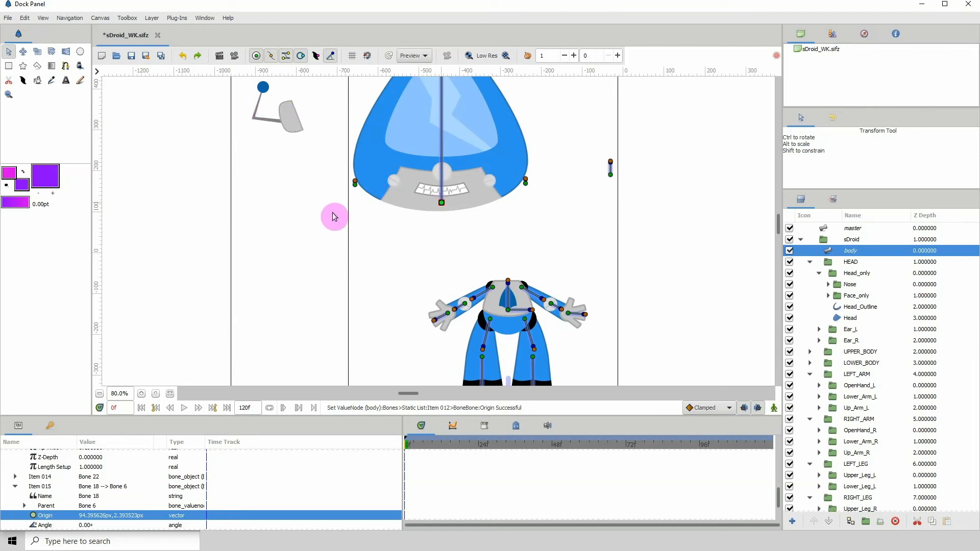
left_click(183, 56)
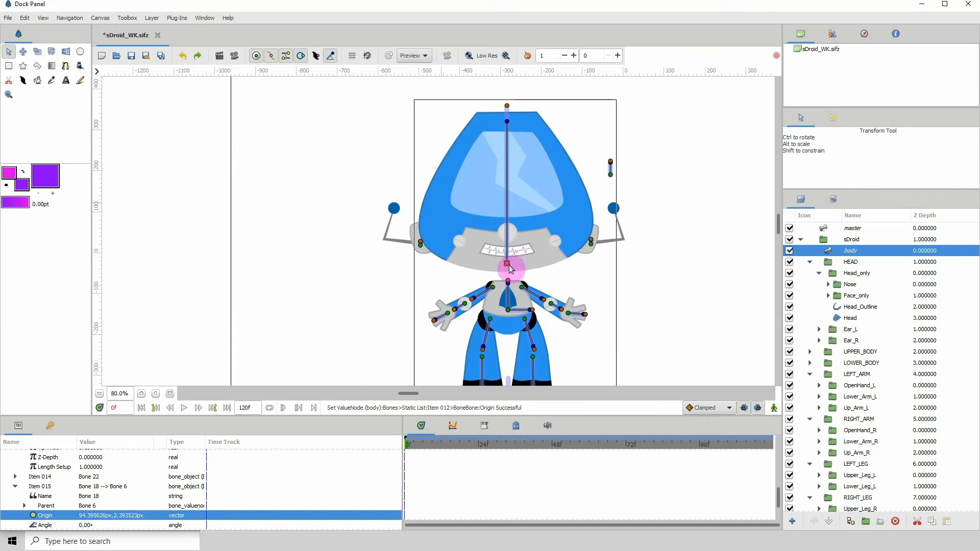
left_click_drag(508, 264, 544, 256)
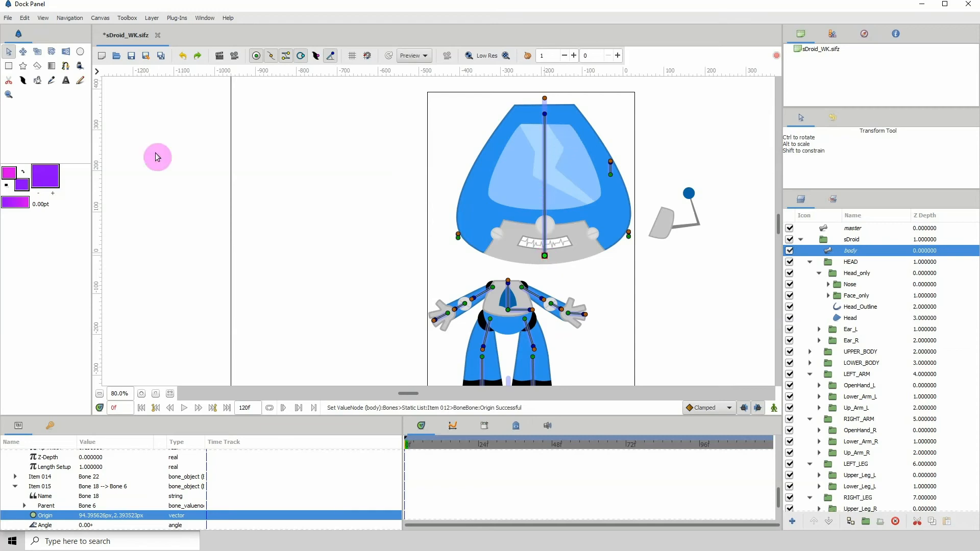
left_click(182, 57)
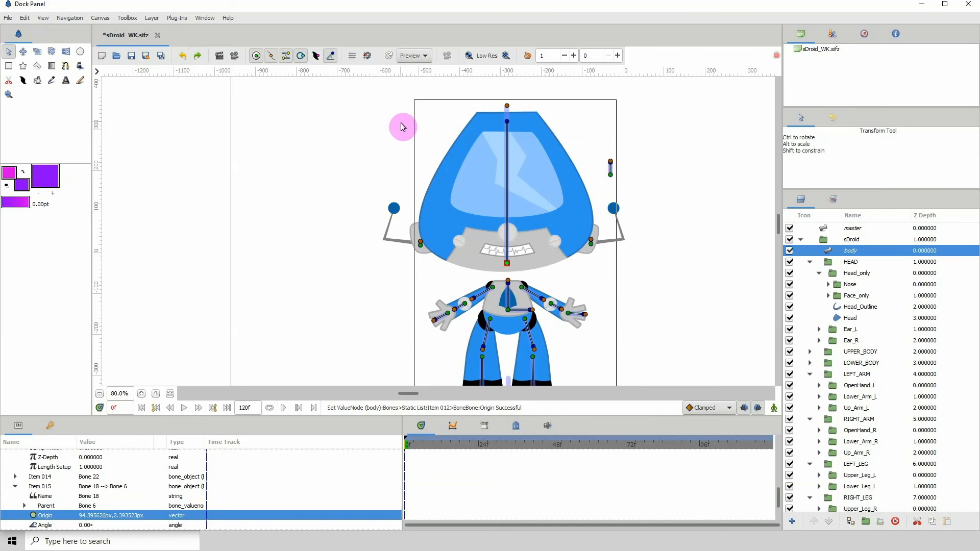
left_click_drag(508, 264, 525, 253)
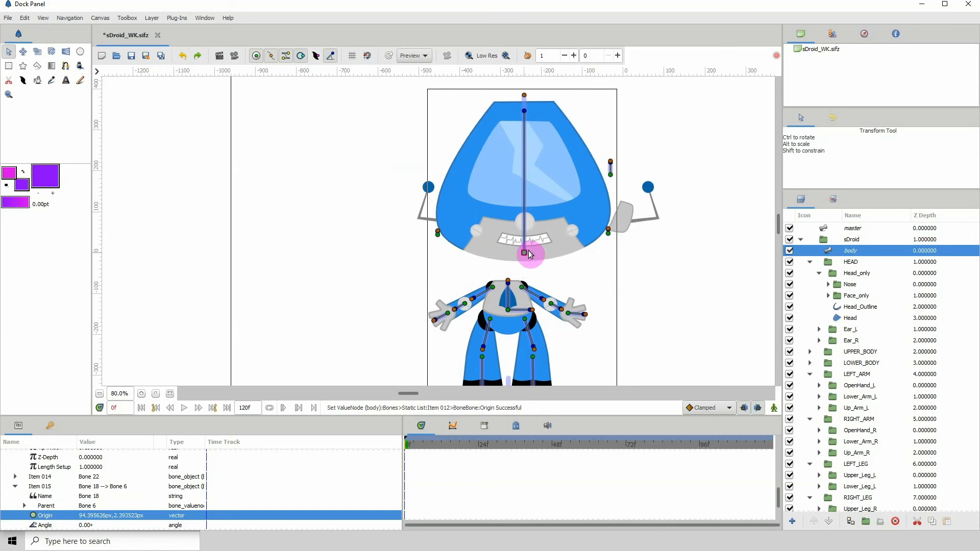
left_click(183, 57)
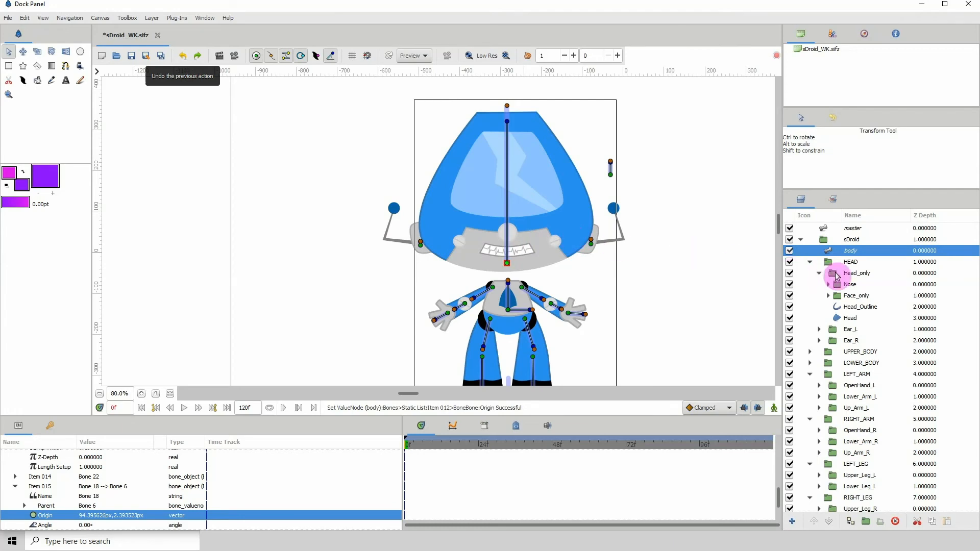
left_click(848, 262)
left_click(850, 251)
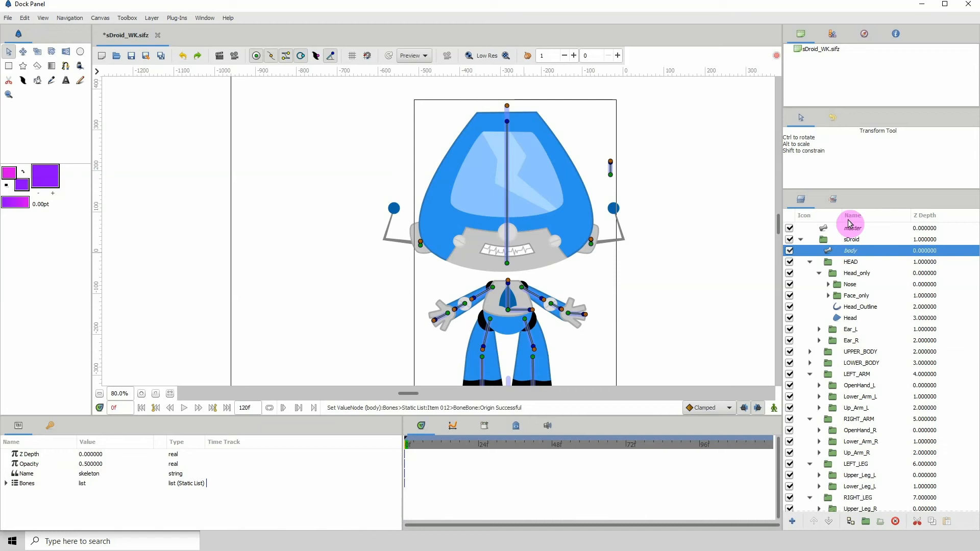
left_click(860, 228)
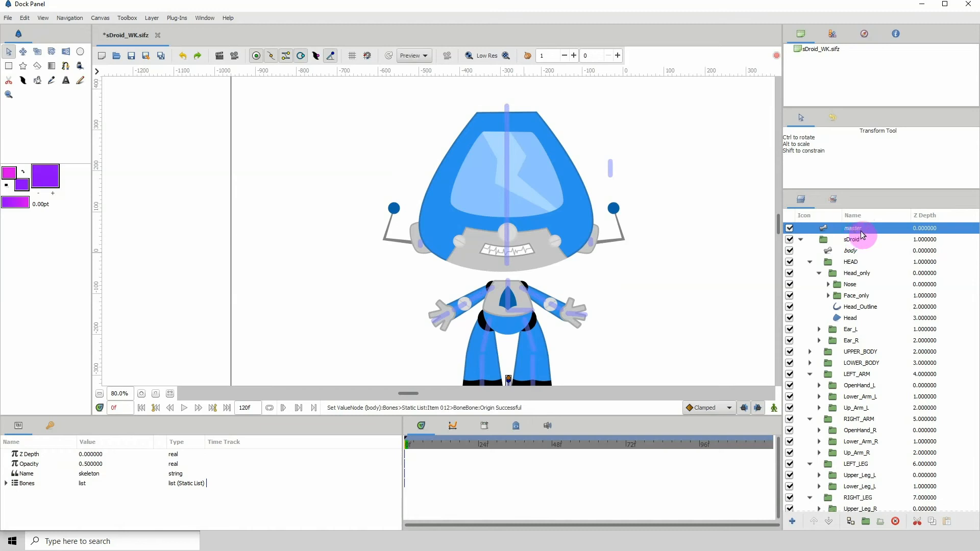
- Remove the Ear_L bone (Bone 19) from the body skeleton's bone list
left_click(849, 253)
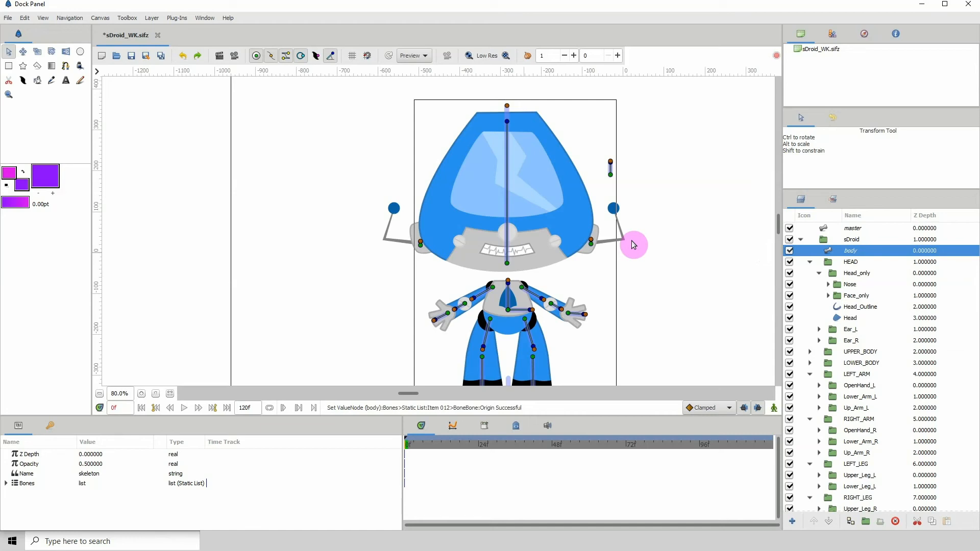
left_click(591, 242)
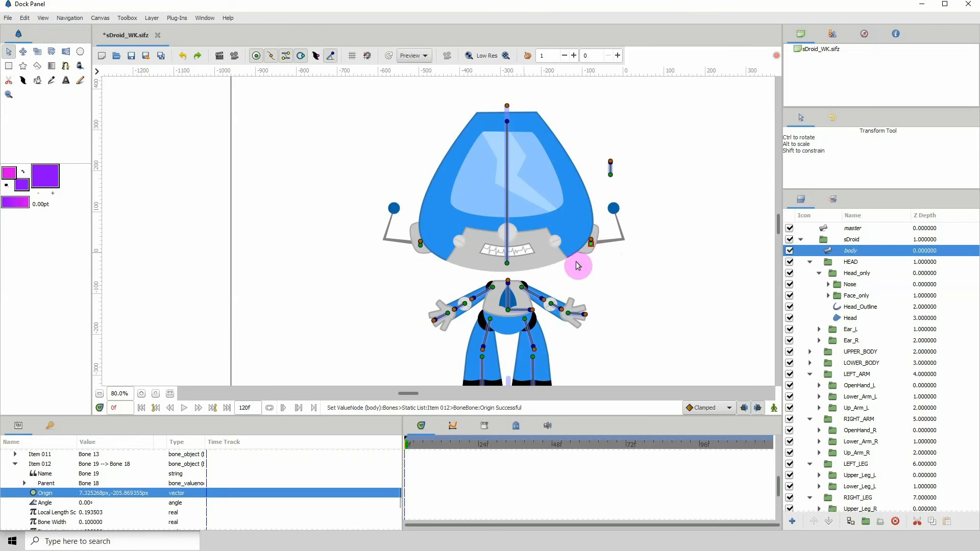
left_click(91, 466)
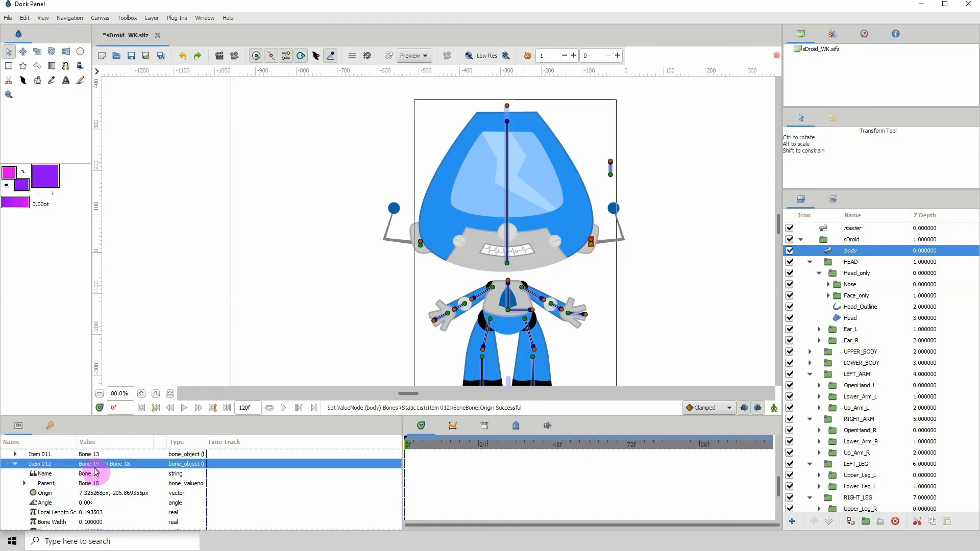
right_click(89, 466)
left_click(117, 440)
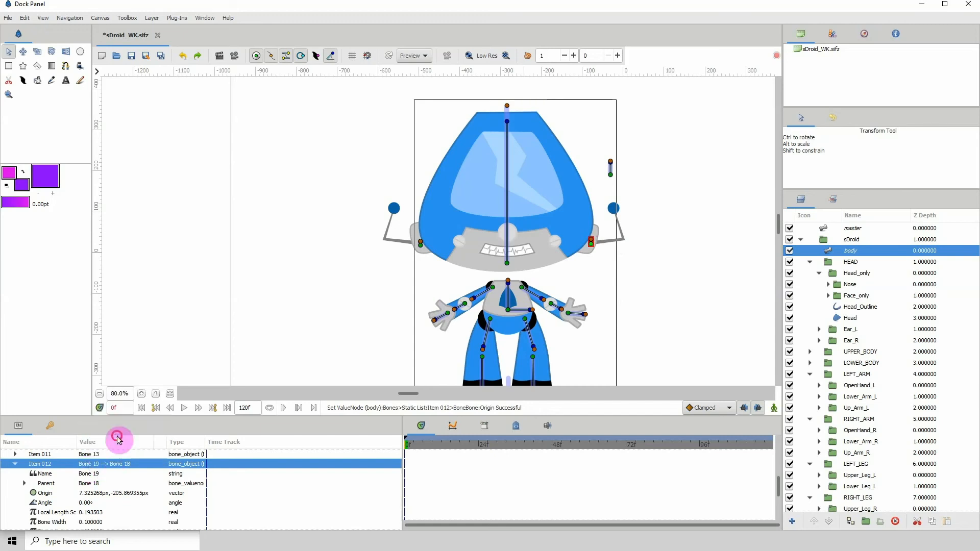
- Remove the Ear_R bone (Bone 20) from the body skeleton's bone list
left_click(421, 246)
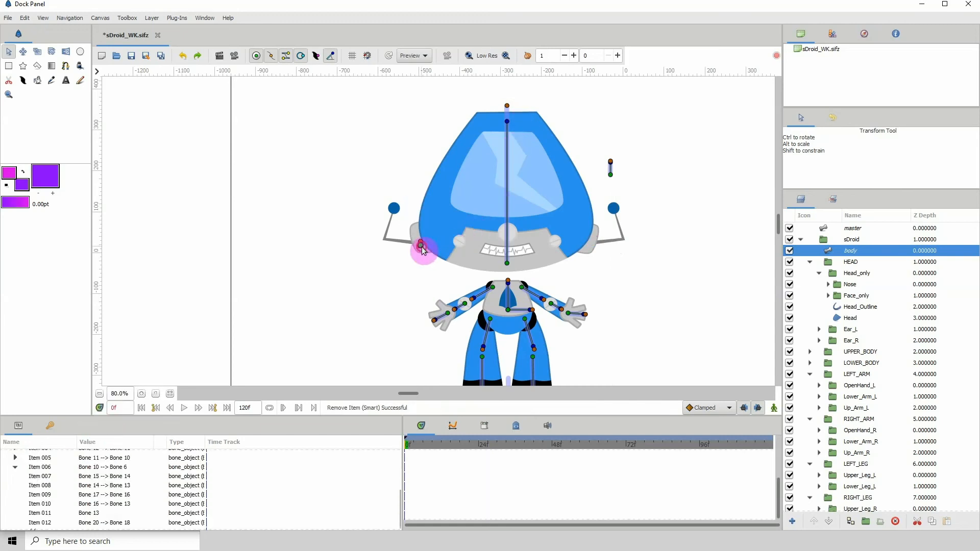
left_click(50, 465)
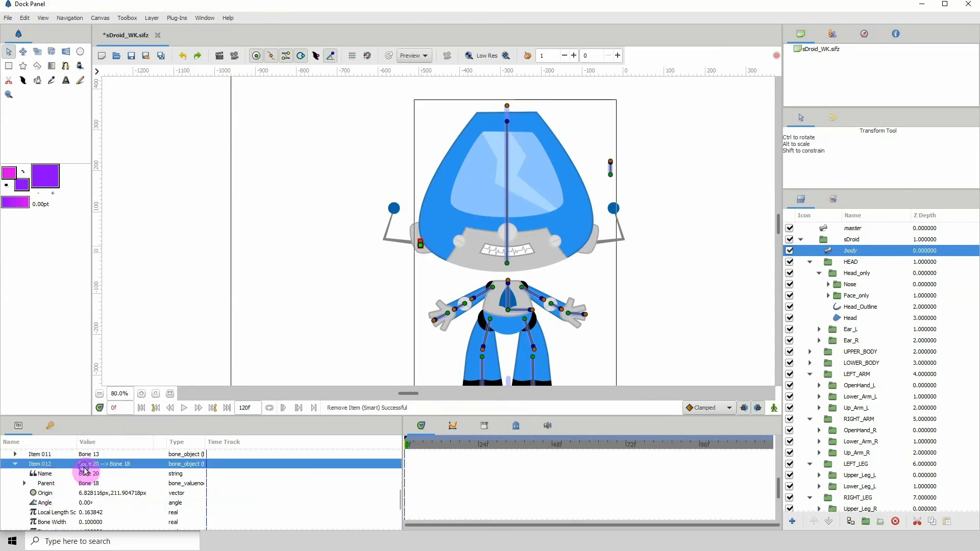
right_click(85, 468)
left_click(117, 439)
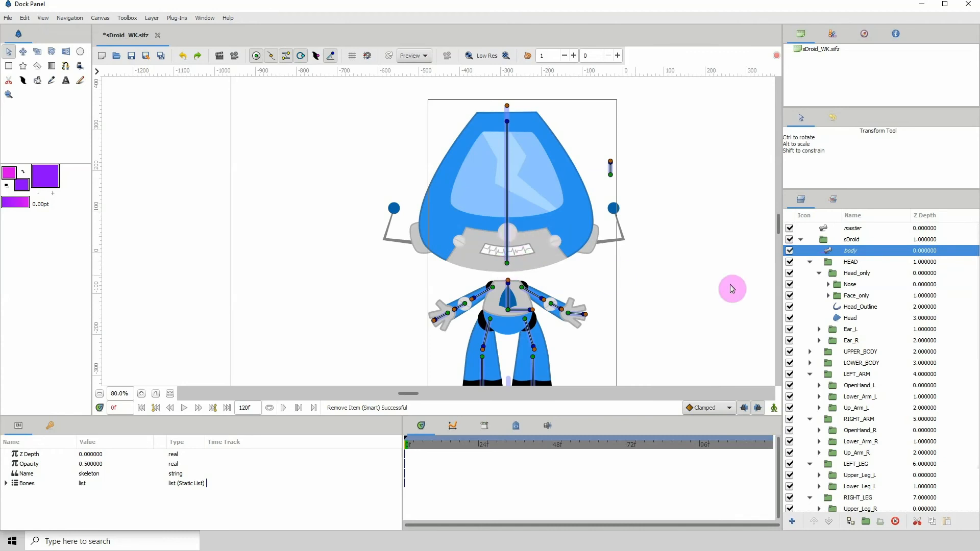
- Add a new Skeleton layer inside the HEAD group, directly above the Head_only group
left_click(791, 262)
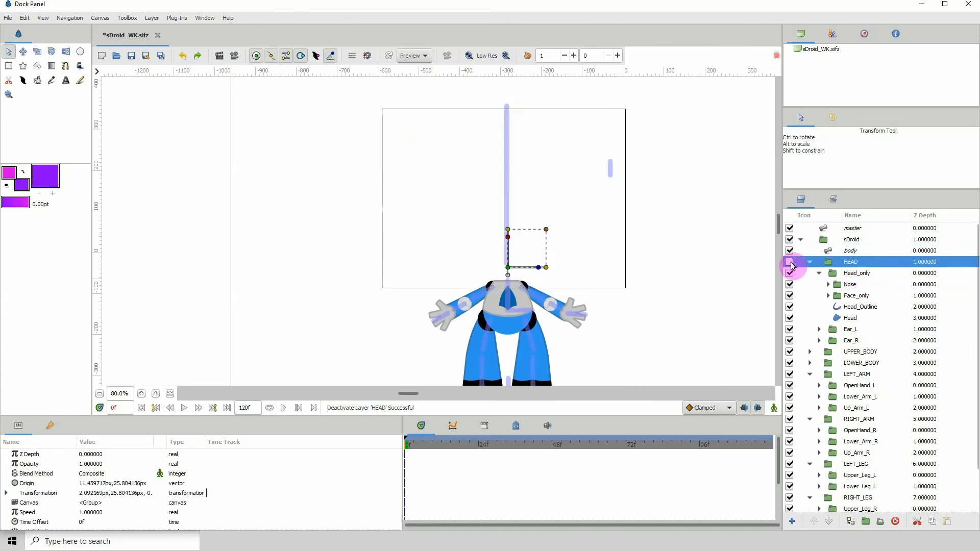
left_click(790, 262)
left_click(859, 274)
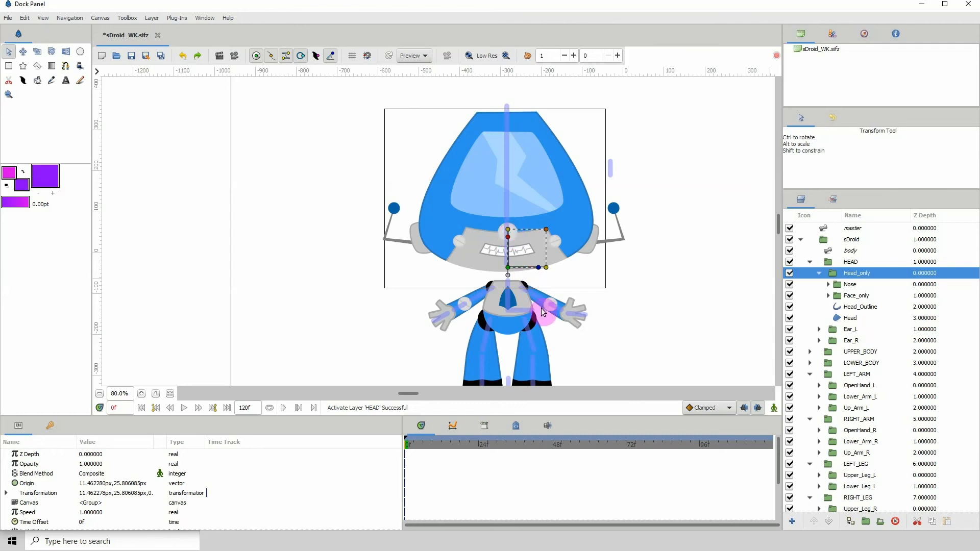
right_click(849, 274)
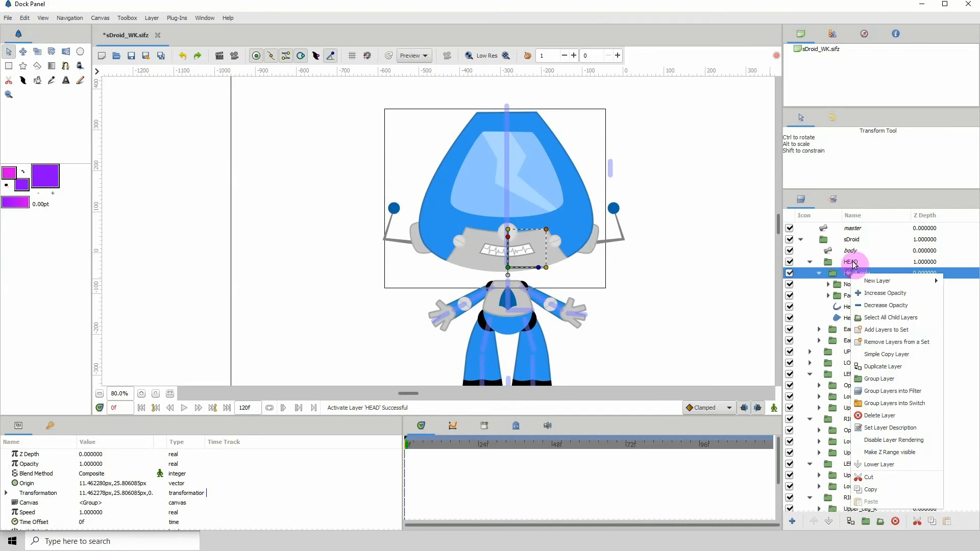
mouse_move(870, 288)
mouse_move(807, 367)
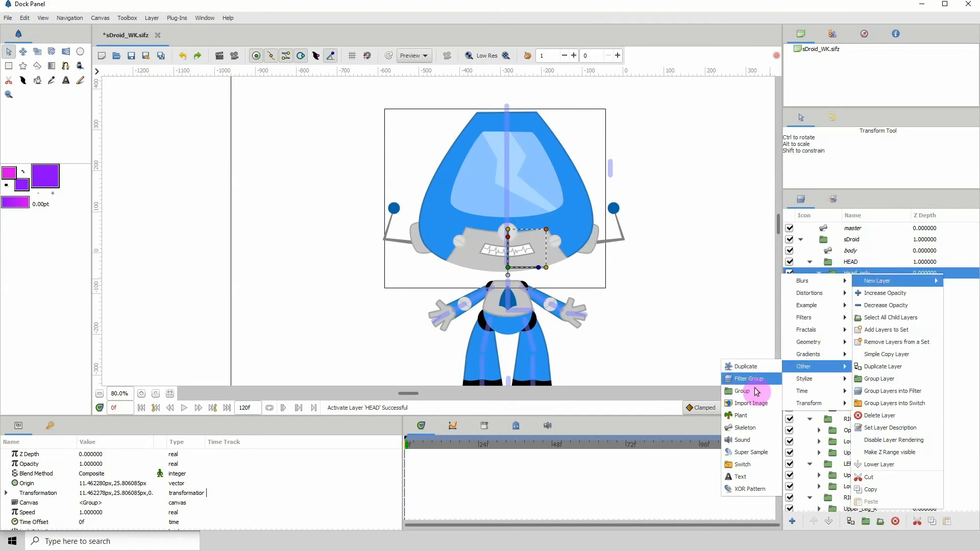
left_click(746, 429)
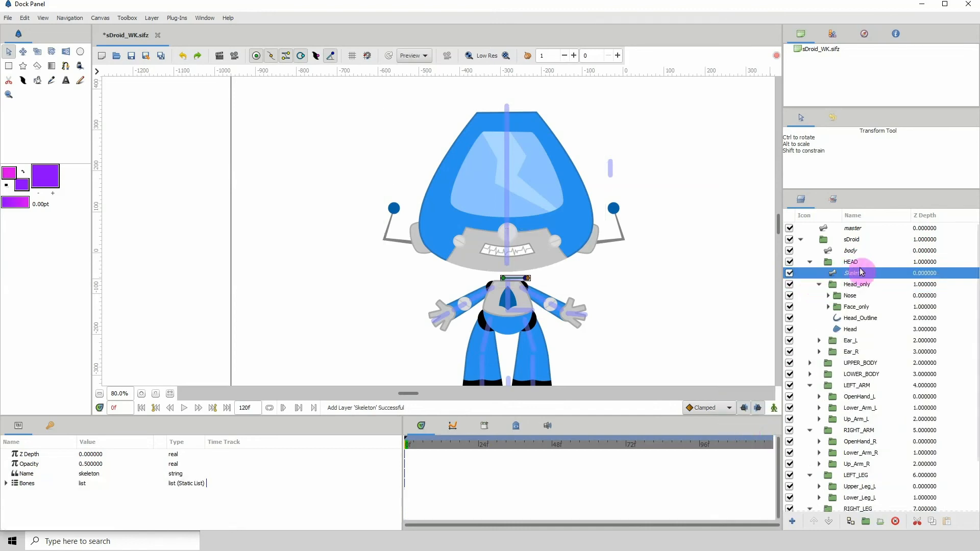
- Rename the new skeleton layer in the HEAD group as Ears
double_click(856, 275)
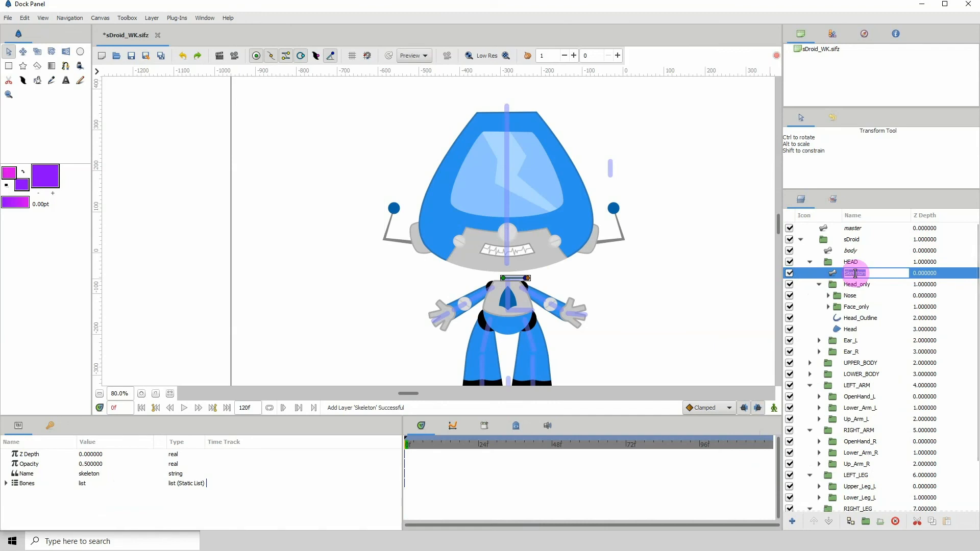
key("Caps_Lock")
type("E")
key("Caps_Lock")
type("ar")
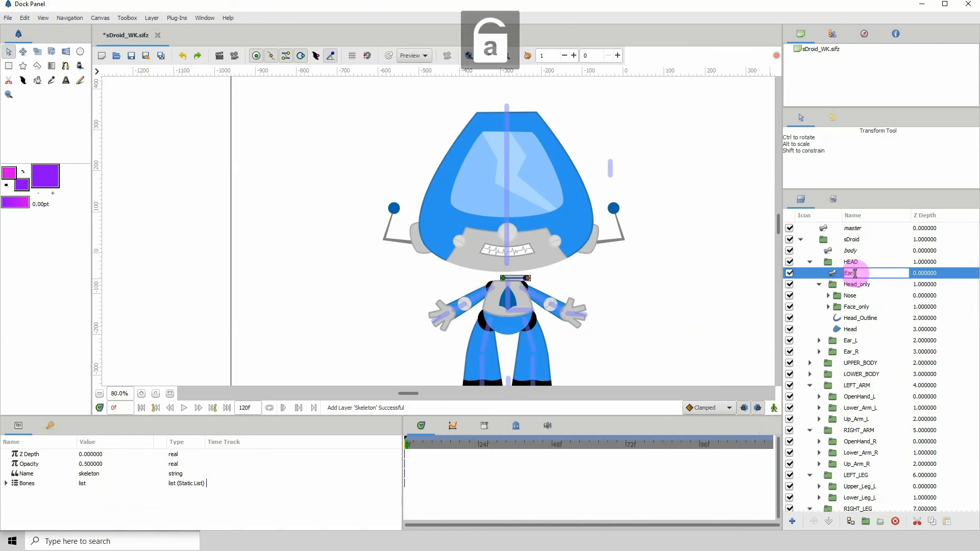
type("s")
key("Return")
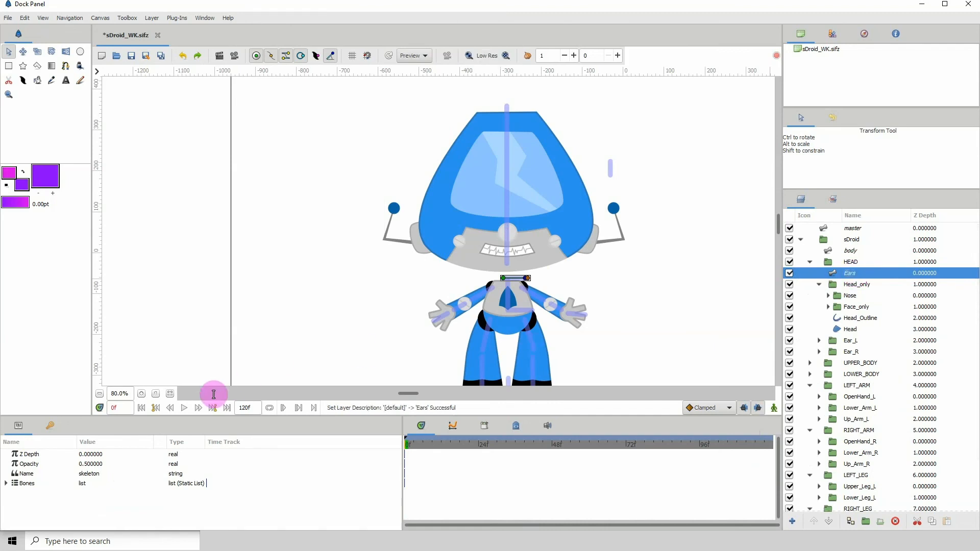
- Move the Ears skeleton's bone so its origin sits on the lower part of the robot's right ear (Ear_R)
left_click(140, 393)
left_click(140, 394)
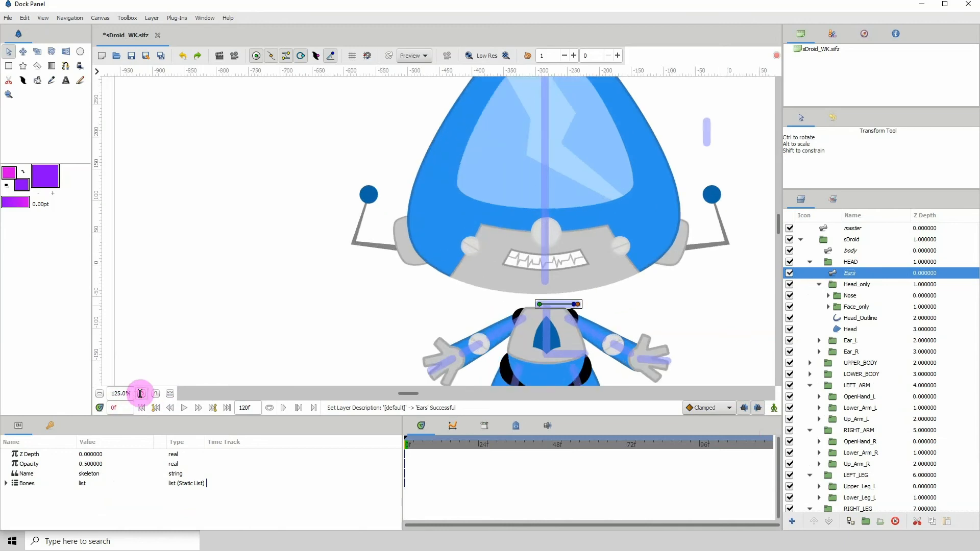
scroll(473, 243, "right", 3)
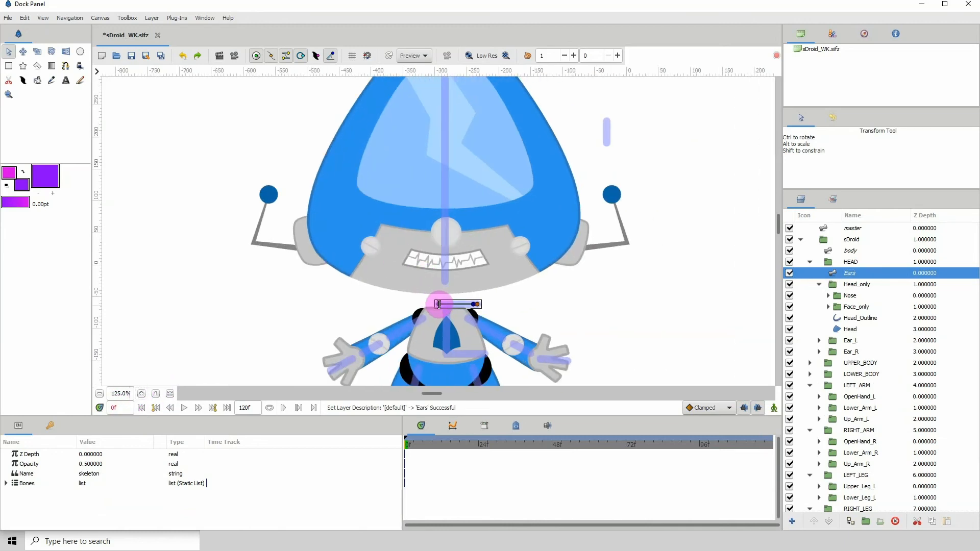
left_click(439, 305)
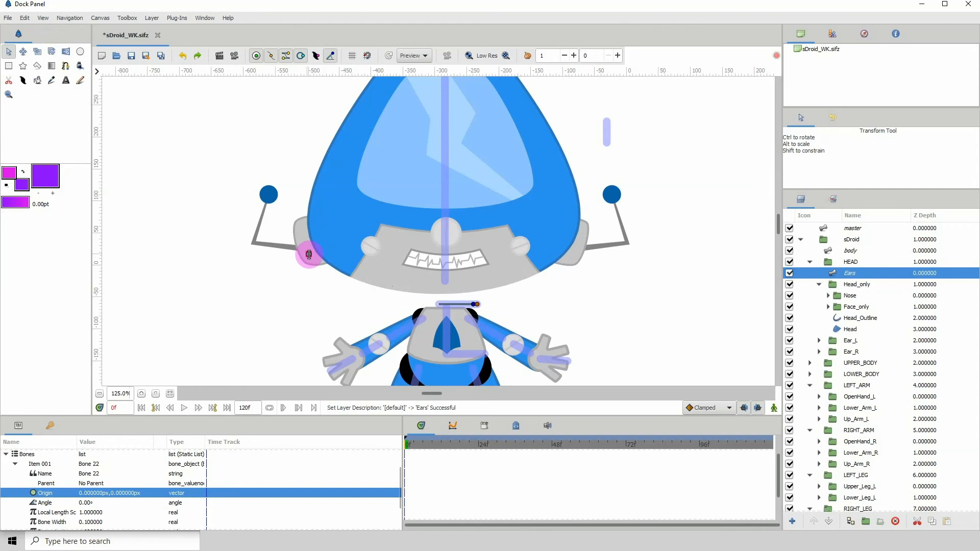
left_click_drag(310, 254, 310, 255)
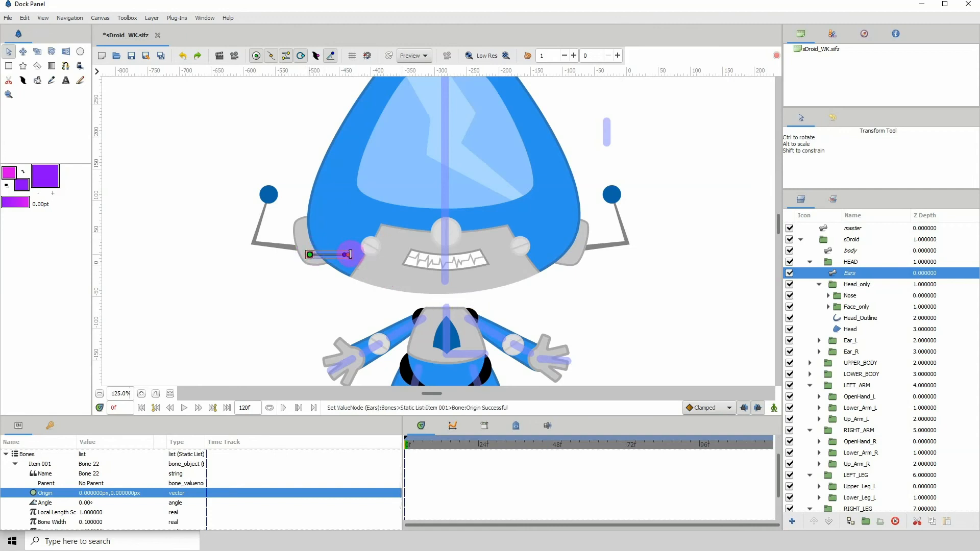
- Set the Ear_R bone's angle to 90° and shorten it to about a third of its length
double_click(84, 503)
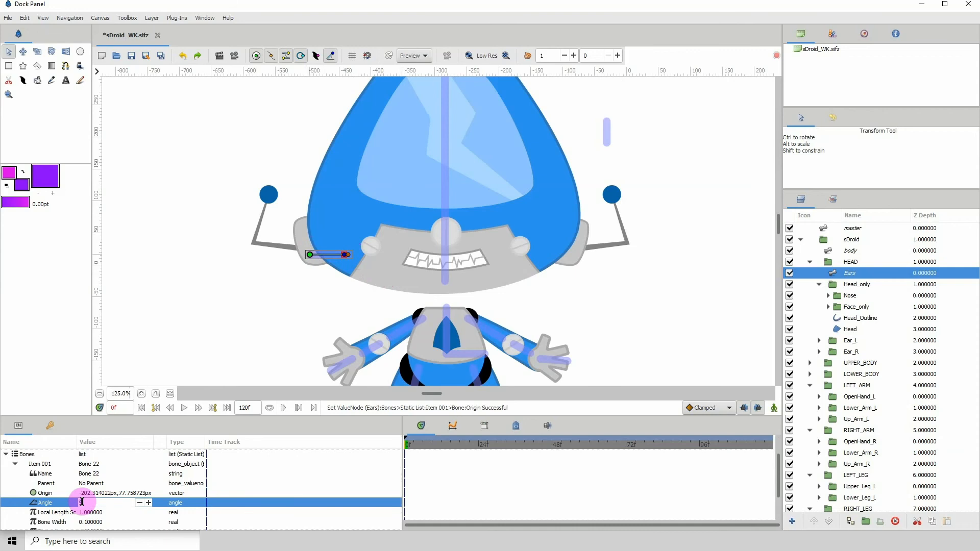
type("90")
key("Return")
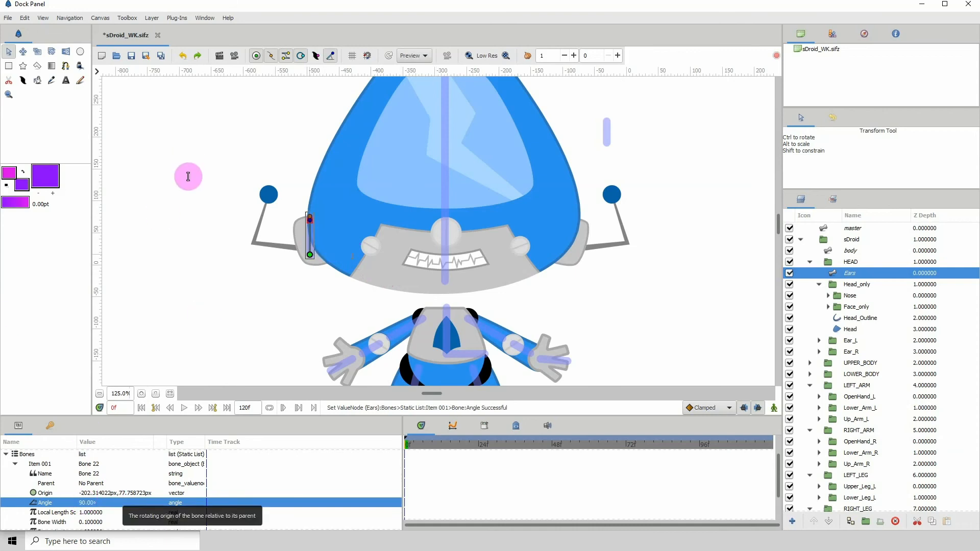
left_click(308, 215)
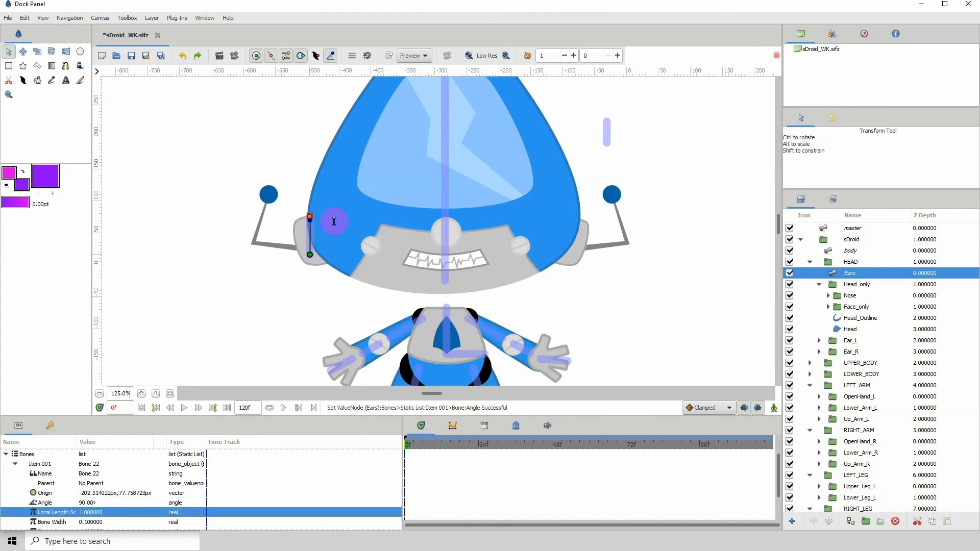
left_click_drag(310, 216, 335, 222)
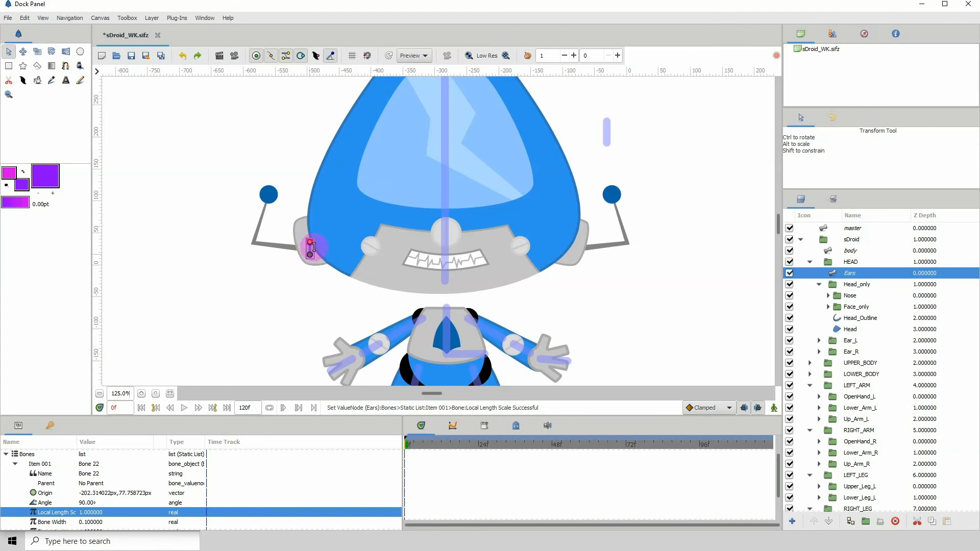
- Create a child bone from the Ear_R bone, move it aside to the mouth area and set its parent to none
right_click(310, 254)
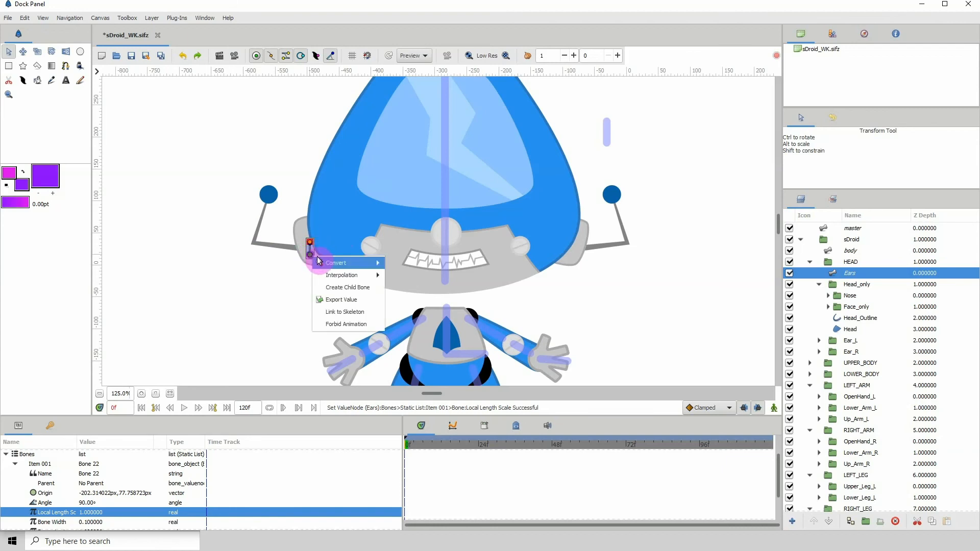
left_click(342, 286)
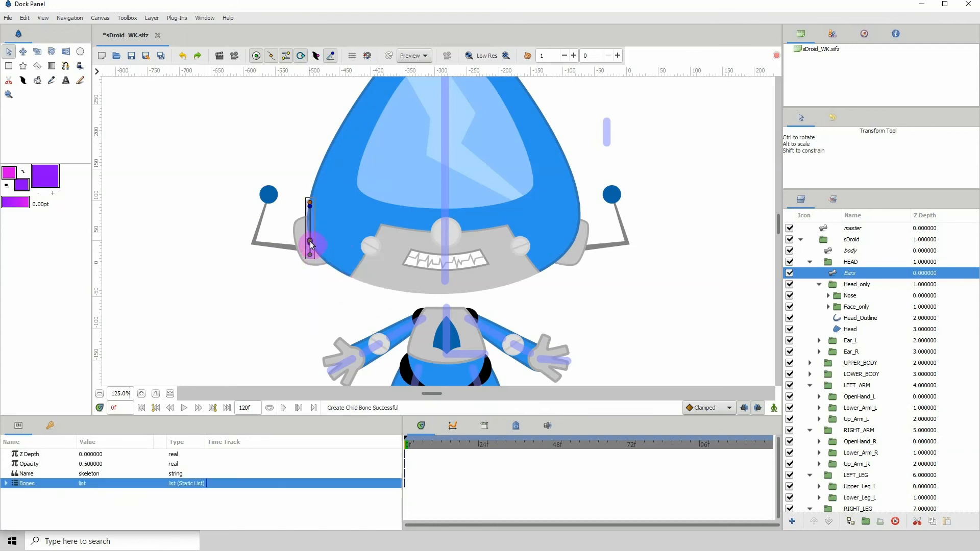
left_click_drag(311, 242, 422, 252)
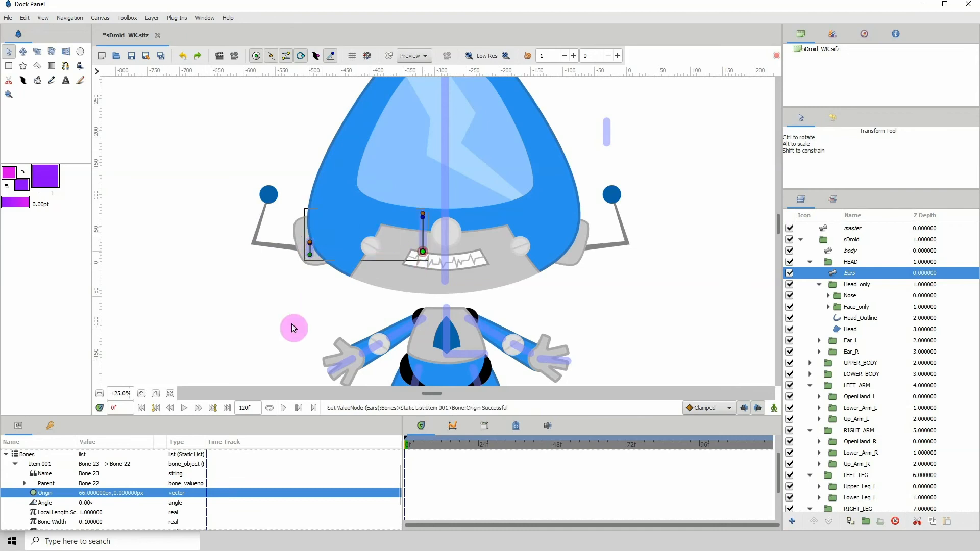
left_click(91, 484)
left_click(98, 485)
scroll(100, 490, "down", 5)
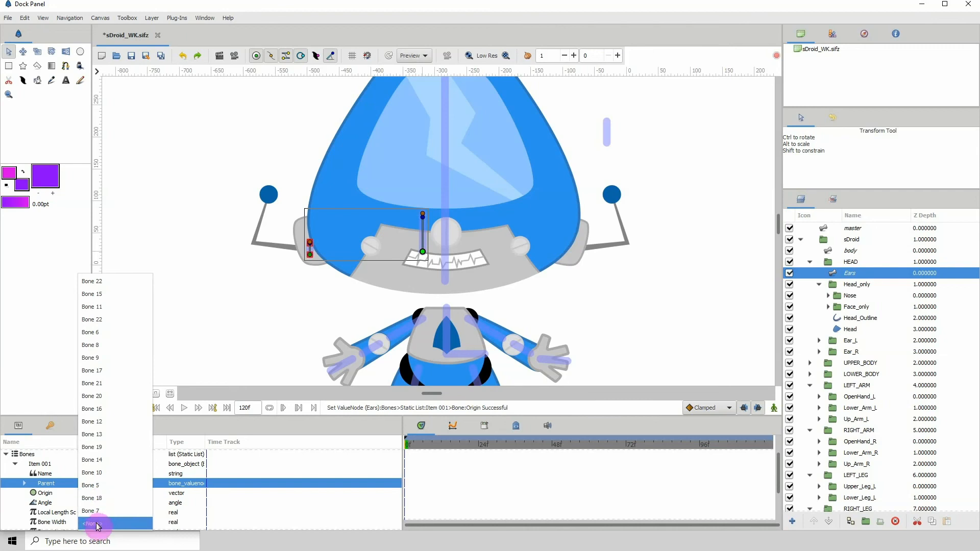
left_click(97, 525)
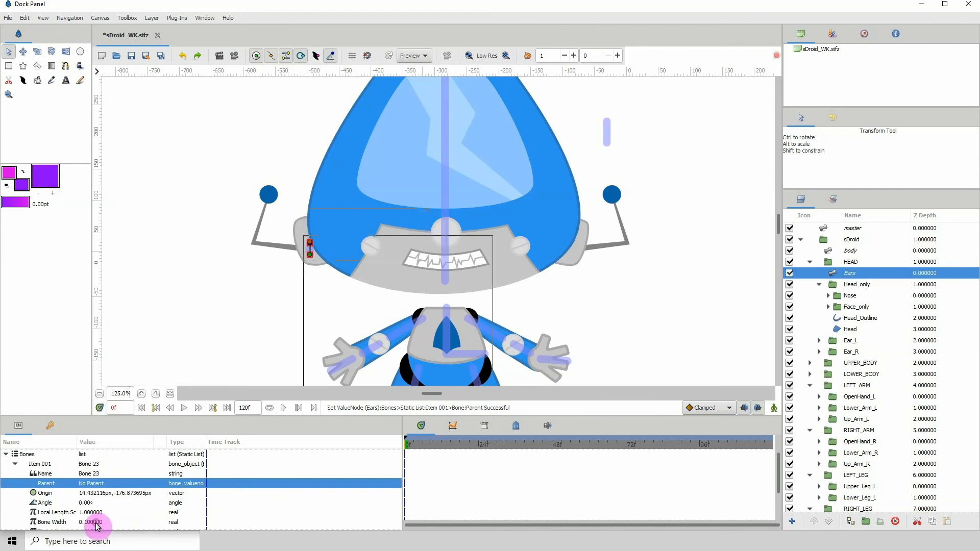
- Move the new bone's origin onto the lower part of the robot's left ear (Ear_L) and set its angle to 90°
left_click(100, 394)
left_click(99, 394)
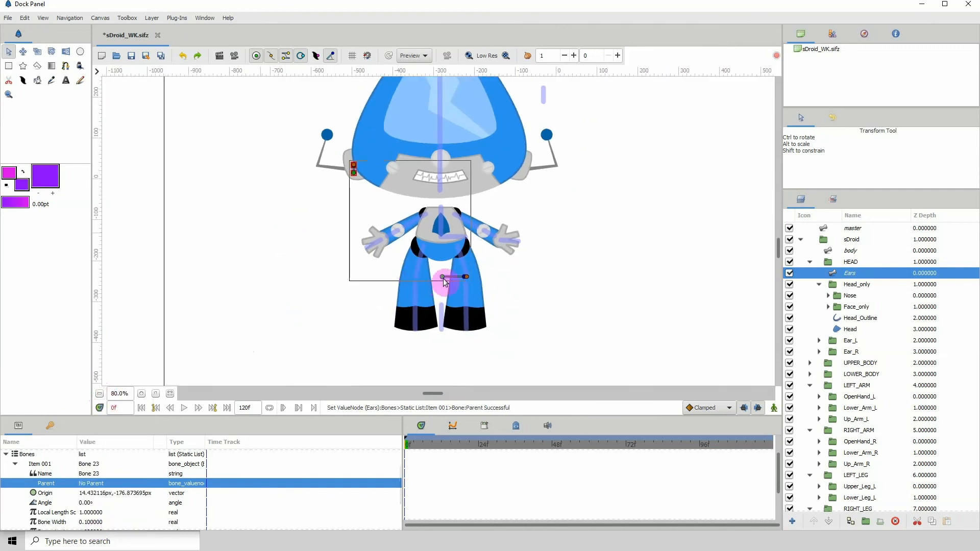
left_click_drag(443, 271, 525, 169)
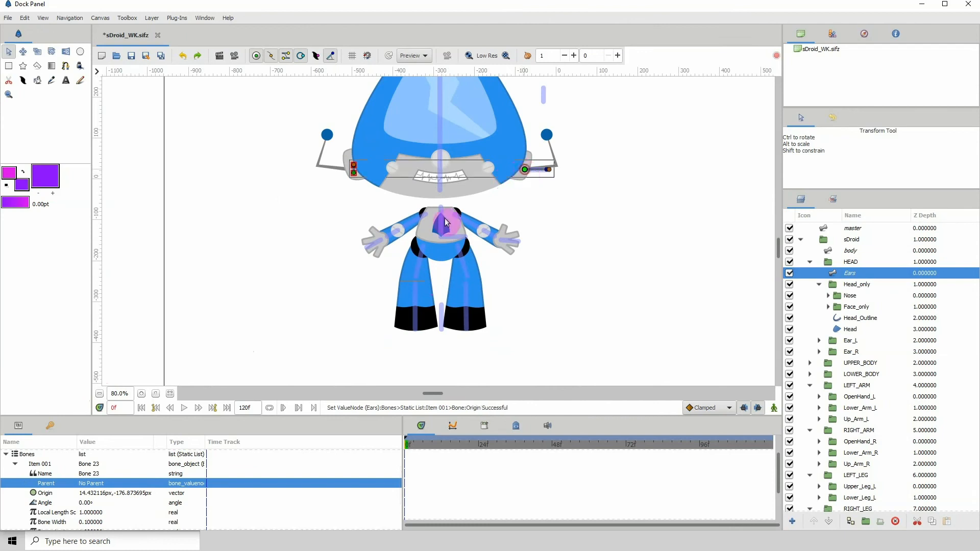
left_click(88, 505)
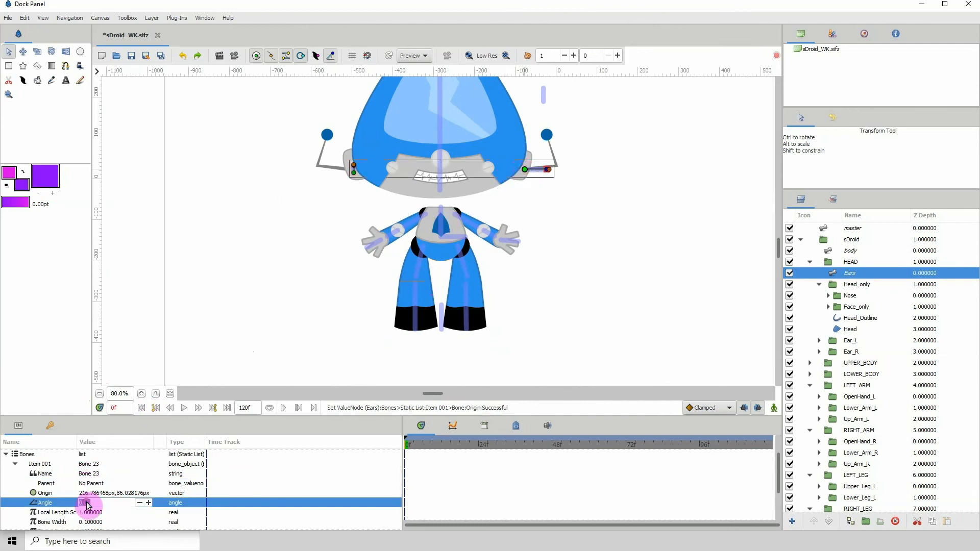
type("90")
key("Return")
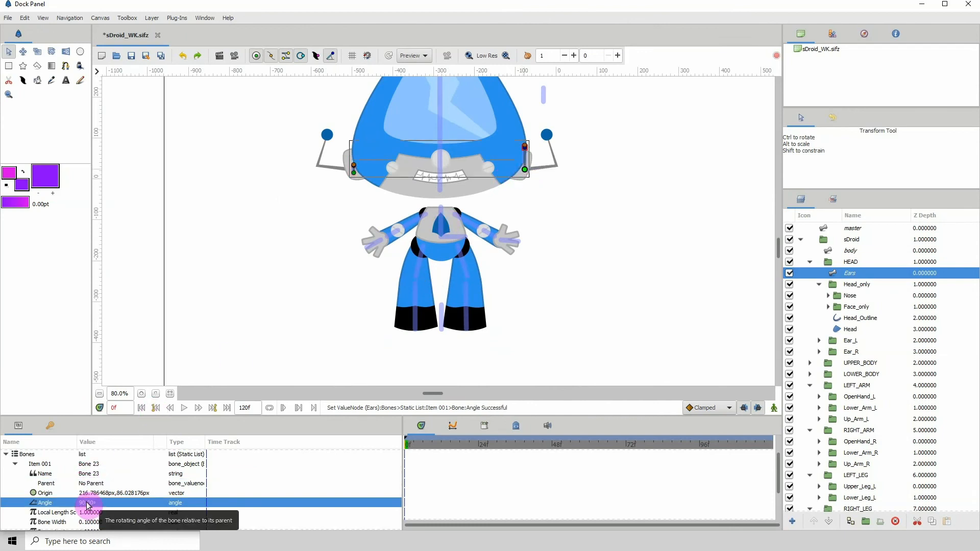
- Shorten the Ear_L bone to about a quarter of its length and trim the Ear_R bone to match
left_click(143, 395)
left_click(143, 395)
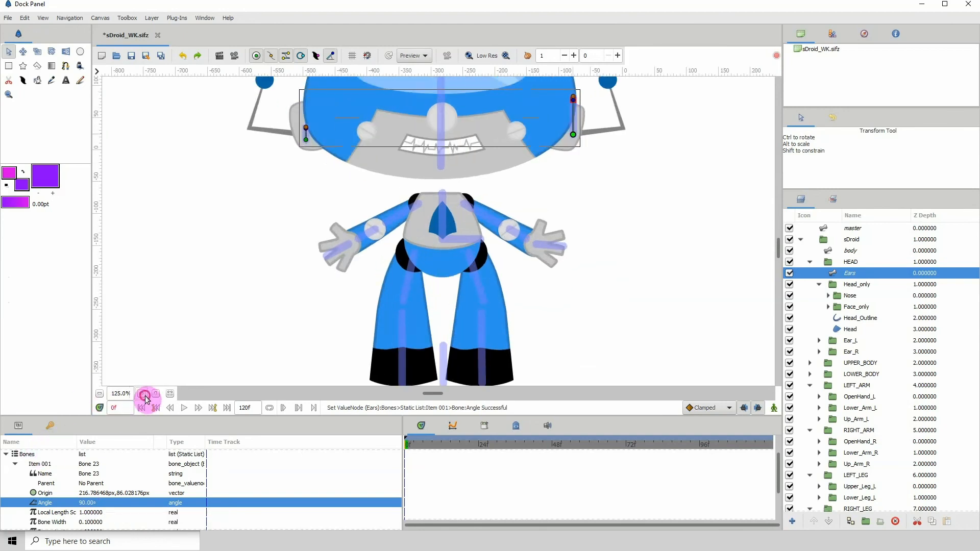
left_click(143, 395)
left_click_drag(353, 168, 327, 255)
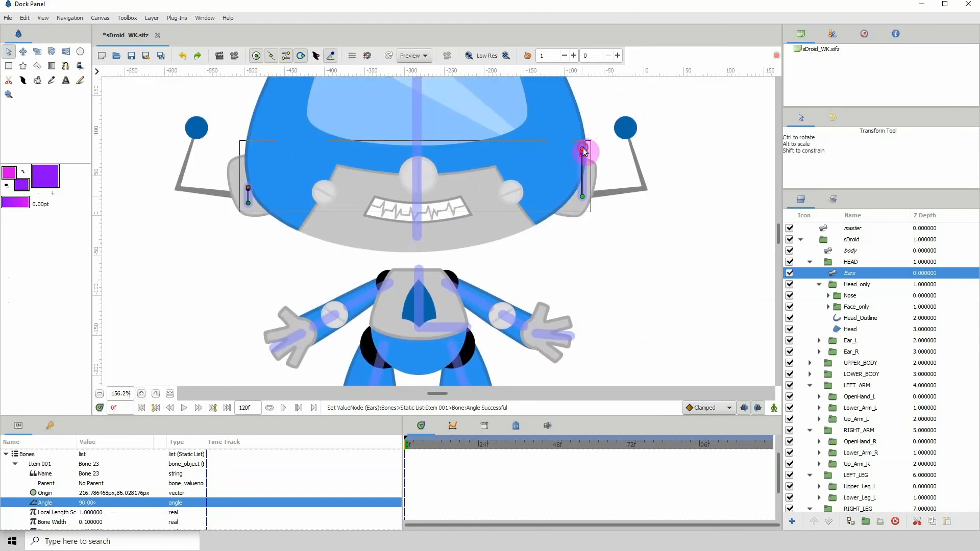
left_click_drag(583, 152, 584, 187)
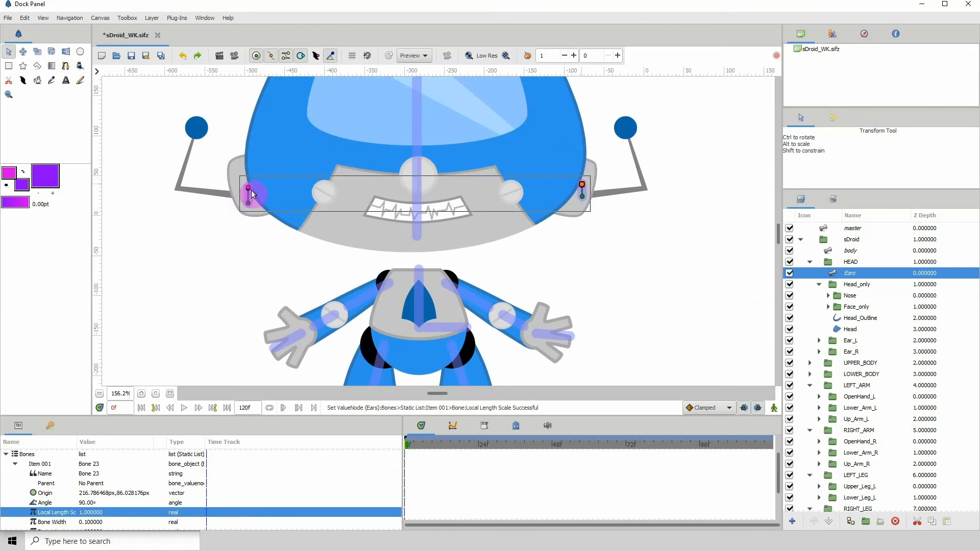
left_click_drag(252, 194, 248, 193)
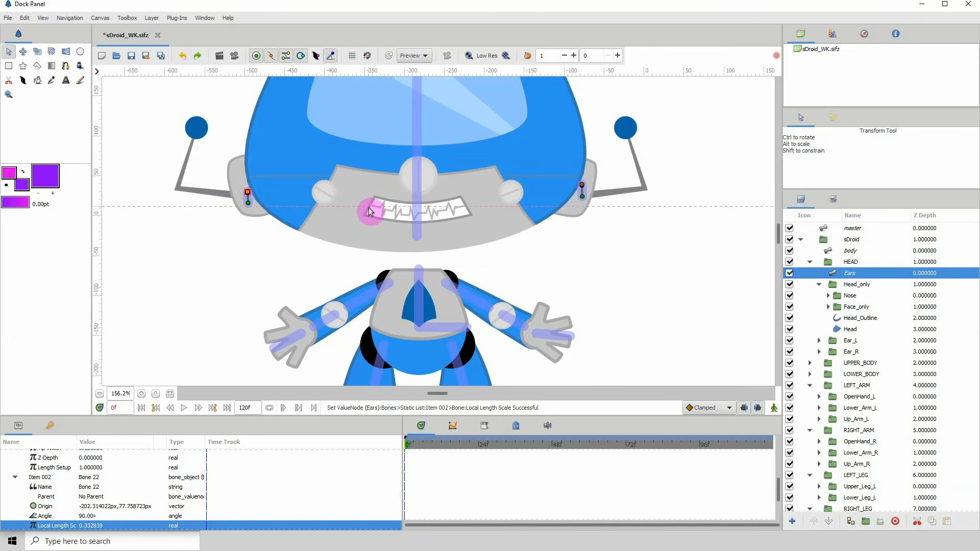
- Lower the Ear_L bone's origin slightly to align it with the horizontal guide across the ears
left_click(582, 201)
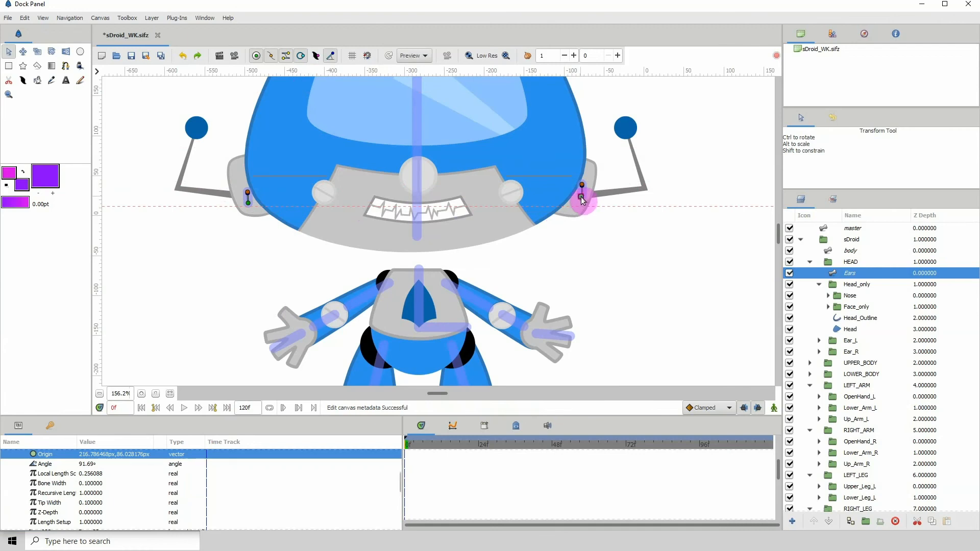
left_click_drag(582, 201, 586, 206)
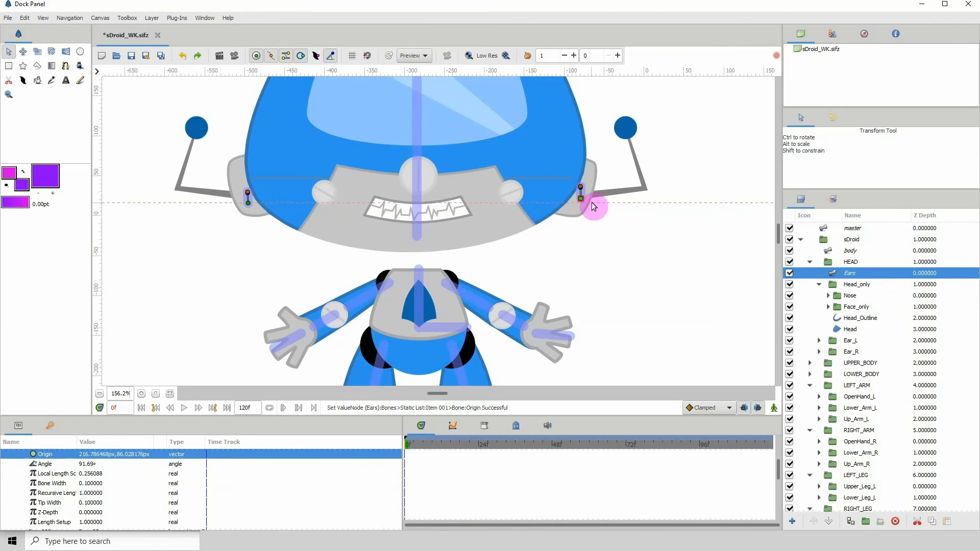
left_click(585, 203)
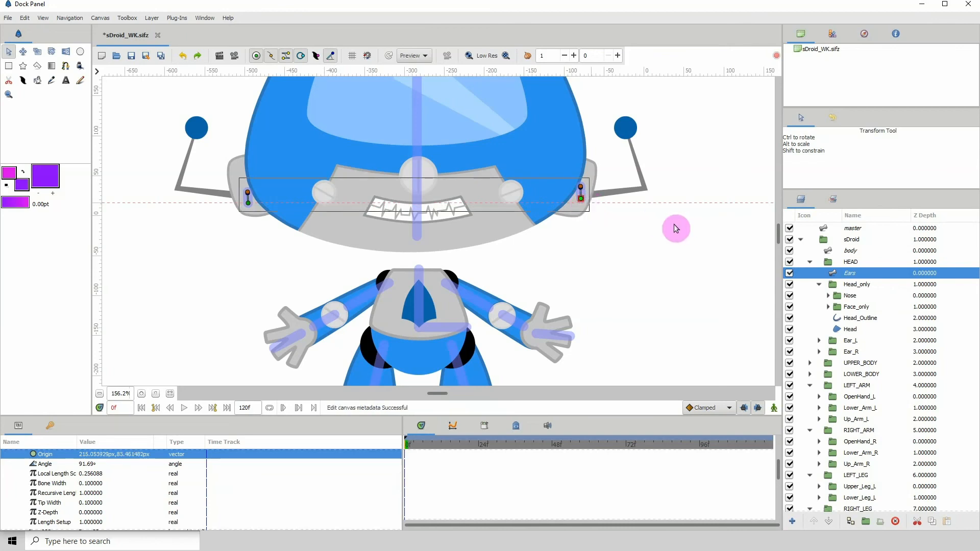
key("Down")
key("Down")
key("Down")
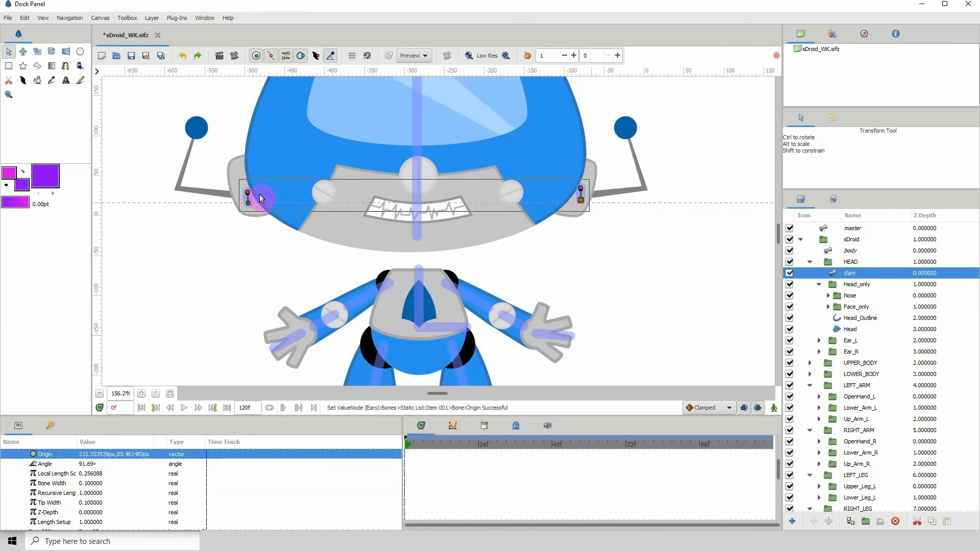
- Raise the Ear_R bone's origin slightly to the guide, adjust the bone's length and set its angle to 90°
left_click_drag(248, 203, 249, 206)
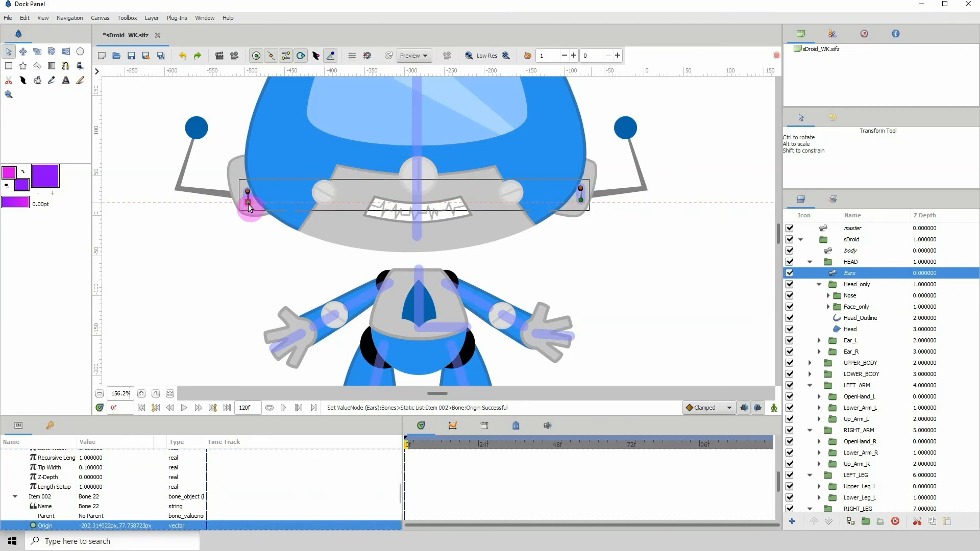
left_click_drag(250, 207, 248, 193)
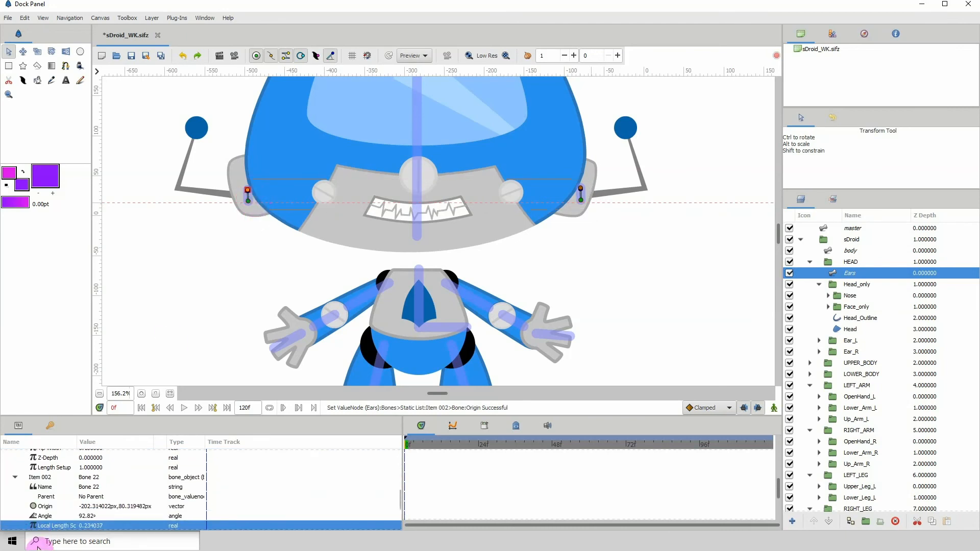
double_click(84, 516)
type("90")
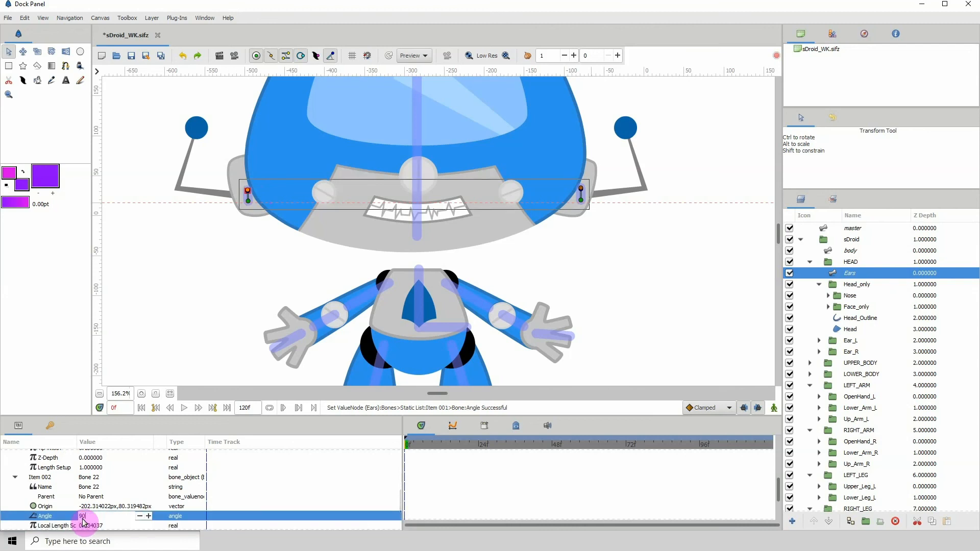
key("Return")
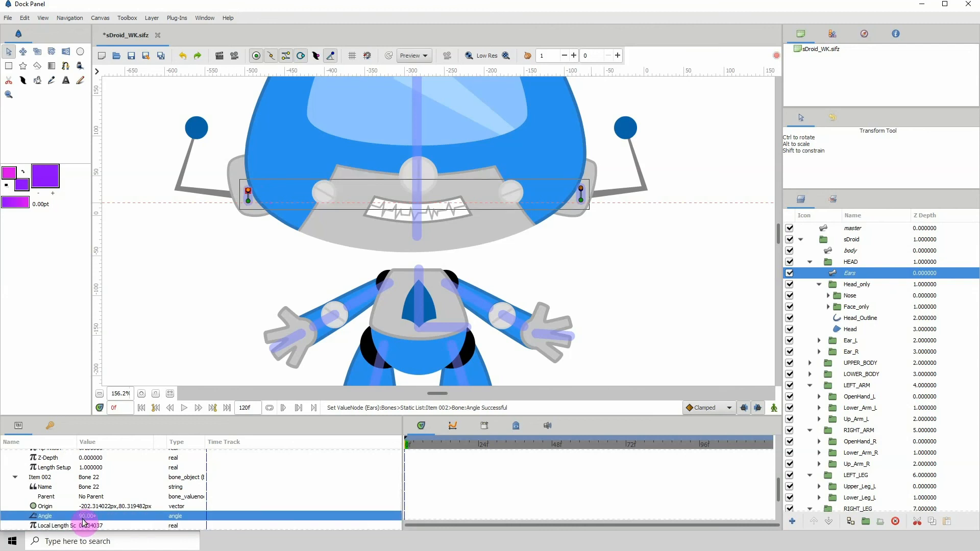
- Shorten the Ear_L bone a little further, to a local length scale of about 0.19, keeping it vertical
left_click(581, 190)
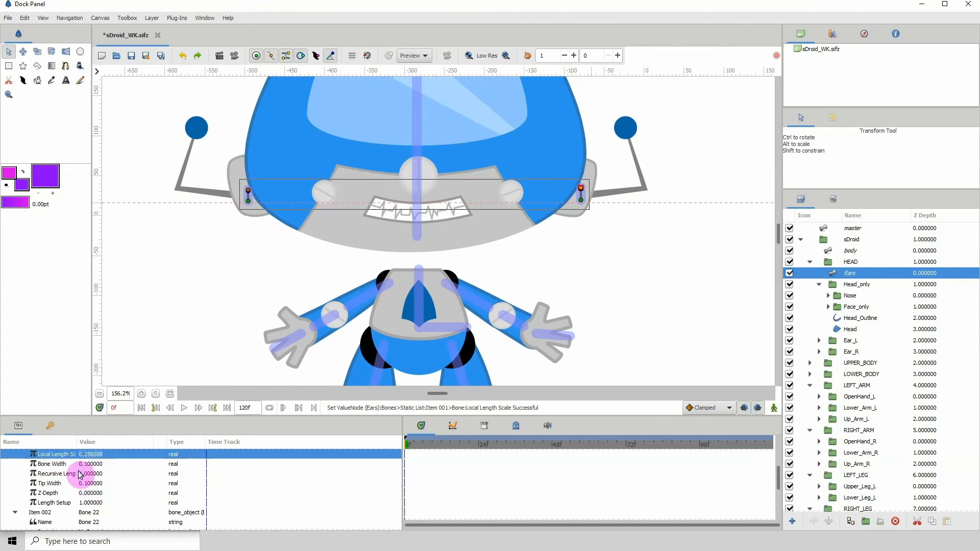
key("Up")
key("Up")
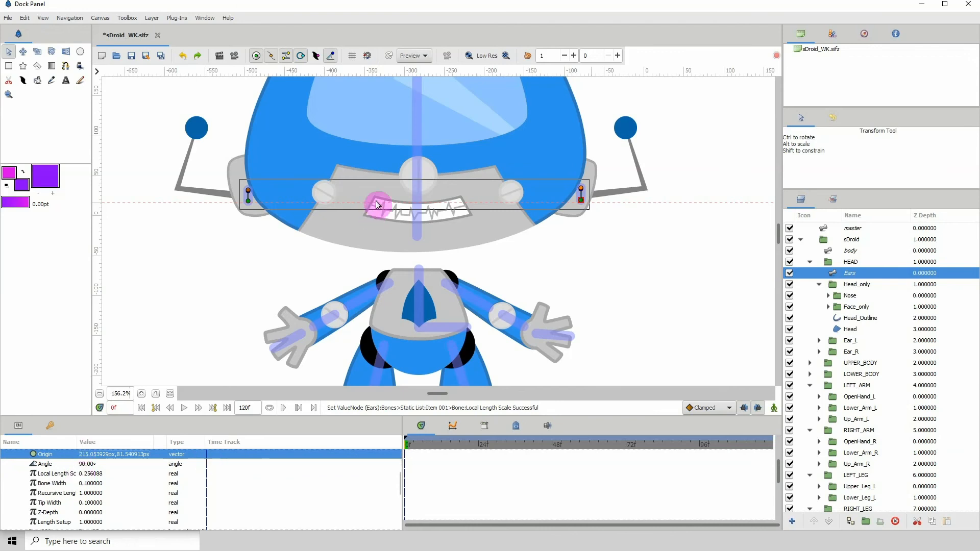
left_click(582, 190)
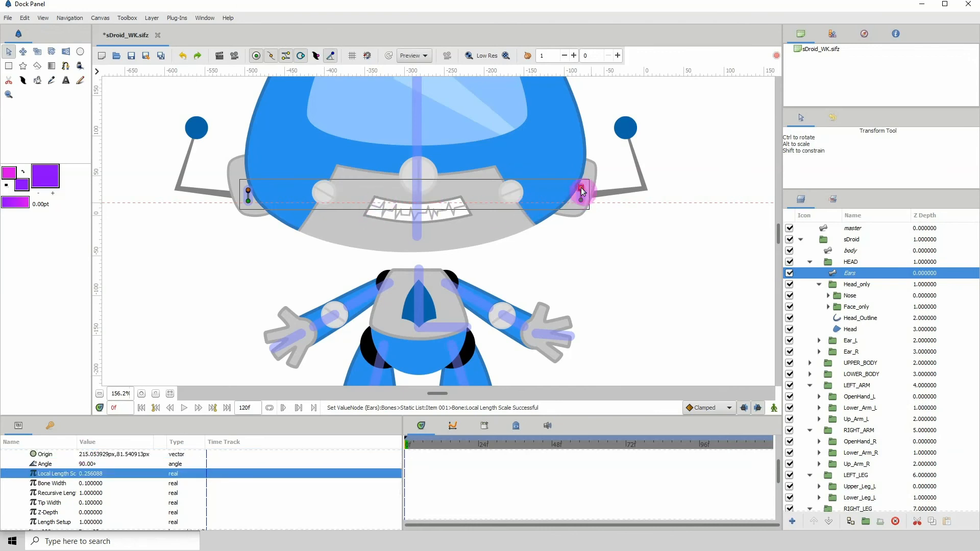
key("Down")
key("Down")
key("Down")
key("Down")
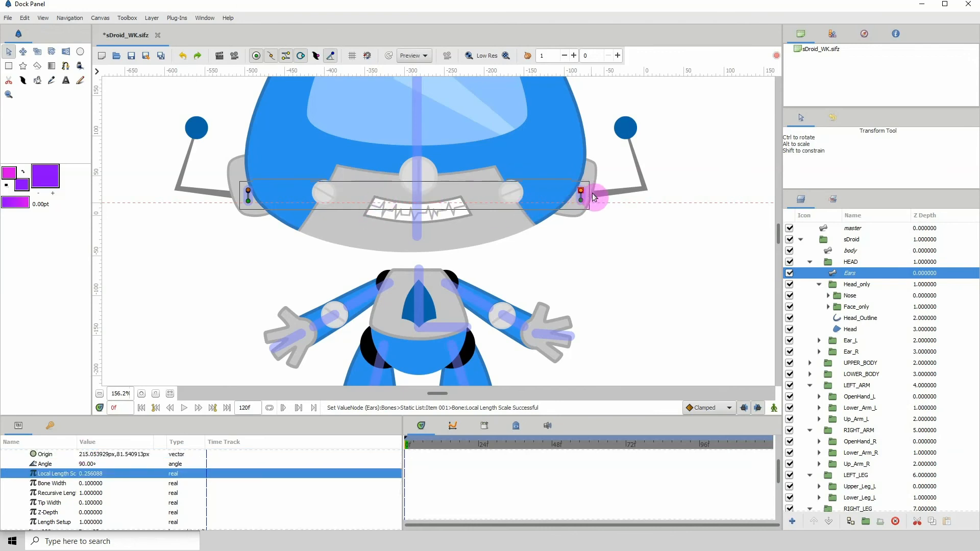
- Match the Ear_R bone's length to the Ear_L bone and save the sDroid_WK.sifz file
left_click(248, 195)
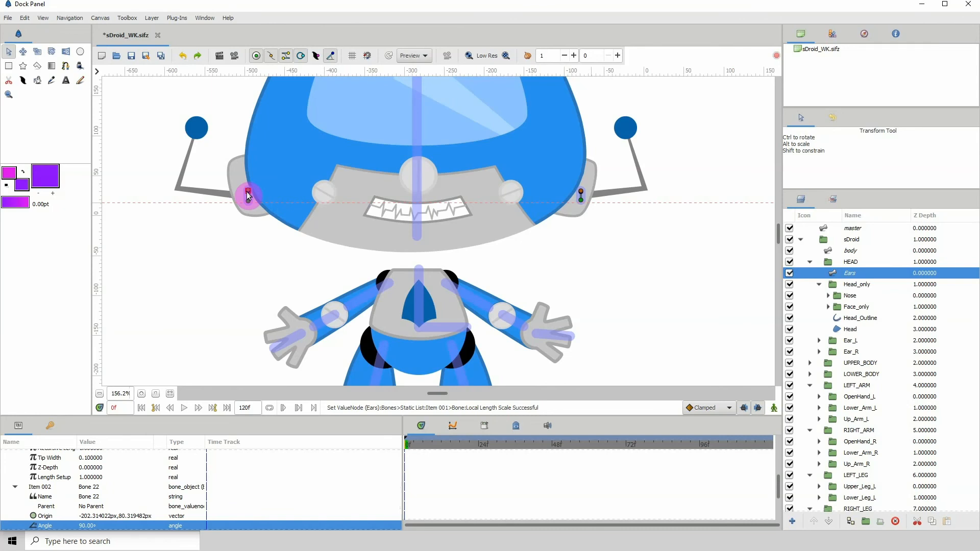
left_click(248, 191)
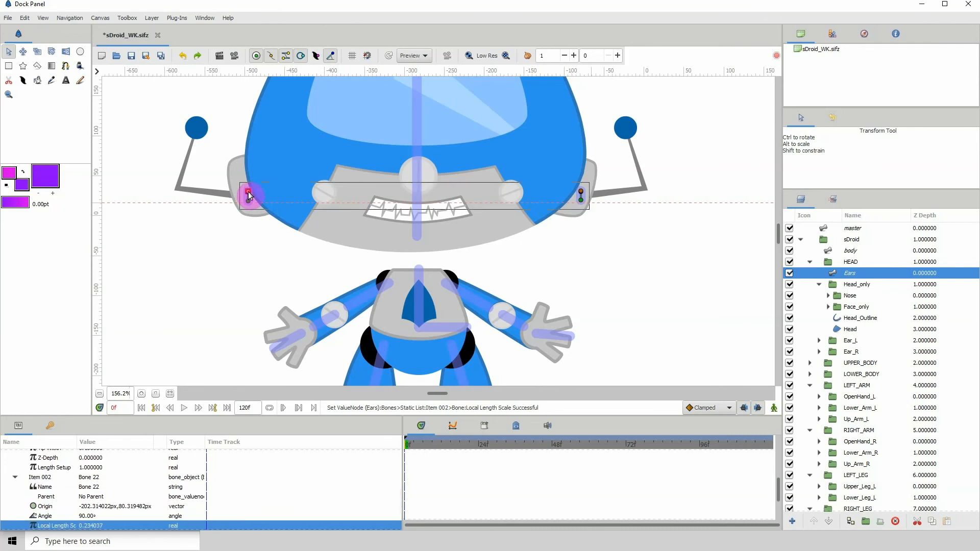
left_click_drag(521, 72, 536, 18)
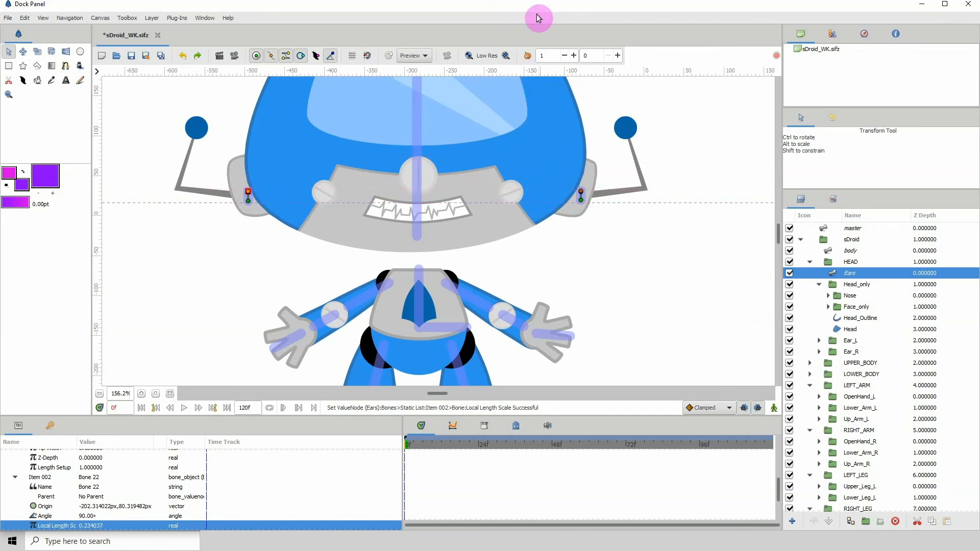
left_click(131, 56)
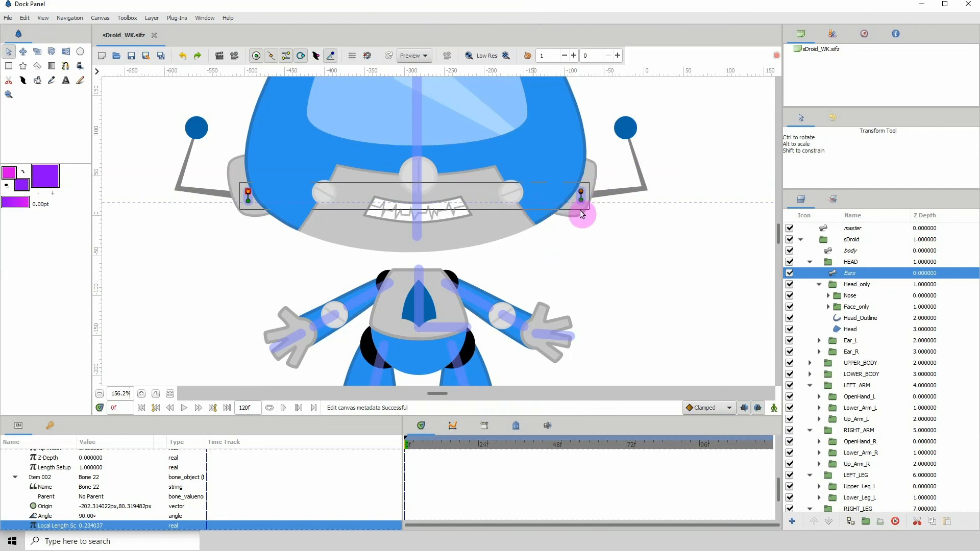
- Link the Ear_L group's transformation handles to the Ears skeleton bone on that ear
left_click(585, 198)
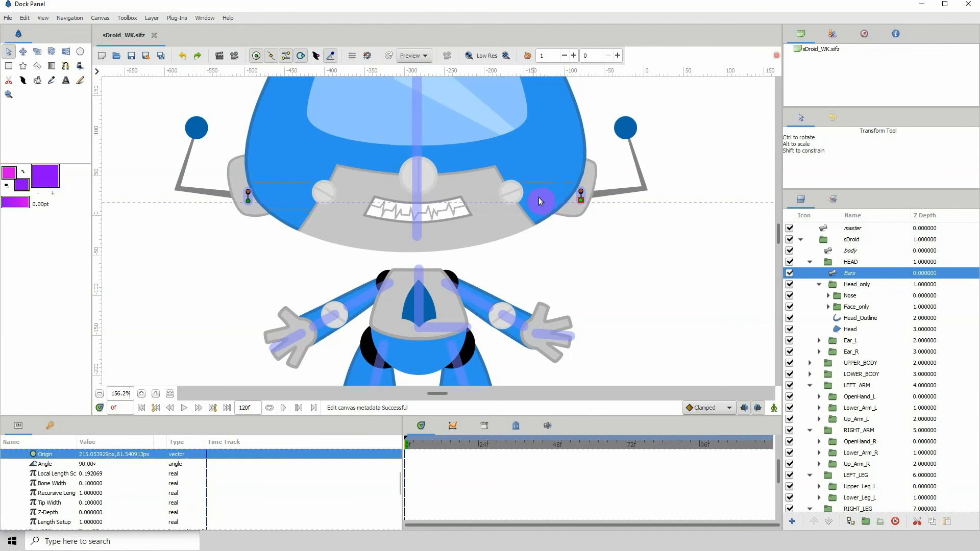
left_click(576, 216)
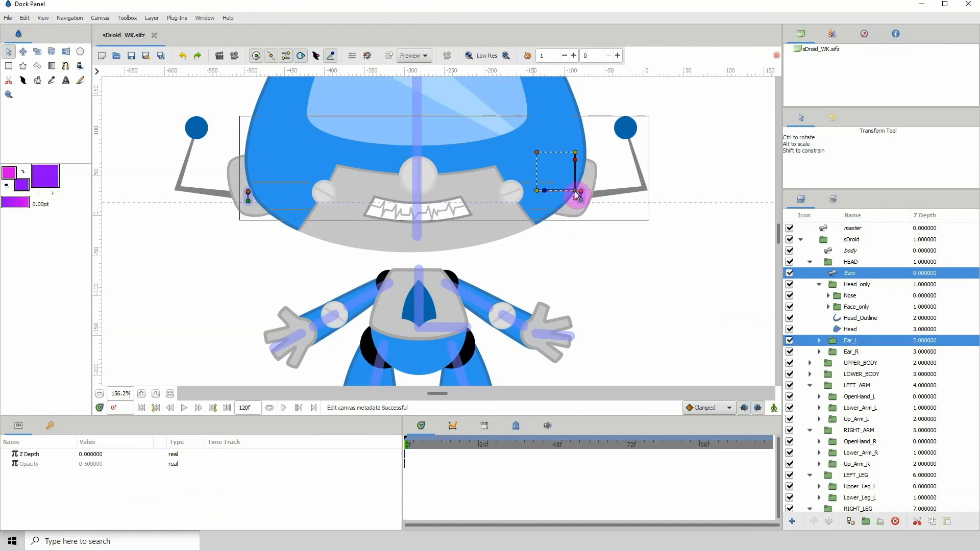
left_click(575, 191)
right_click(582, 199)
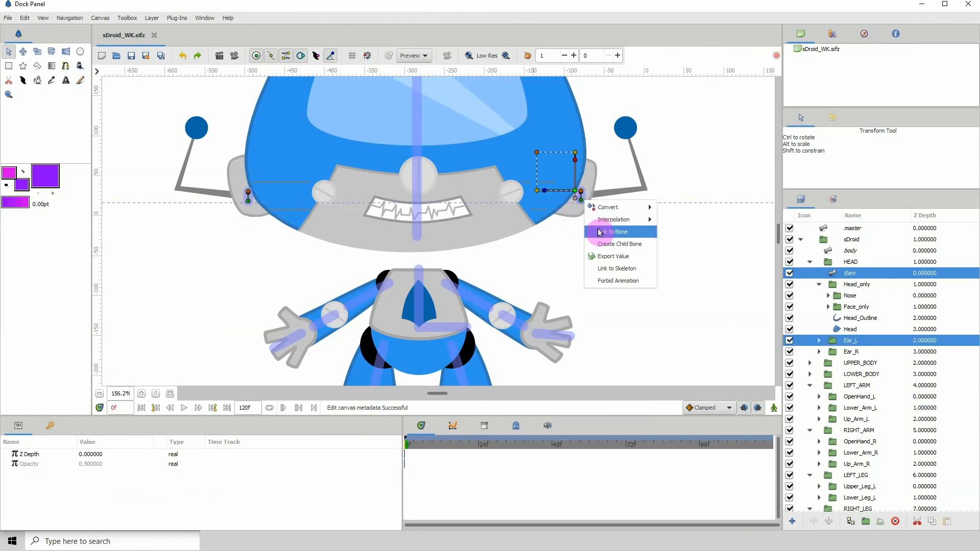
left_click(600, 233)
- Link the Ear_R group's transformation handles to the Ears skeleton bone on that ear
left_click(248, 202)
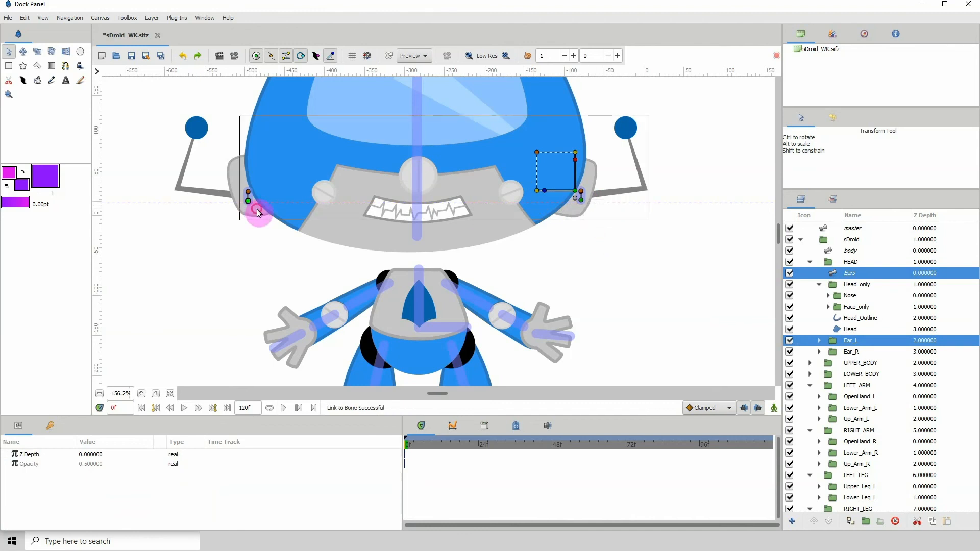
left_click(258, 209, "ctrl")
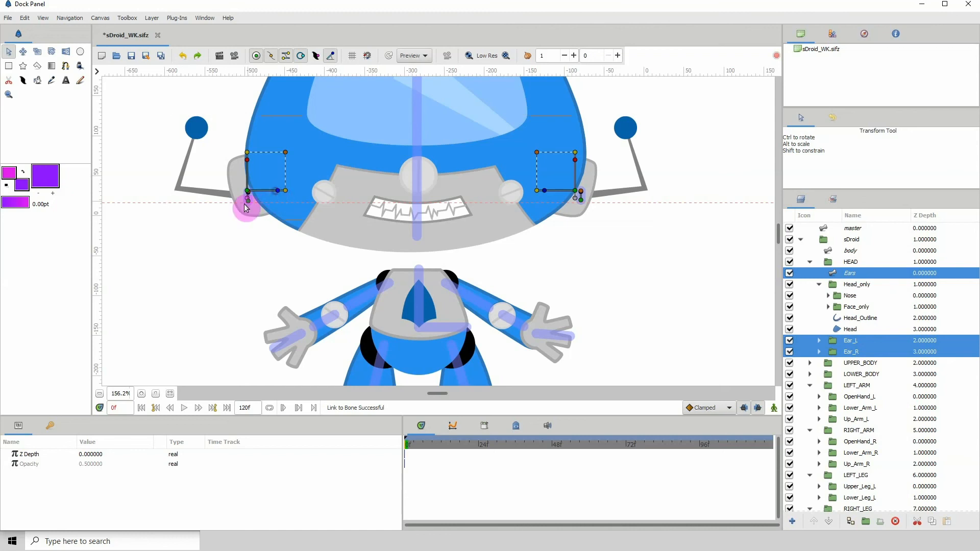
left_click(142, 393)
left_click(141, 394)
left_click(142, 394)
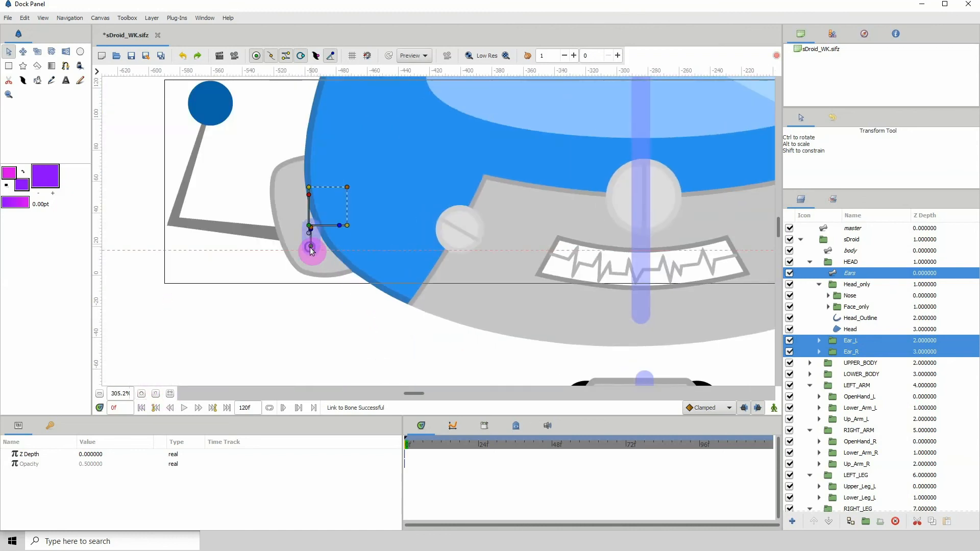
right_click(311, 248)
left_click(330, 282)
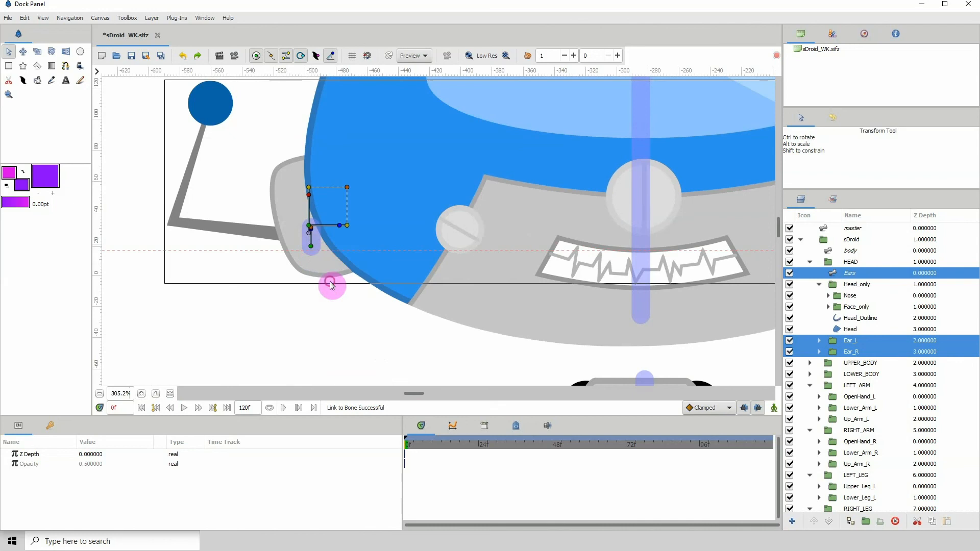
- Deselect the Ears skeleton and both ear groups, and save the sDroid_WK.sifz file
left_click(100, 394)
left_click(99, 394)
left_click(99, 394)
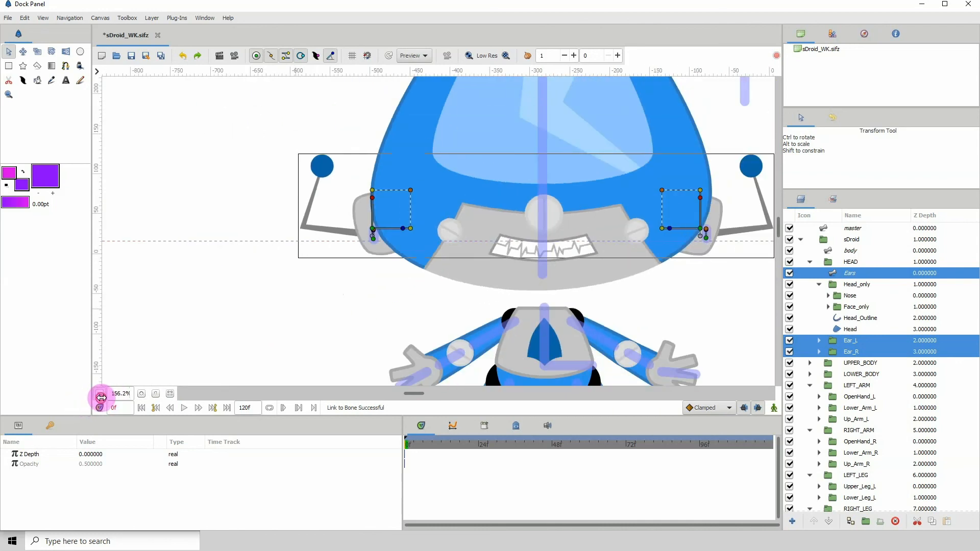
left_click(99, 394)
left_click(100, 394)
left_click(100, 394)
left_click_drag(468, 271, 383, 286)
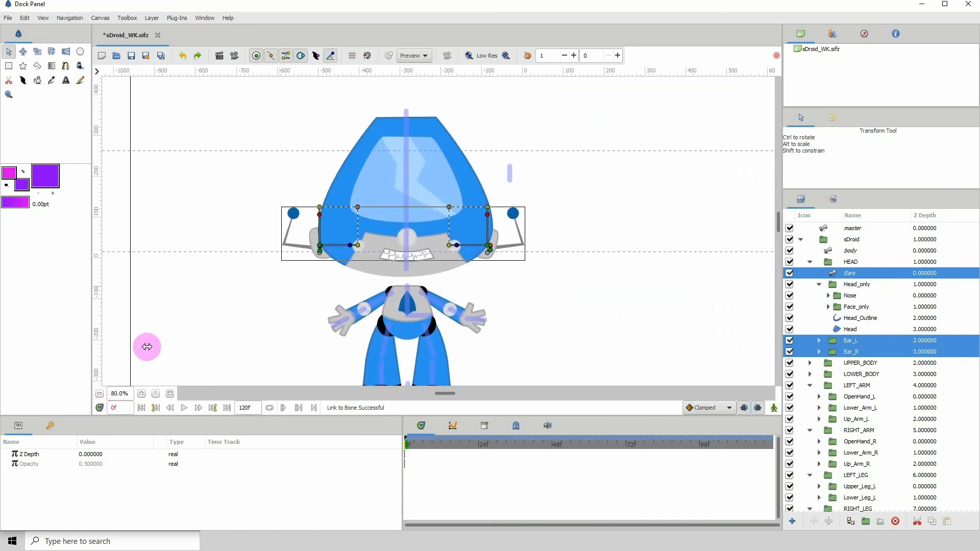
left_click(236, 167)
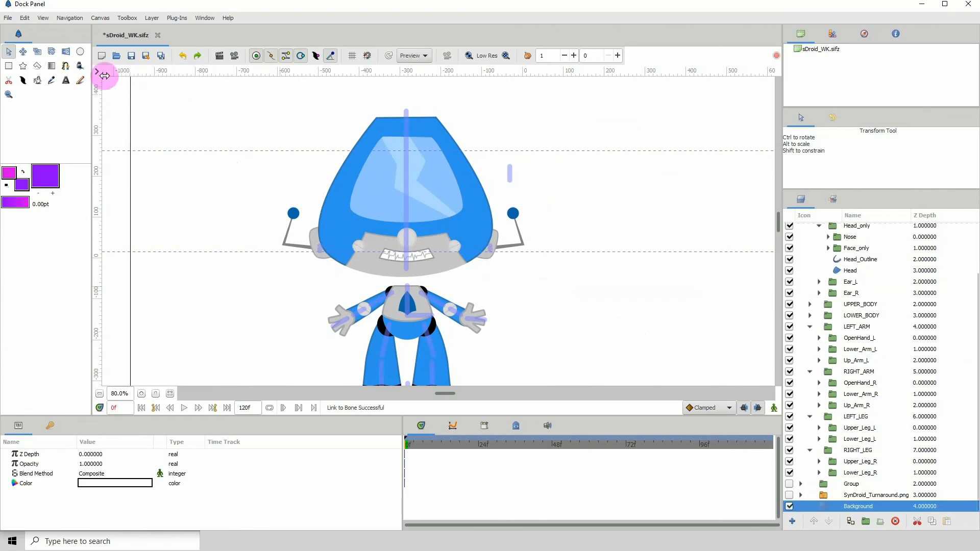
left_click(132, 55)
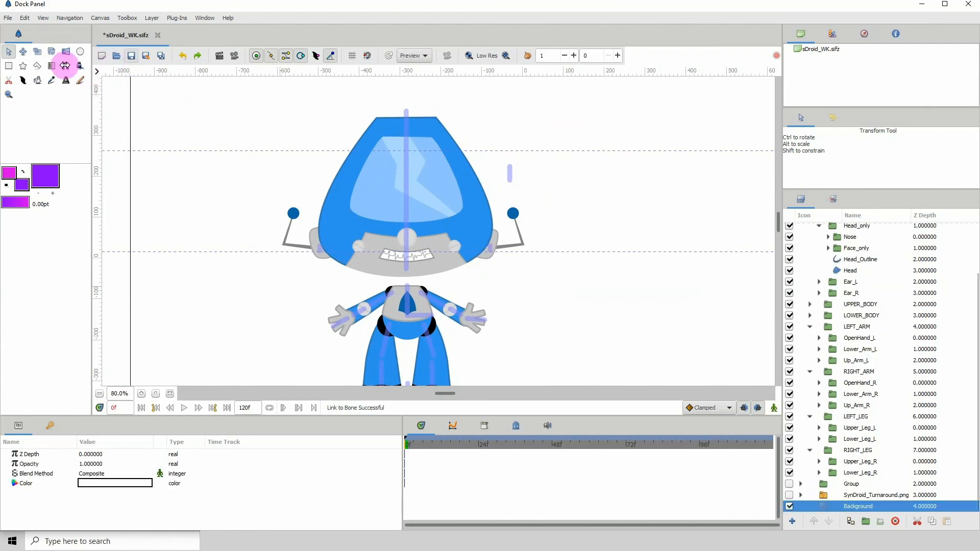
left_click(22, 51)
left_click(8, 51)
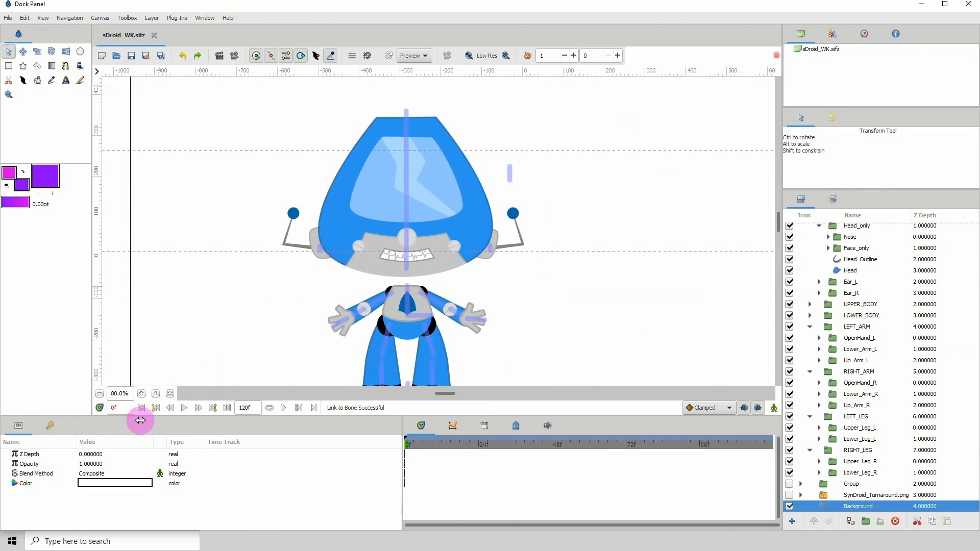
- Remove the horizontal guide that runs through the ear bones
left_click(141, 393)
left_click(141, 393)
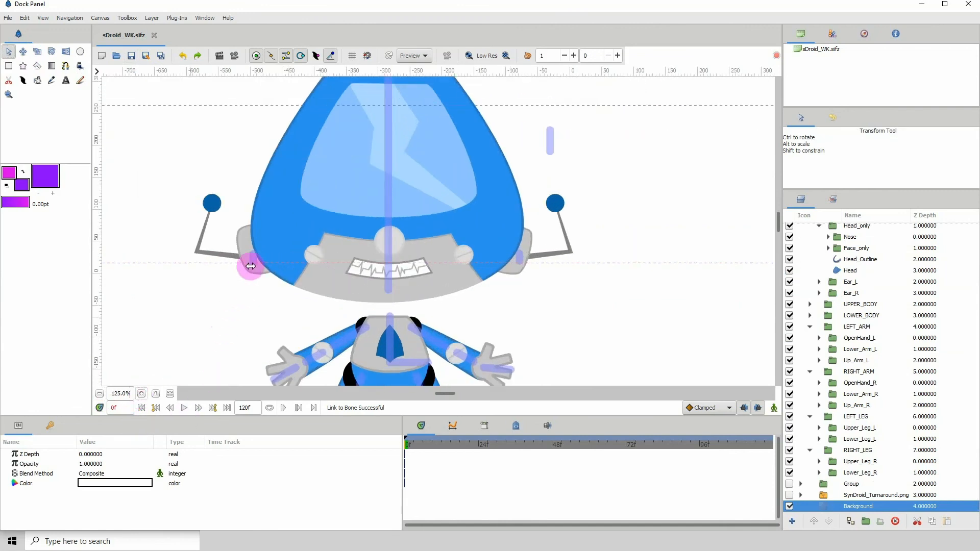
left_click_drag(261, 264, 282, 262)
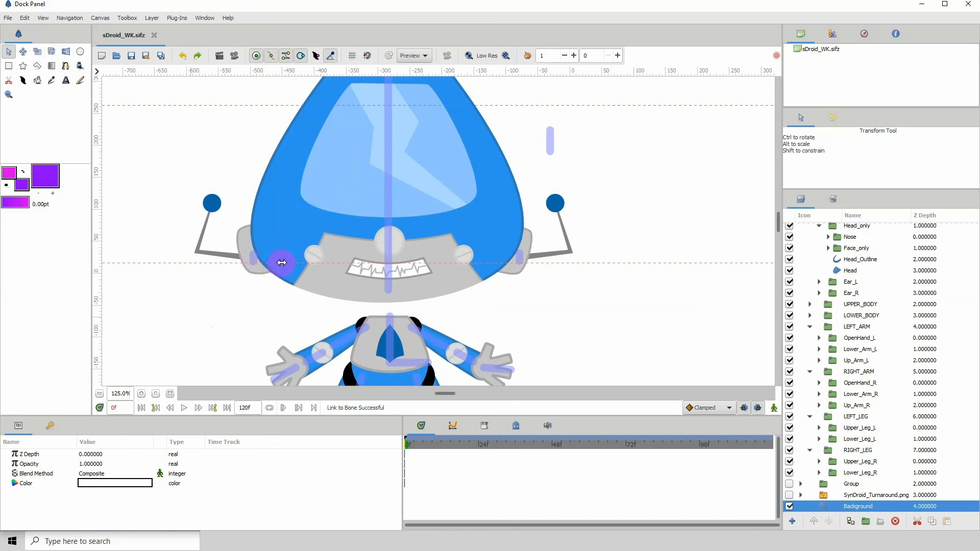
left_click_drag(278, 229, 316, 12)
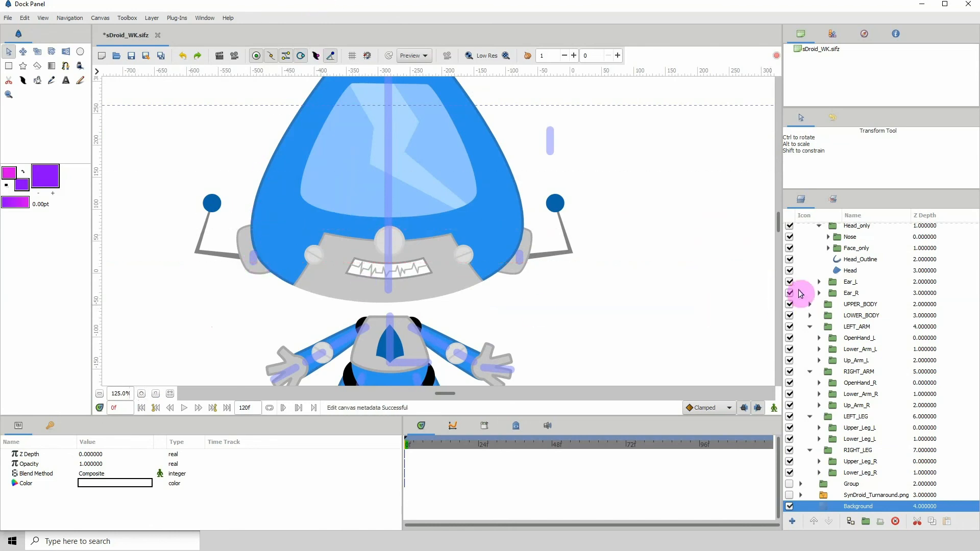
- Select the Ears skeleton, try moving each ear bone by its origin to test the links, and undo both moves
left_click(852, 239)
left_click(520, 258)
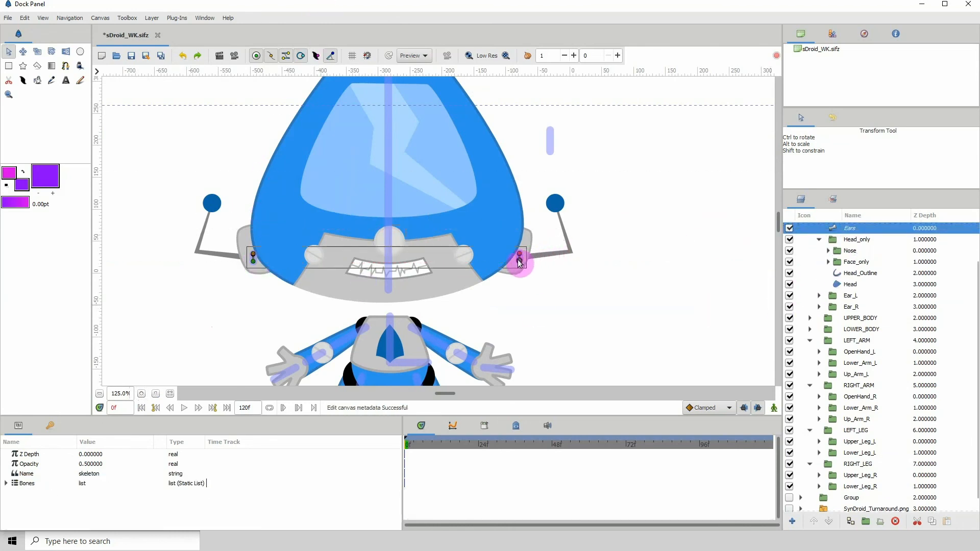
left_click_drag(250, 262, 209, 317)
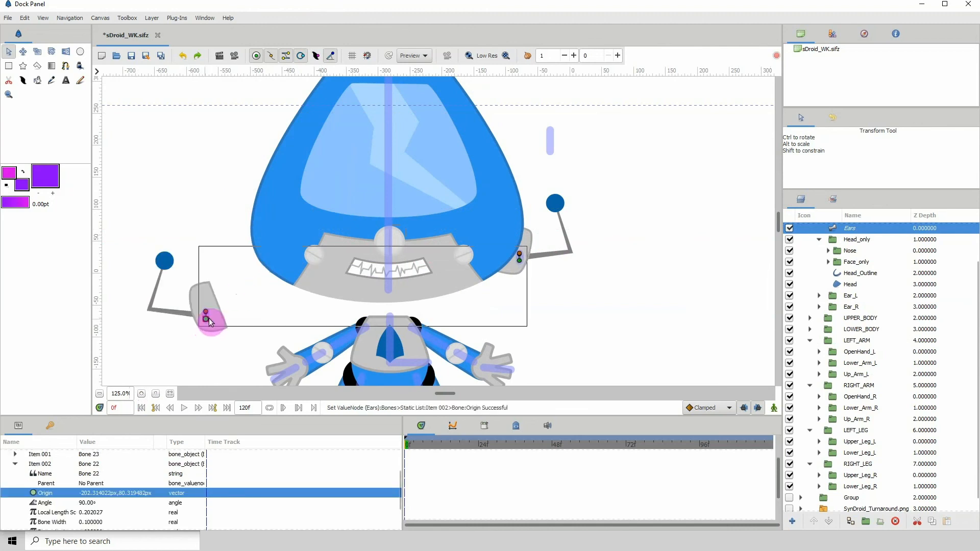
left_click(185, 56)
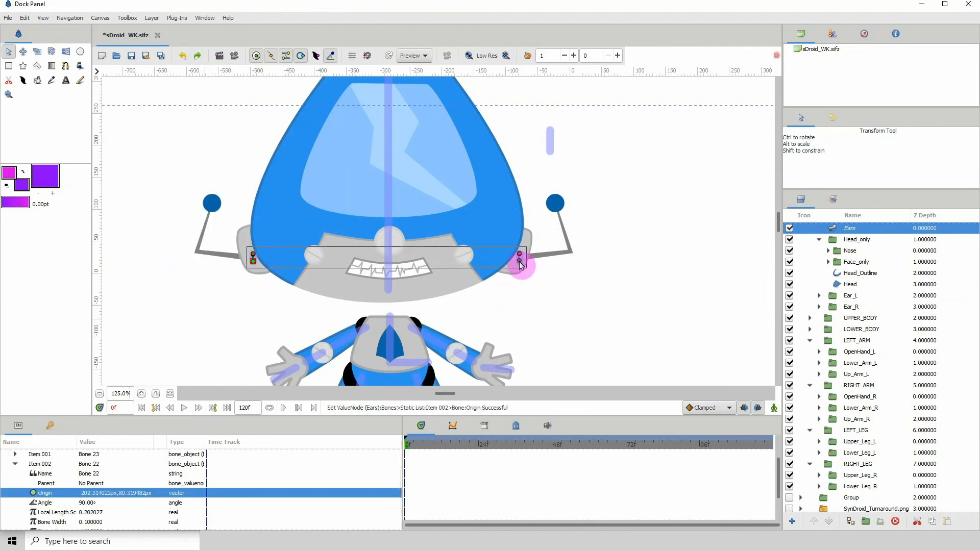
left_click_drag(521, 262, 555, 312)
left_click(183, 56)
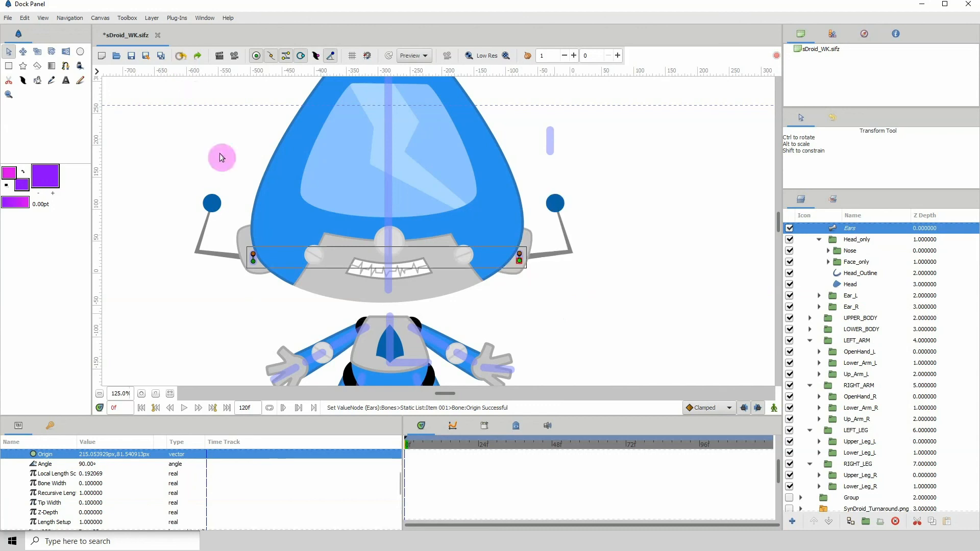
- Select the body skeleton, try shifting and rotating the head bone to test that the ears follow, and undo each change
scroll(247, 225, "up", 3)
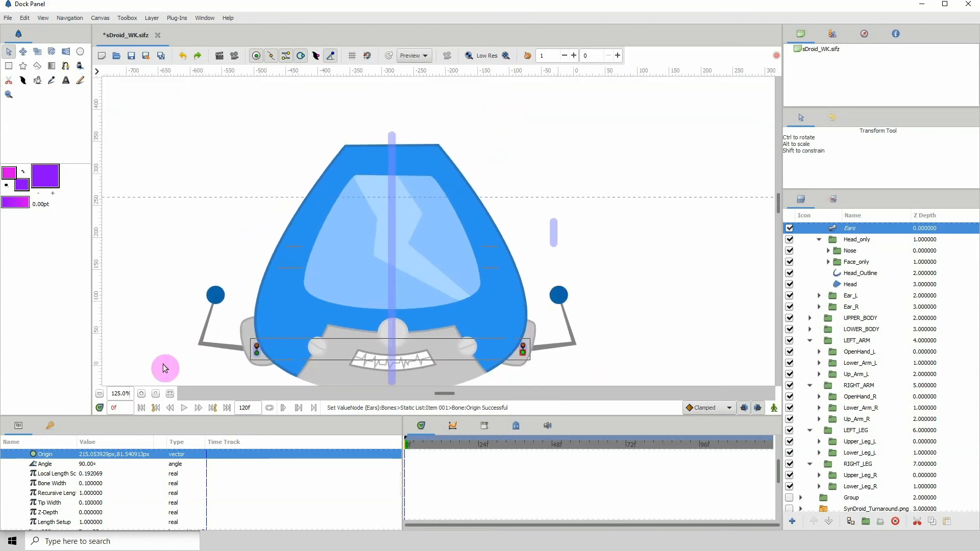
left_click(99, 393)
scroll(378, 326, "down", 2)
left_click(390, 301)
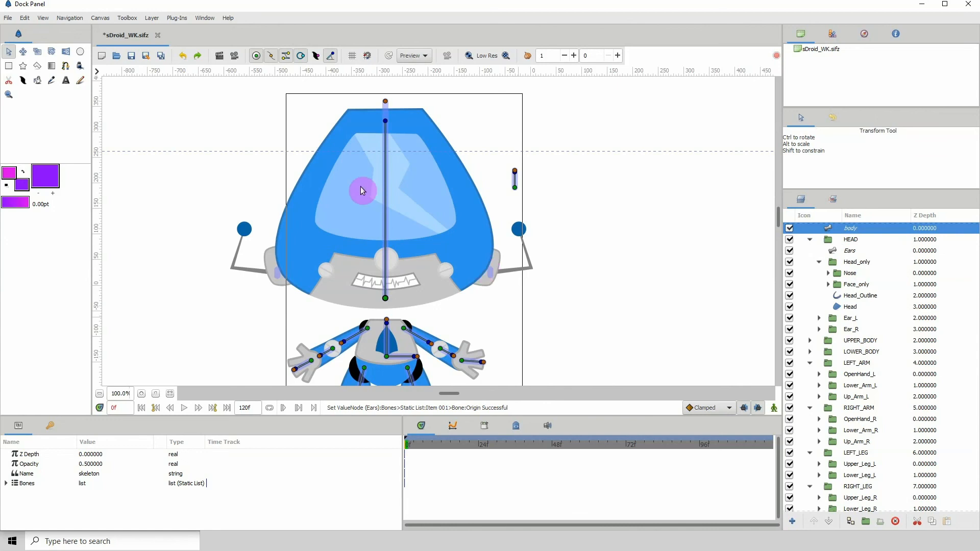
left_click_drag(387, 307, 455, 263)
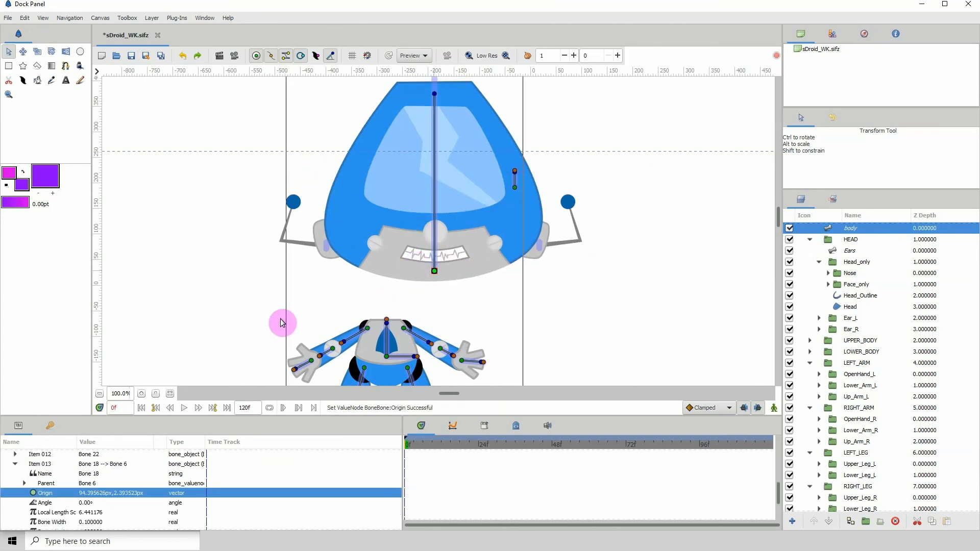
left_click(183, 57)
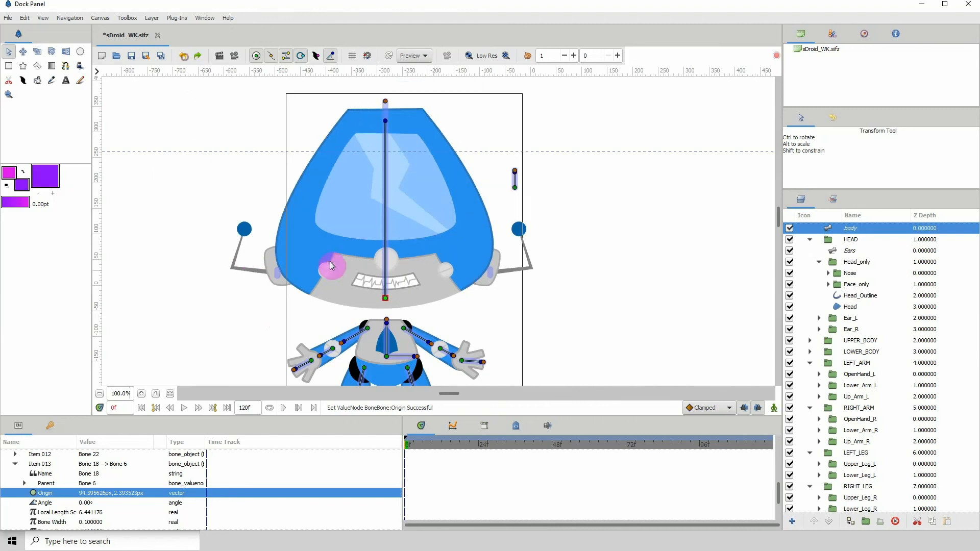
left_click_drag(389, 125, 438, 137)
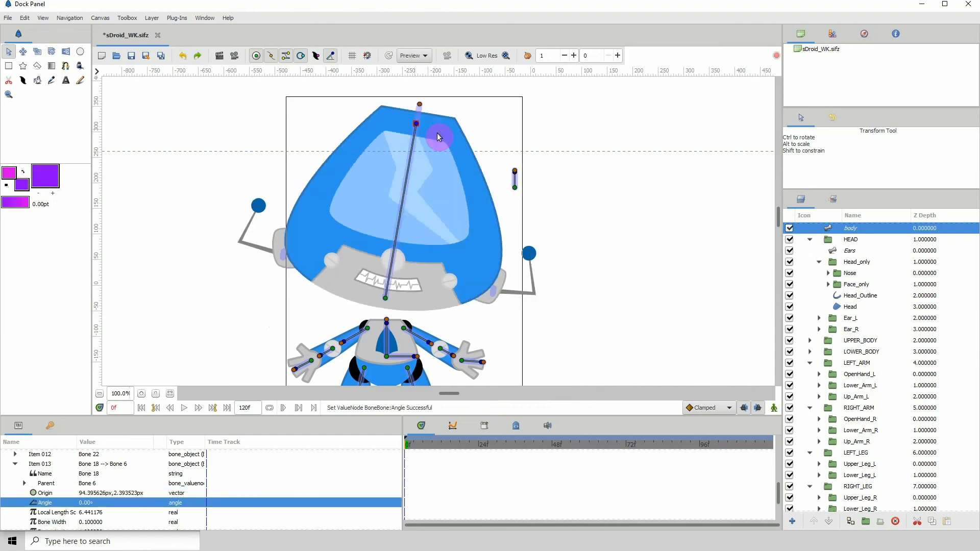
left_click(184, 55)
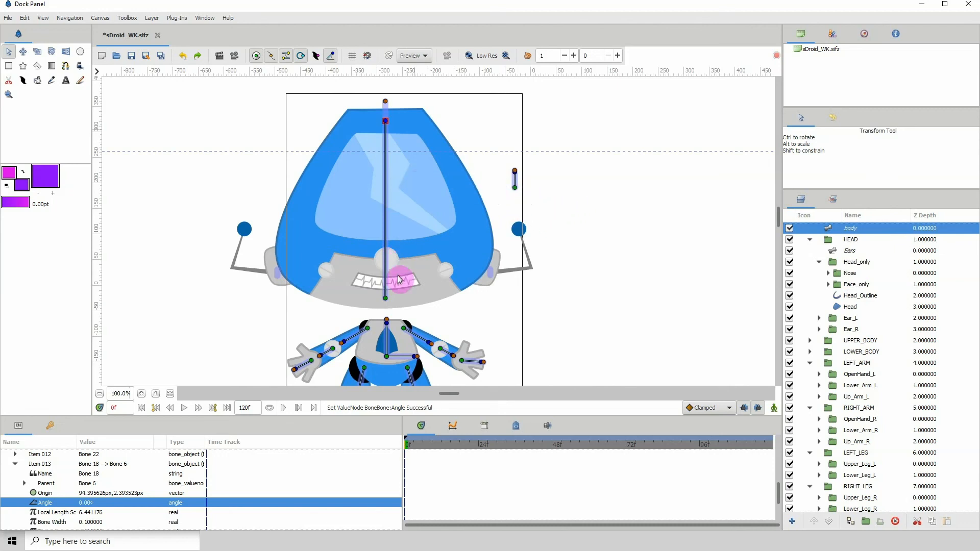
left_click_drag(385, 298, 365, 296)
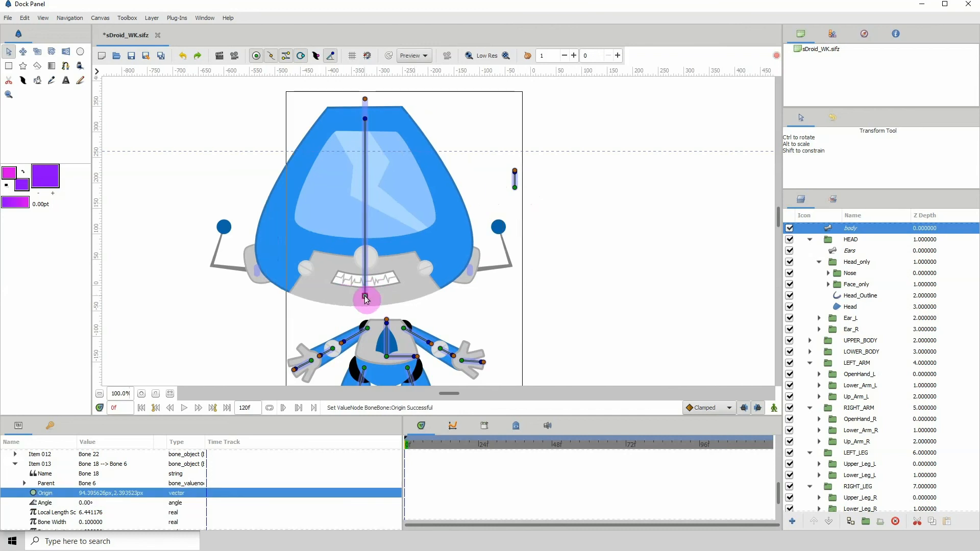
left_click(180, 58)
left_click(384, 121)
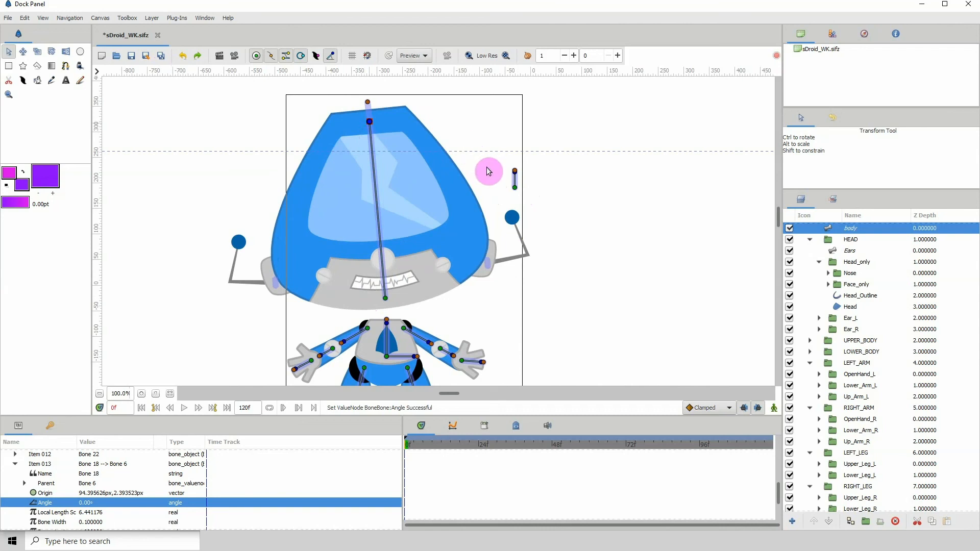
left_click(182, 57)
- Save the sDroid_WK.sifz file
left_click(131, 58)
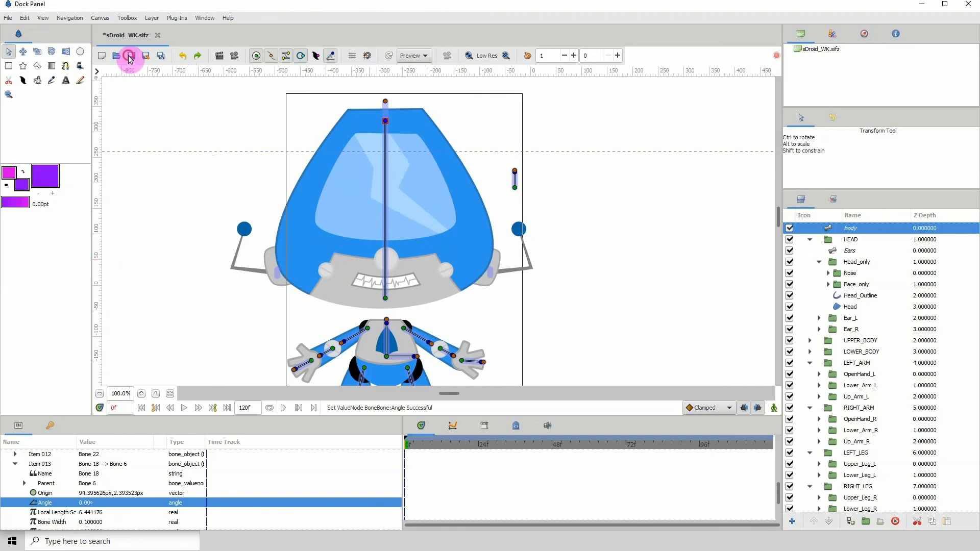
left_click_drag(256, 284, 247, 241)
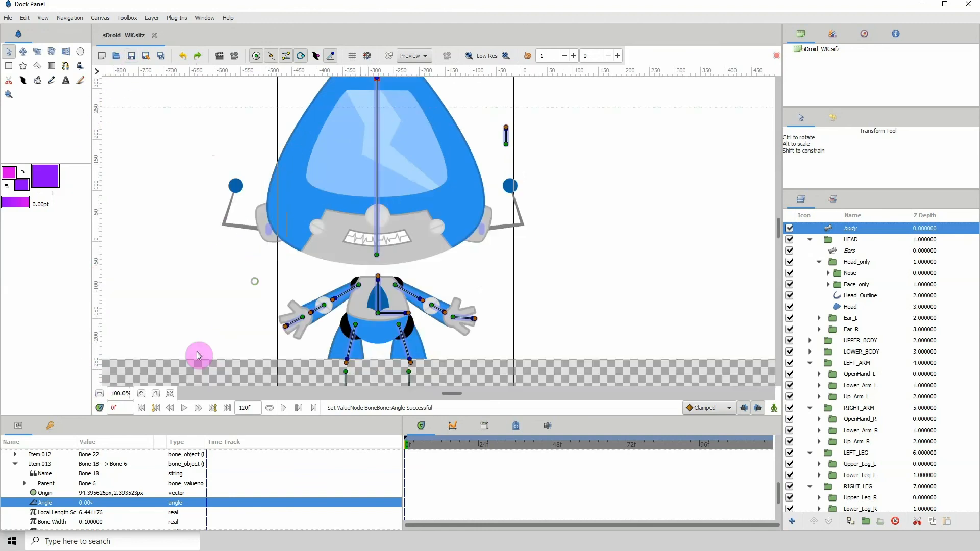
left_click(99, 393)
left_click(100, 394)
left_click_drag(272, 303, 249, 340)
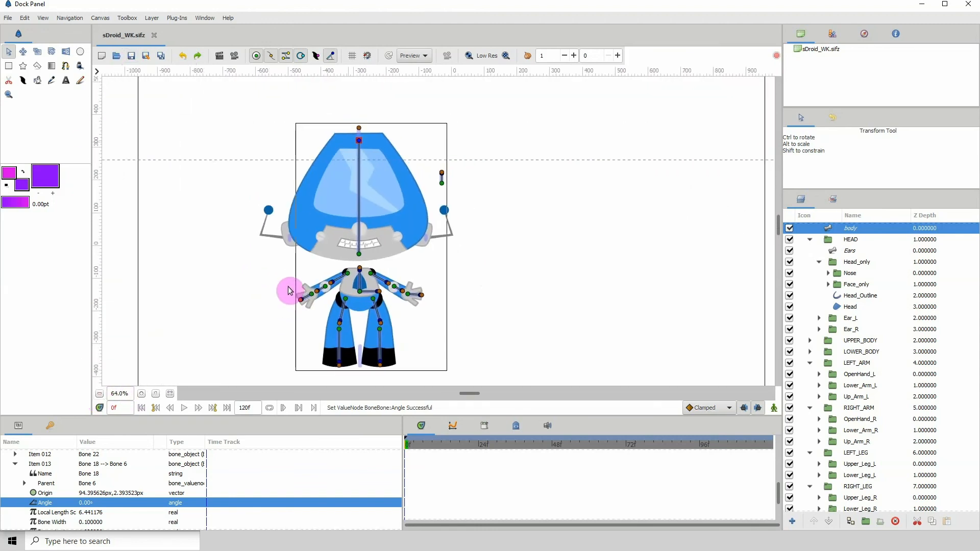
left_click_drag(288, 286, 361, 255)
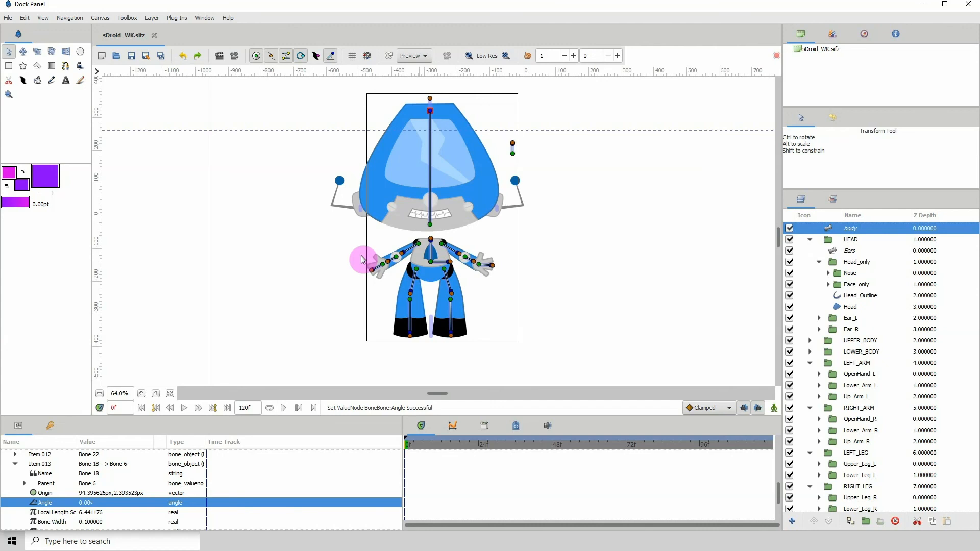
- Try tilting the head bone and raising the LEFT_ARM's upper bone to test the rig, and undo both rotations
left_click_drag(430, 113, 376, 127)
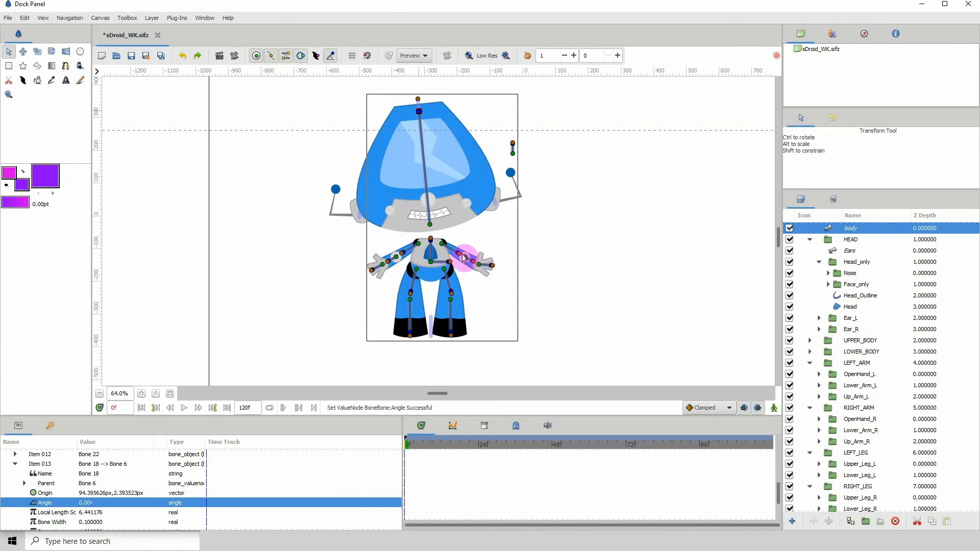
mouse_move(459, 254)
left_mouse_down()
mouse_move(467, 225)
mouse_move(466, 238)
left_mouse_up()
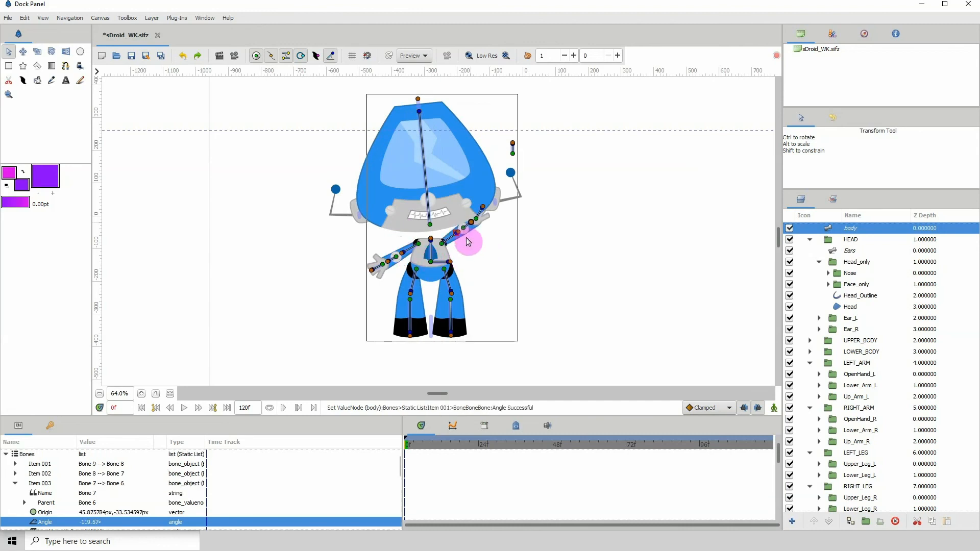
left_click(183, 55)
left_click(182, 55)
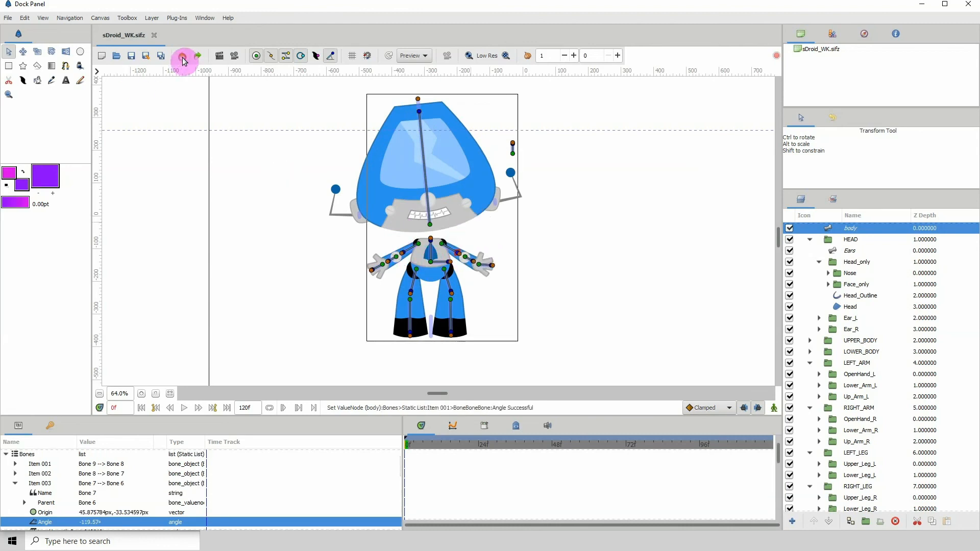
- Hide the position handles of the body skeleton's bones on the canvas
left_click(142, 394)
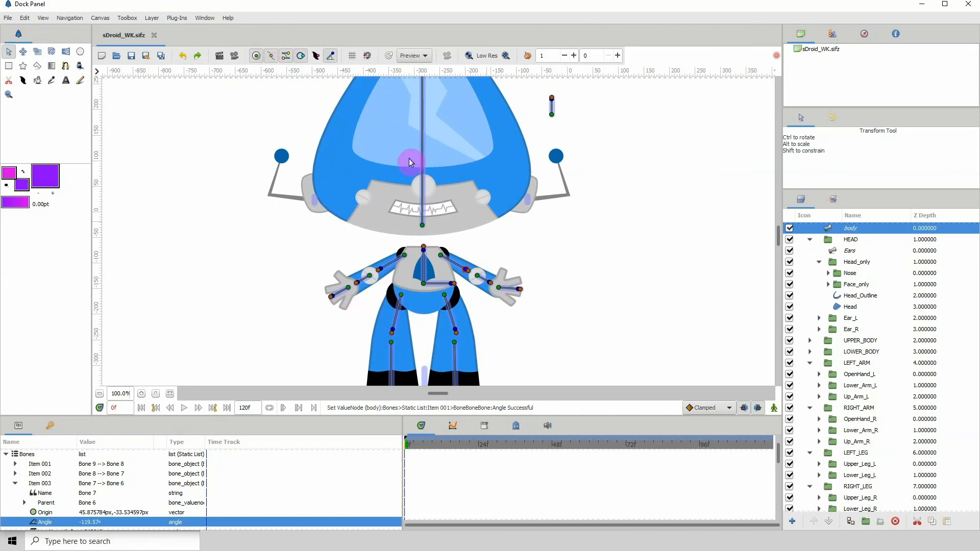
left_click(256, 56)
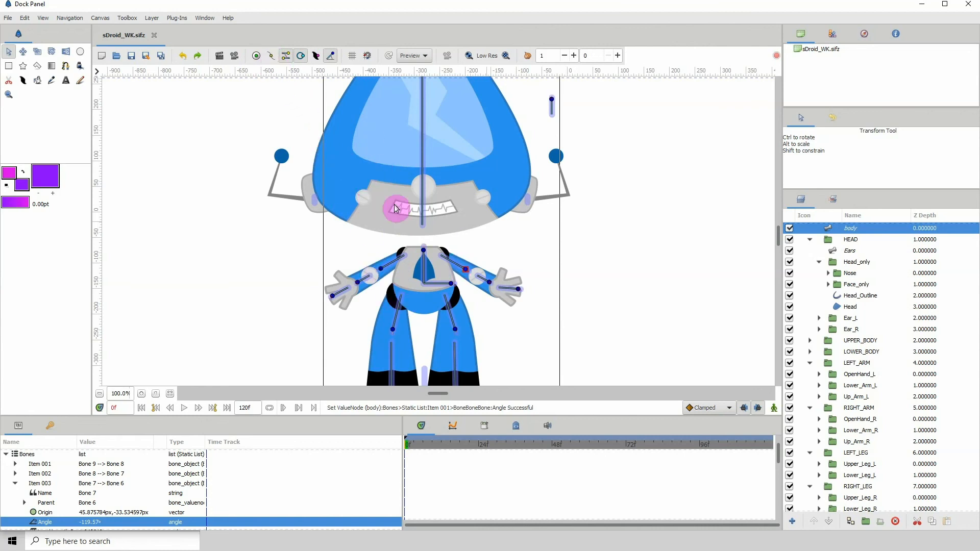
scroll(384, 246, "down", 1)
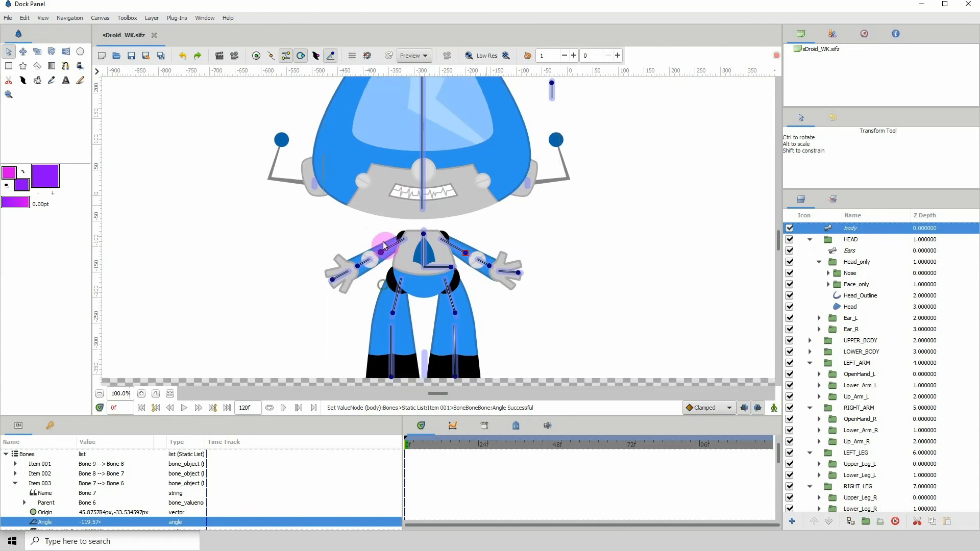
scroll(384, 246, "down", 2)
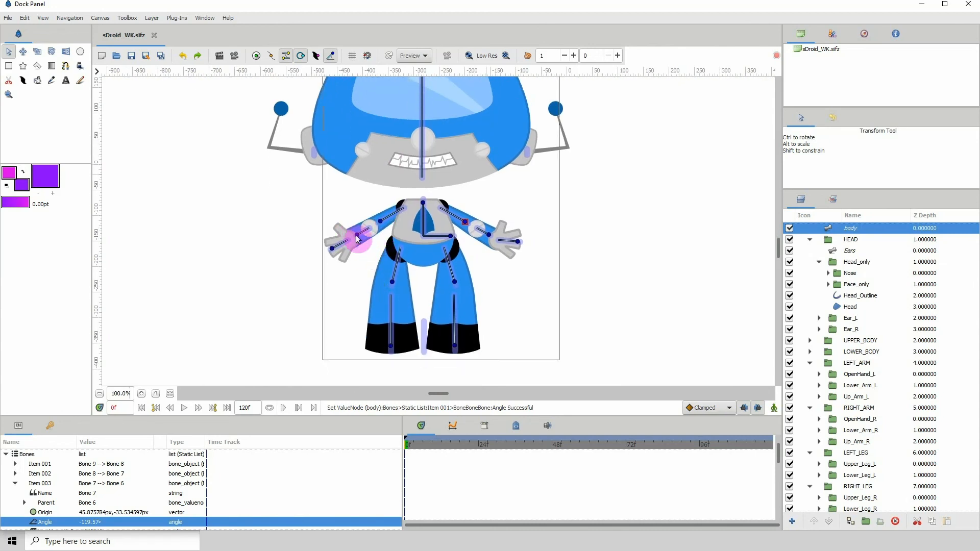
- Try rotating Bone 11 in one lower arm and Bones 7 and 8 in the other arm, and undo all the rotations
left_click_drag(349, 232, 344, 256)
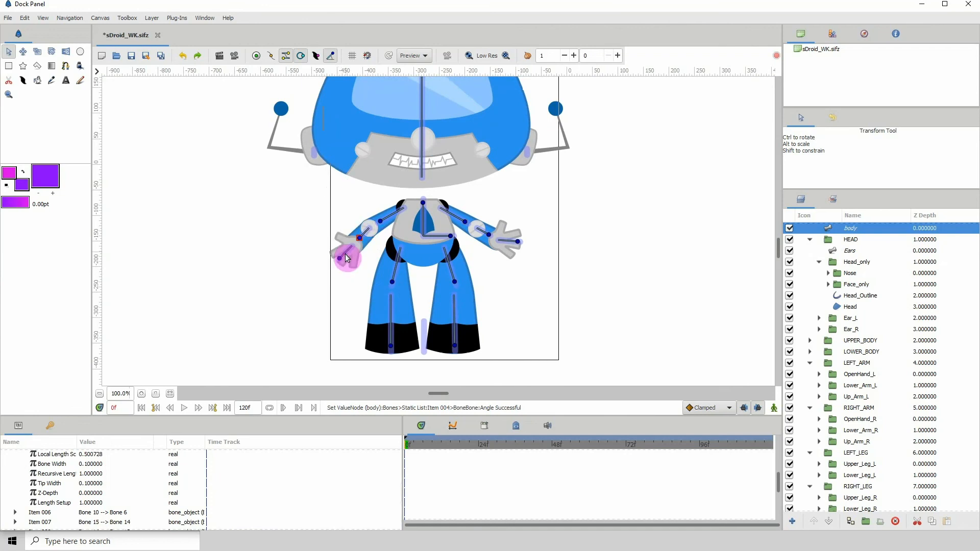
left_click_drag(466, 222, 472, 198)
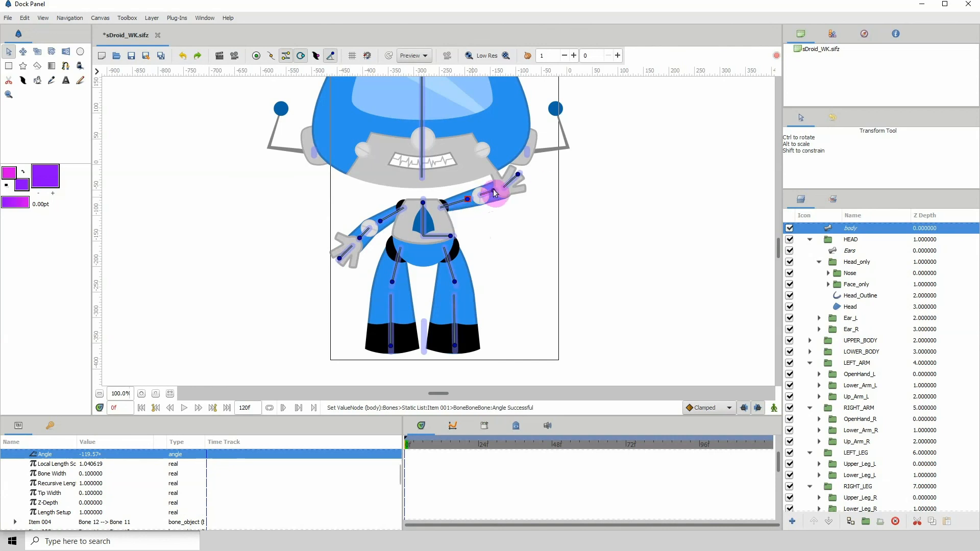
left_click_drag(494, 193, 502, 240)
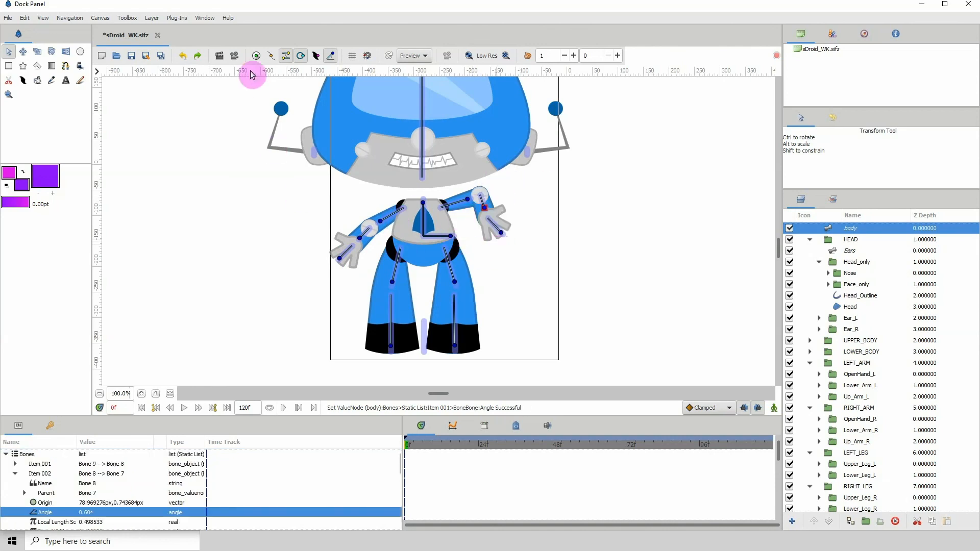
left_click(185, 58)
left_click(185, 58)
left_click(185, 59)
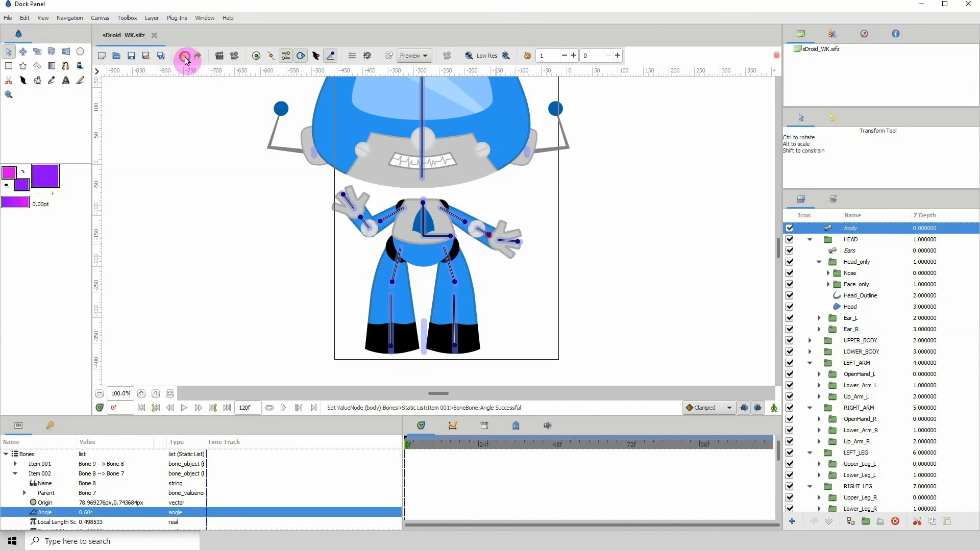
left_click(185, 58)
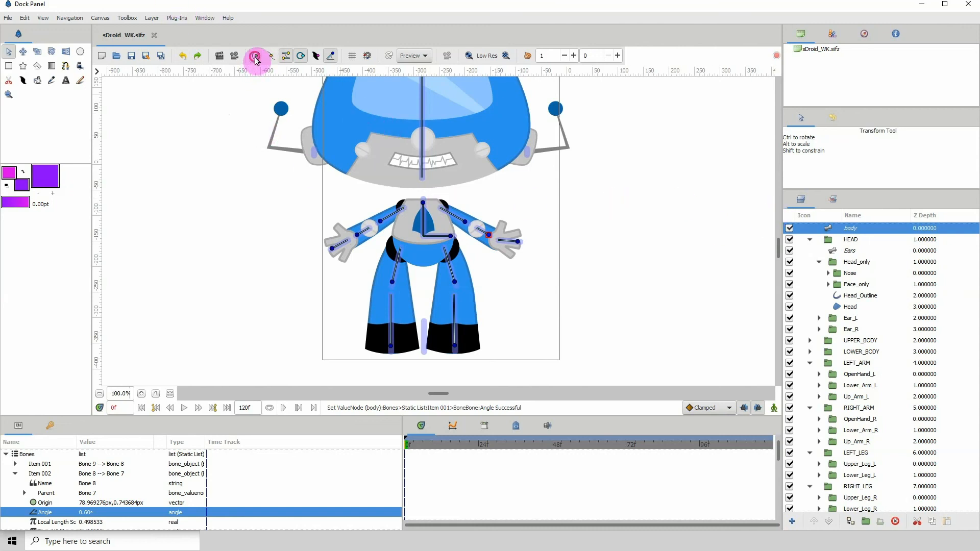
- Show the position handles with the master skeleton selected, try shifting the whole robot by its bone's origin, and undo the move
left_click(424, 351)
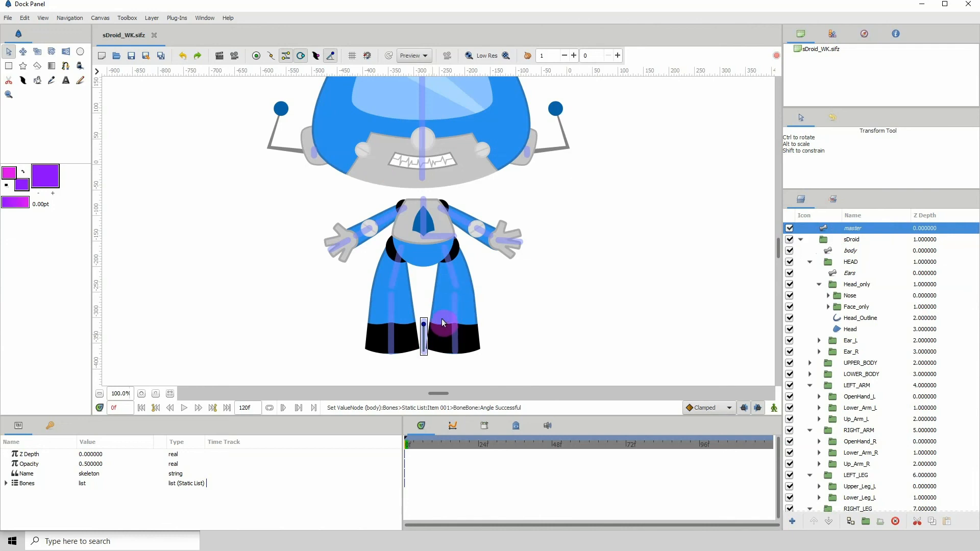
left_click(254, 57)
left_click_drag(426, 357, 441, 355)
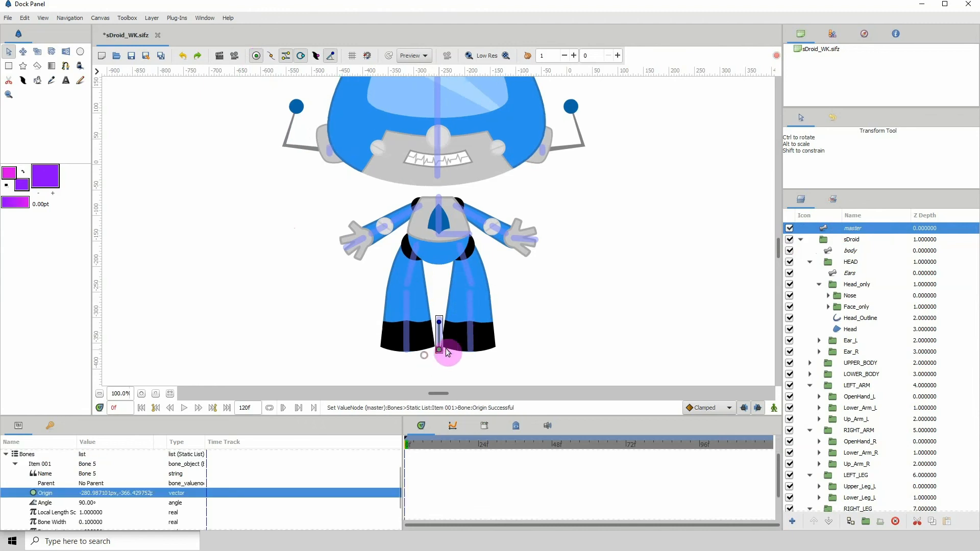
left_click(182, 56)
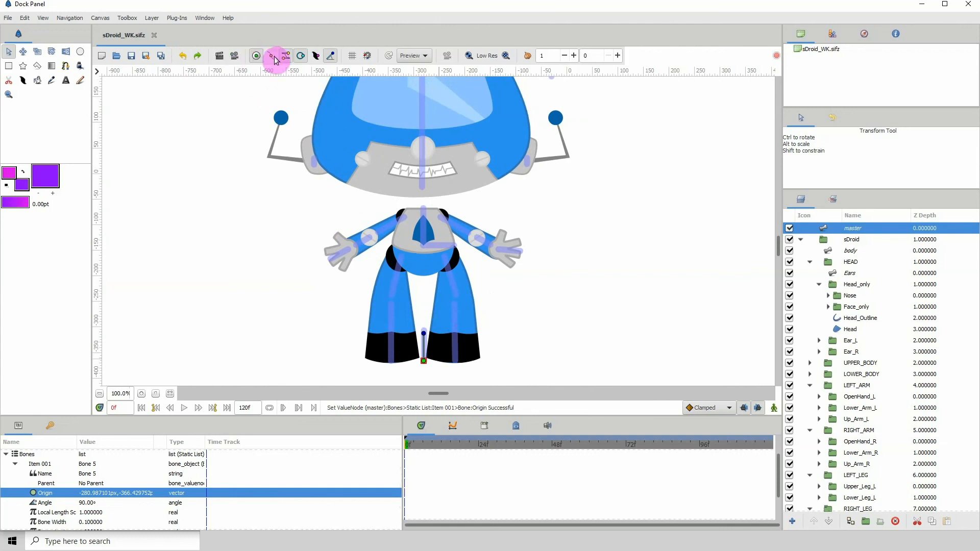
- Select the body skeleton and save the sDroid_WK.sifz file
left_click(361, 257)
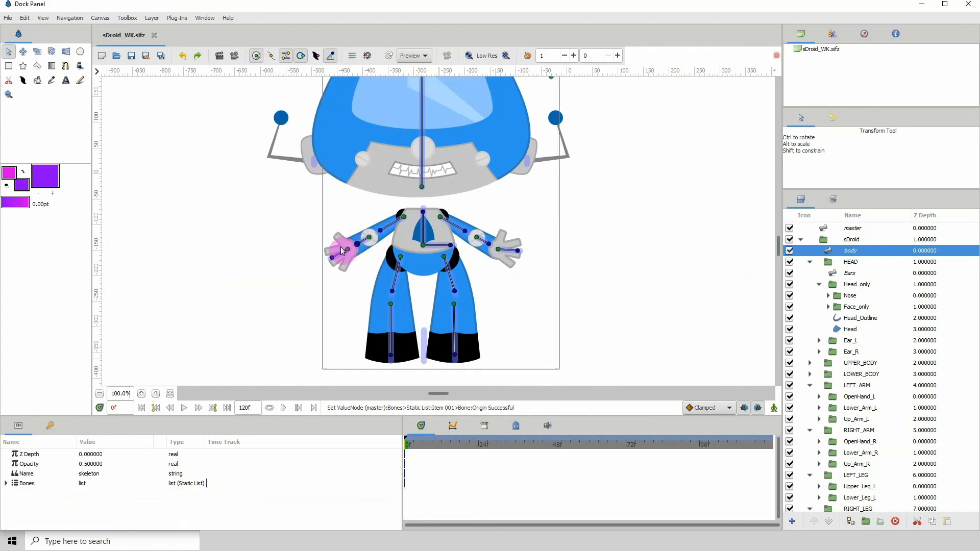
left_click(131, 56)
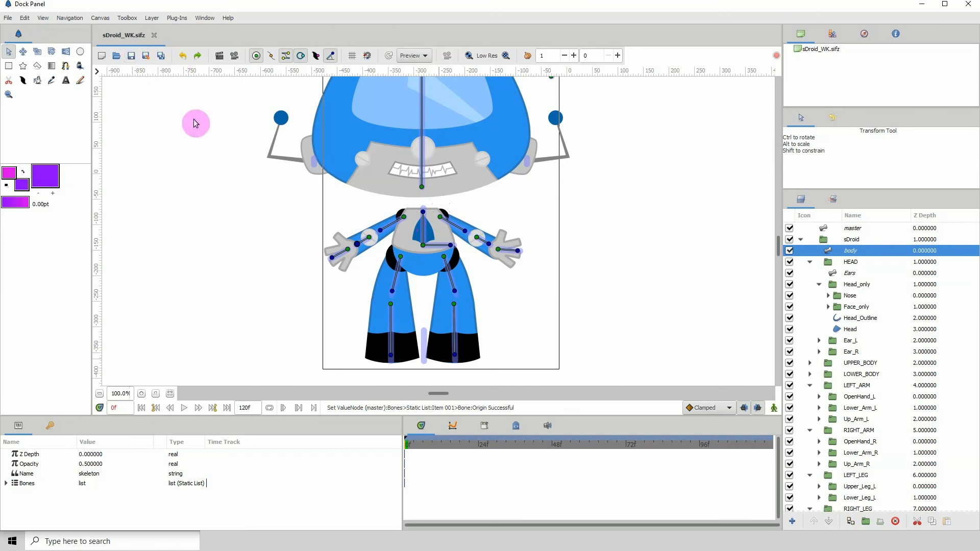
- Try moving the origin of the upper arm bone Bone 10 away from the shoulder, and undo the move
left_click(142, 395)
left_click(142, 395)
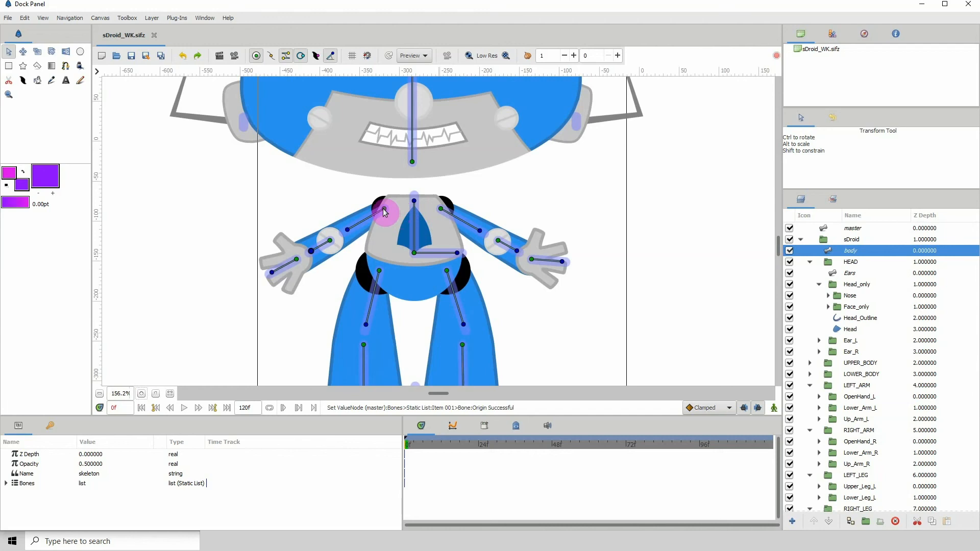
left_click_drag(385, 212, 257, 229)
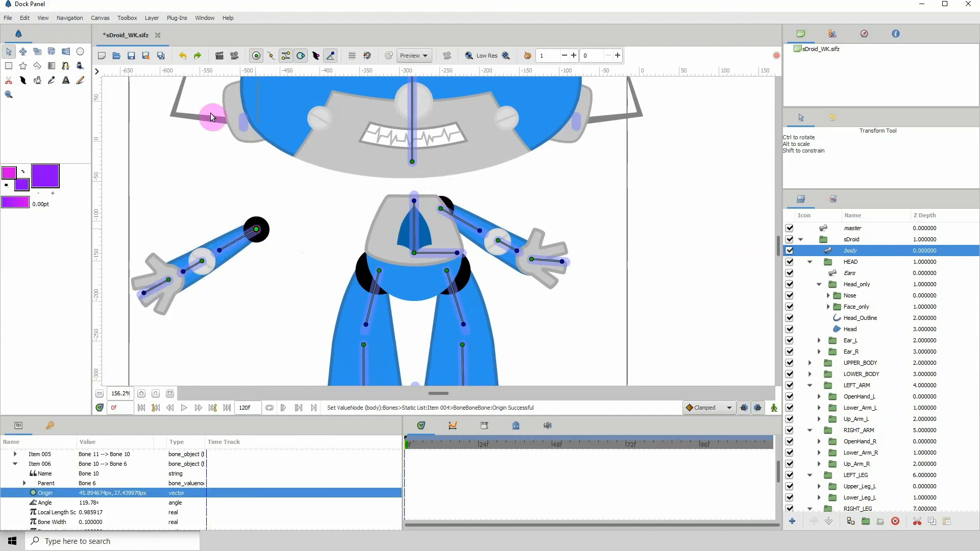
left_click(182, 55)
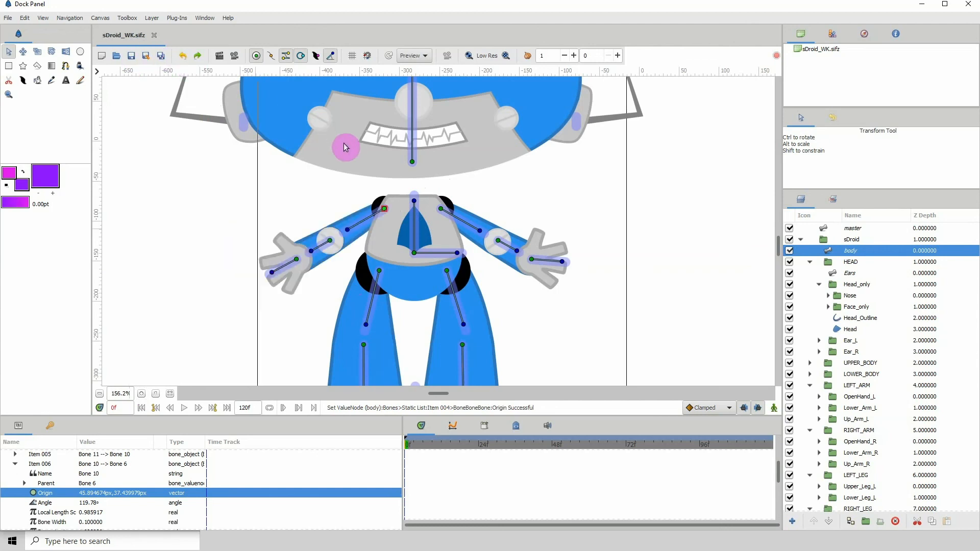
- Try converting the origin of Bone 10 at the shoulder to the Greyed type, and undo the conversion
right_click(386, 210)
mouse_move(412, 219)
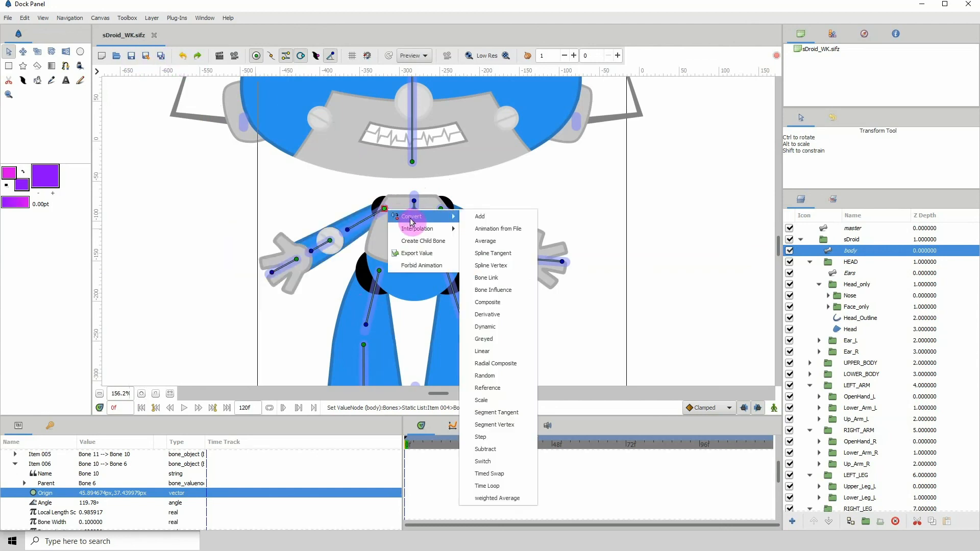
left_click(498, 338)
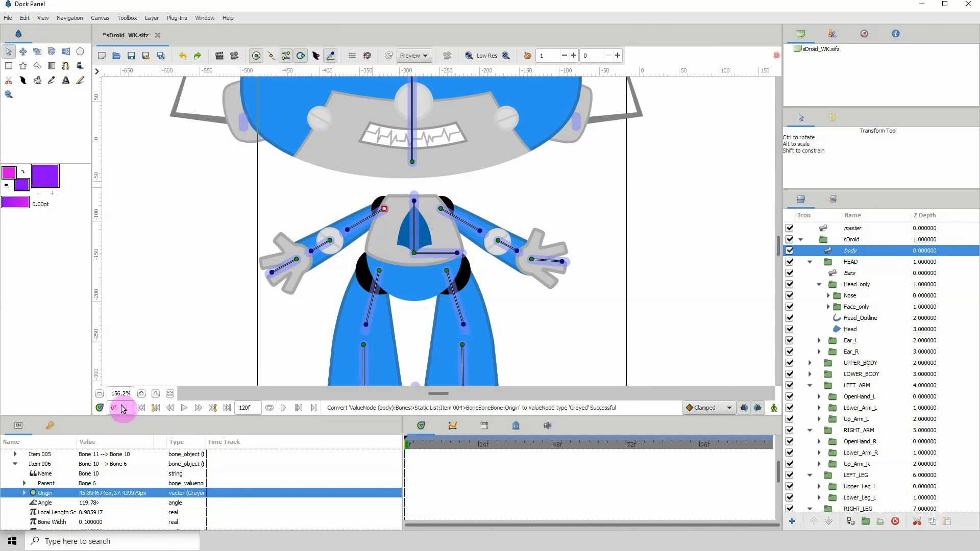
left_click(183, 58)
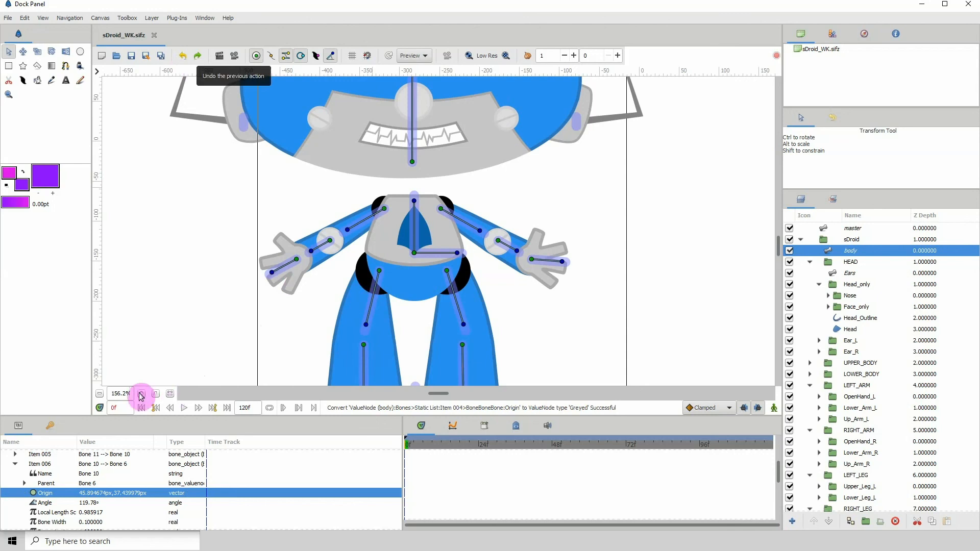
left_click(100, 394)
left_click(100, 394)
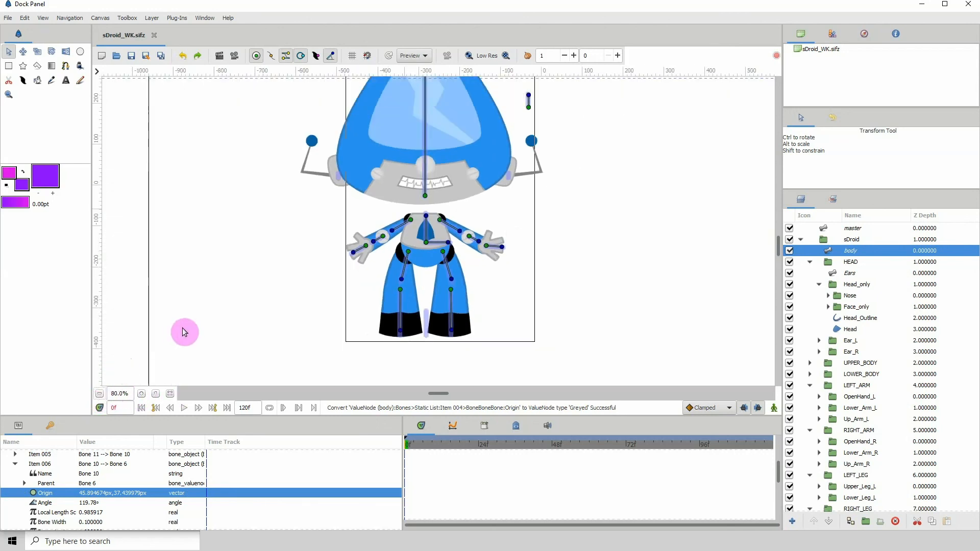
left_click(100, 394)
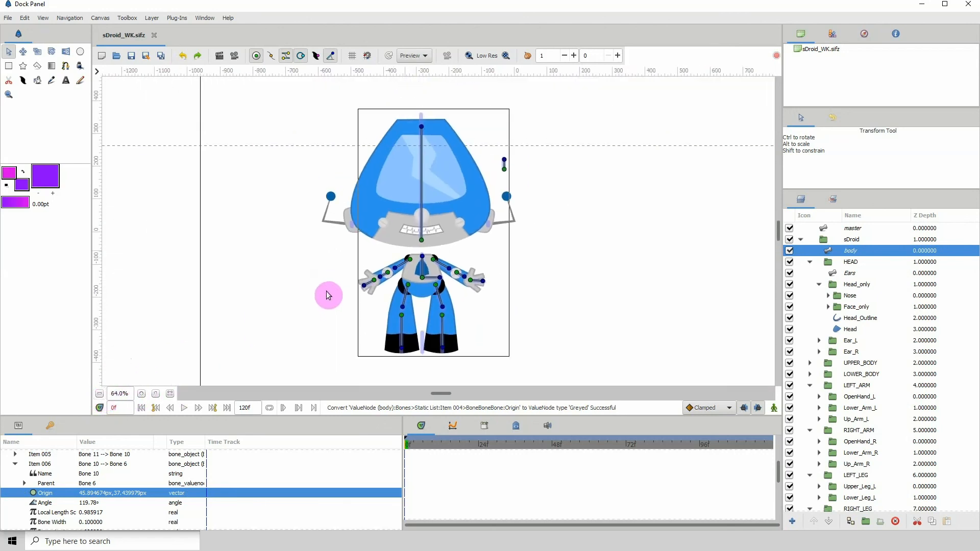